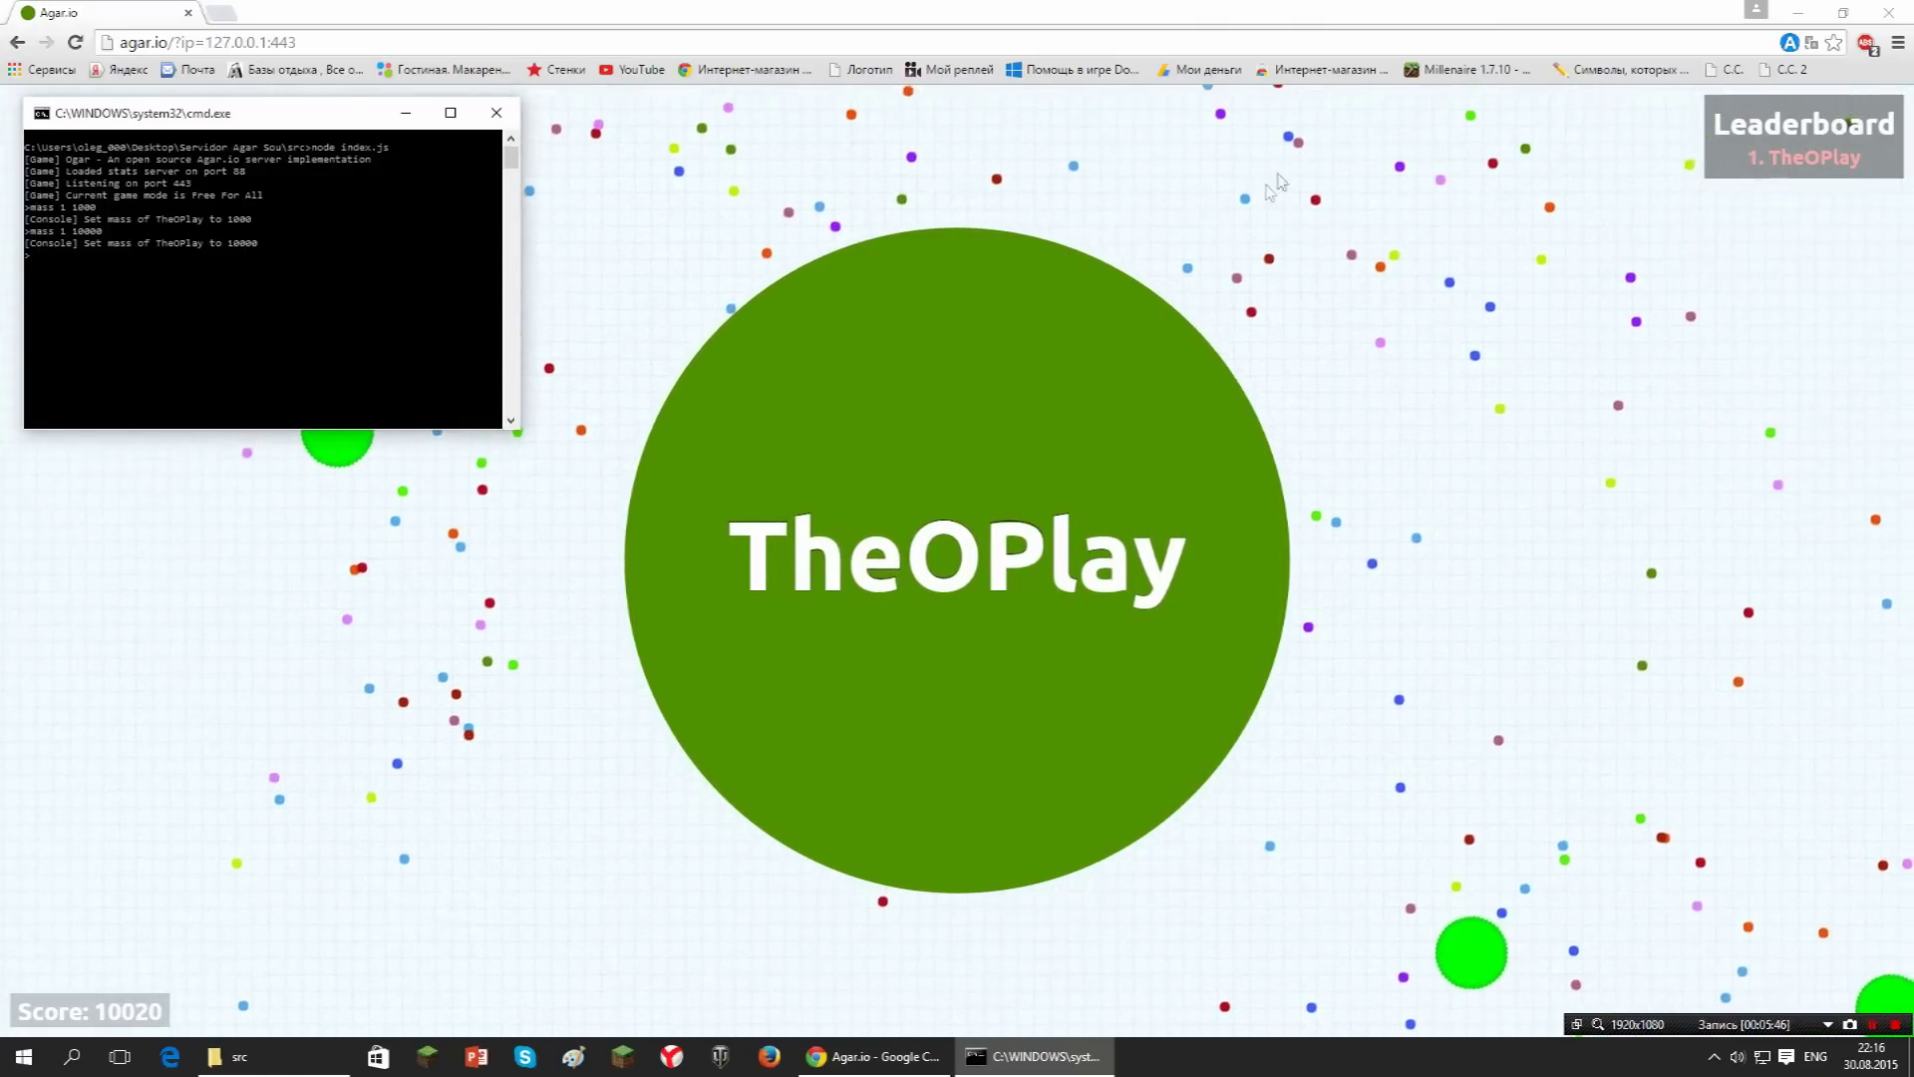
{"action": "type", "text": "add"}
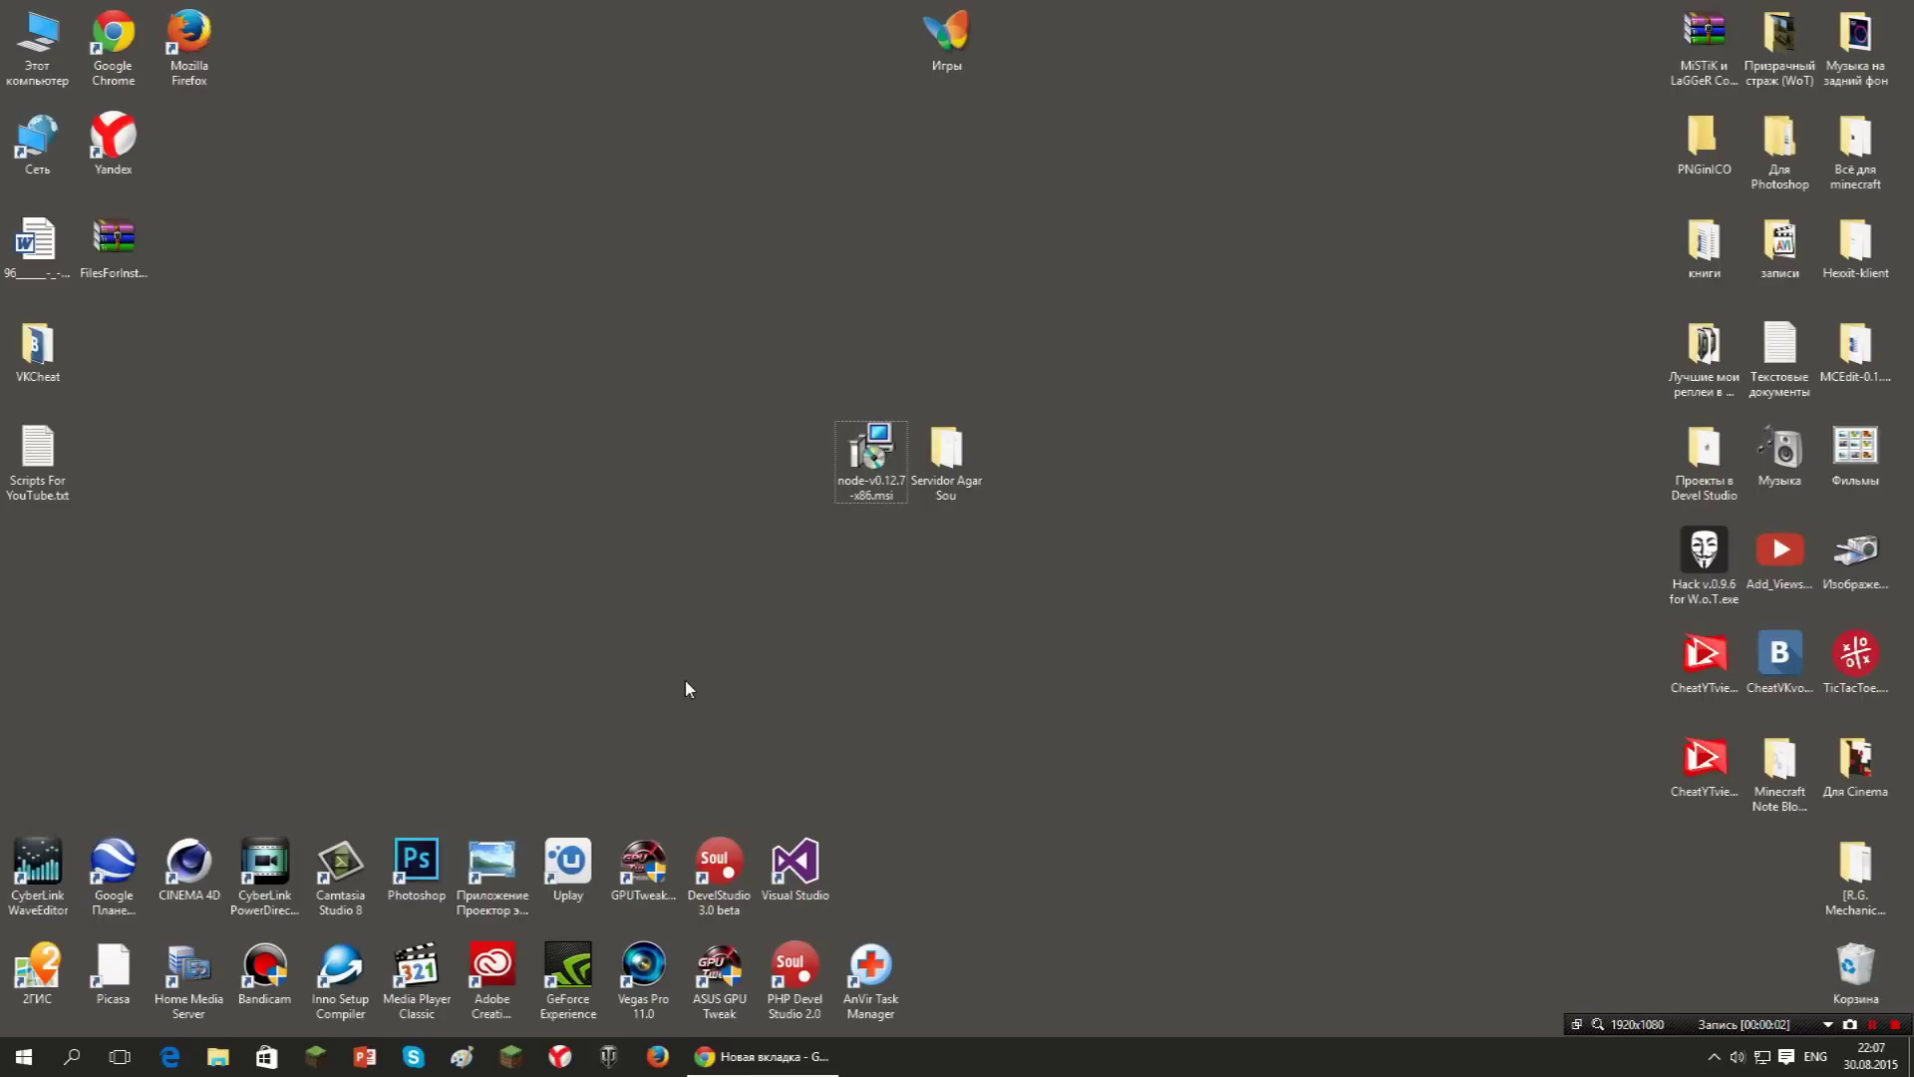
{"action": "left_click_drag", "start_coordinate": [886, 522], "coordinate": [1007, 429]}
{"action": "left_click", "coordinate": [922, 598]}
{"action": "left_click_drag", "start_coordinate": [762, 603], "coordinate": [1045, 443]}
{"action": "mouse_move", "coordinate": [1044, 371]}
{"action": "left_mouse_down"}
{"action": "mouse_move", "coordinate": [811, 643]}
{"action": "mouse_move", "coordinate": [1140, 391]}
{"action": "mouse_move", "coordinate": [815, 567]}
{"action": "mouse_move", "coordinate": [765, 623]}
{"action": "mouse_move", "coordinate": [1039, 446]}
{"action": "mouse_move", "coordinate": [1092, 373]}
{"action": "mouse_move", "coordinate": [890, 514]}
{"action": "mouse_move", "coordinate": [799, 546]}
{"action": "mouse_move", "coordinate": [917, 369]}
{"action": "mouse_move", "coordinate": [1036, 349]}
{"action": "left_mouse_up"}
{"action": "mouse_move", "coordinate": [1037, 349]}
{"action": "left_mouse_down"}
{"action": "mouse_move", "coordinate": [732, 610]}
{"action": "mouse_move", "coordinate": [1017, 433]}
{"action": "mouse_move", "coordinate": [1073, 350]}
{"action": "left_mouse_up"}
{"action": "mouse_move", "coordinate": [1073, 350]}
{"action": "left_mouse_down"}
{"action": "mouse_move", "coordinate": [961, 406]}
{"action": "mouse_move", "coordinate": [774, 559]}
{"action": "mouse_move", "coordinate": [774, 580]}
{"action": "mouse_move", "coordinate": [1077, 376]}
{"action": "mouse_move", "coordinate": [768, 645]}
{"action": "mouse_move", "coordinate": [1067, 349]}
{"action": "left_mouse_up"}
{"action": "left_click_drag", "start_coordinate": [1075, 342], "coordinate": [764, 581]}
{"action": "left_click_drag", "start_coordinate": [1115, 371], "coordinate": [1062, 390]}
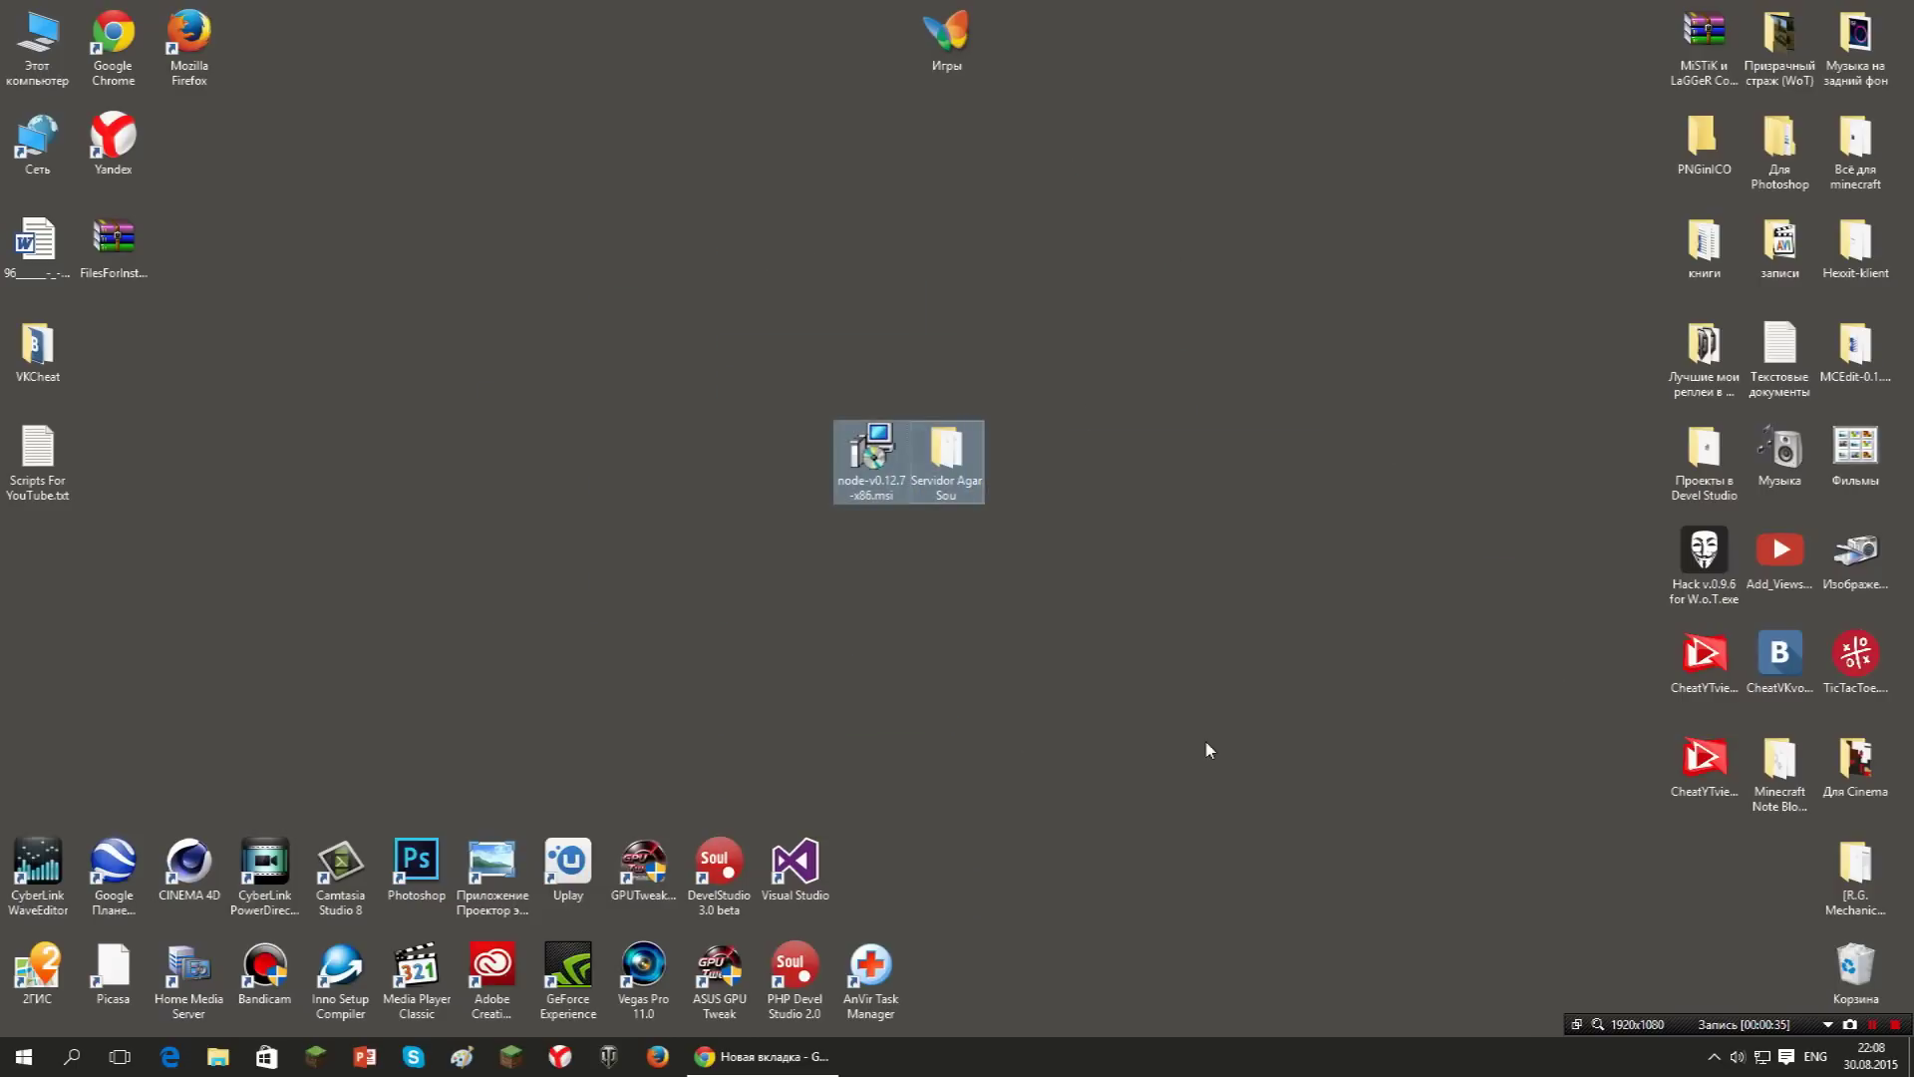
{"action": "left_click", "coordinate": [1205, 752]}
{"action": "left_click_drag", "start_coordinate": [887, 493], "coordinate": [1087, 392]}
{"action": "left_click", "coordinate": [1096, 409]}
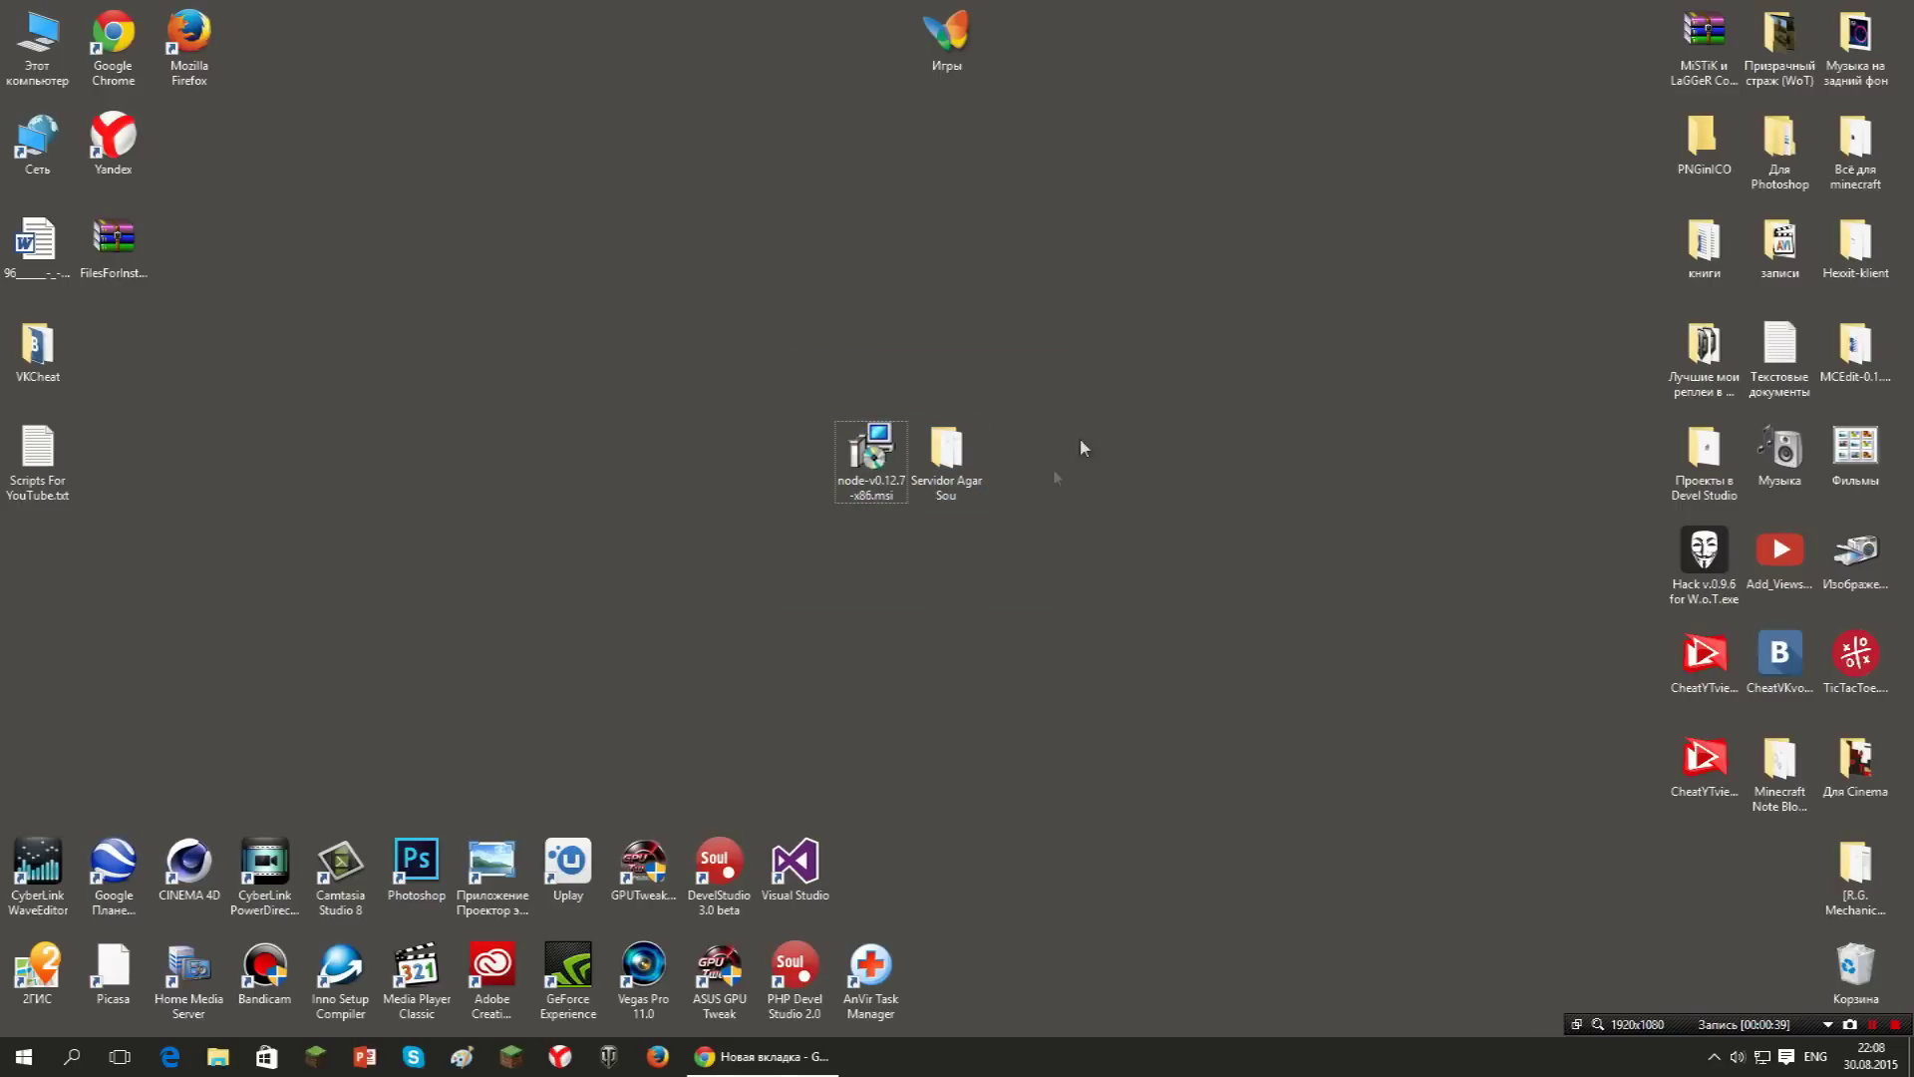
{"action": "left_click_drag", "start_coordinate": [753, 634], "coordinate": [889, 431]}
{"action": "left_click_drag", "start_coordinate": [776, 573], "coordinate": [1027, 389]}
{"action": "left_click_drag", "start_coordinate": [1287, 377], "coordinate": [698, 594]}
{"action": "left_click_drag", "start_coordinate": [661, 598], "coordinate": [1041, 401]}
{"action": "mouse_move", "coordinate": [1002, 463]}
{"action": "left_mouse_down"}
{"action": "mouse_move", "coordinate": [726, 586]}
{"action": "mouse_move", "coordinate": [1008, 429]}
{"action": "left_mouse_up"}
{"action": "left_click", "coordinate": [975, 602]}
{"action": "left_click_drag", "start_coordinate": [878, 510], "coordinate": [1043, 409]}
{"action": "left_click", "coordinate": [1034, 534]}
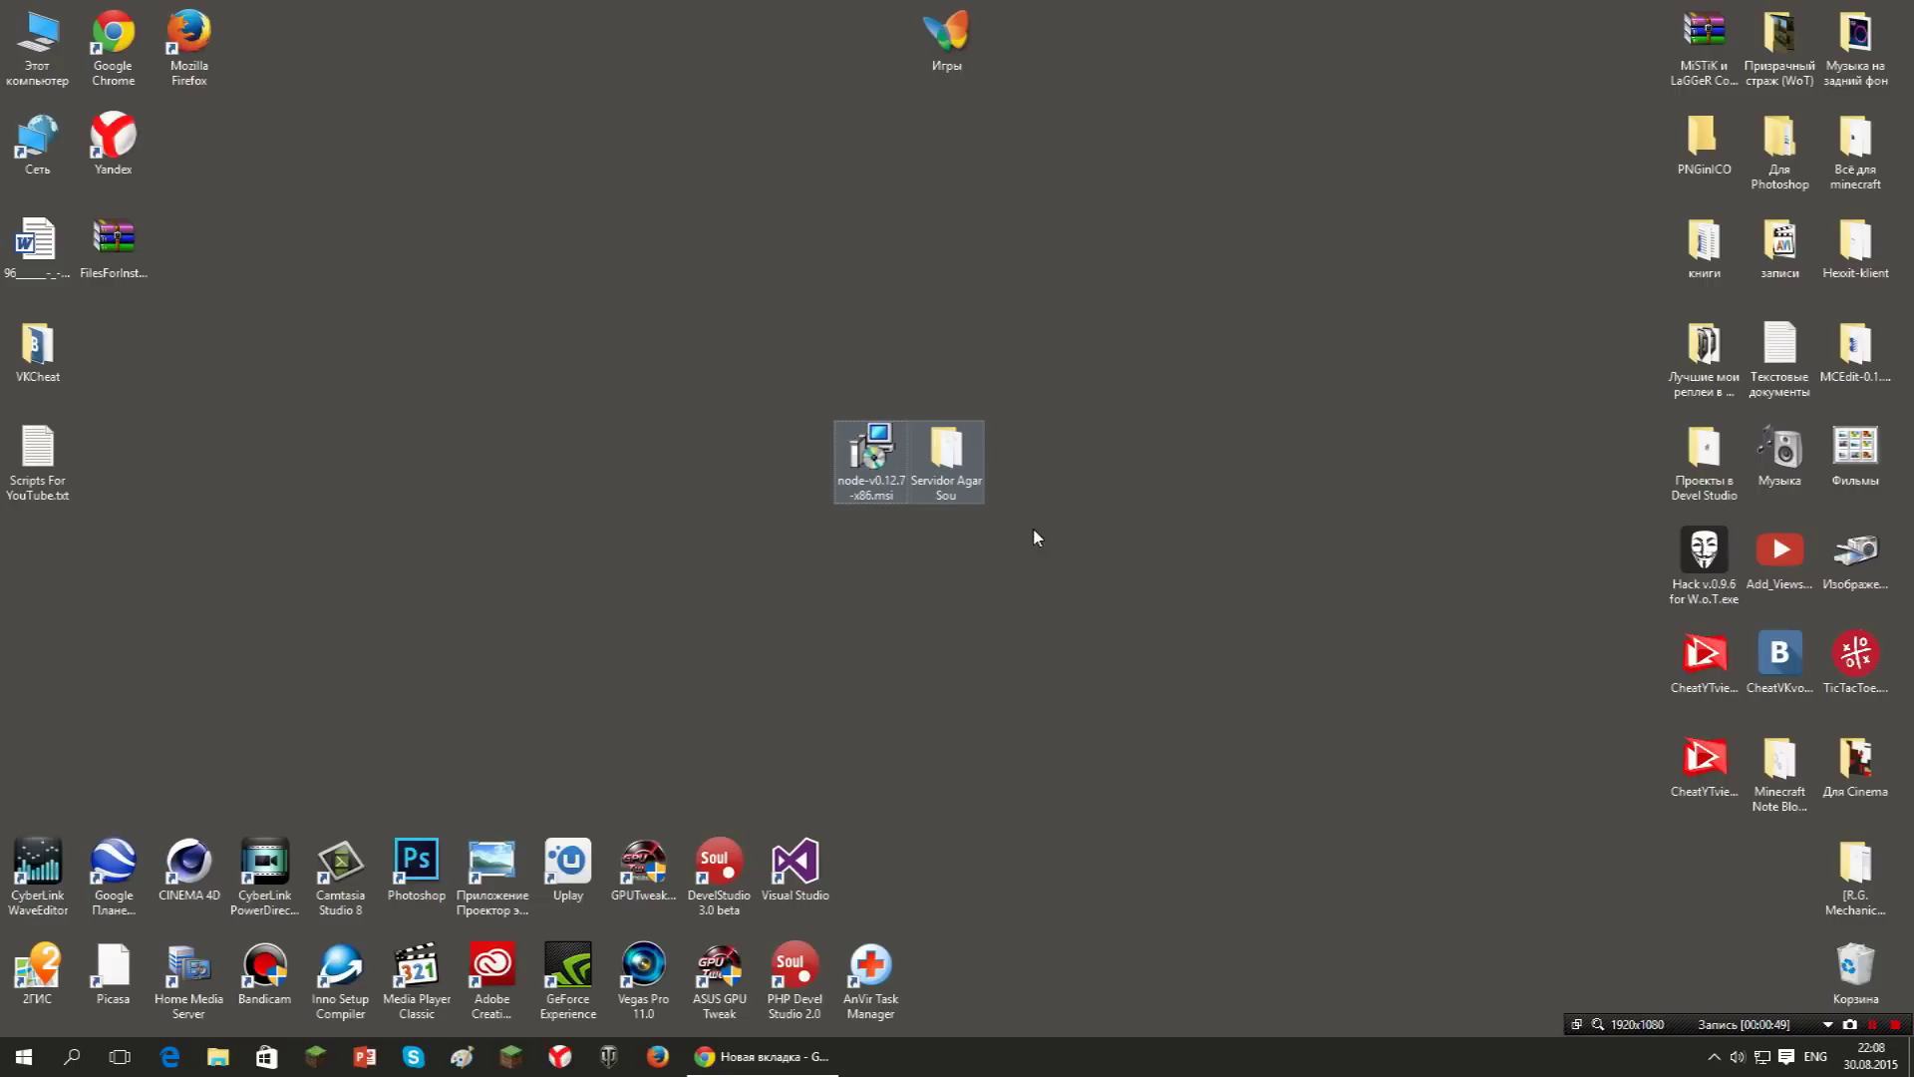
{"action": "mouse_move", "coordinate": [796, 542]}
{"action": "left_mouse_down"}
{"action": "mouse_move", "coordinate": [1025, 395]}
{"action": "mouse_move", "coordinate": [782, 568]}
{"action": "mouse_move", "coordinate": [975, 470]}
{"action": "mouse_move", "coordinate": [1060, 385]}
{"action": "mouse_move", "coordinate": [931, 522]}
{"action": "mouse_move", "coordinate": [810, 559]}
{"action": "left_mouse_up"}
{"action": "left_click", "coordinate": [533, 496]}
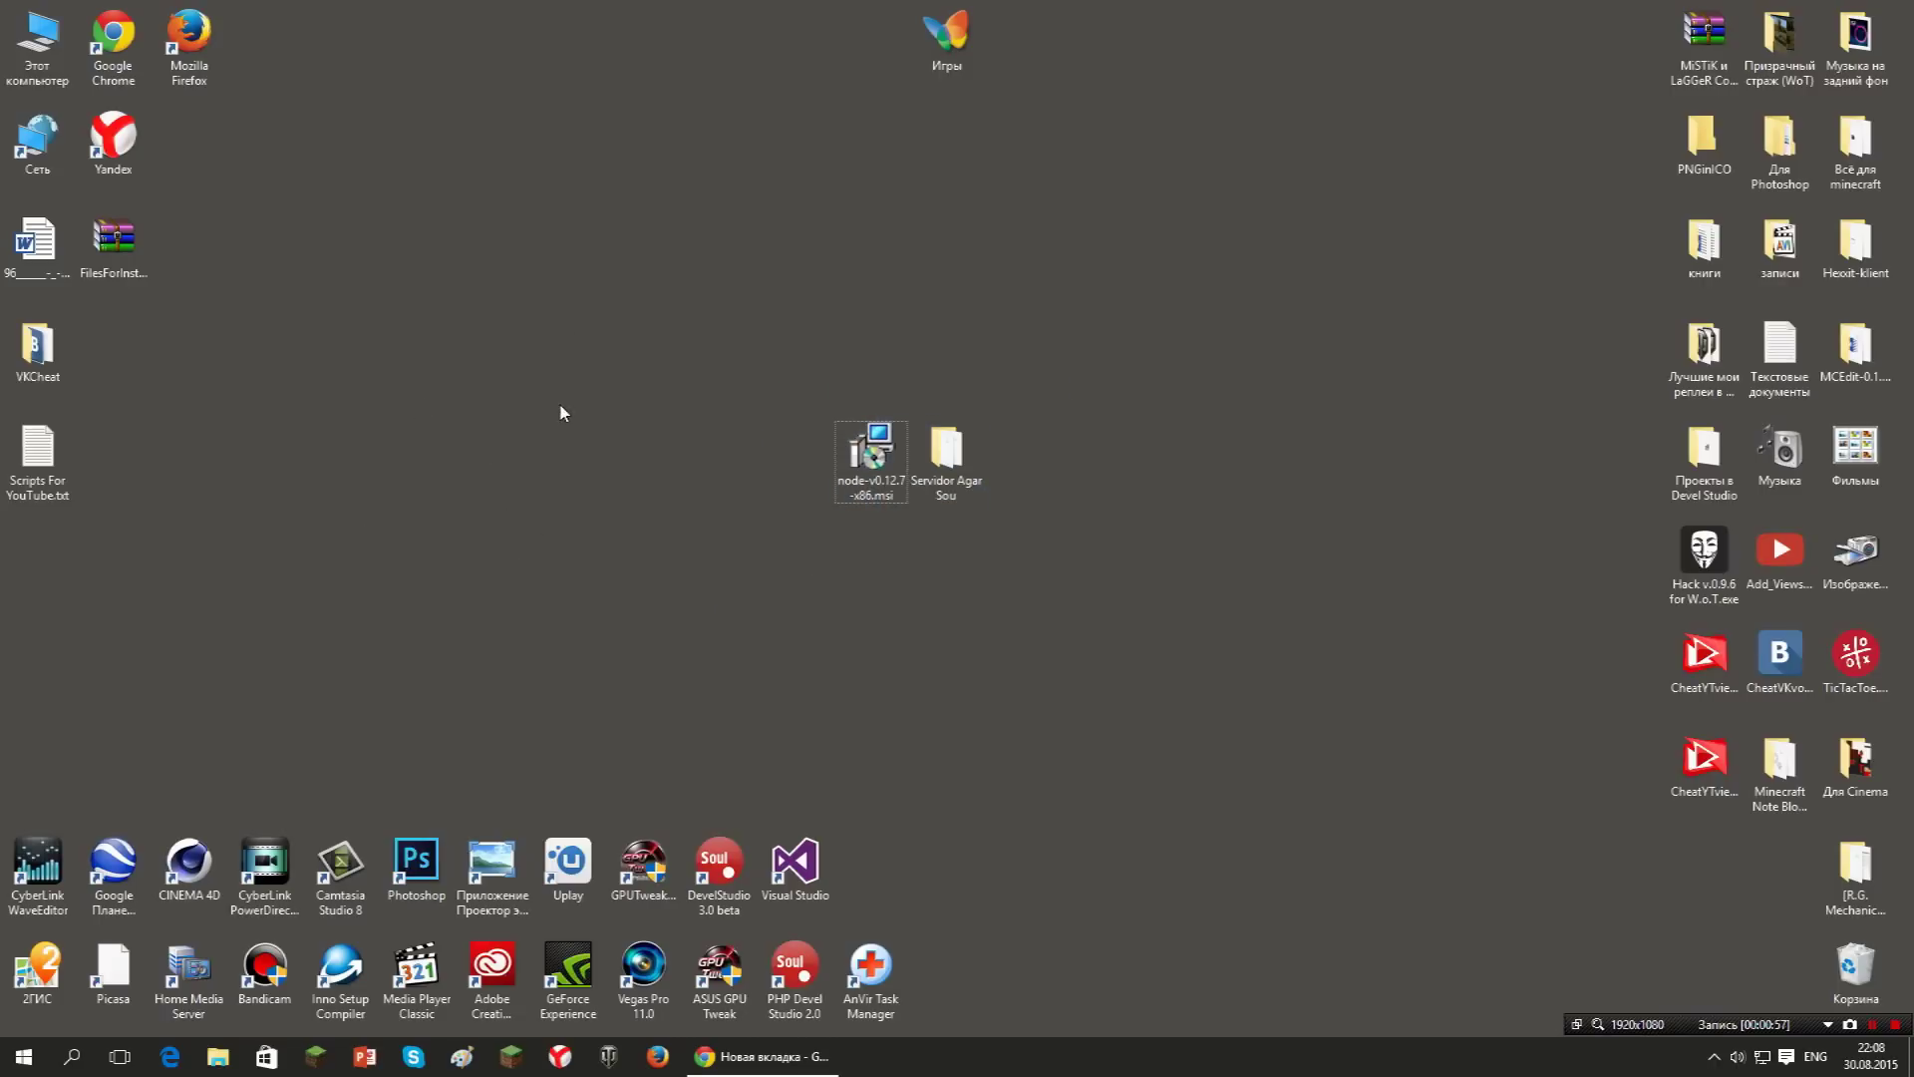
{"action": "right_click", "coordinate": [114, 255]}
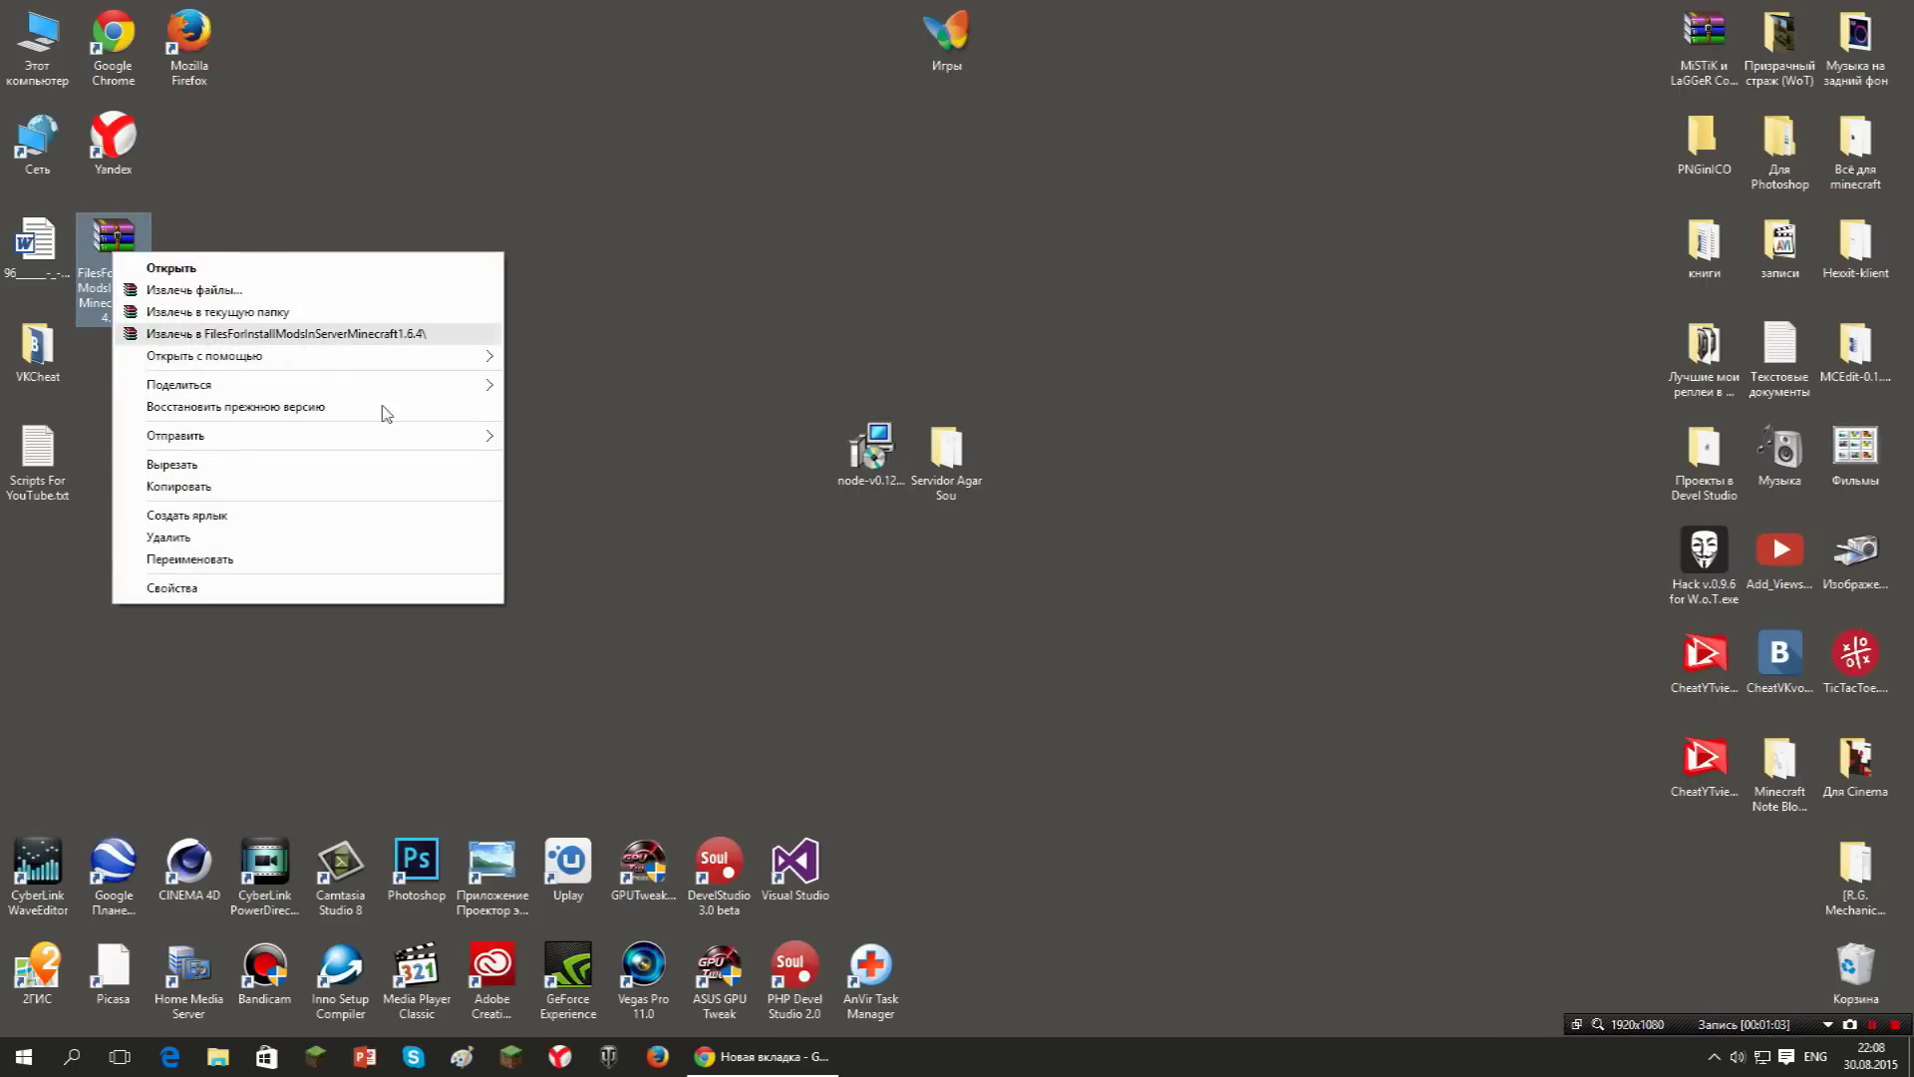
{"action": "left_click", "coordinate": [692, 585]}
{"action": "left_click_drag", "start_coordinate": [606, 558], "coordinate": [965, 620]}
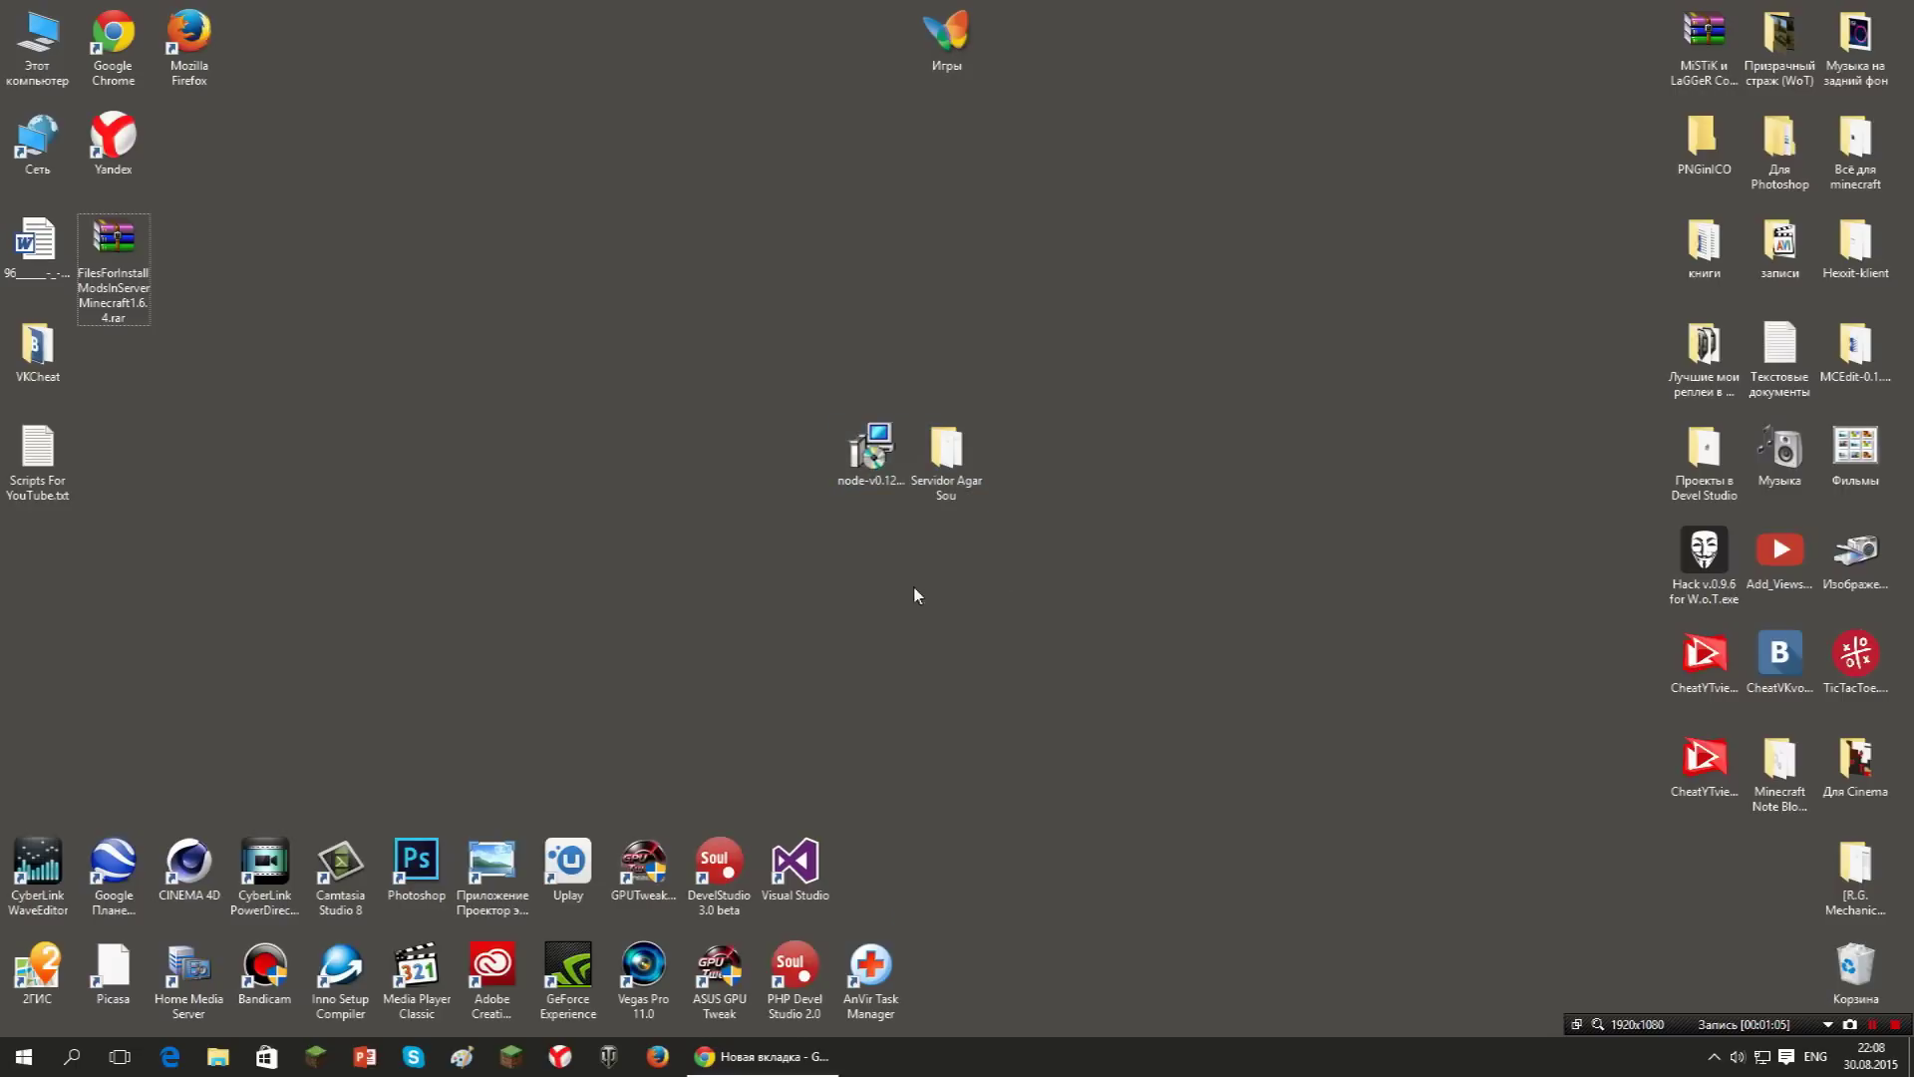
{"action": "left_click_drag", "start_coordinate": [705, 619], "coordinate": [1017, 439]}
{"action": "left_click_drag", "start_coordinate": [688, 718], "coordinate": [997, 429]}
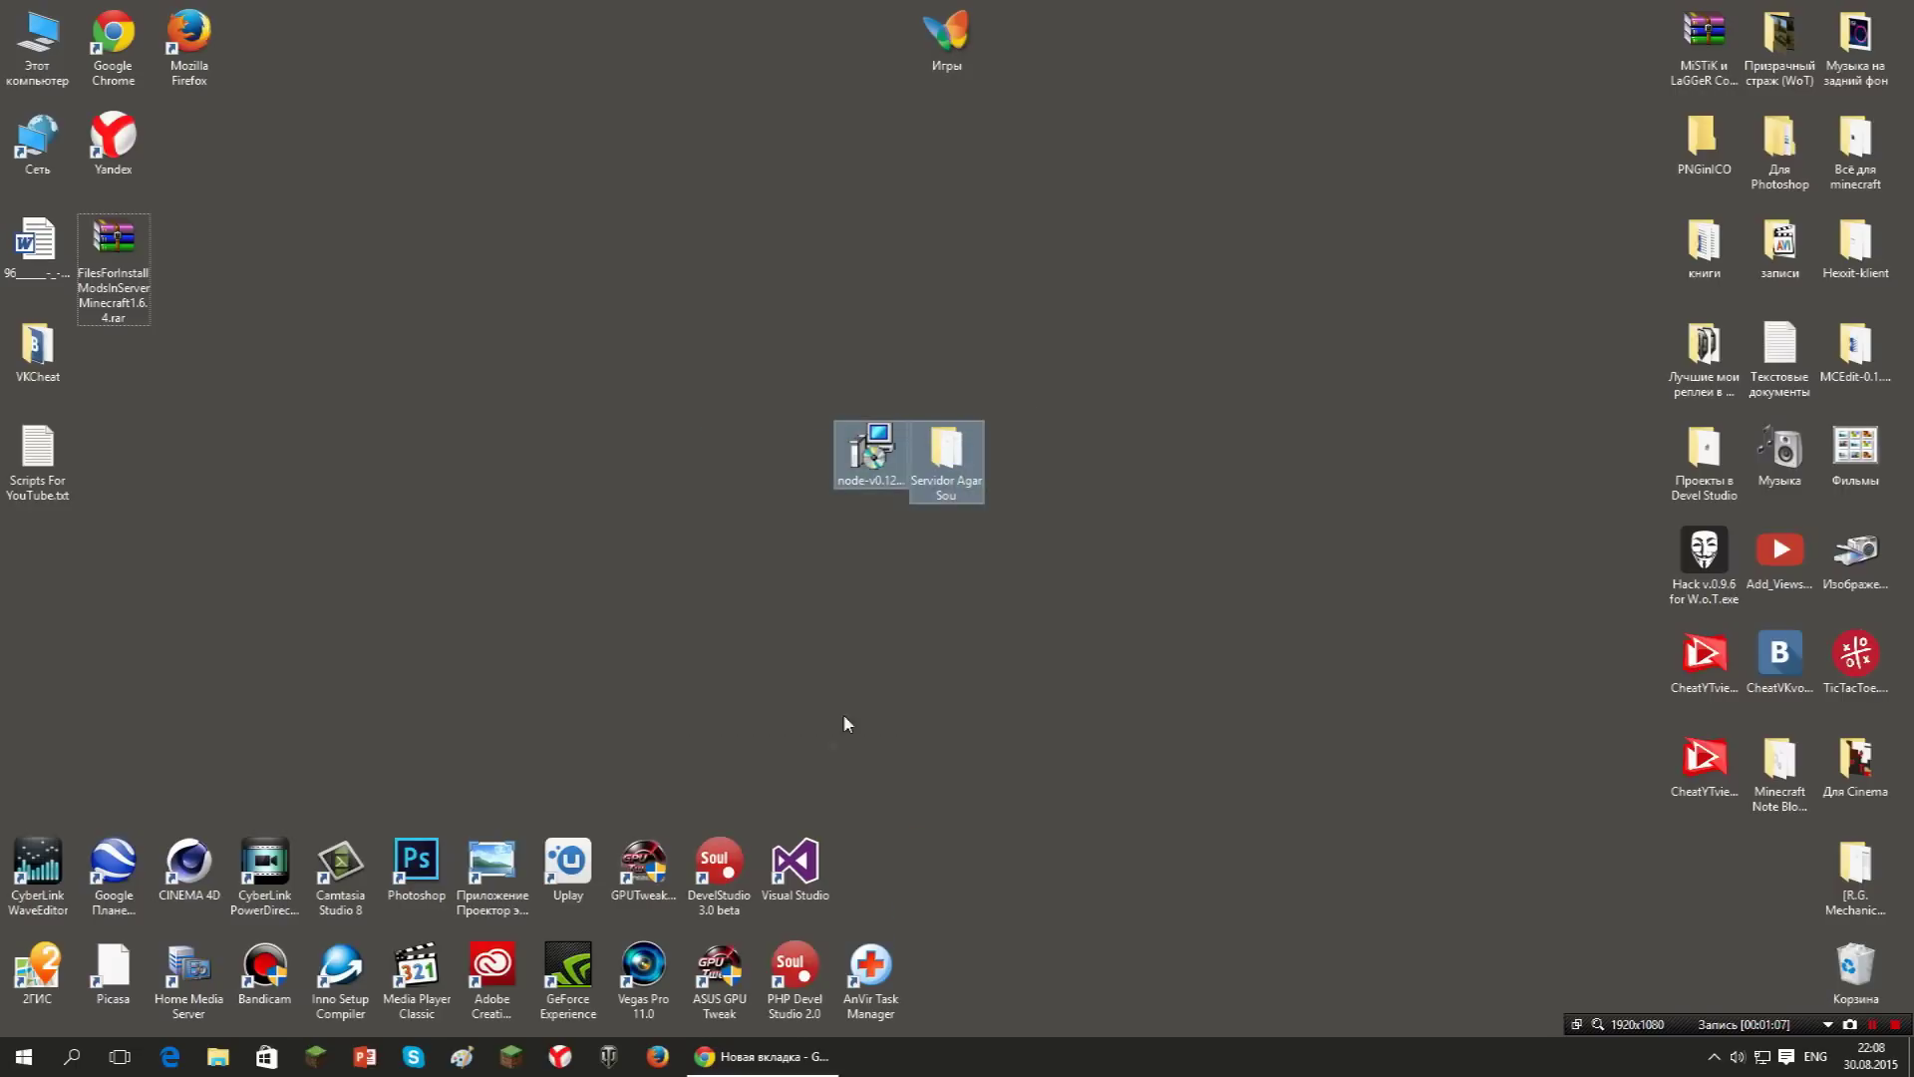
{"action": "left_click", "coordinate": [872, 688]}
{"action": "left_click", "coordinate": [855, 489]}
{"action": "left_click_drag", "start_coordinate": [811, 536], "coordinate": [918, 405]}
{"action": "left_click_drag", "start_coordinate": [773, 619], "coordinate": [859, 404]}
Launch the node-v0.12.7-x86.msi installer from the desktop and accept the Node.js license agreement.
{"action": "double_click", "coordinate": [871, 457]}
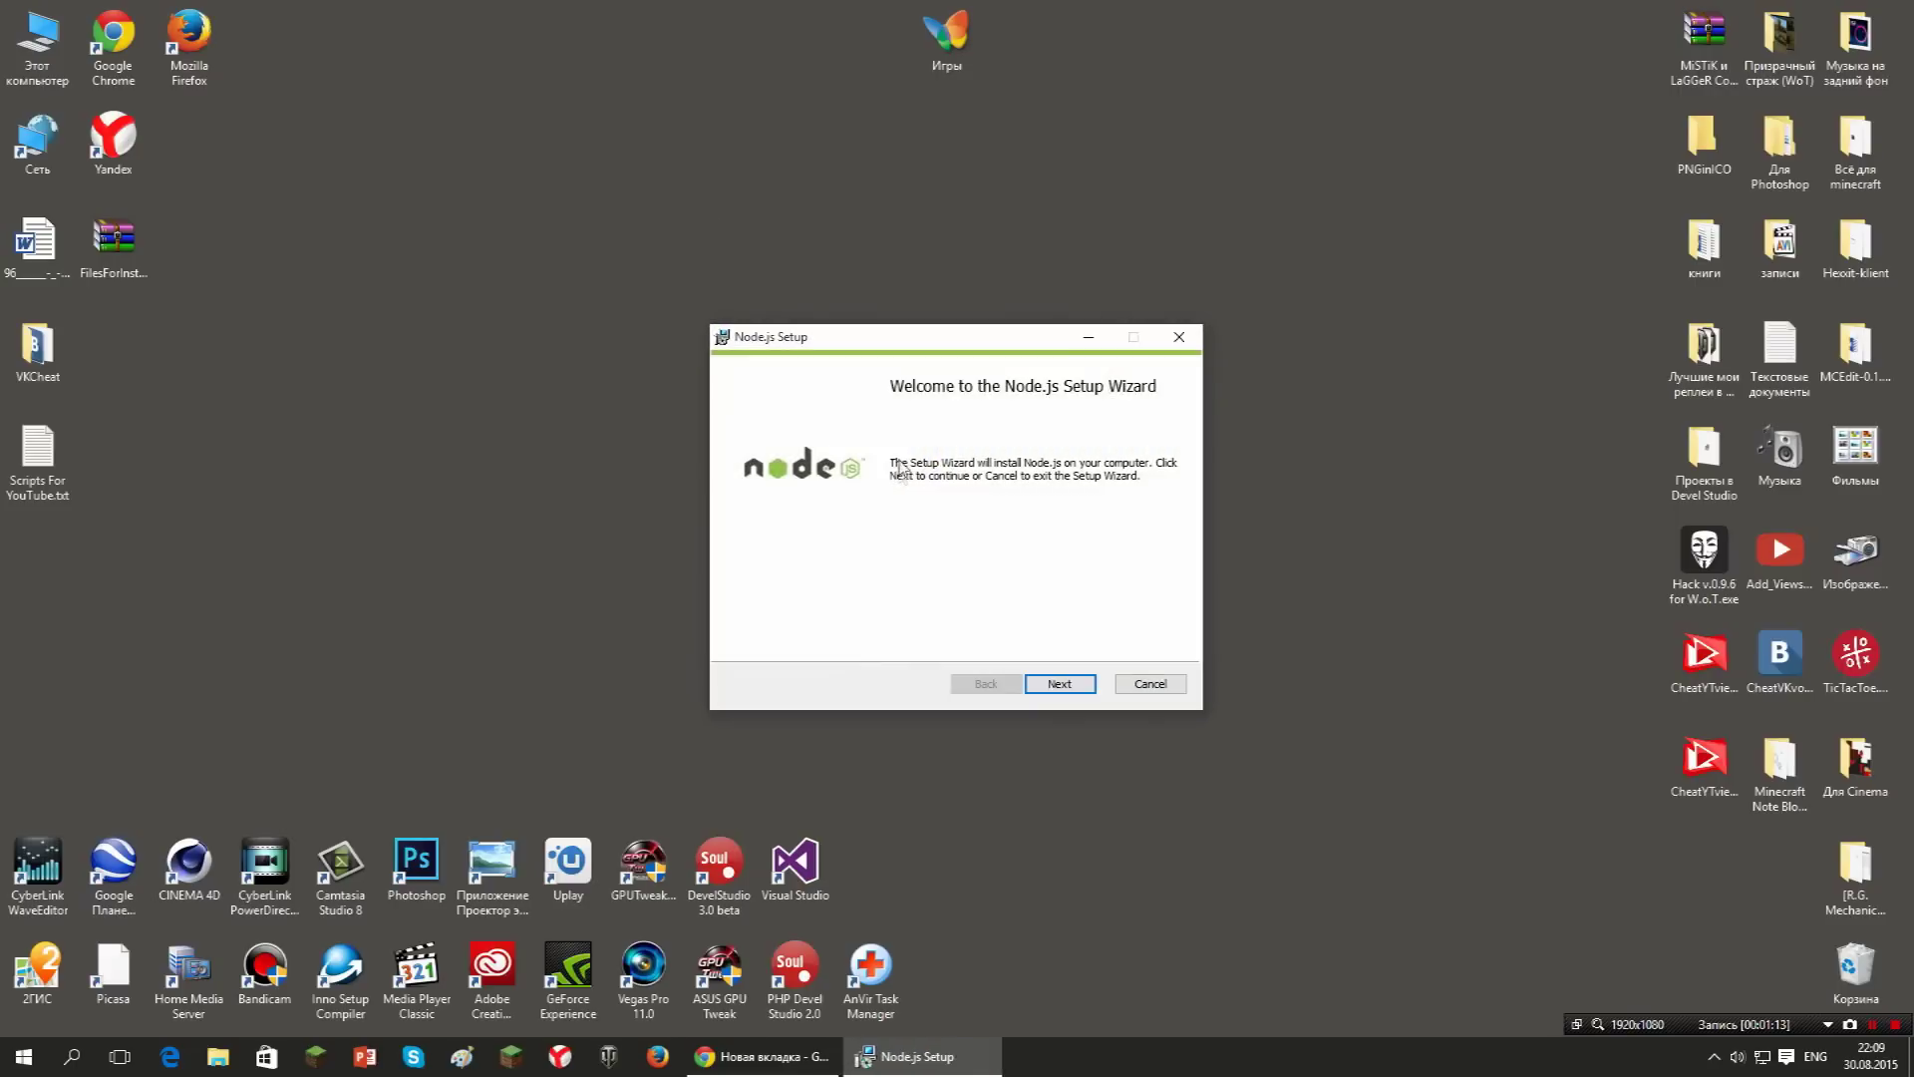
{"action": "left_click", "coordinate": [1057, 666]}
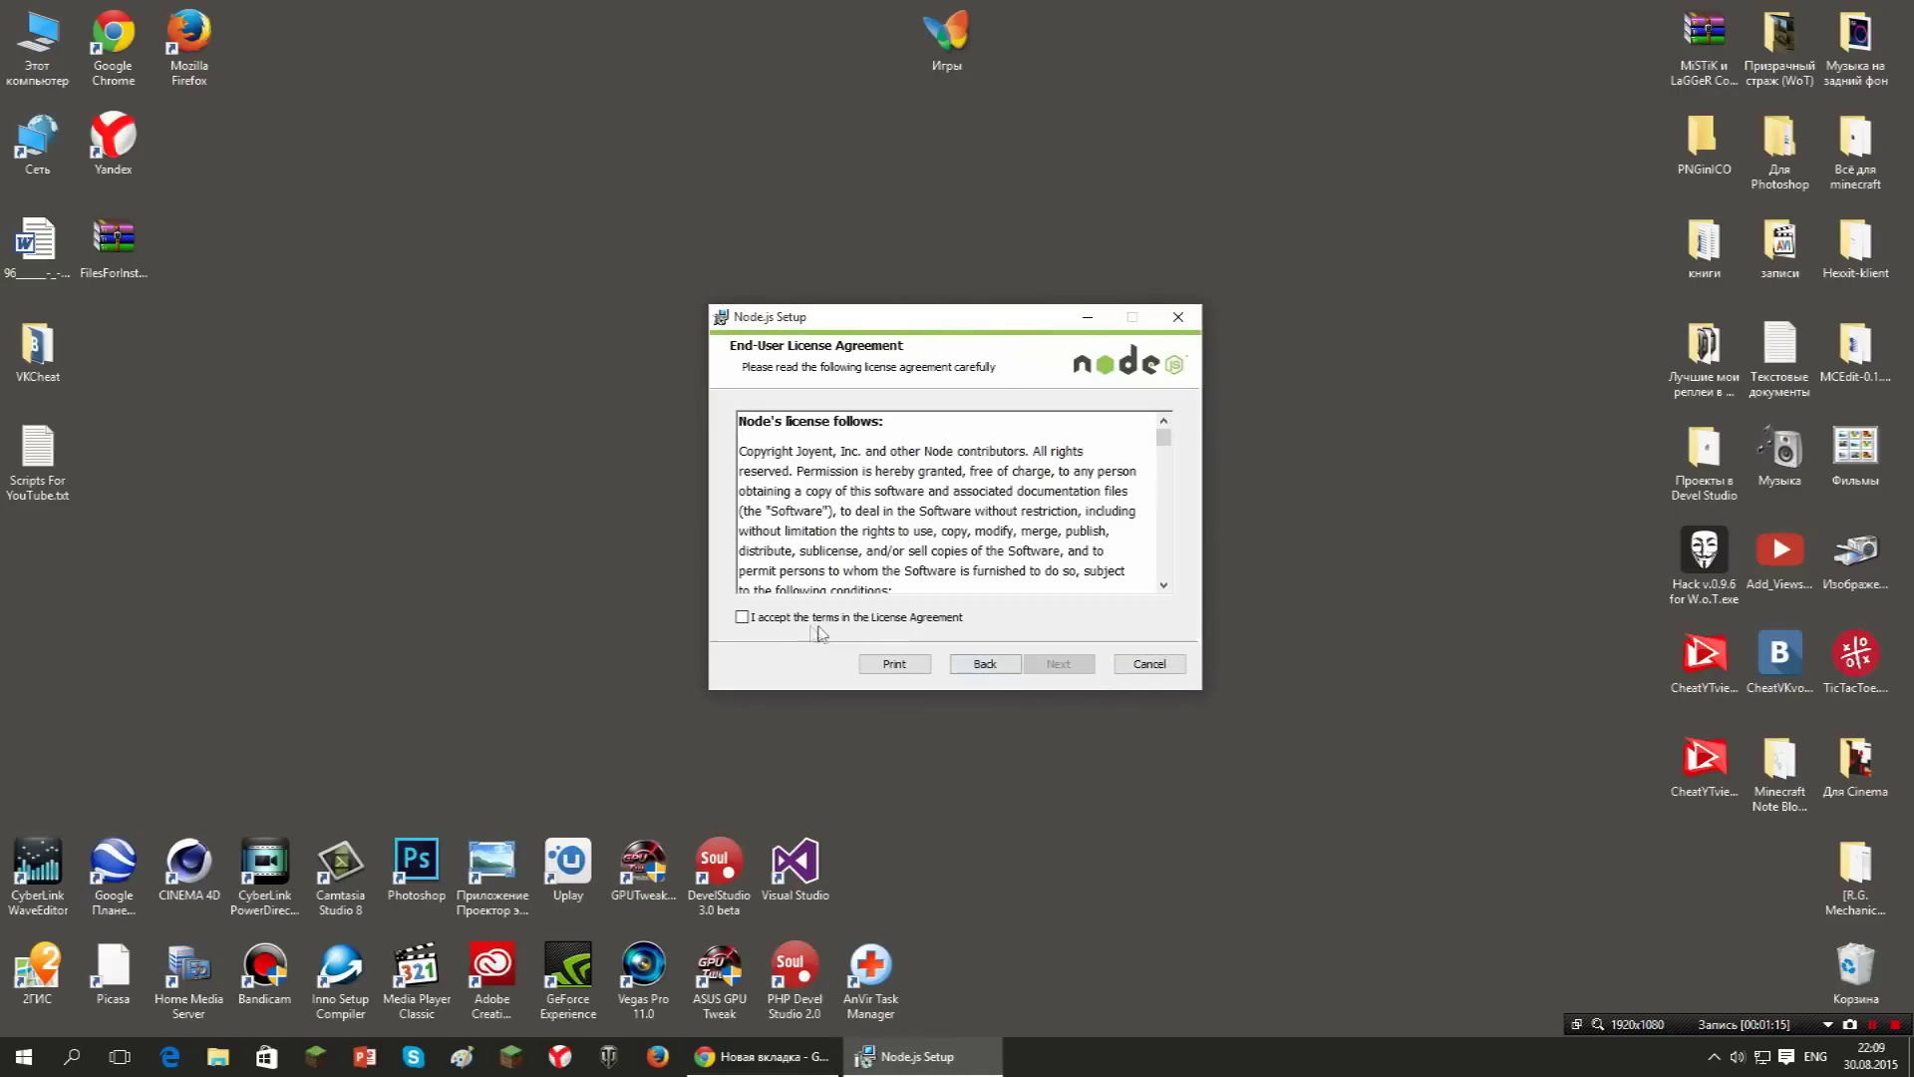
{"action": "left_click", "coordinate": [1059, 665]}
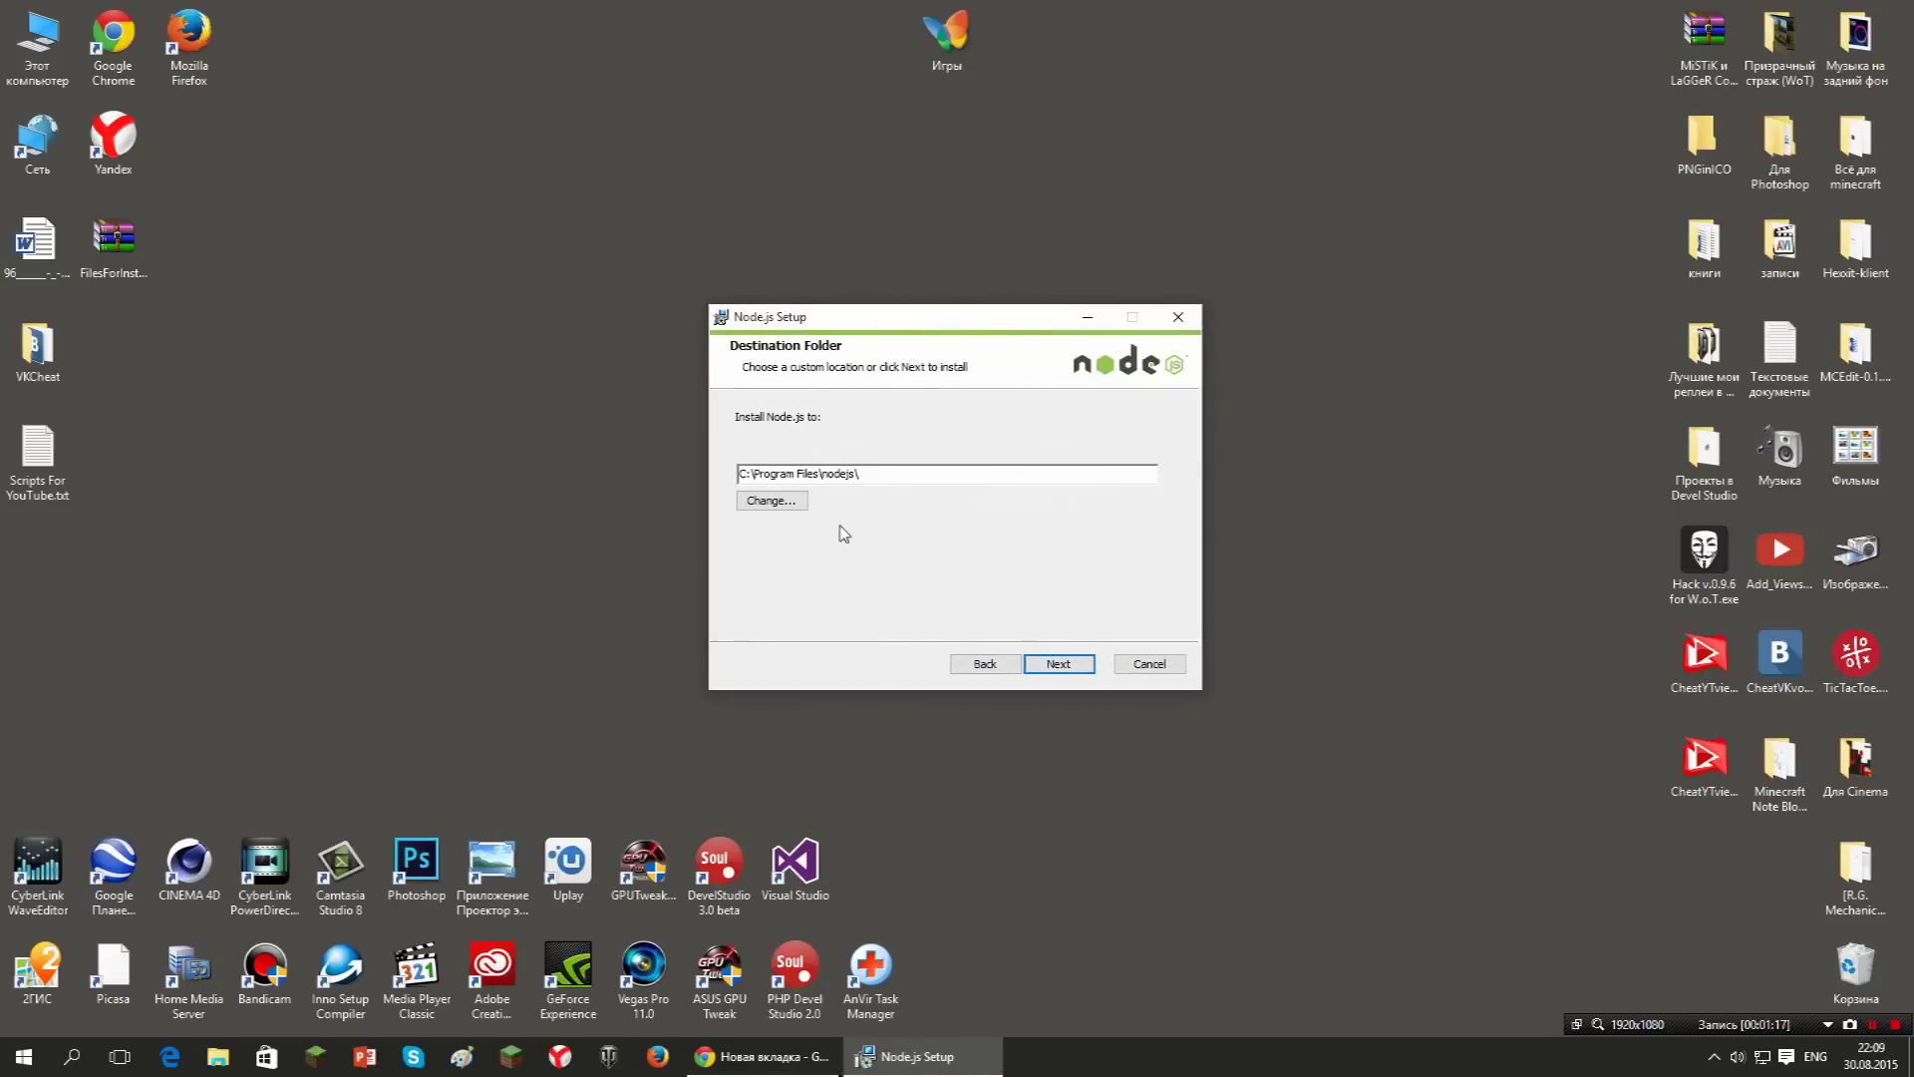
Keep the default destination C:\Program Files\nodejs\ and the default features, and start installing Node.js.
{"action": "left_click", "coordinate": [1059, 664]}
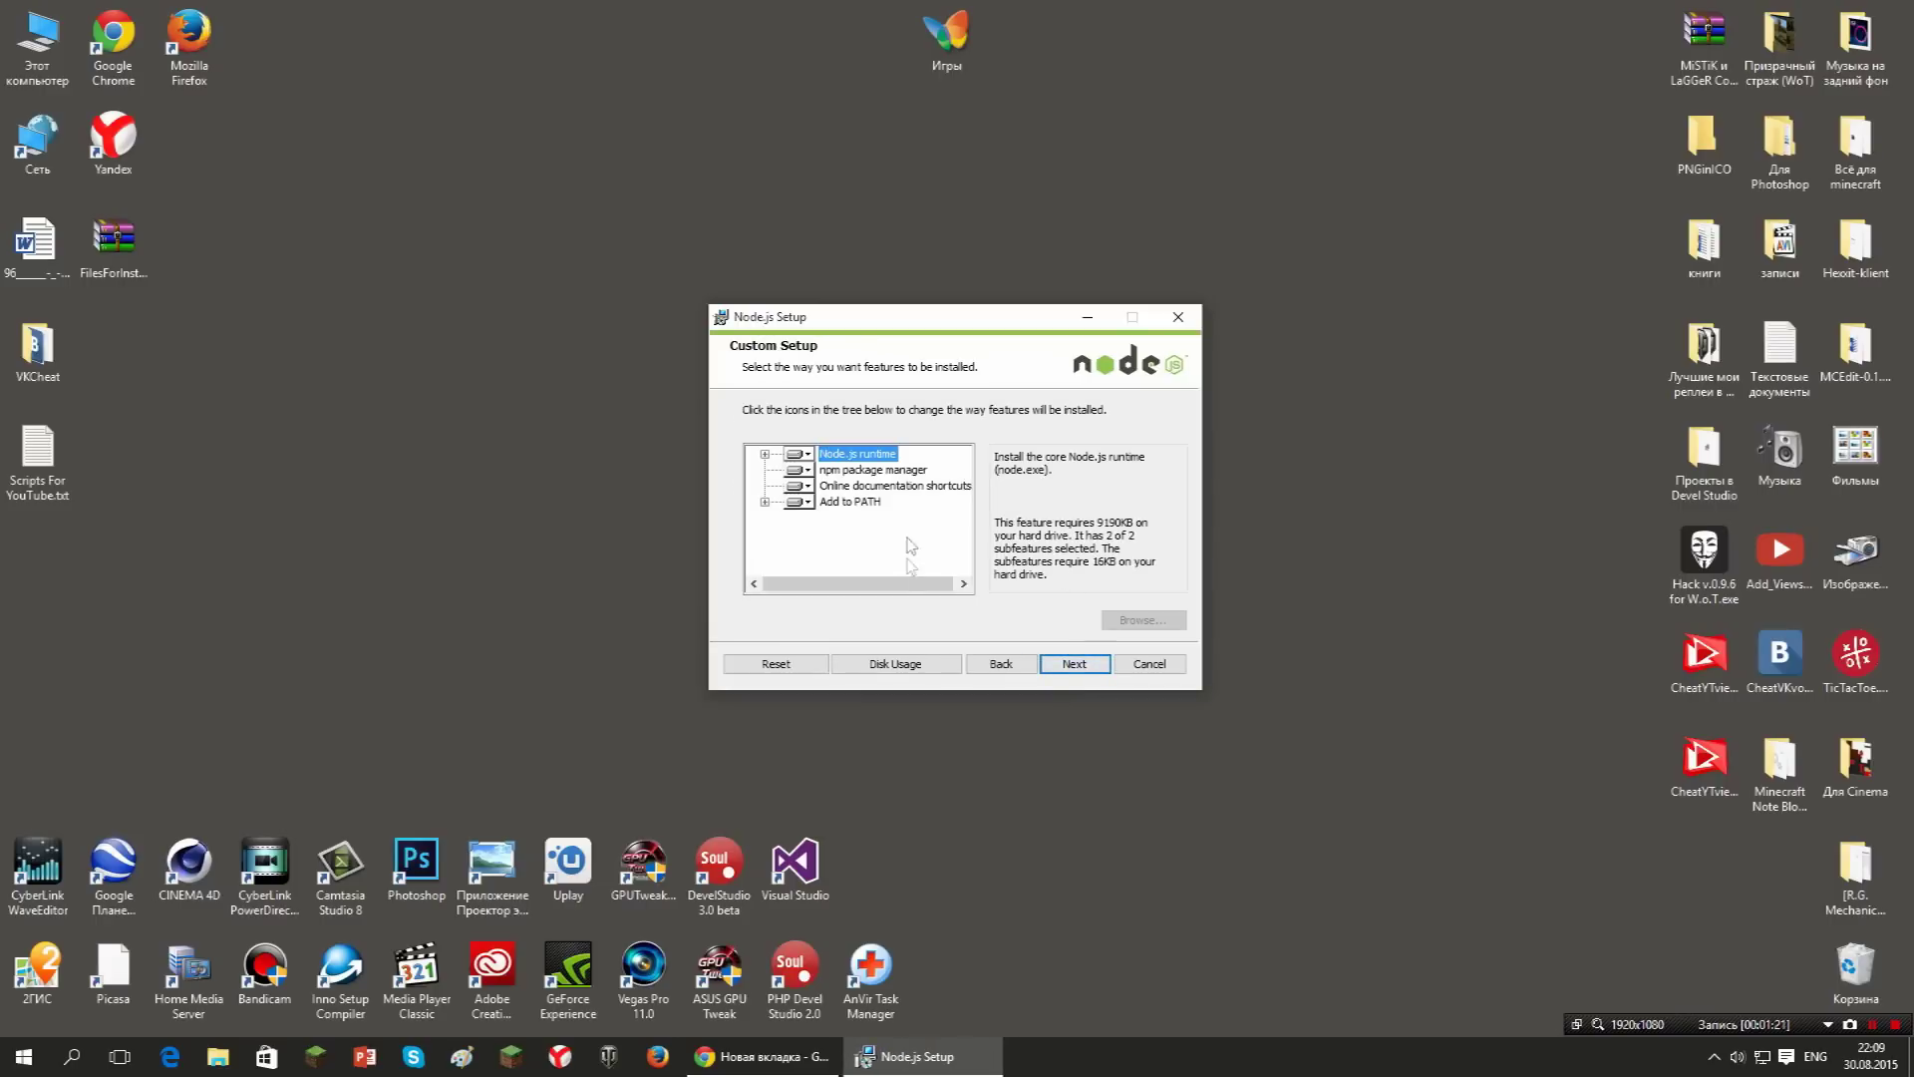
{"action": "left_click", "coordinate": [1054, 666]}
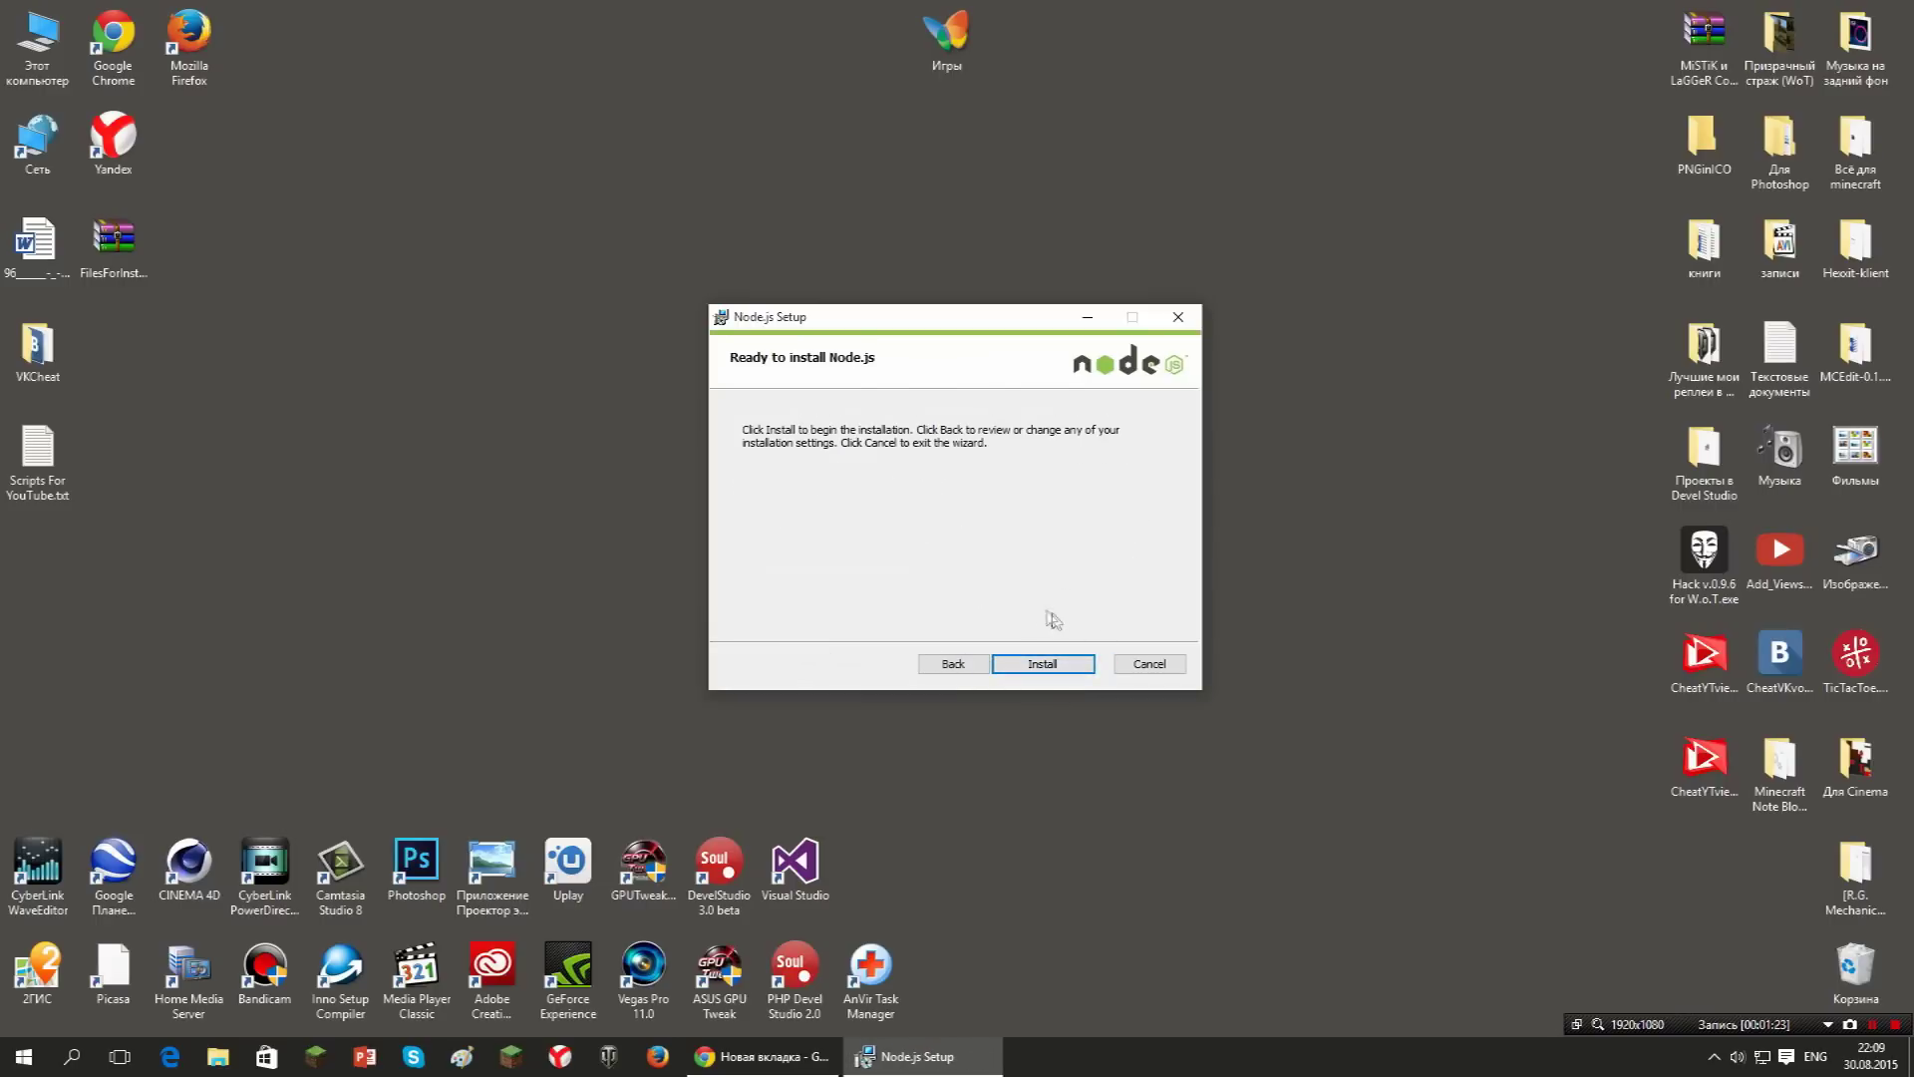
{"action": "left_click", "coordinate": [1072, 668]}
Let the Node.js installation complete and finish the setup wizard.
{"action": "mouse_move", "coordinate": [918, 321]}
{"action": "left_mouse_down"}
{"action": "mouse_move", "coordinate": [935, 299]}
{"action": "mouse_move", "coordinate": [394, 364]}
{"action": "mouse_move", "coordinate": [1025, 377]}
{"action": "mouse_move", "coordinate": [867, 329]}
{"action": "mouse_move", "coordinate": [917, 388]}
{"action": "mouse_move", "coordinate": [897, 339]}
{"action": "mouse_move", "coordinate": [910, 312]}
{"action": "left_mouse_up"}
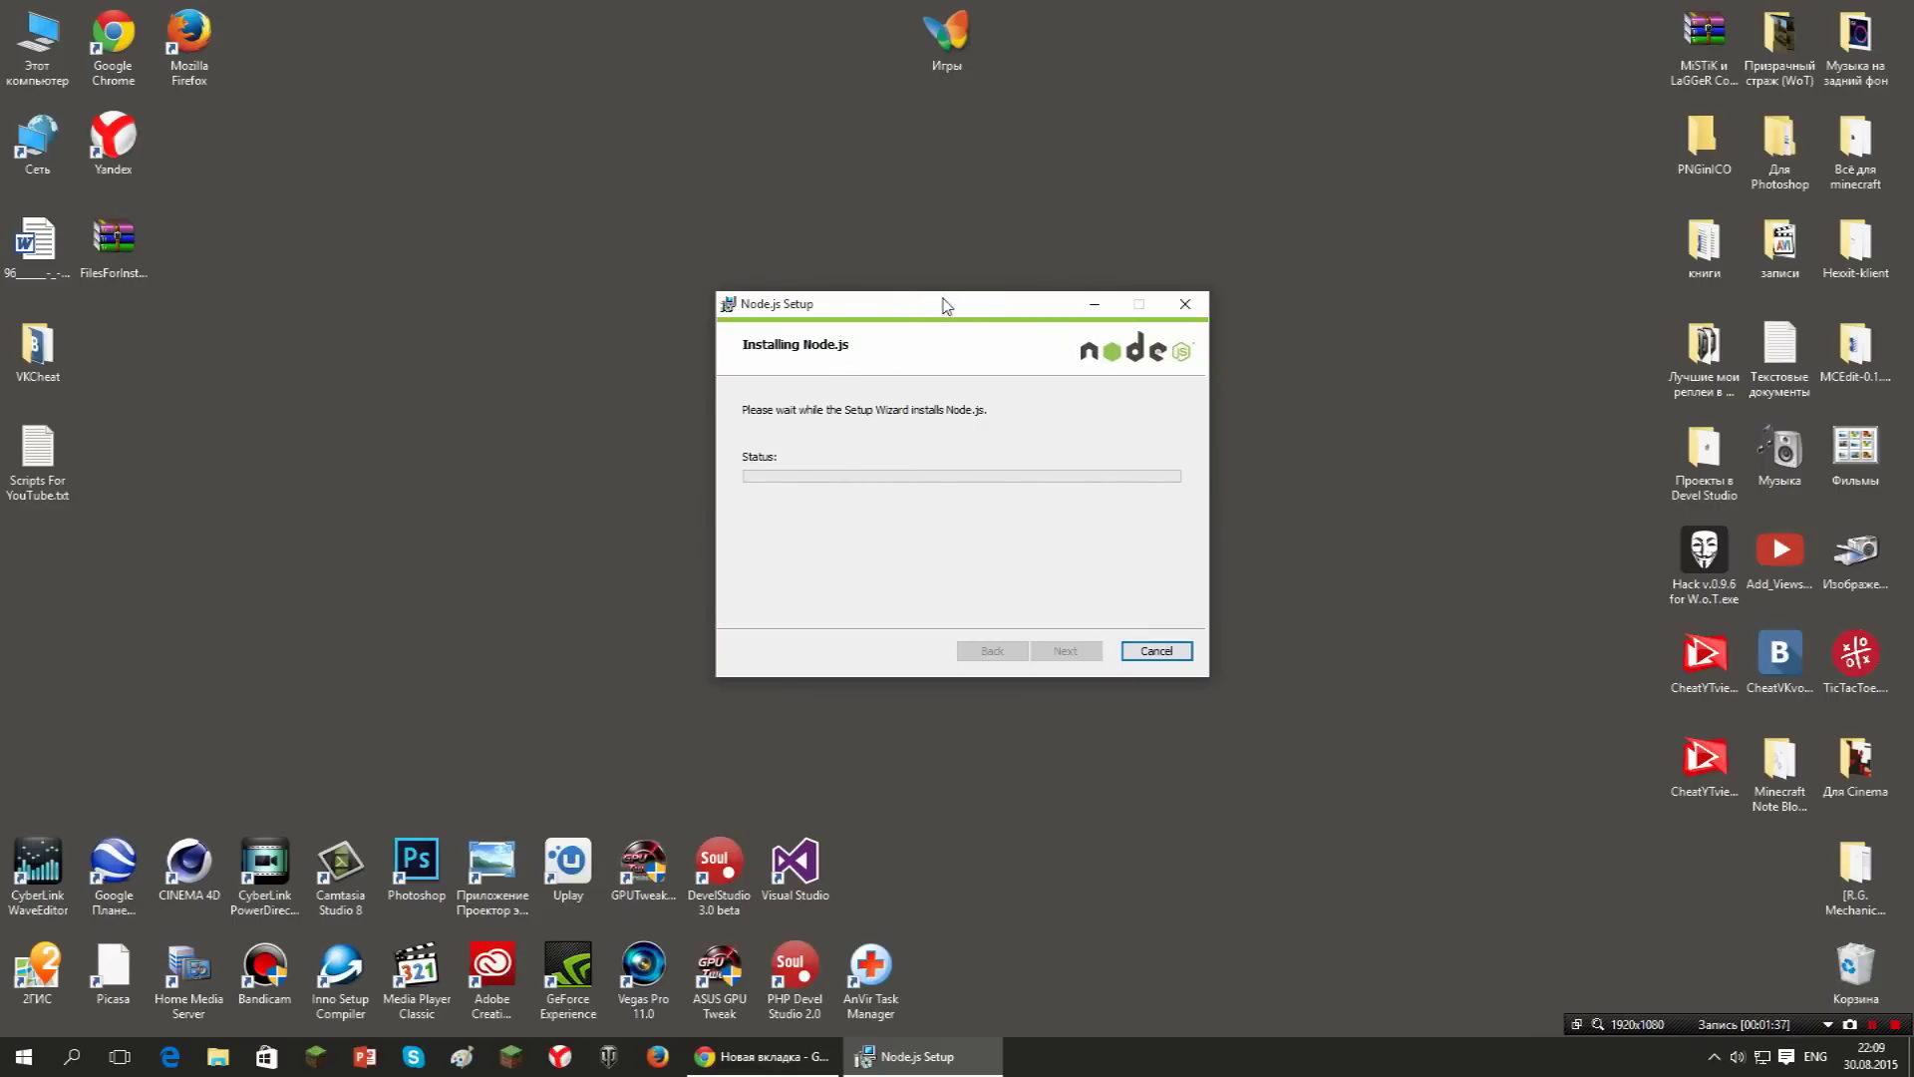
{"action": "left_click_drag", "start_coordinate": [937, 310], "coordinate": [1227, 321]}
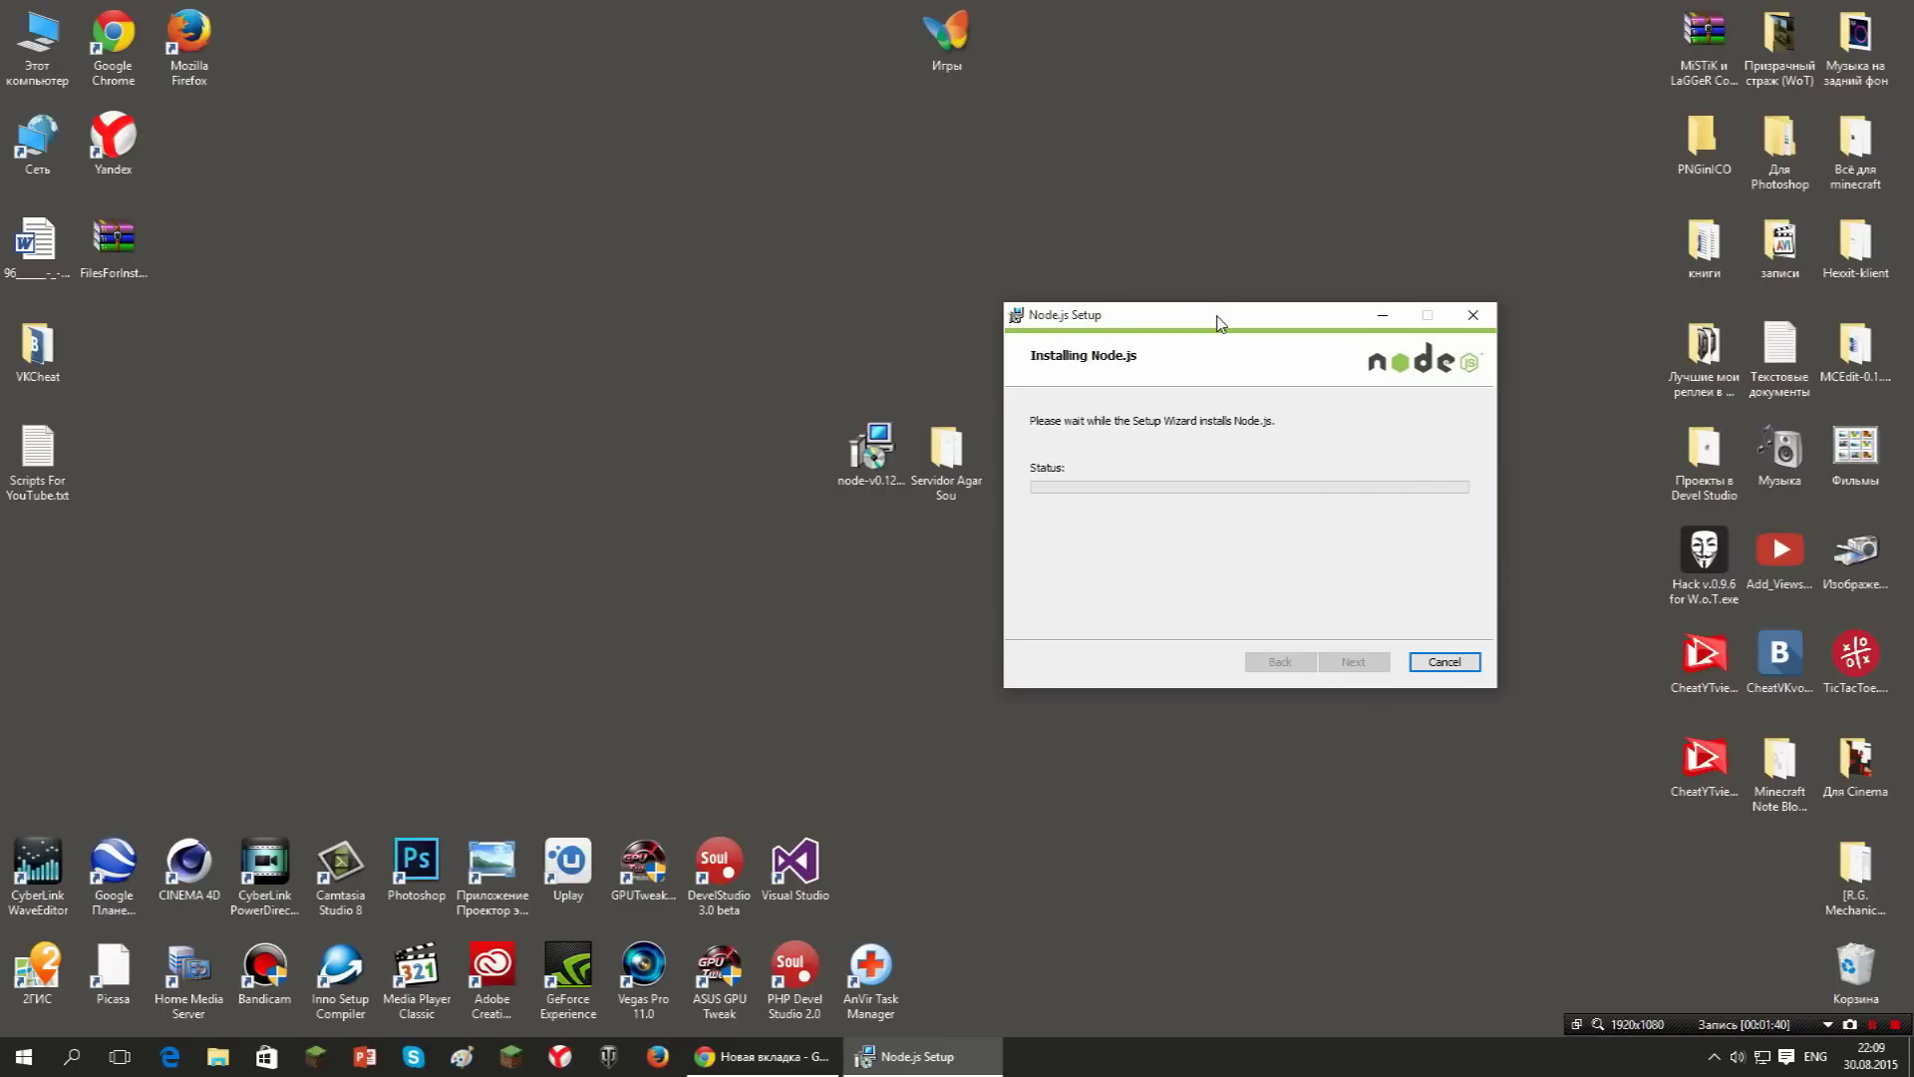
{"action": "left_click_drag", "start_coordinate": [1214, 321], "coordinate": [908, 310]}
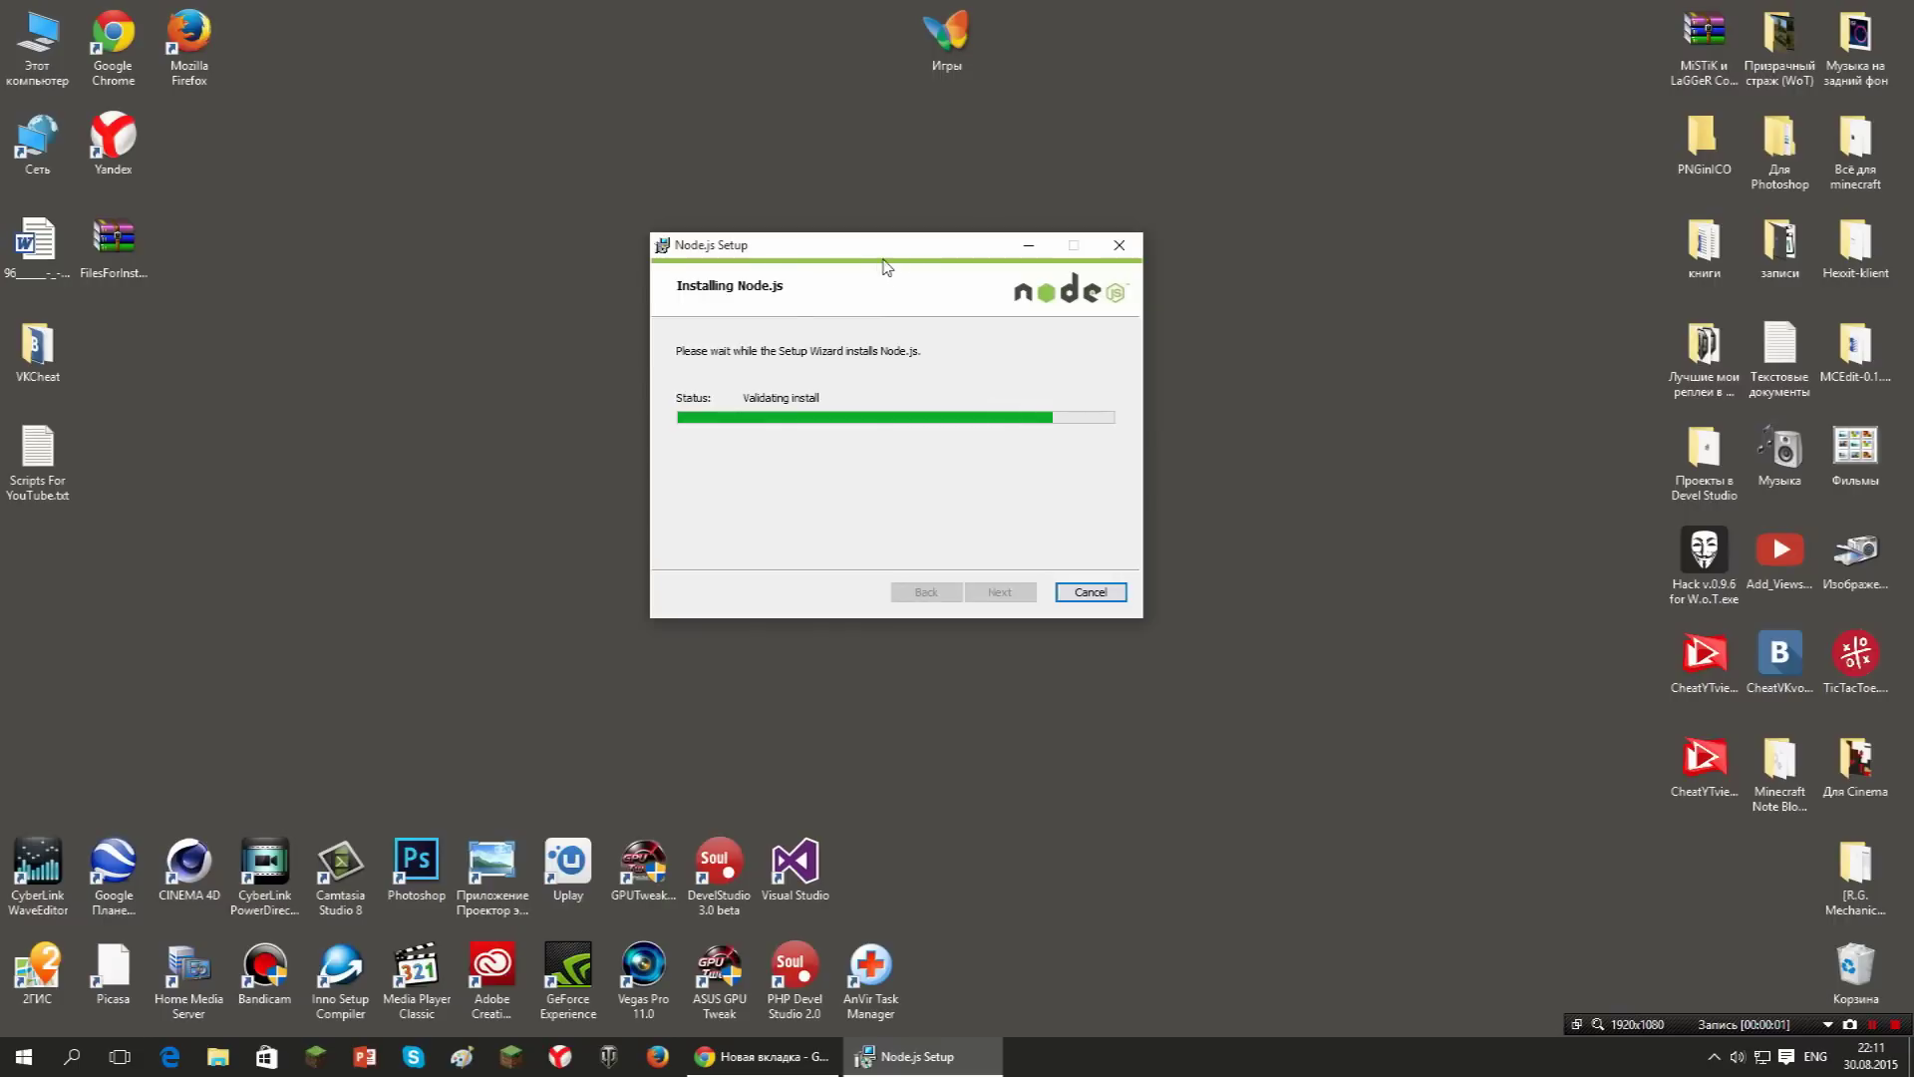
{"action": "left_click_drag", "start_coordinate": [856, 254], "coordinate": [924, 281]}
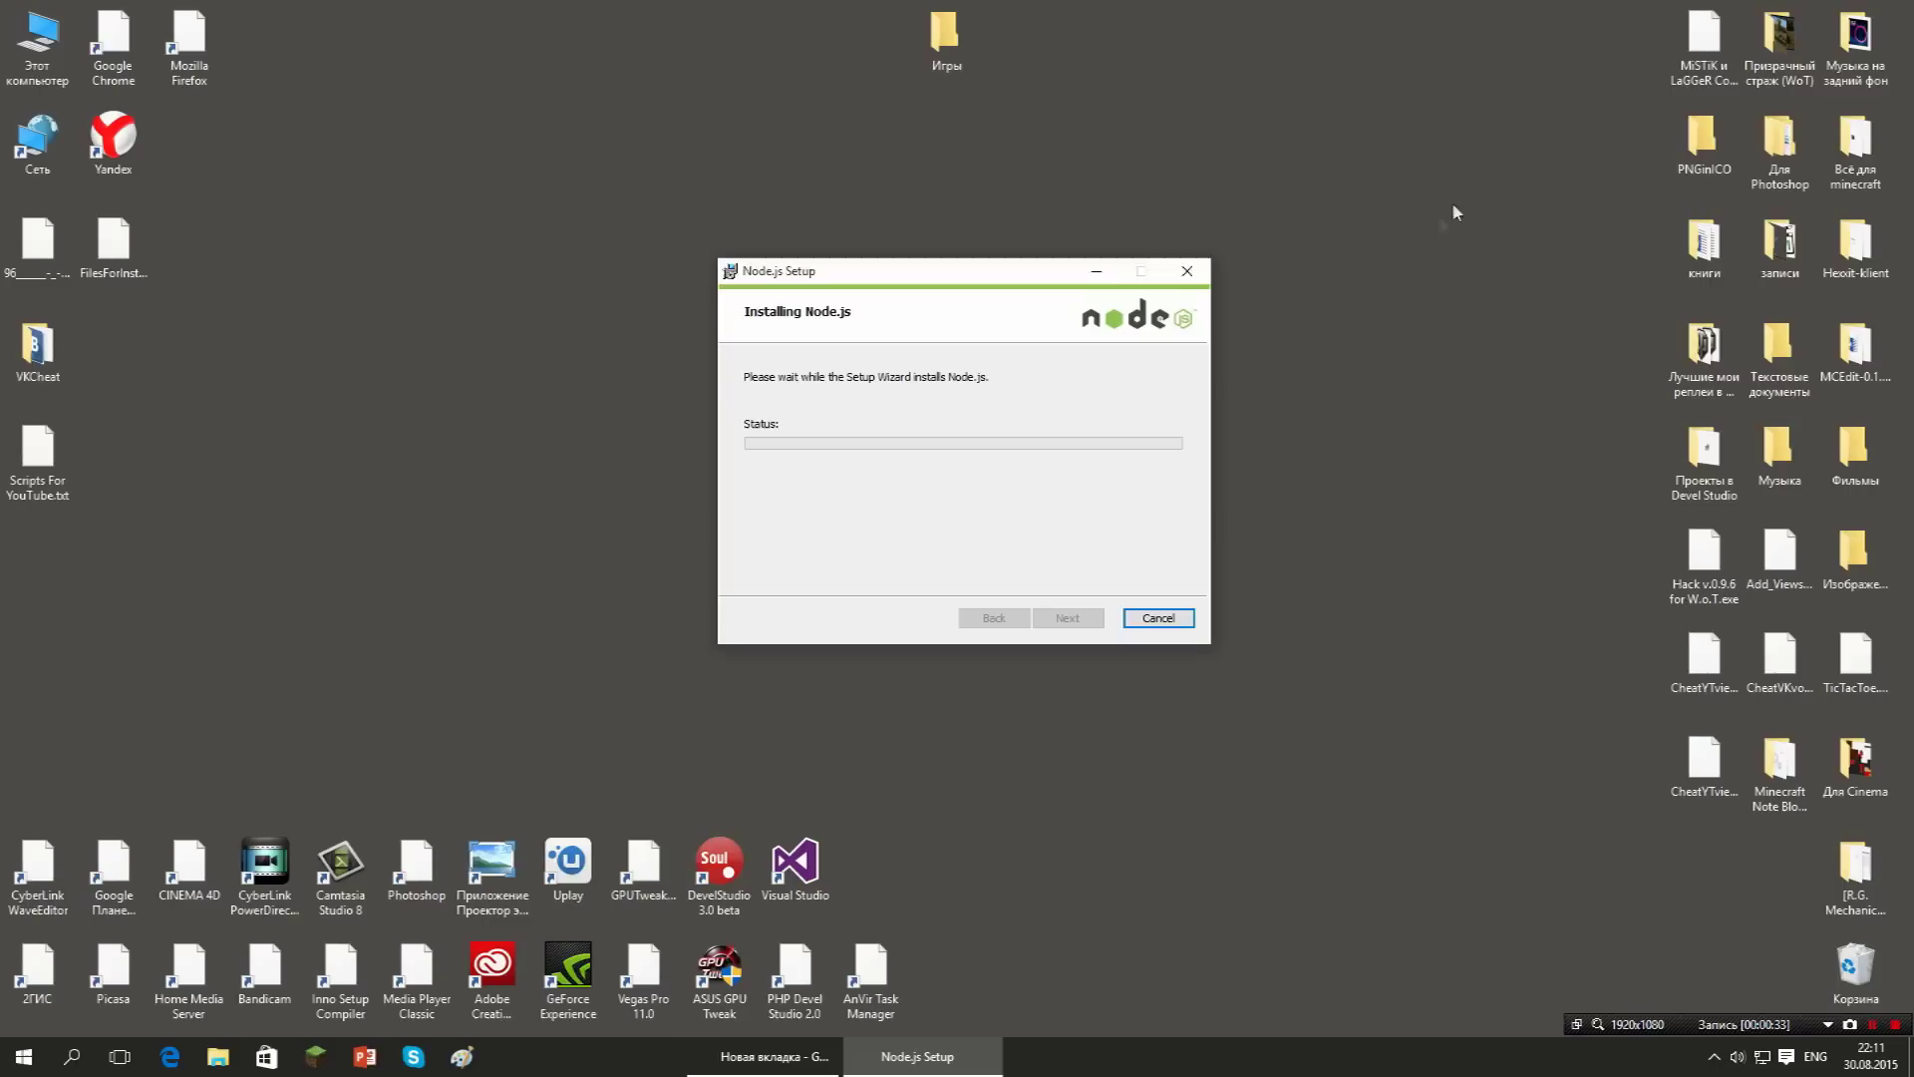
{"action": "left_click_drag", "start_coordinate": [957, 279], "coordinate": [922, 291]}
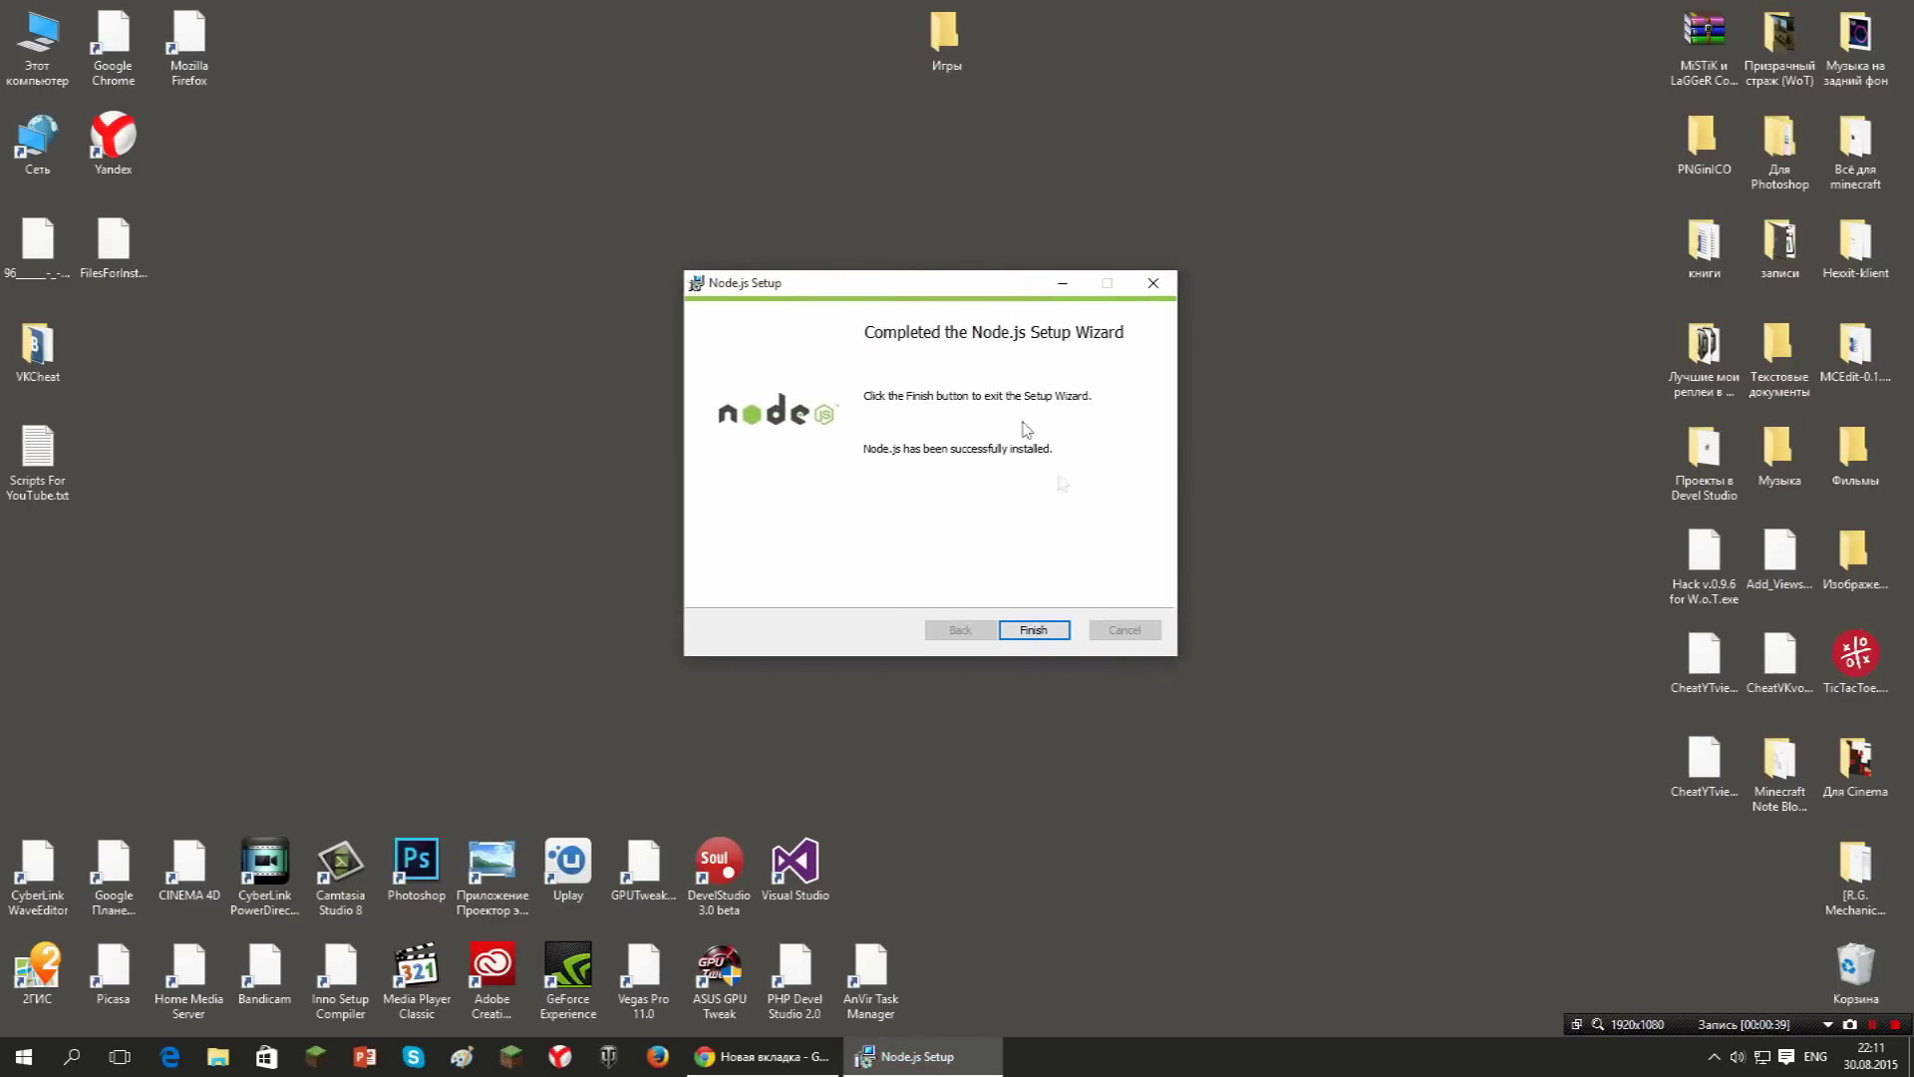
{"action": "left_click", "coordinate": [1034, 629]}
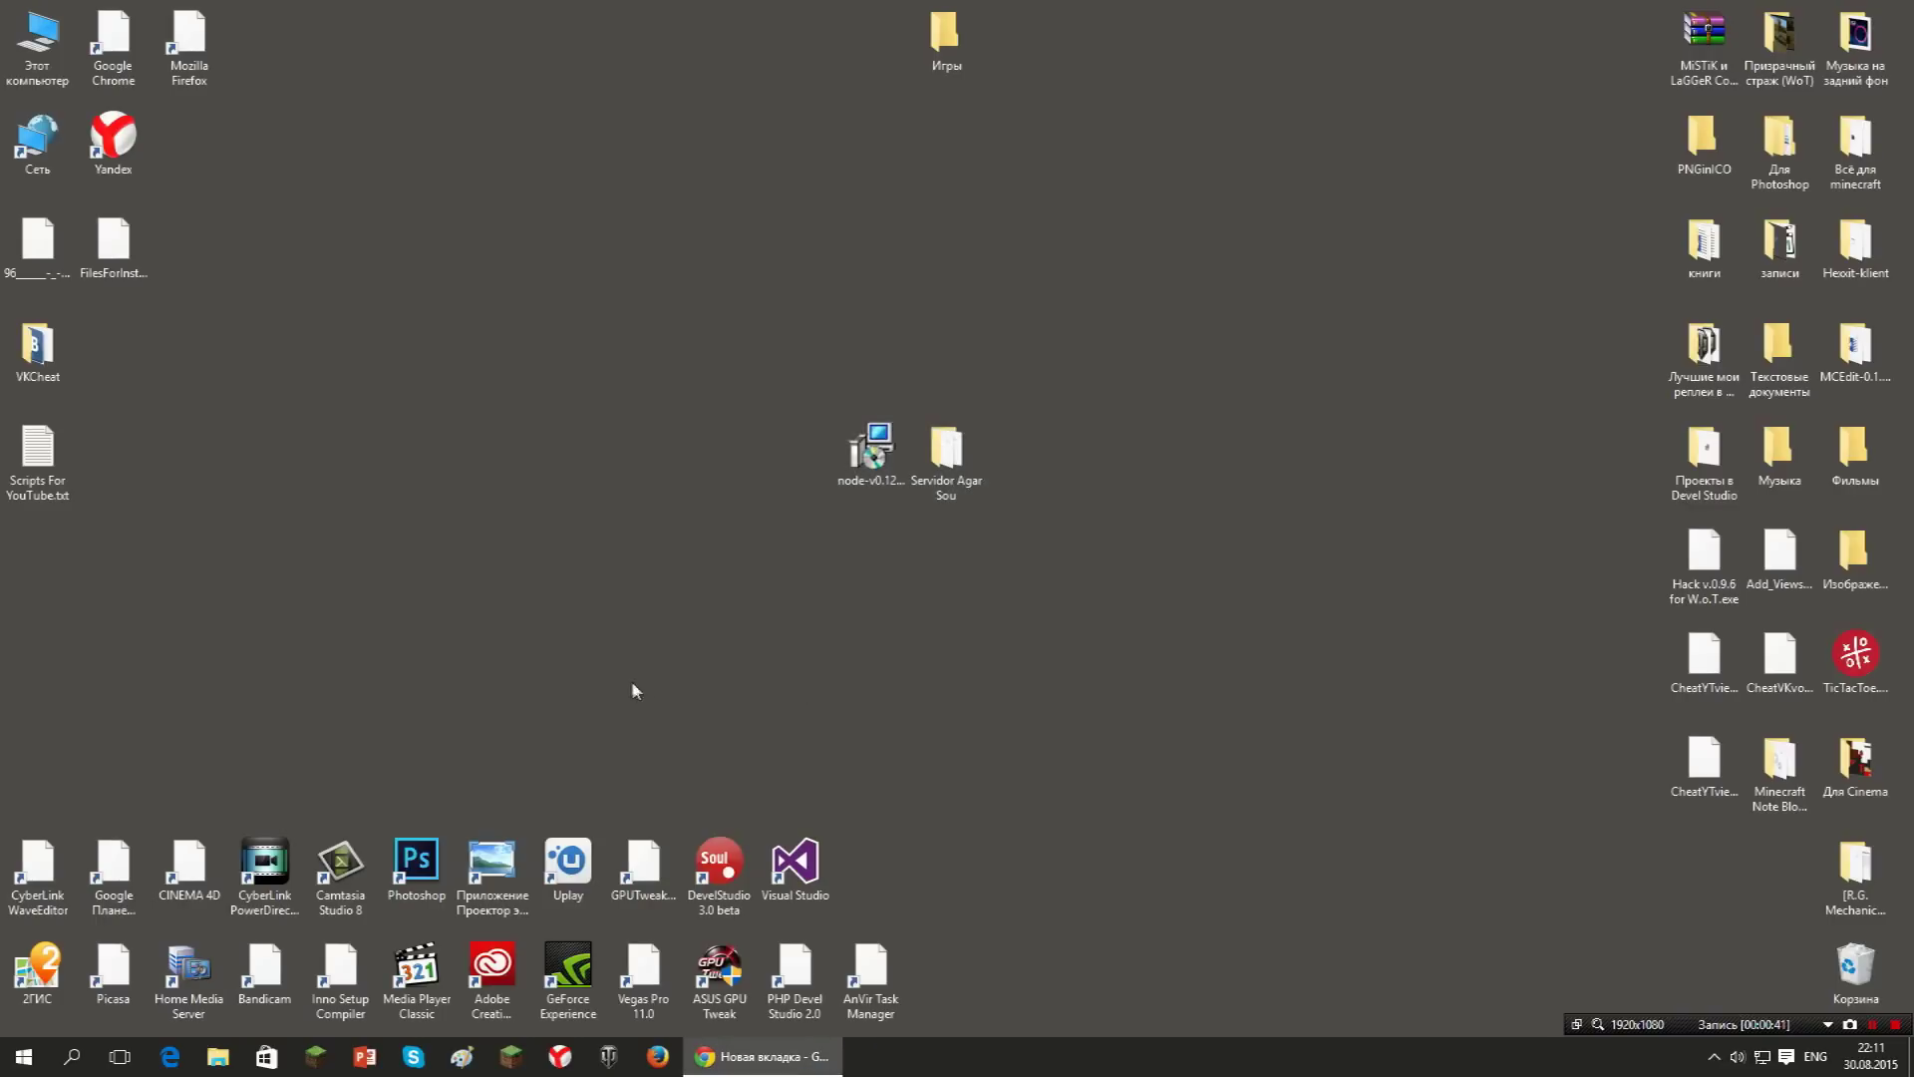
{"action": "left_click_drag", "start_coordinate": [631, 680], "coordinate": [391, 532]}
{"action": "left_click_drag", "start_coordinate": [3, 8], "coordinate": [1900, 1027]}
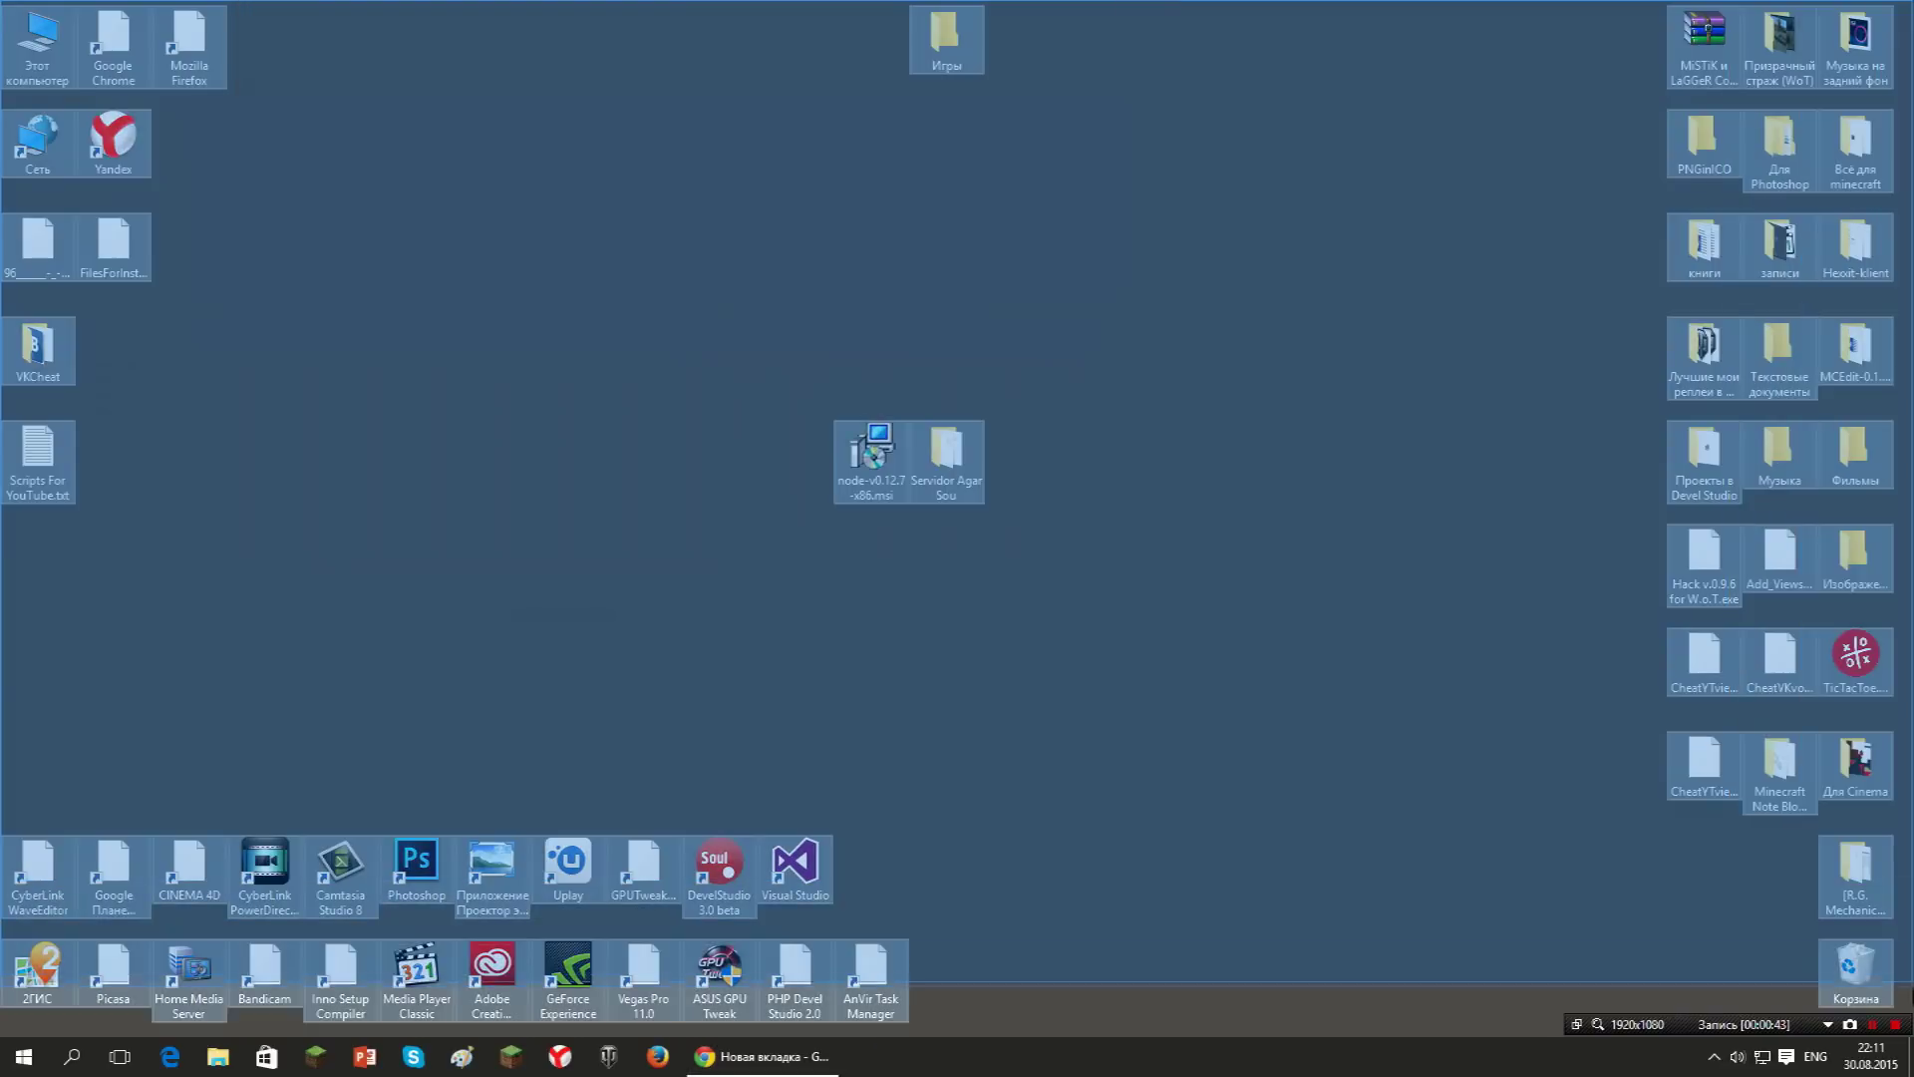
{"action": "left_click", "coordinate": [299, 13]}
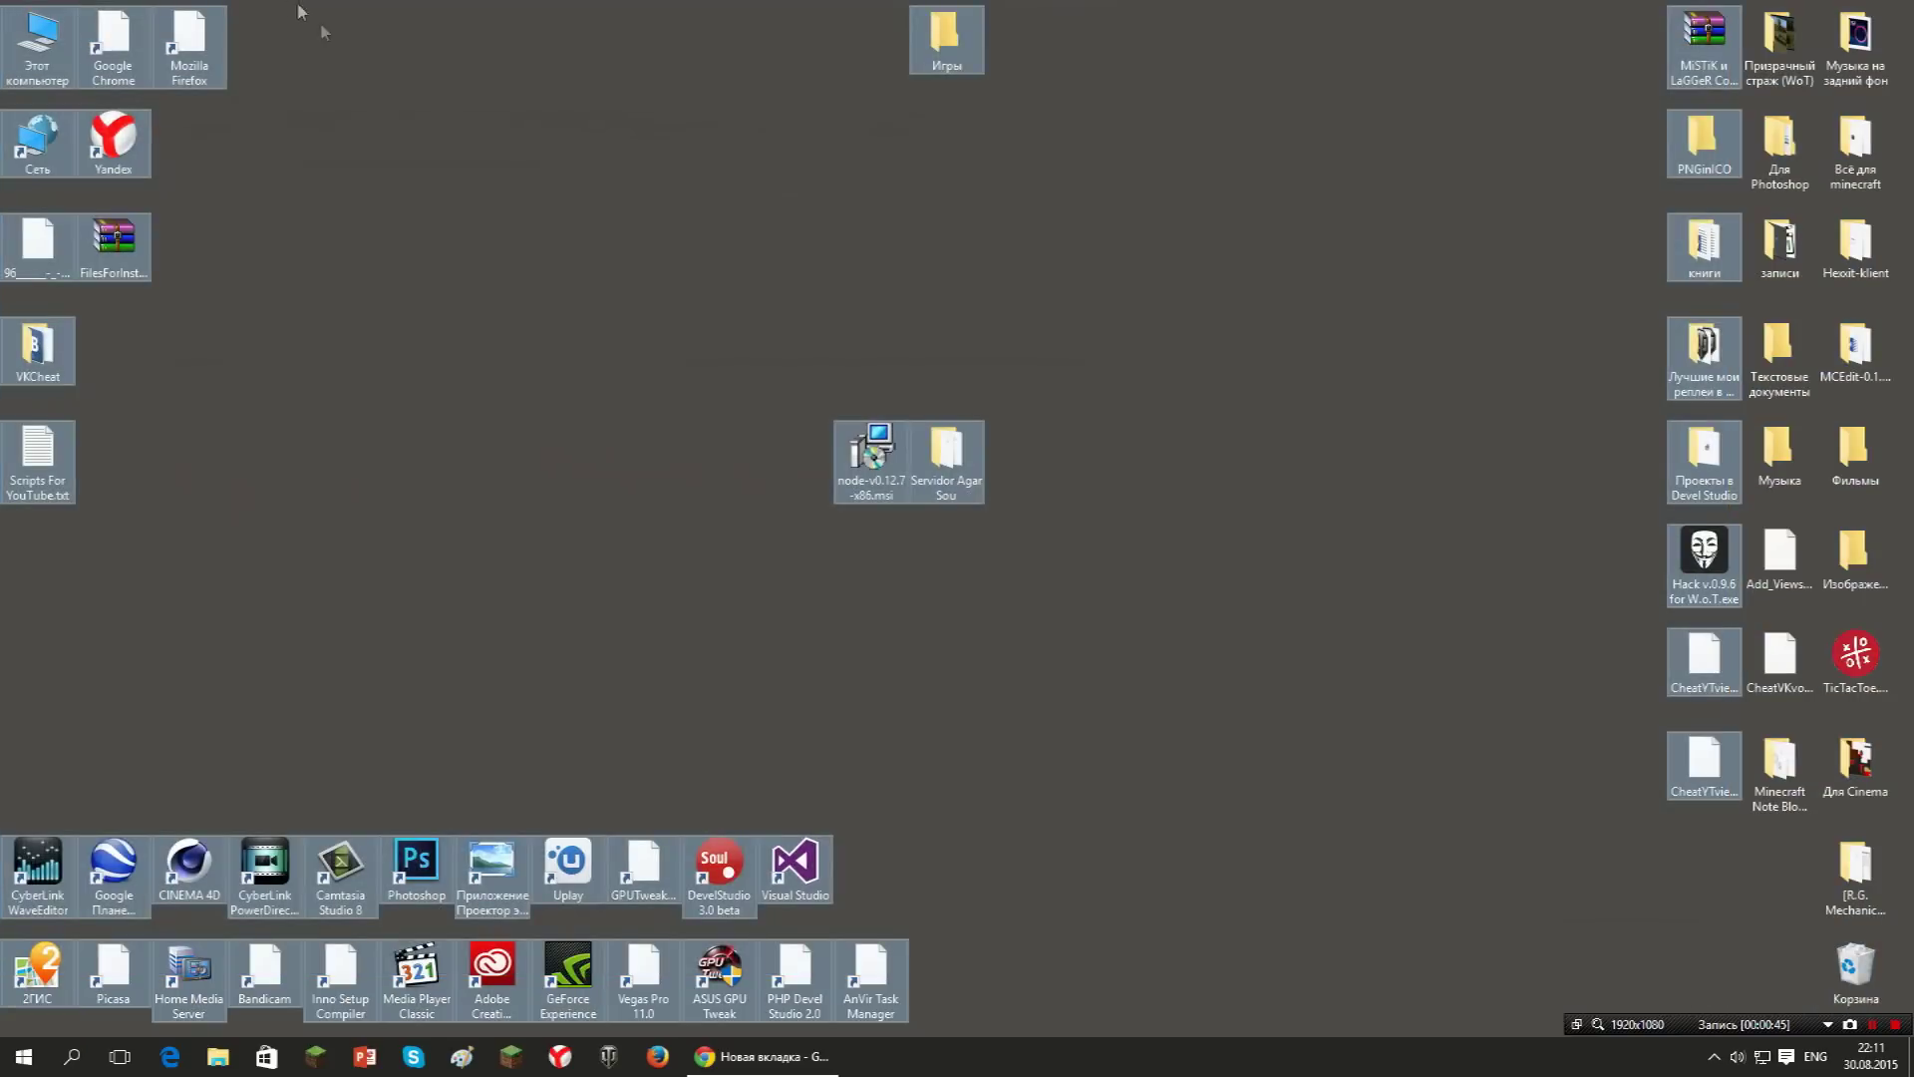
{"action": "double_click", "coordinate": [946, 453]}
{"action": "left_click_drag", "start_coordinate": [1005, 227], "coordinate": [774, 150]}
{"action": "left_click", "coordinate": [1535, 137]}
Move the node-v0.12.7-x86.msi file to an empty area of the desktop, away from the Servidor Agar Sou folder.
{"action": "left_click_drag", "start_coordinate": [1105, 476], "coordinate": [726, 608]}
{"action": "left_click_drag", "start_coordinate": [867, 457], "coordinate": [1396, 69]}
{"action": "double_click", "coordinate": [1396, 70]}
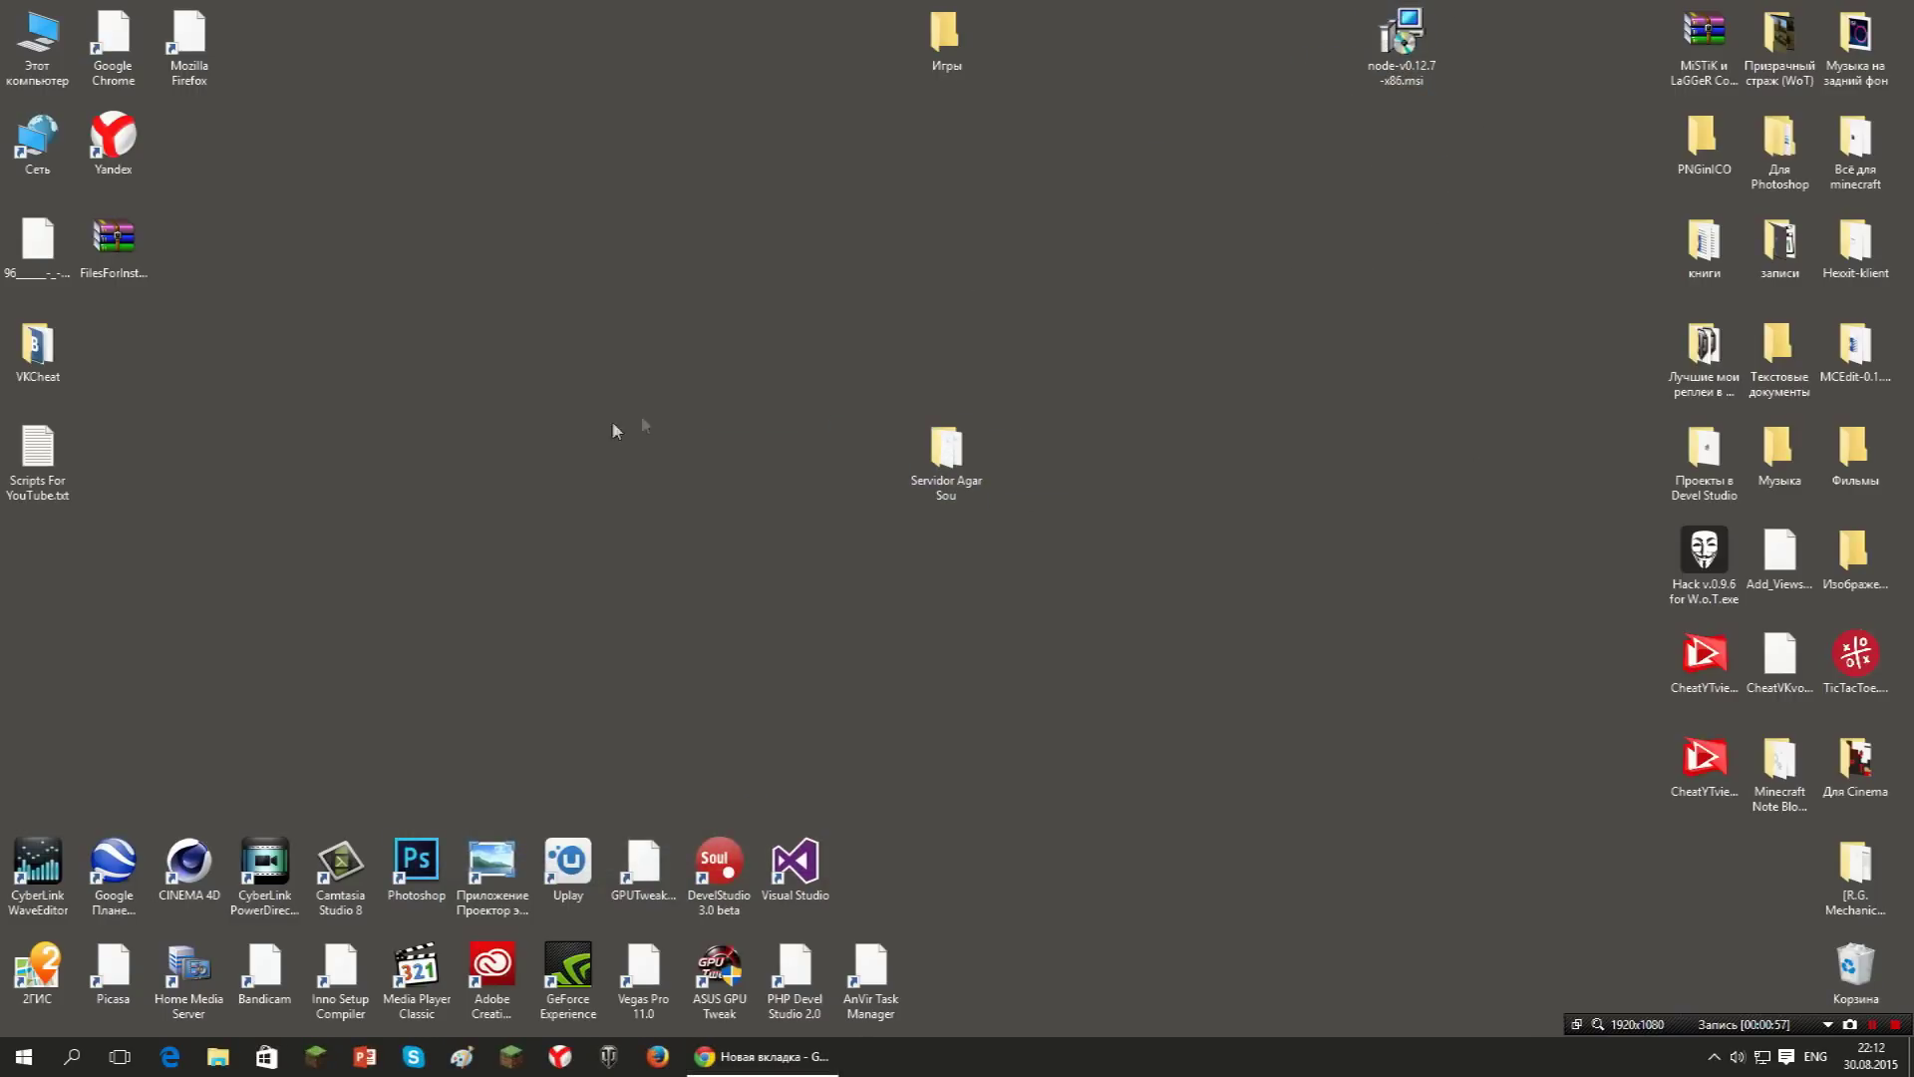
Open a command window in the Desktop folder and place it clear of the desktop icons.
{"action": "right_click", "coordinate": [529, 455]}
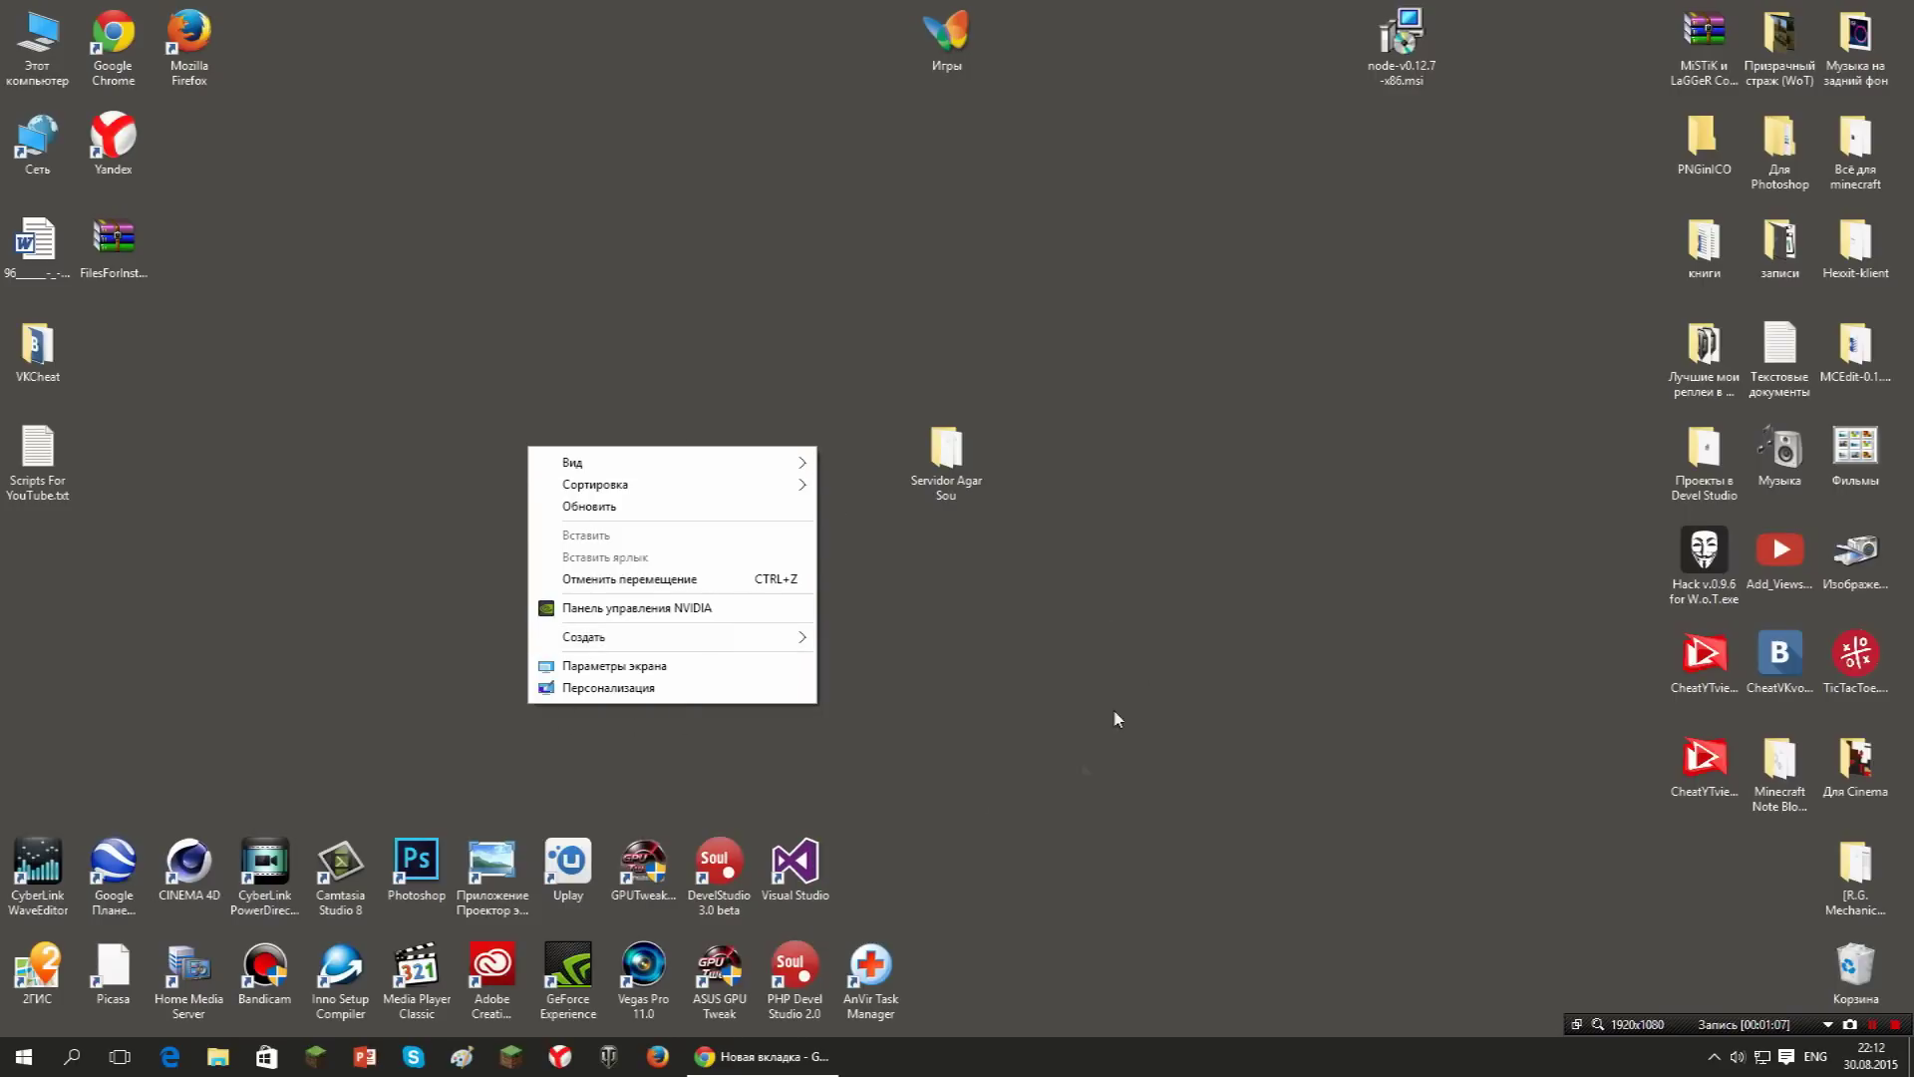
{"action": "left_click", "coordinate": [1019, 706]}
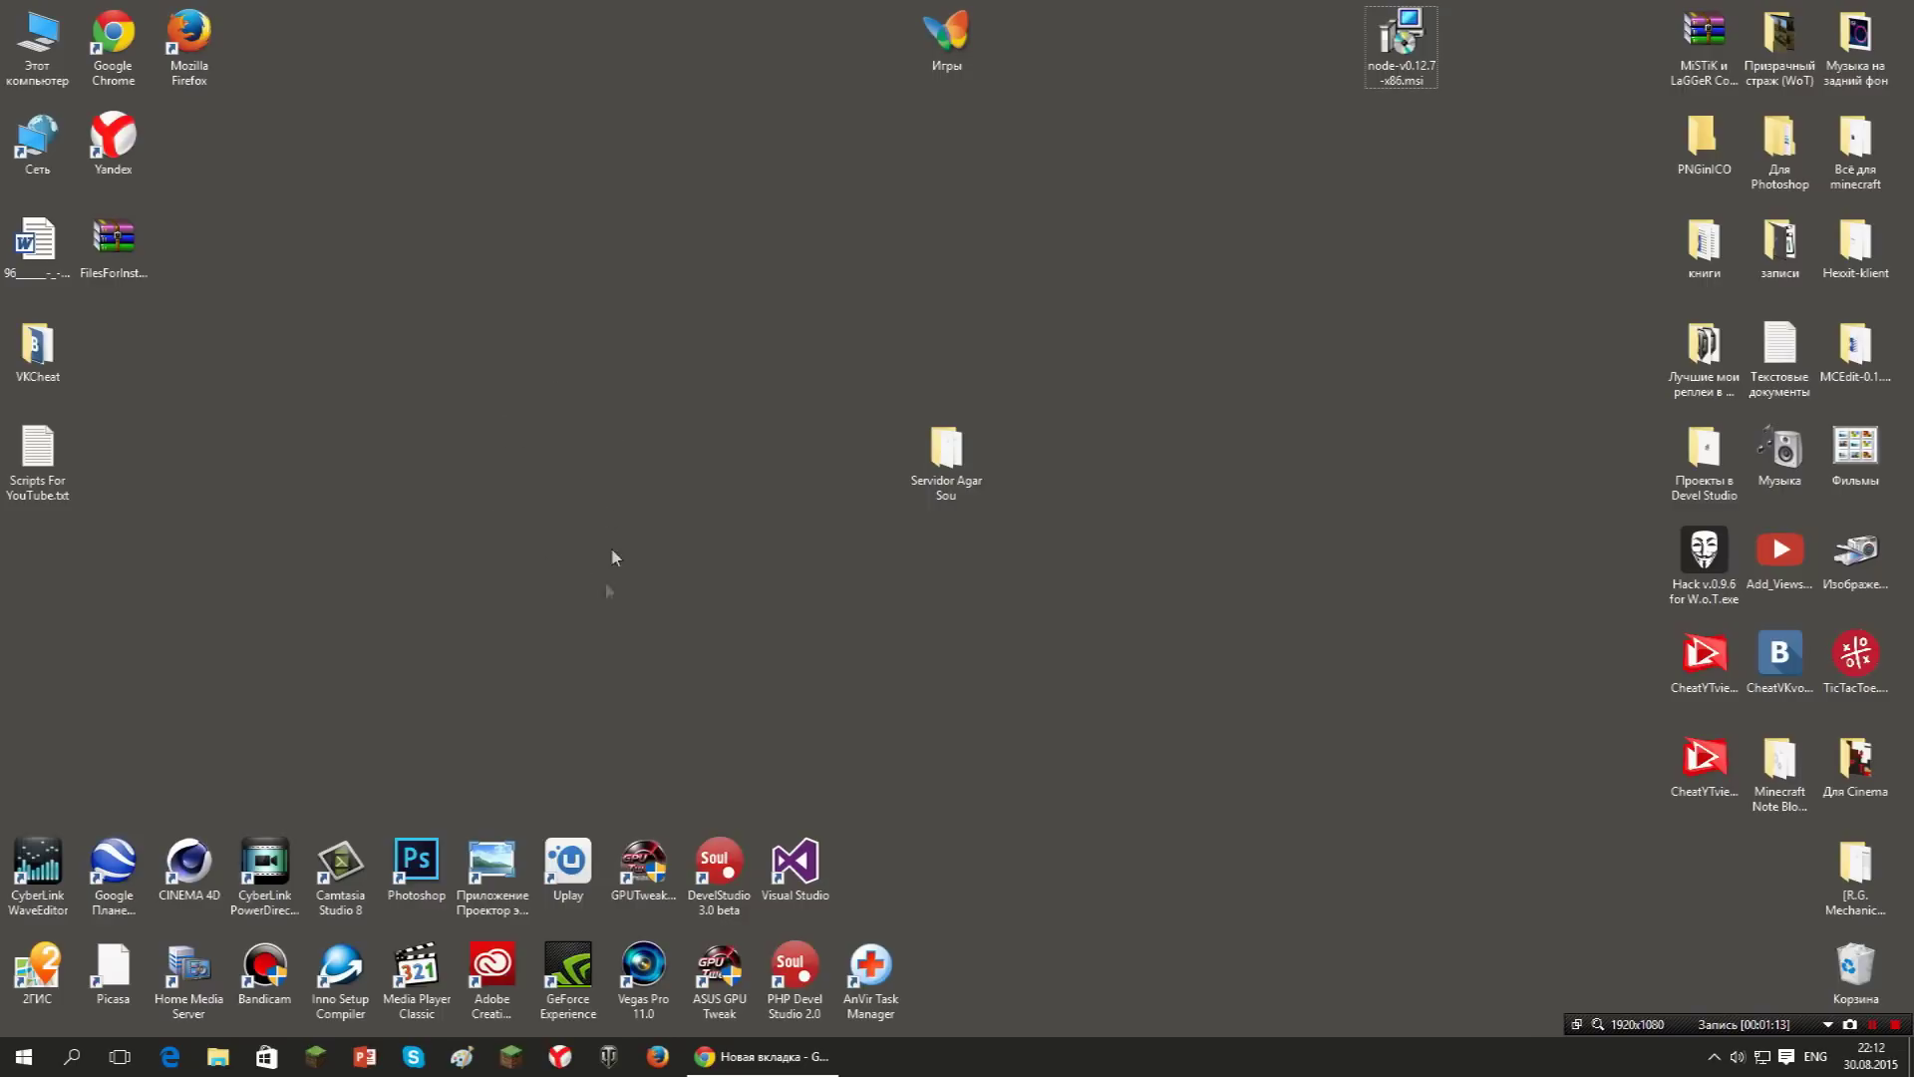
{"action": "right_click", "coordinate": [508, 392]}
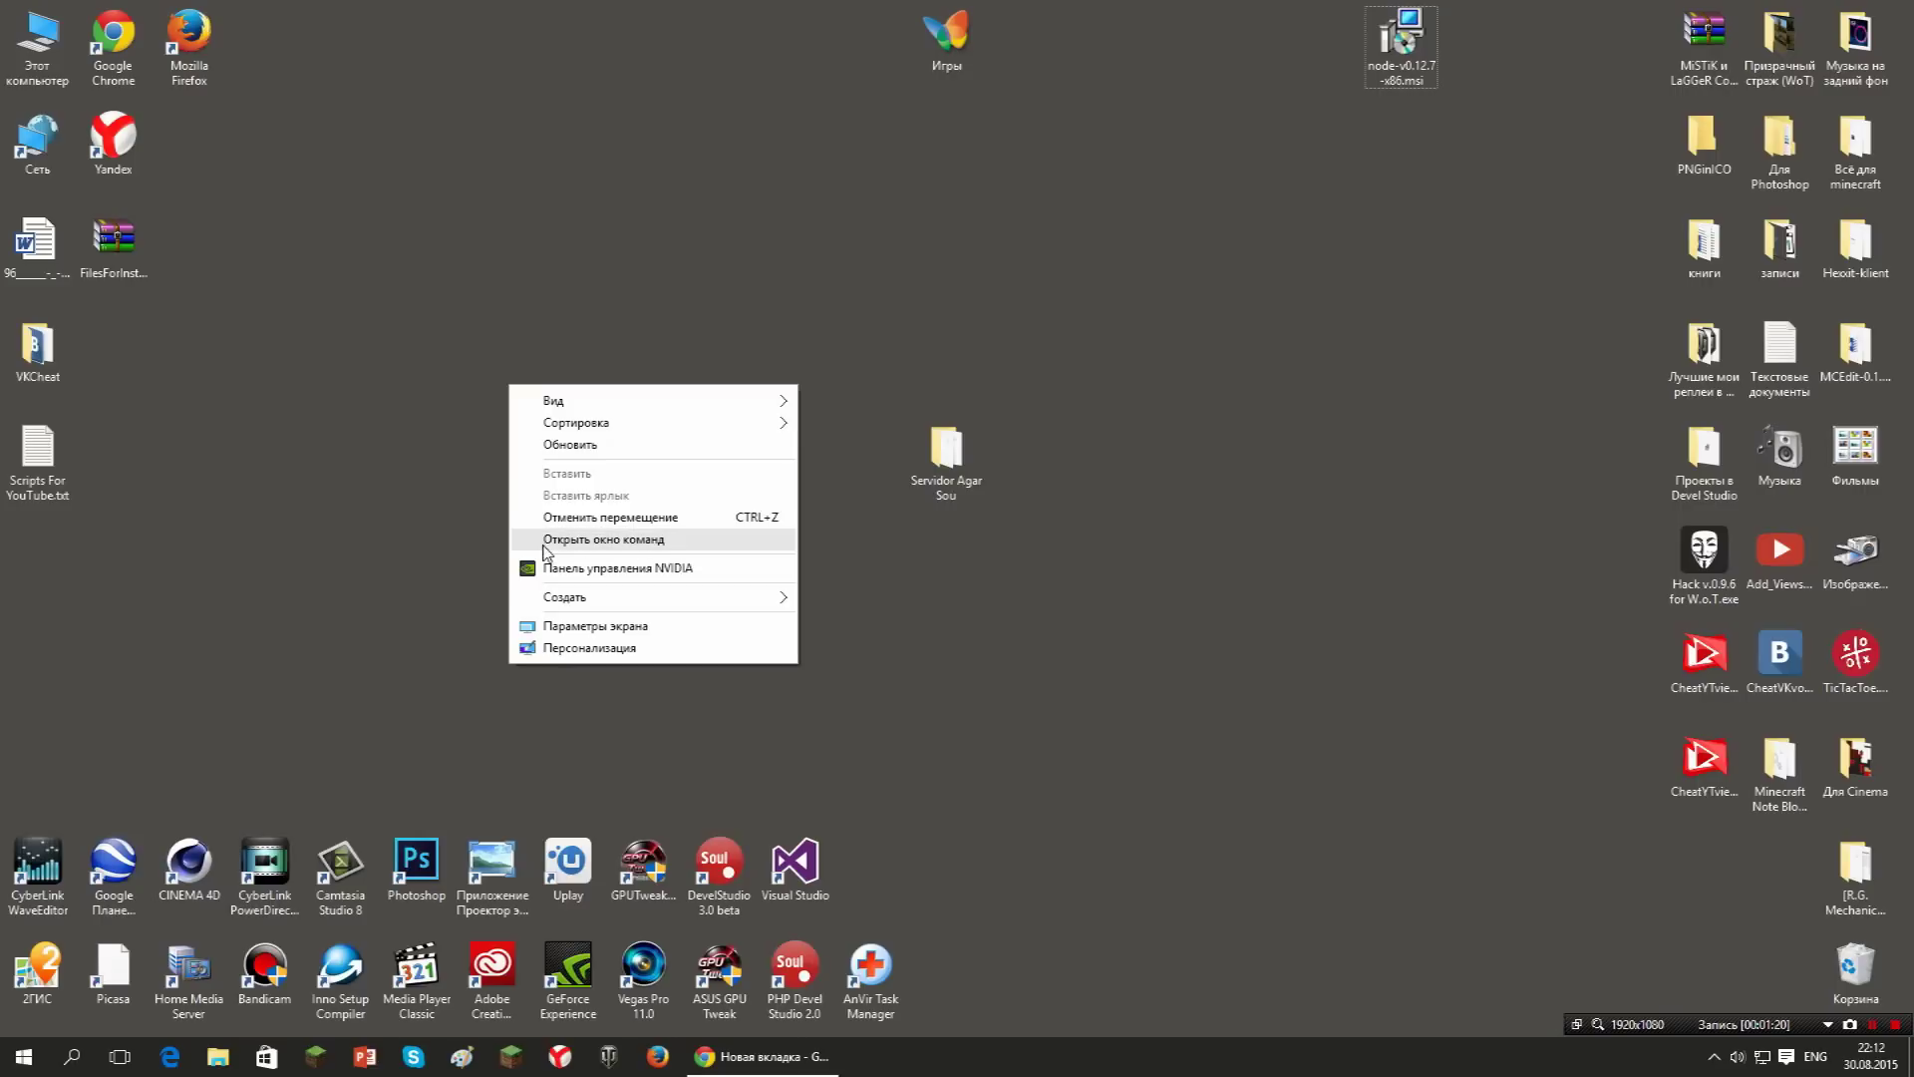
{"action": "left_click", "coordinate": [636, 540]}
{"action": "left_click_drag", "start_coordinate": [275, 109], "coordinate": [523, 335]}
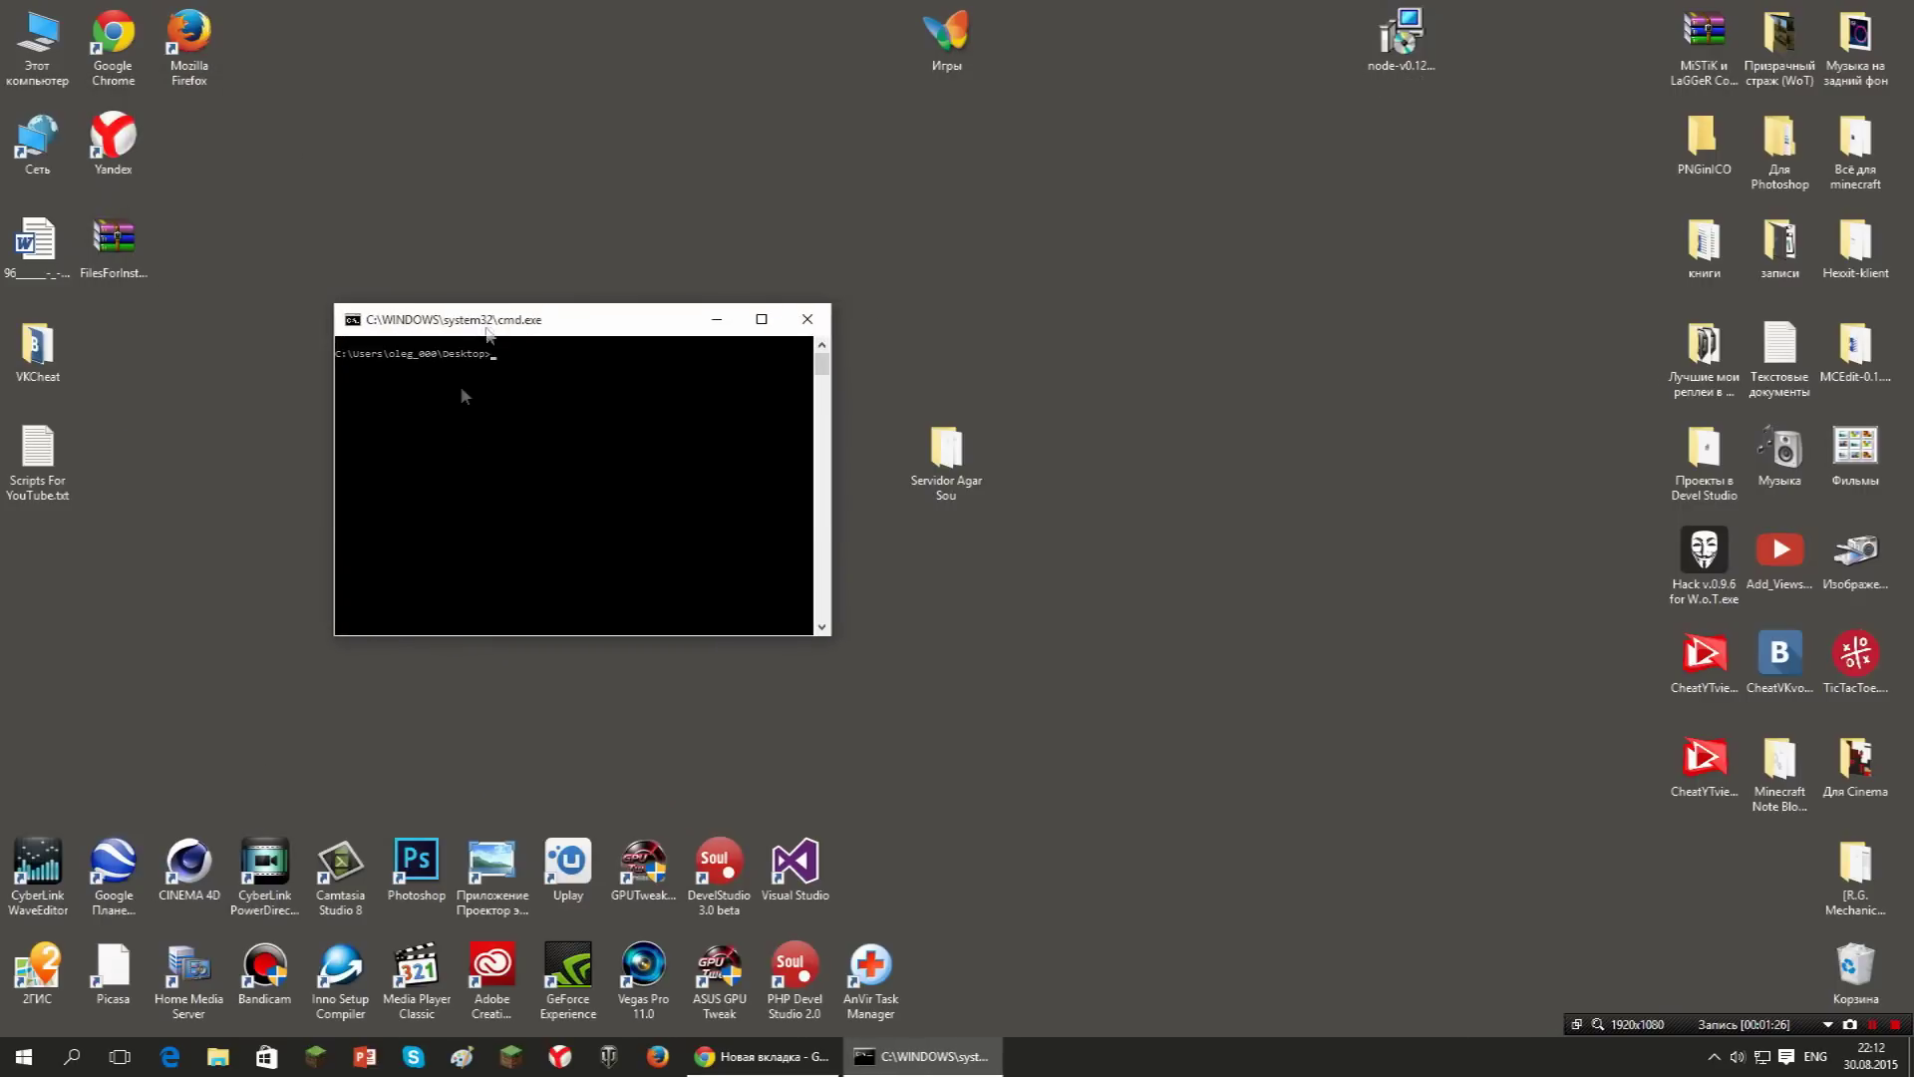
Run npm install ws in the command window to install the ws module on the desktop.
{"action": "type", "text": "npm"}
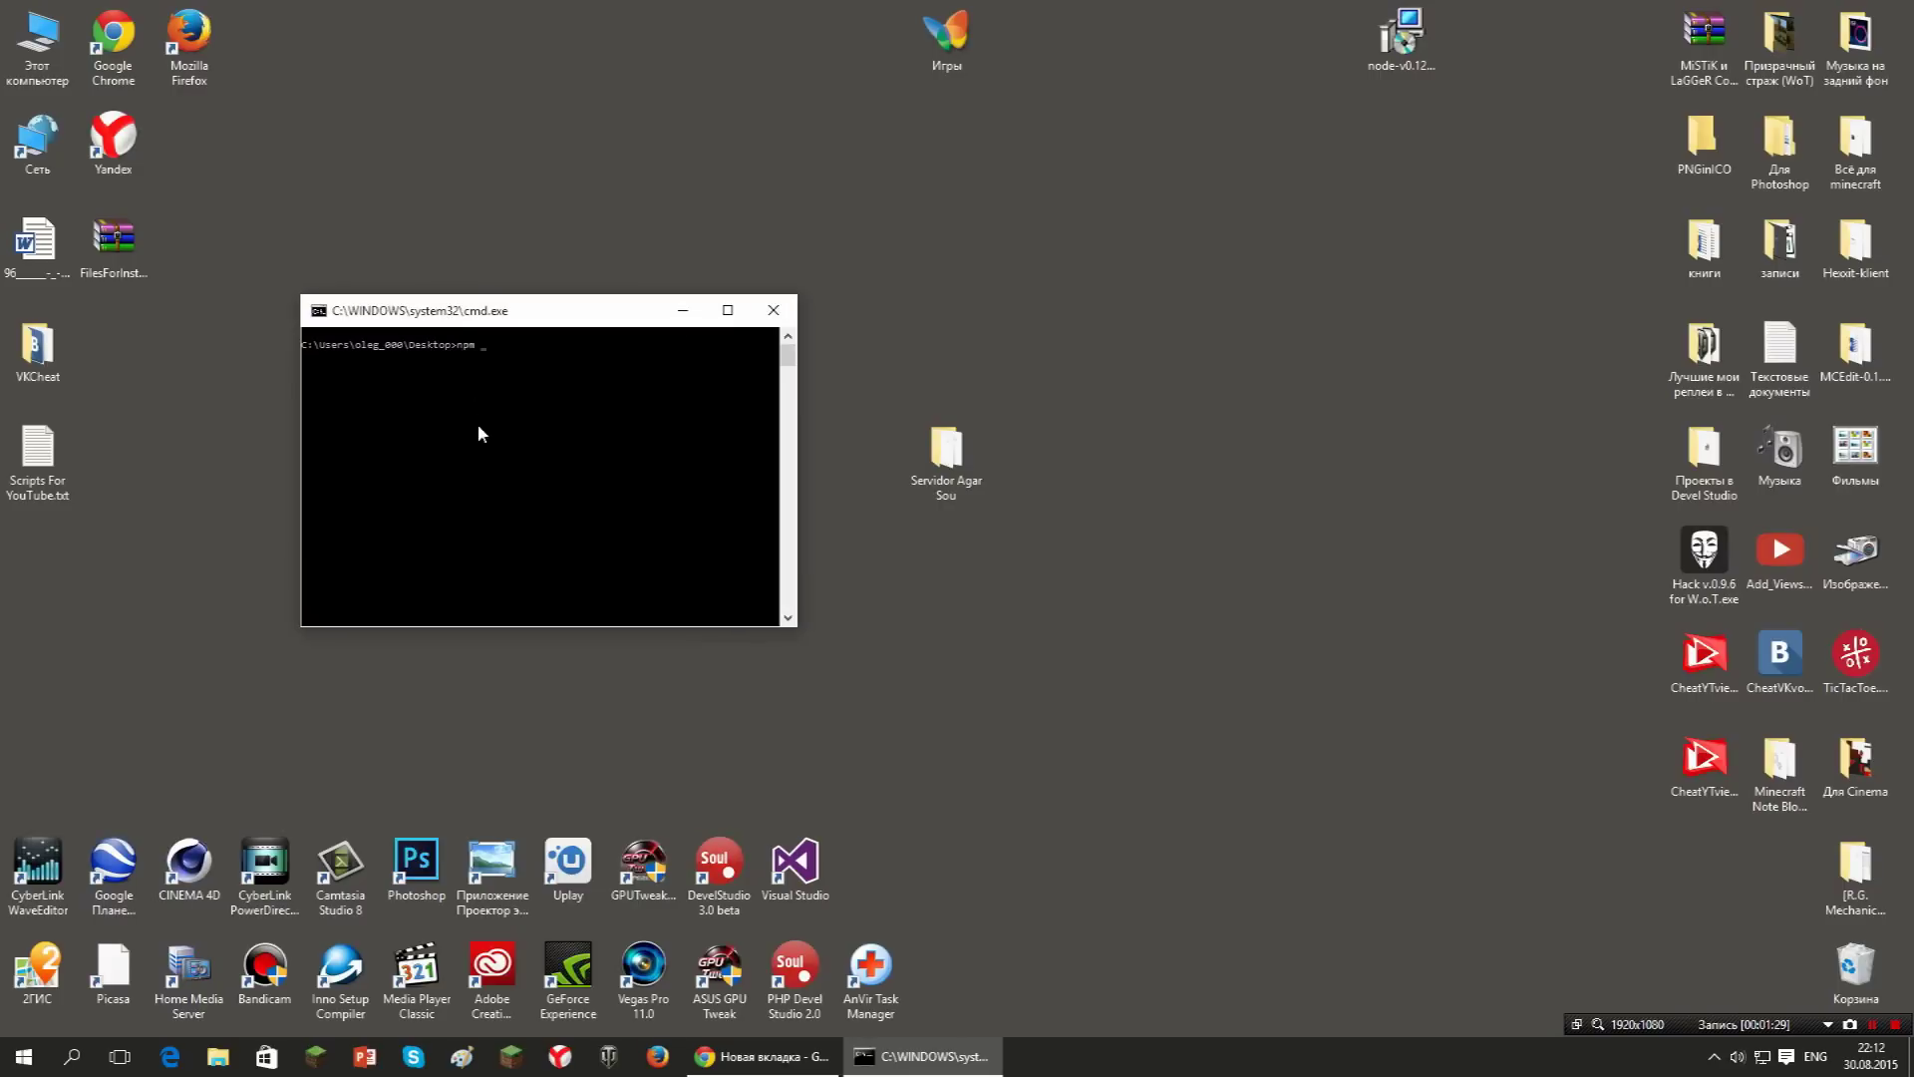
{"action": "type", "text": " innstall"}
{"action": "key", "text": "BackSpace"}
{"action": "key", "text": "BackSpace"}
{"action": "key", "text": "BackSpace"}
{"action": "key", "text": "BackSpace"}
{"action": "type", "text": "s"}
{"action": "left_click_drag", "start_coordinate": [479, 311], "coordinate": [501, 305]}
{"action": "key", "text": "Return"}
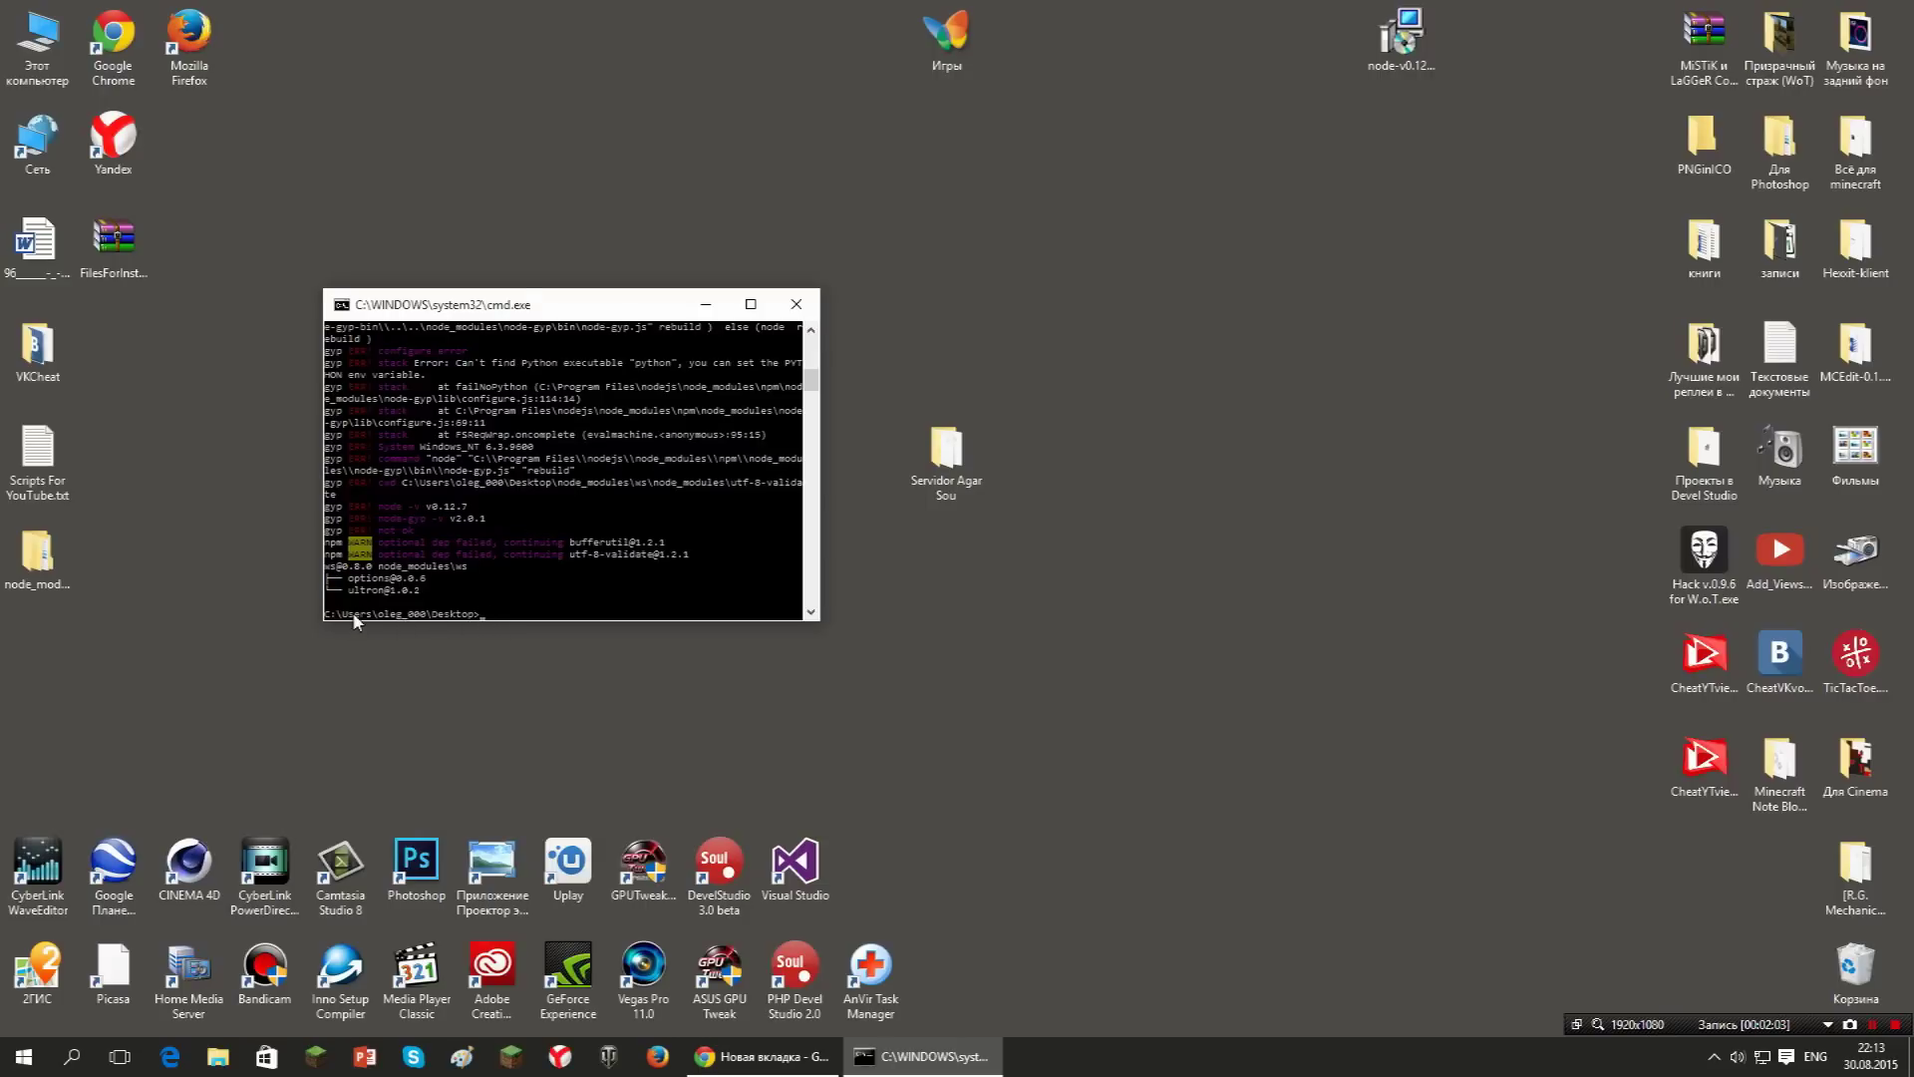
{"action": "left_click_drag", "start_coordinate": [243, 269], "coordinate": [858, 658]}
{"action": "left_click_drag", "start_coordinate": [486, 299], "coordinate": [446, 299]}
{"action": "left_click", "coordinate": [37, 558]}
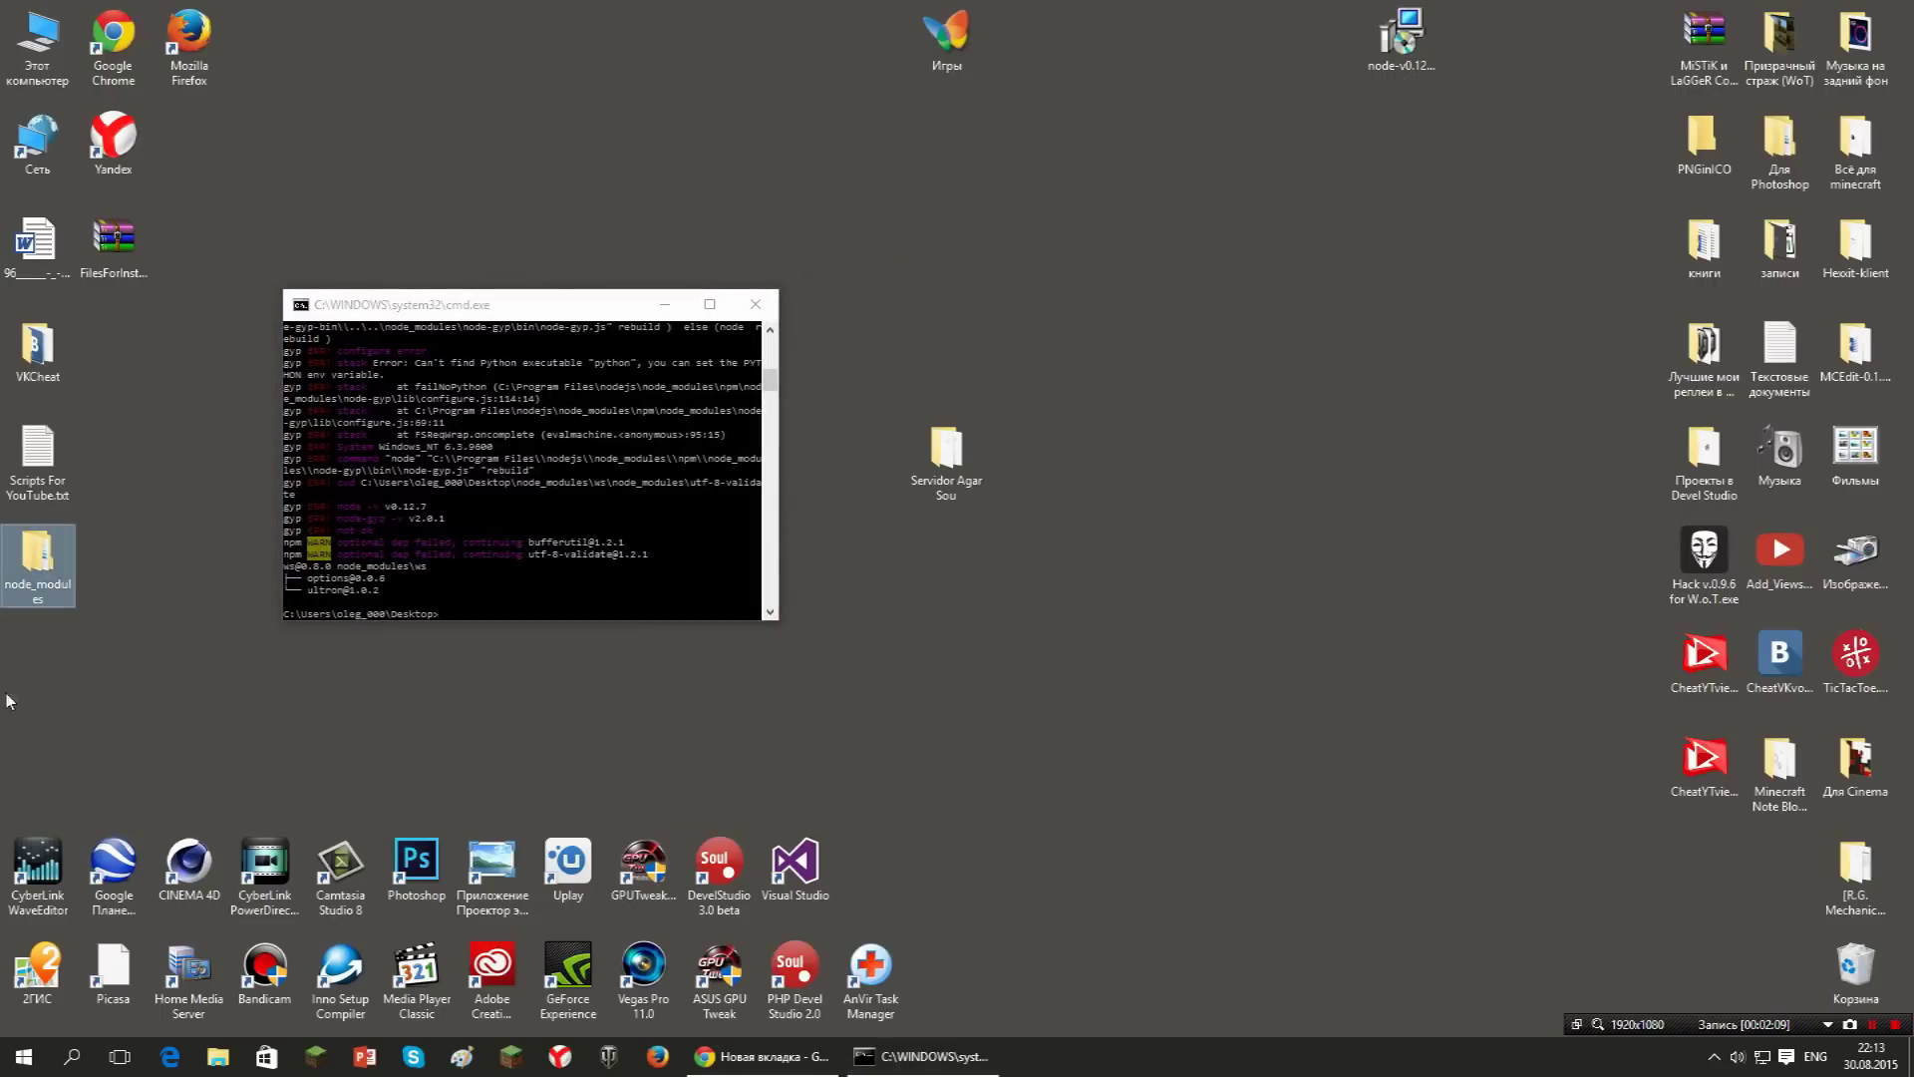
{"action": "left_click_drag", "start_coordinate": [37, 553], "coordinate": [38, 602]}
{"action": "left_click", "coordinate": [93, 748]}
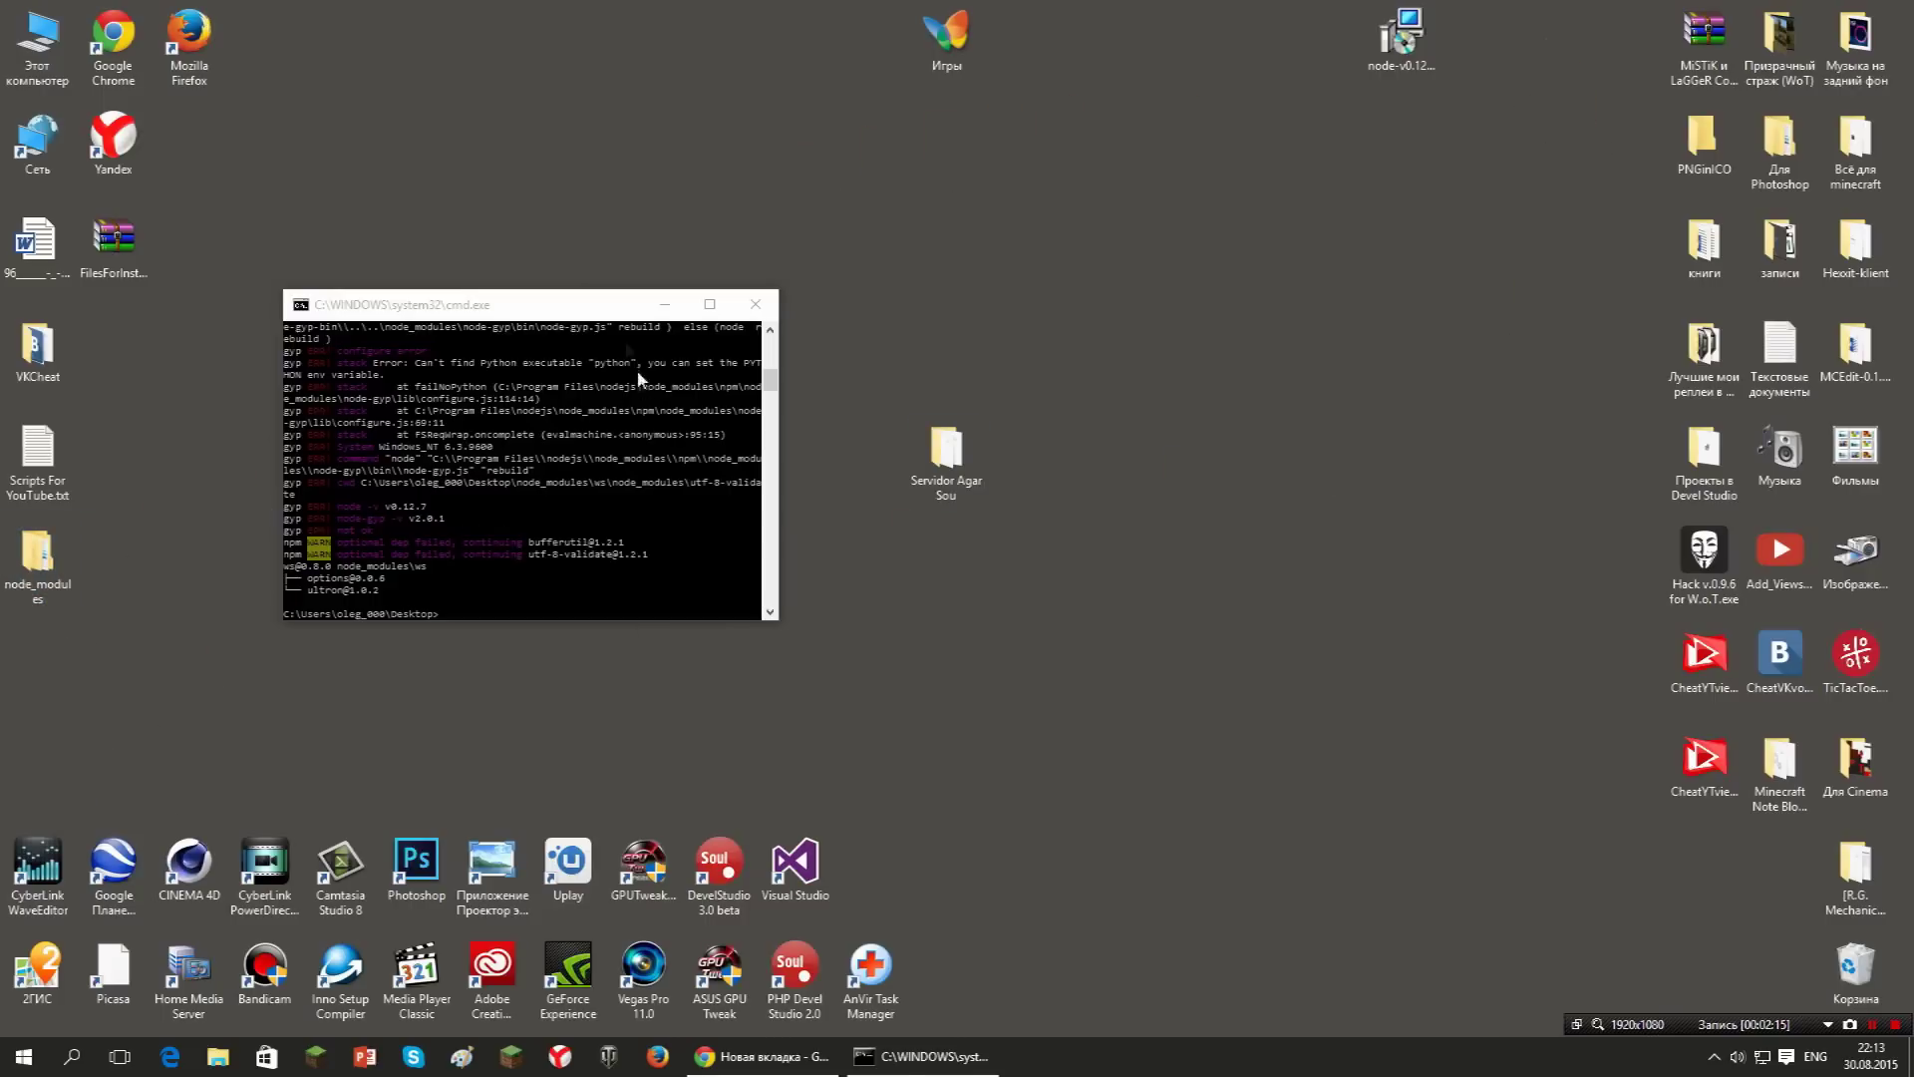
{"action": "left_click_drag", "start_coordinate": [574, 309], "coordinate": [517, 317]}
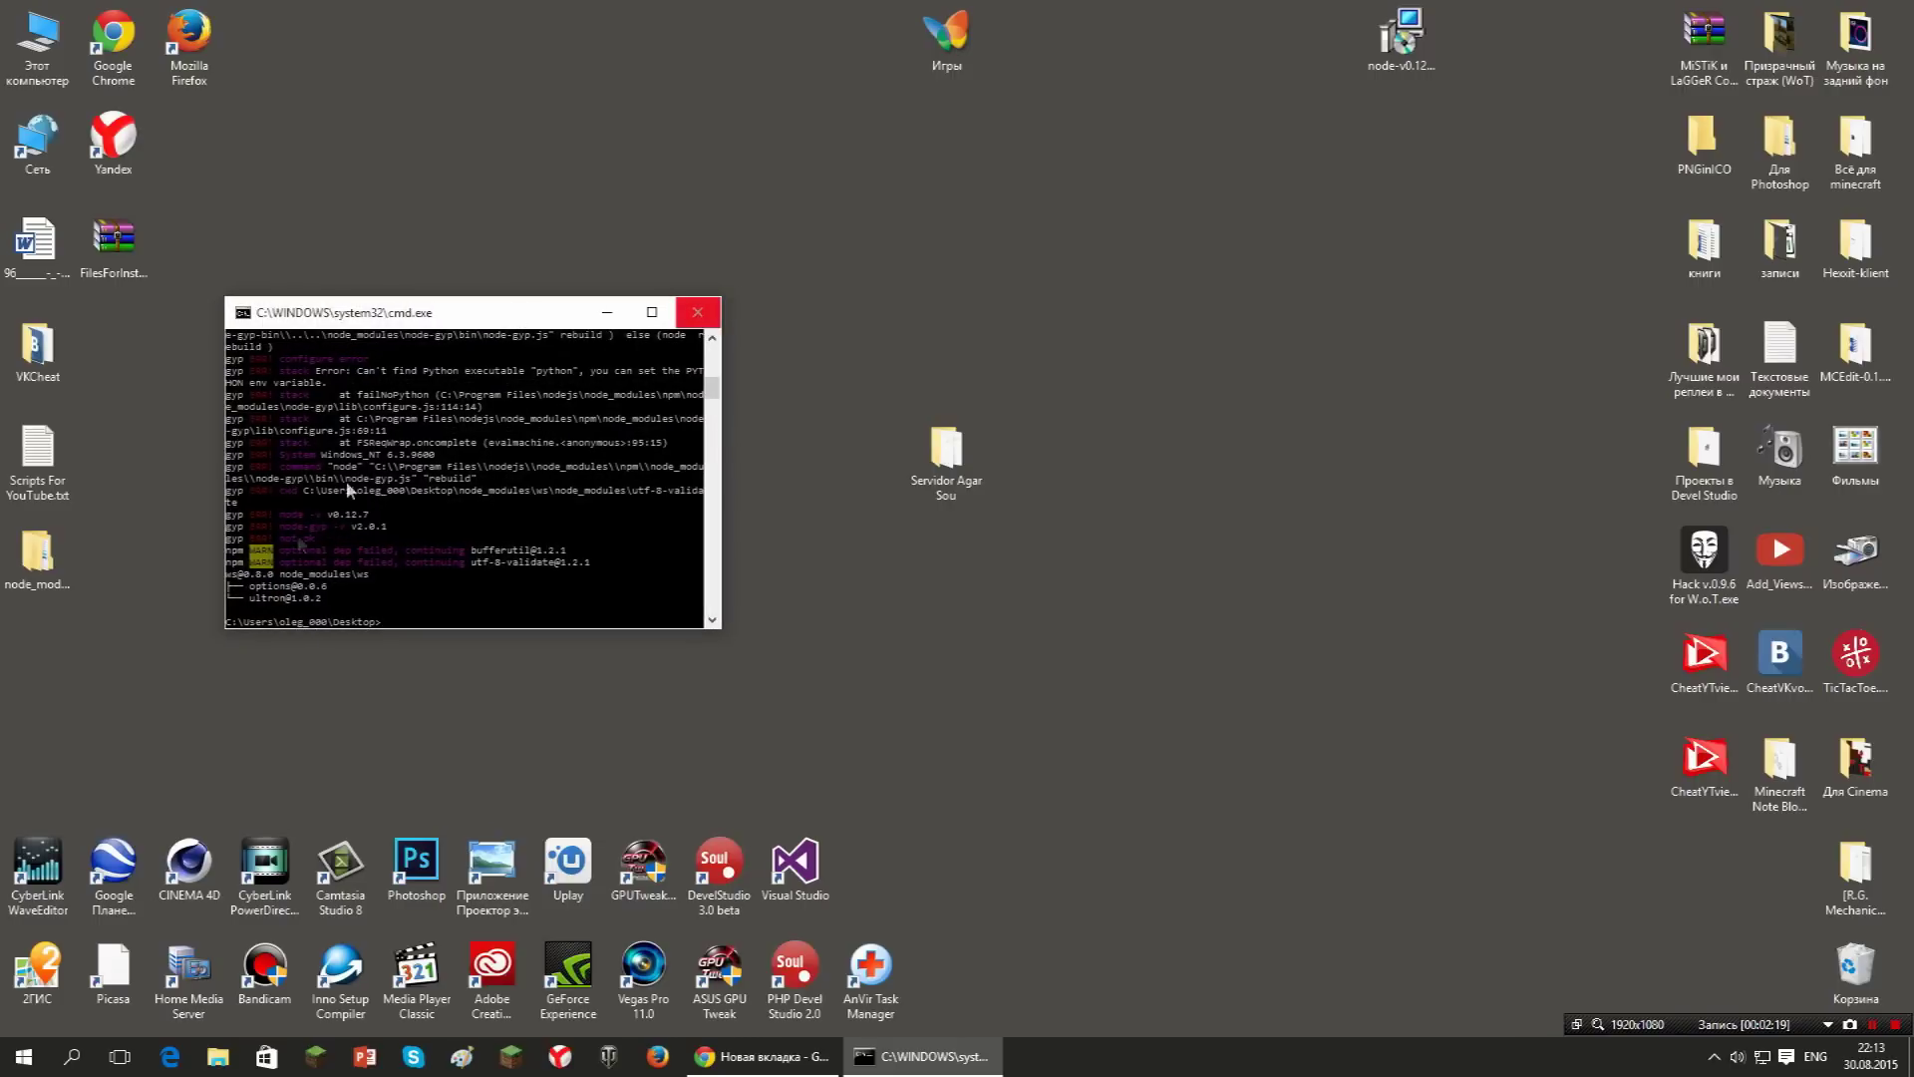
Close the command window used for the npm installation.
{"action": "left_click", "coordinate": [652, 313]}
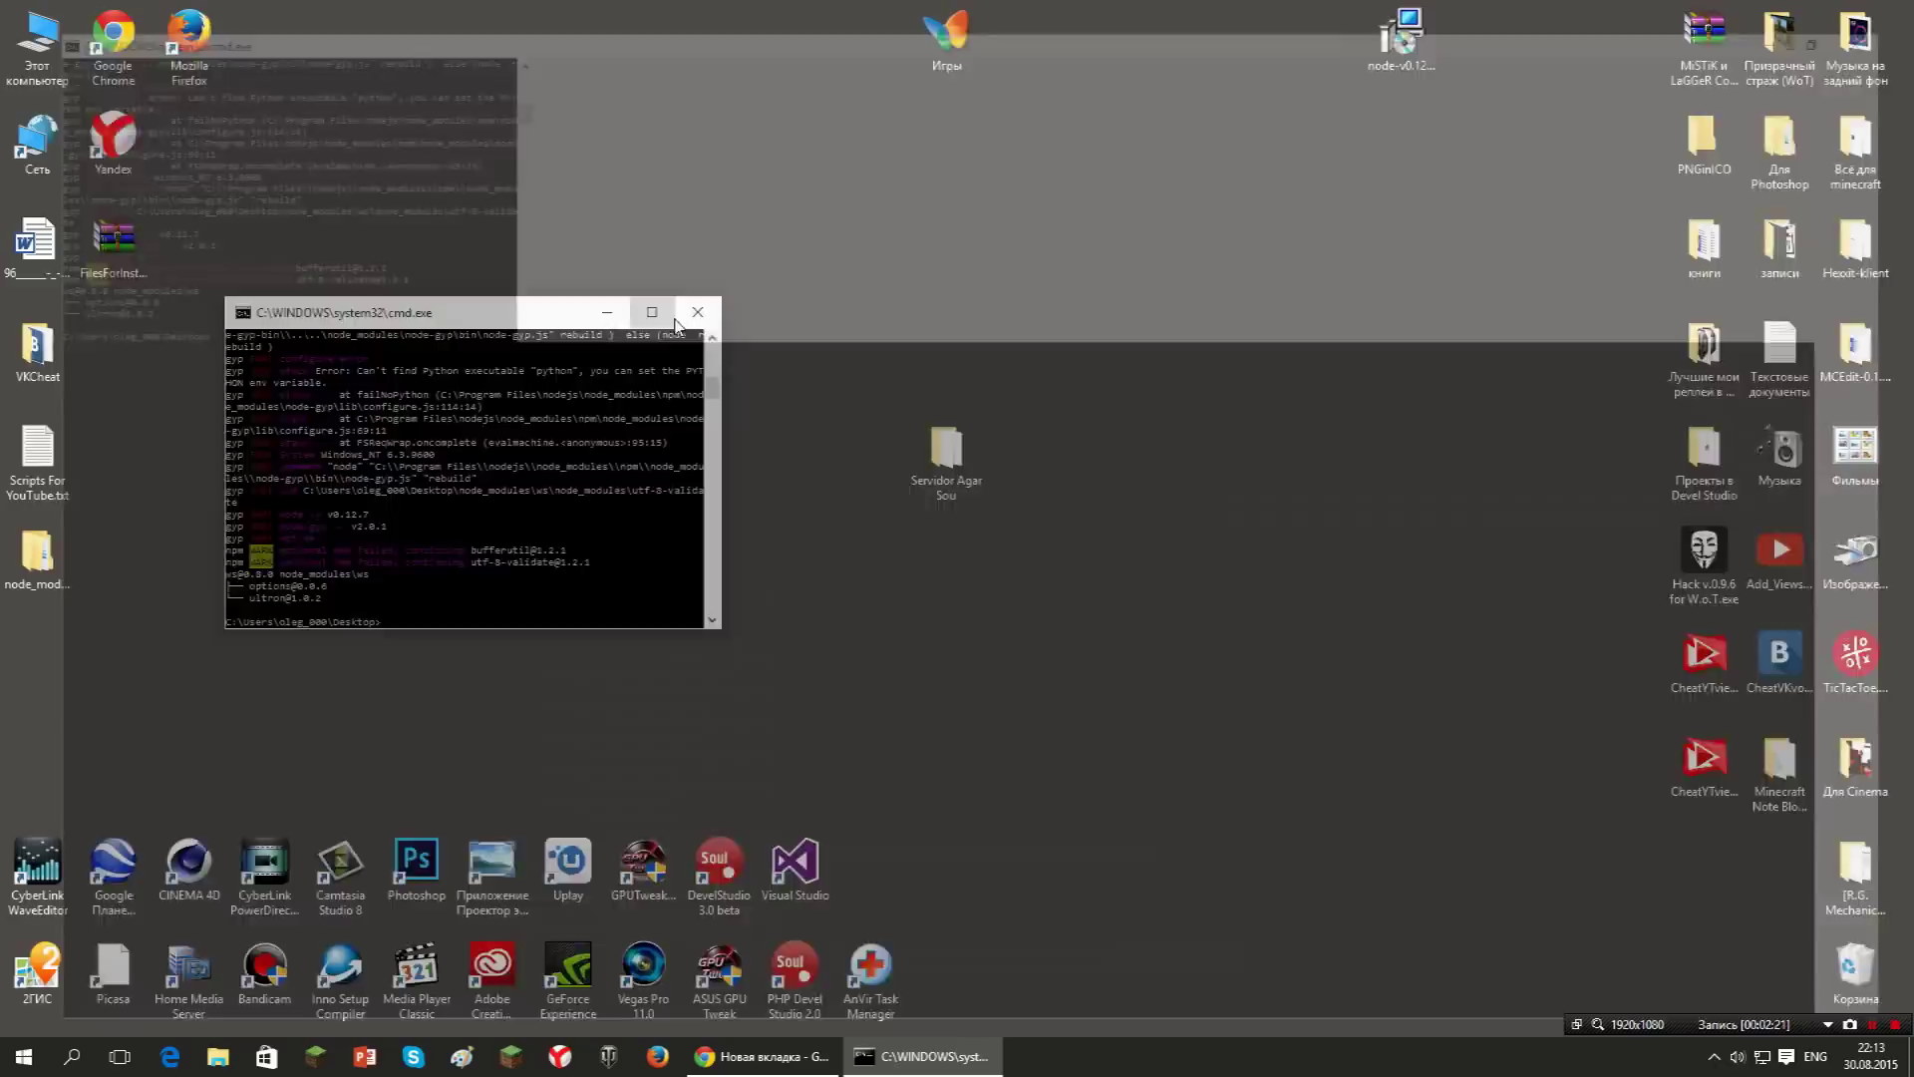
{"action": "left_click", "coordinate": [1823, 10]}
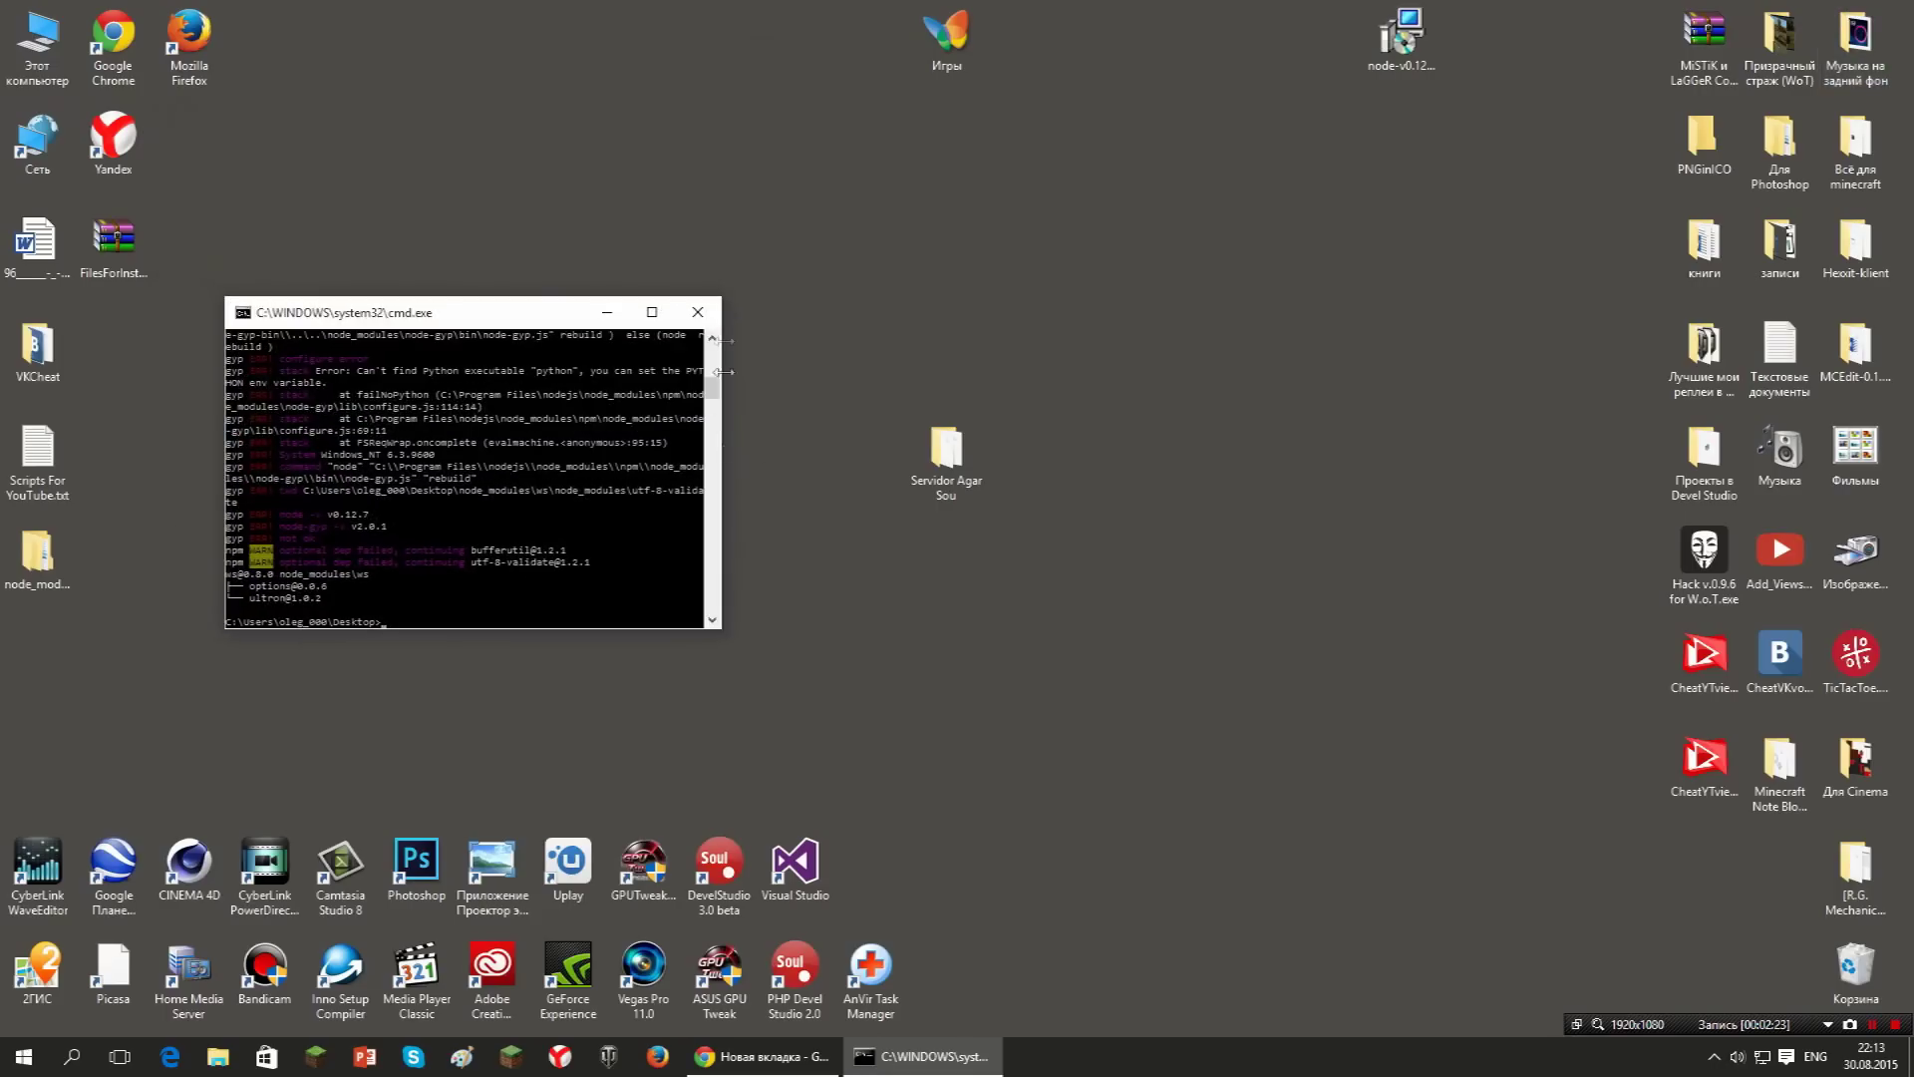
{"action": "left_click", "coordinate": [697, 308]}
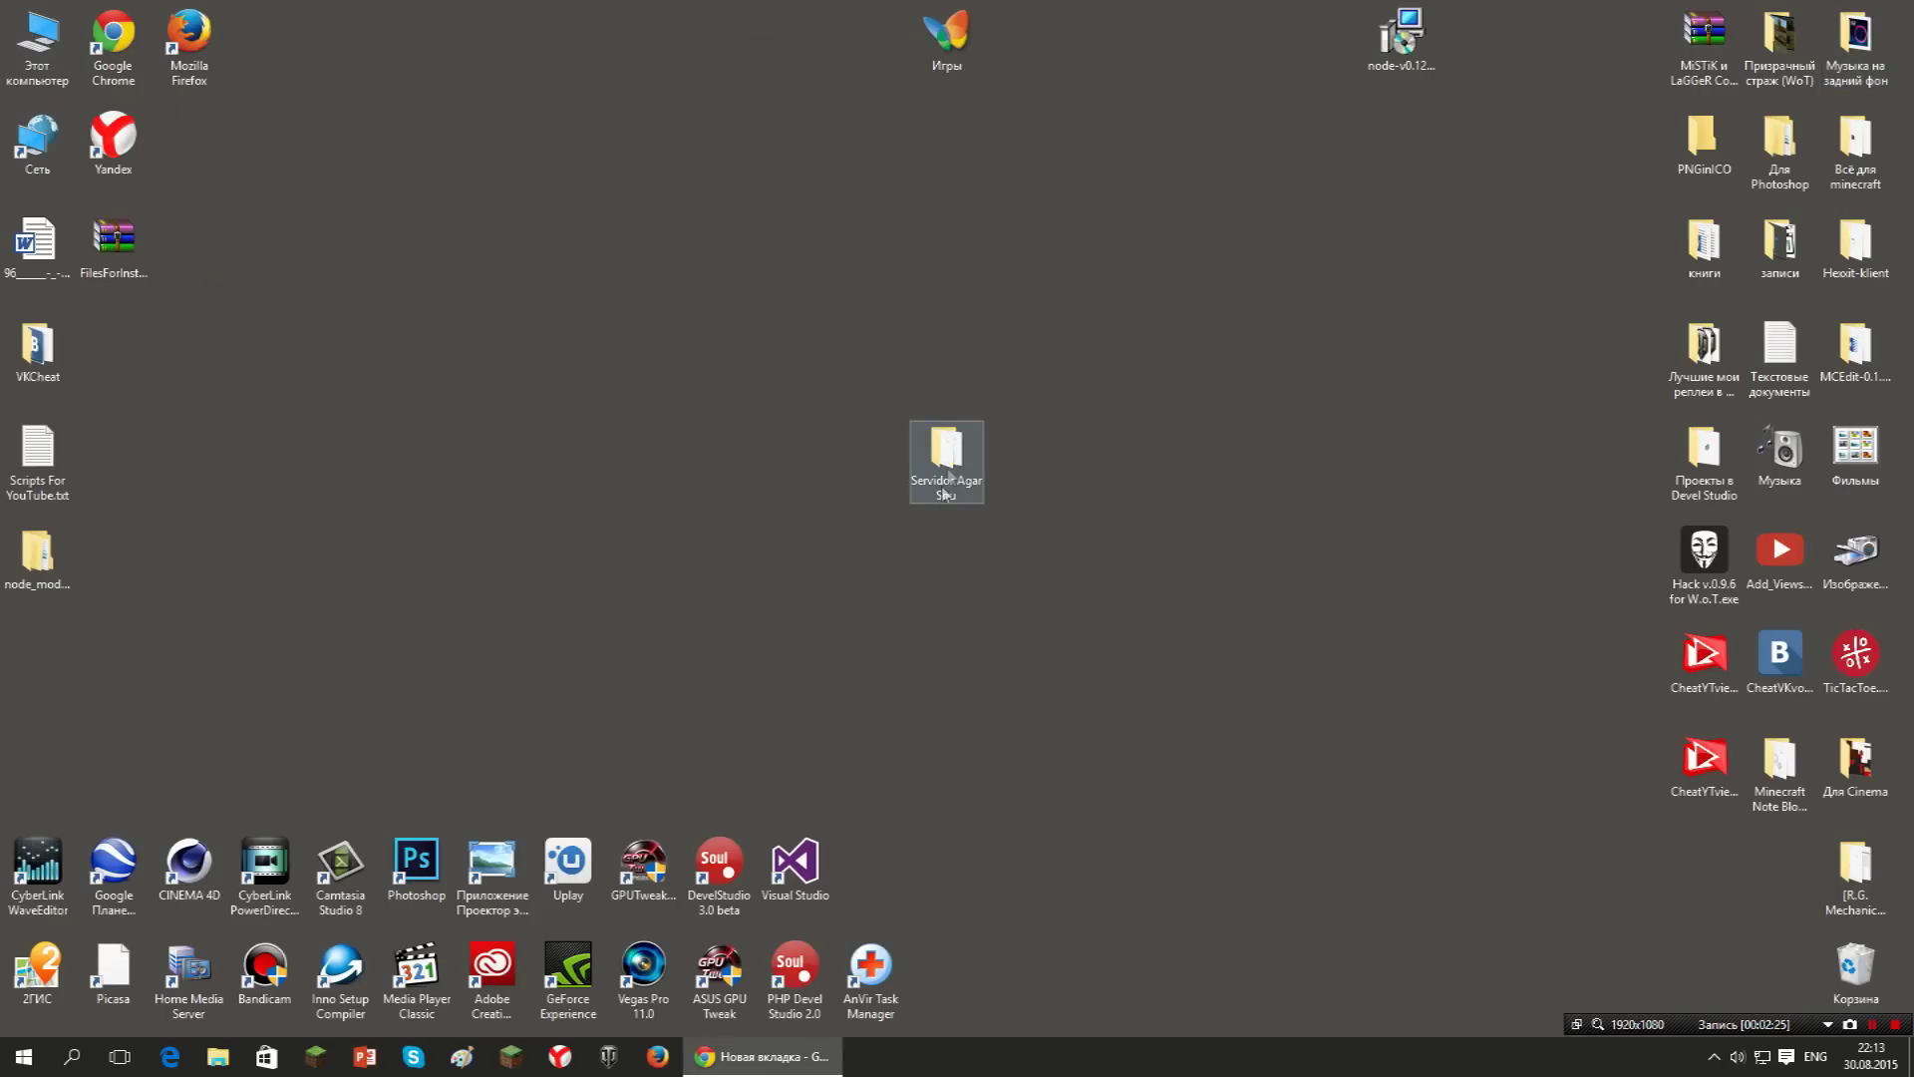
Open the src folder inside the Servidor Agar Sou folder on the desktop.
{"action": "left_click_drag", "start_coordinate": [798, 583], "coordinate": [1137, 380]}
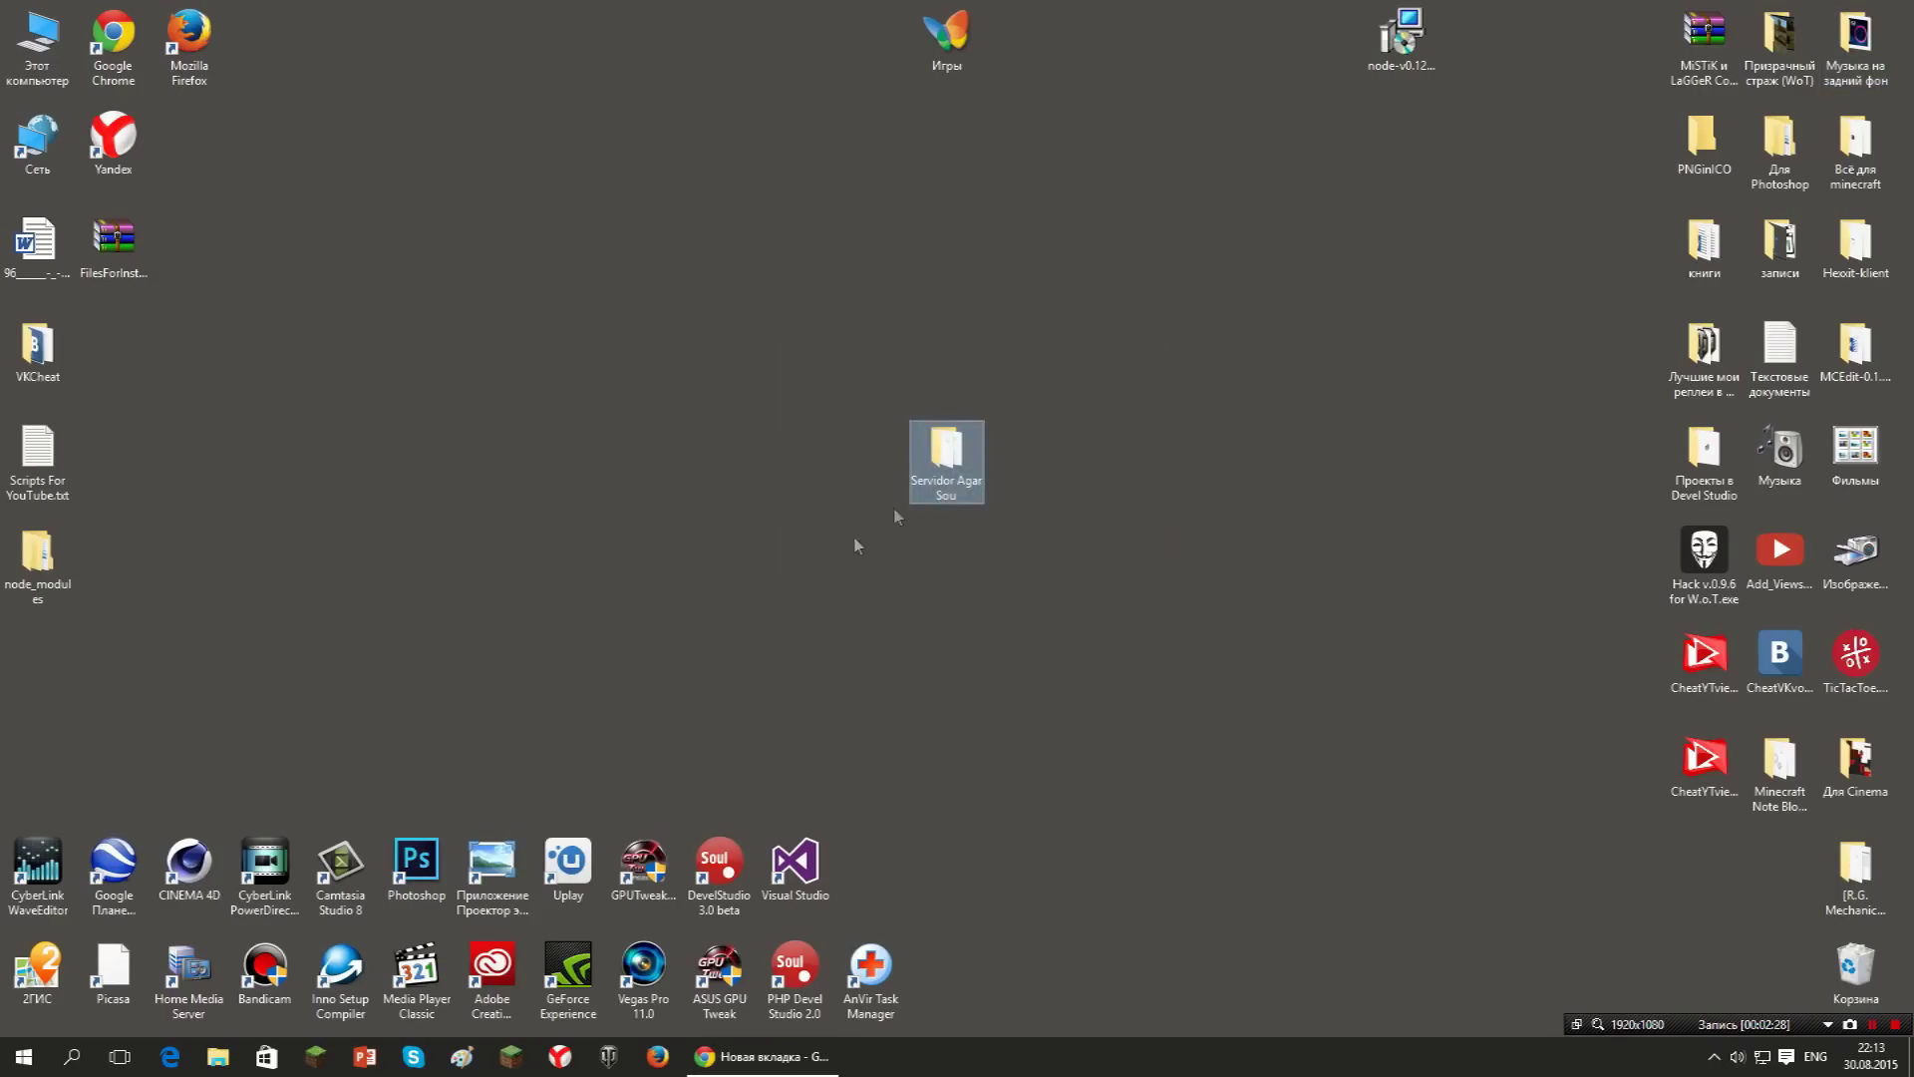
{"action": "double_click", "coordinate": [958, 454]}
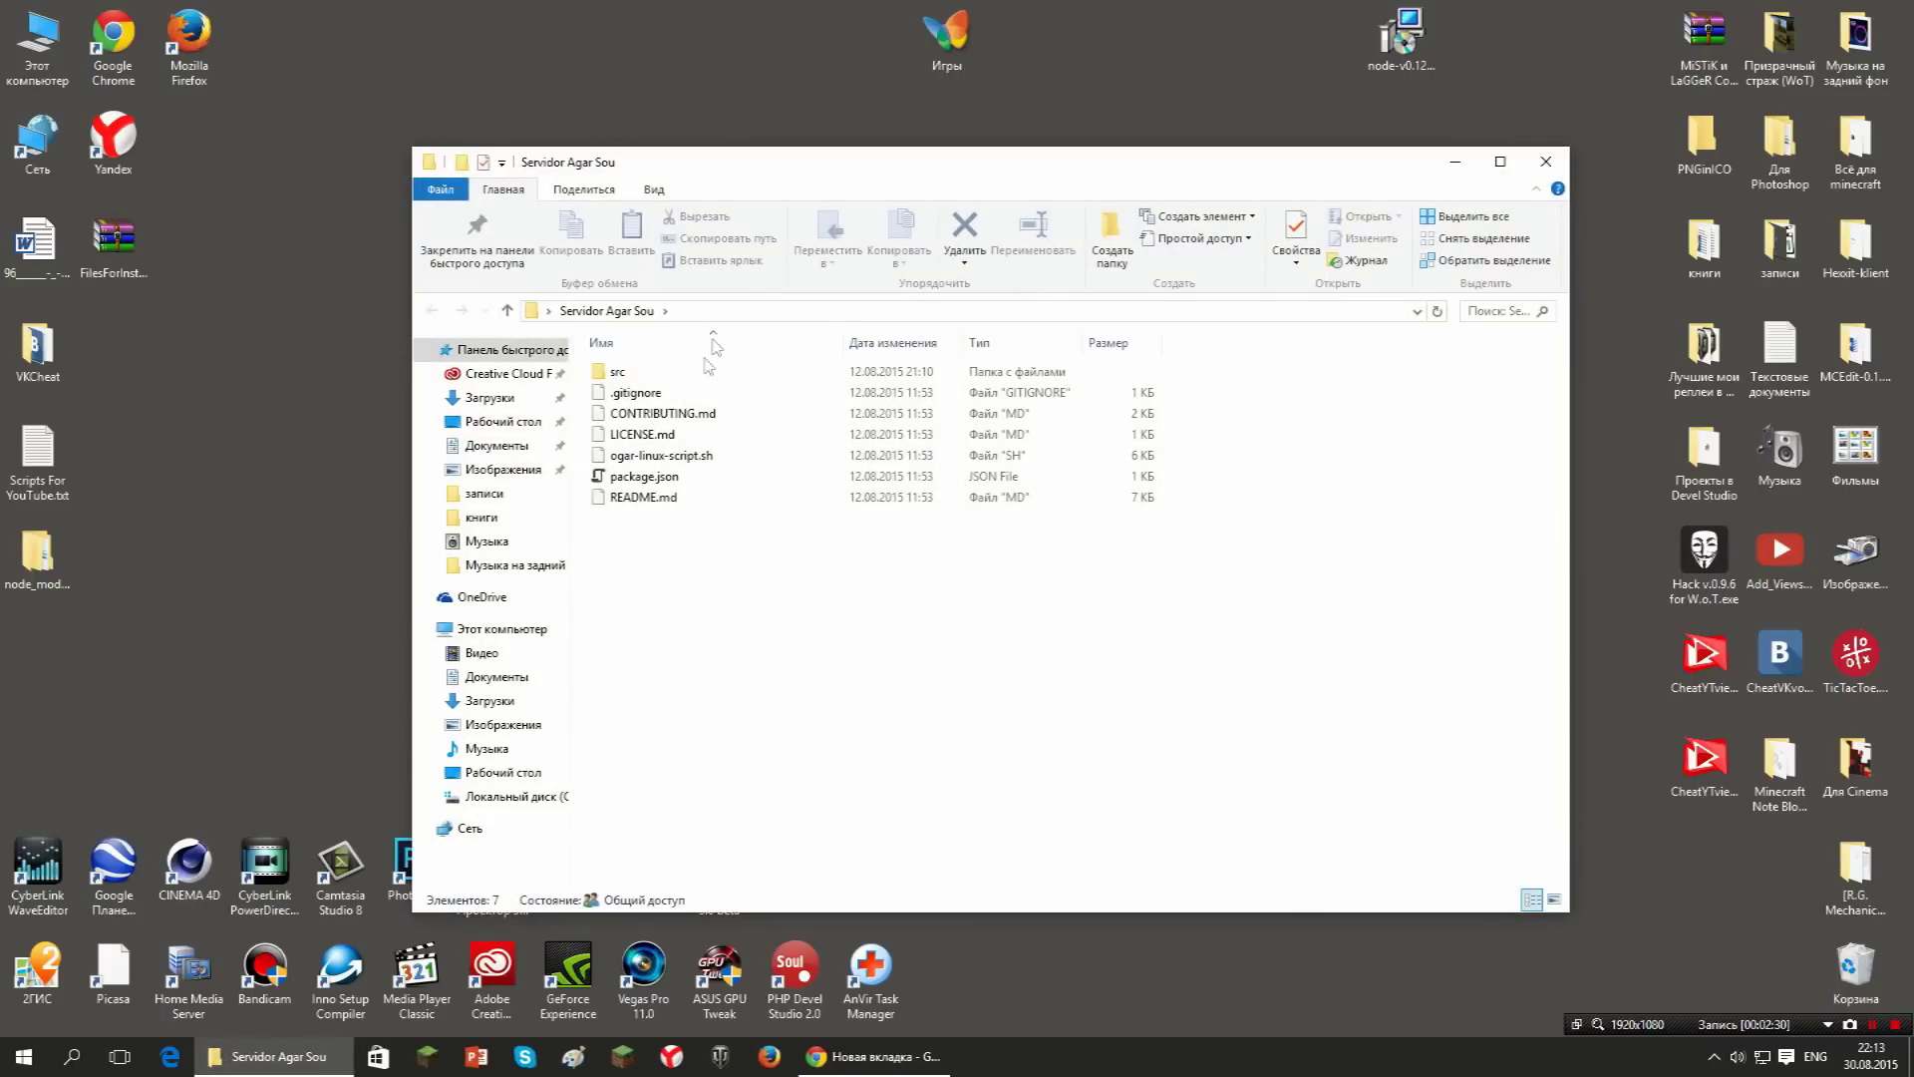
{"action": "left_click", "coordinate": [622, 377]}
{"action": "double_click", "coordinate": [684, 371]}
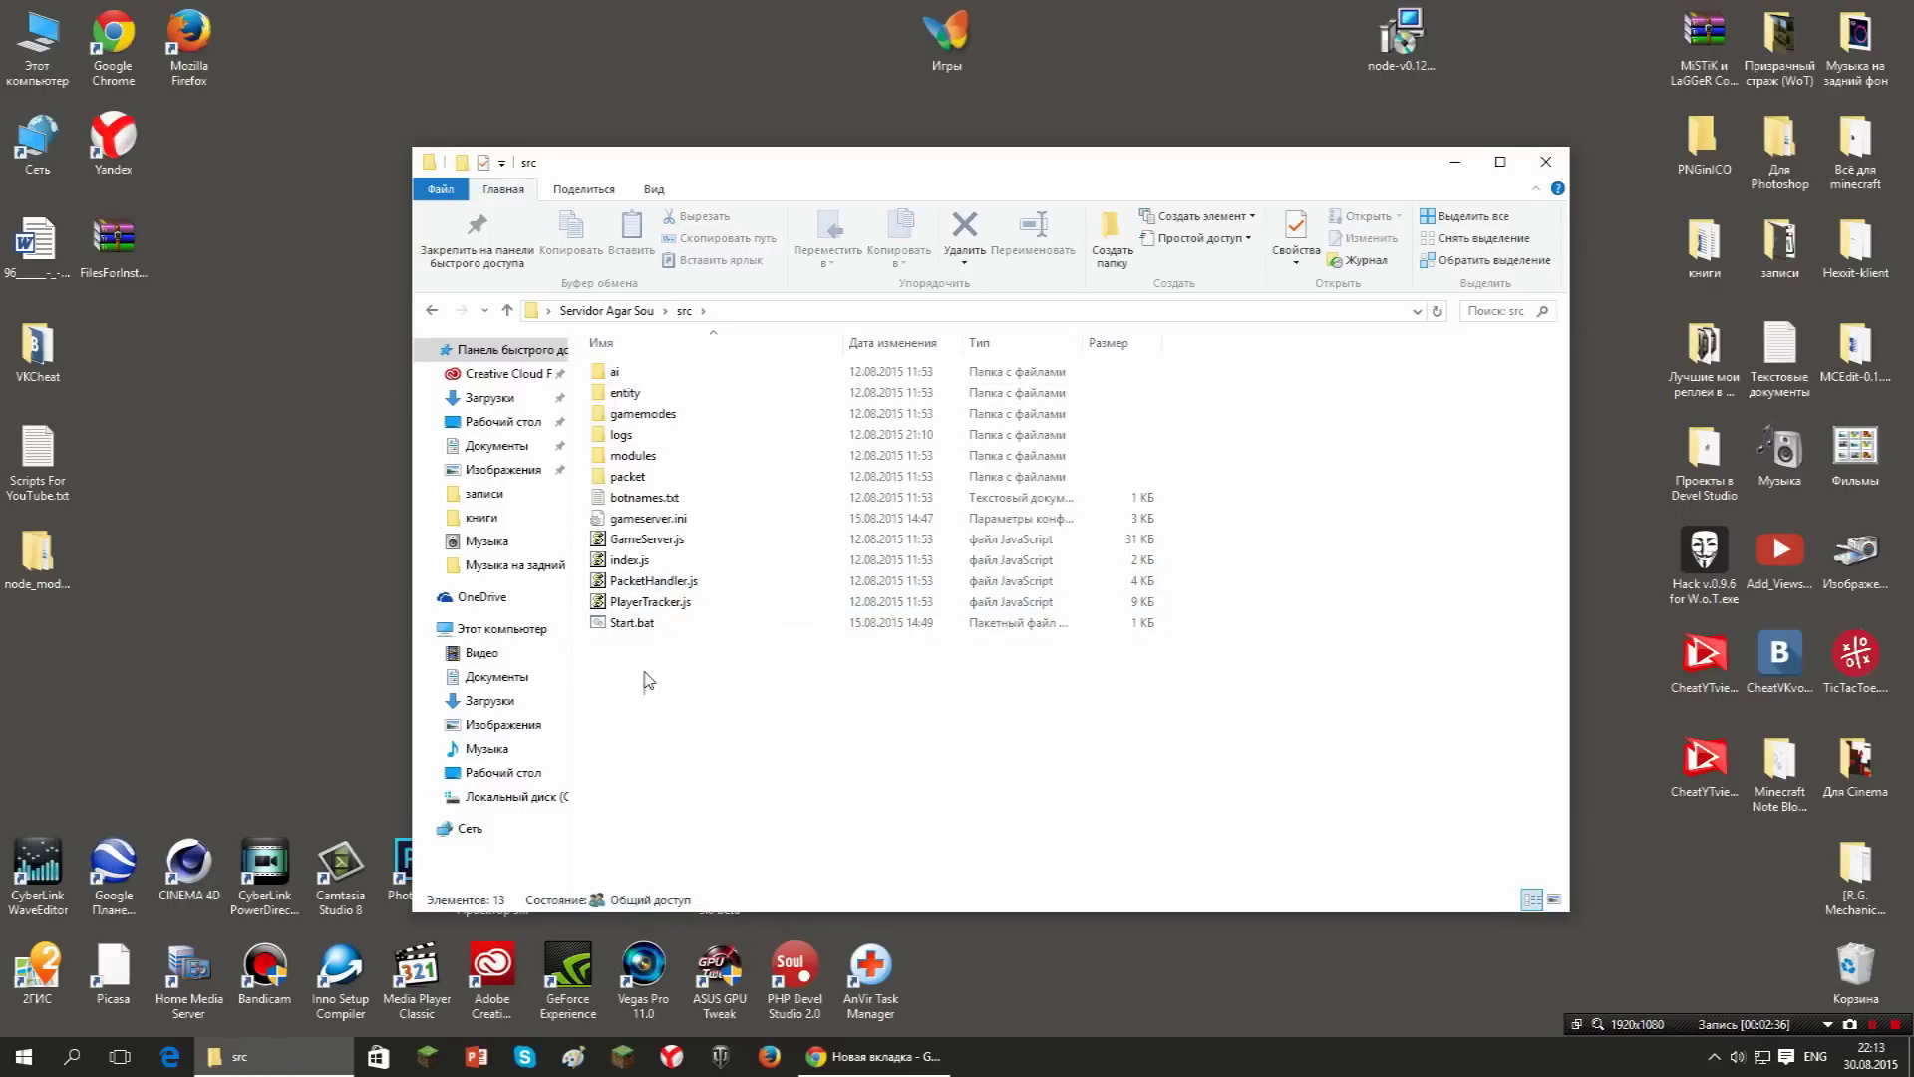
Start the game server with Start.bat and move its console window off the src folder's file list.
{"action": "left_click", "coordinate": [638, 625]}
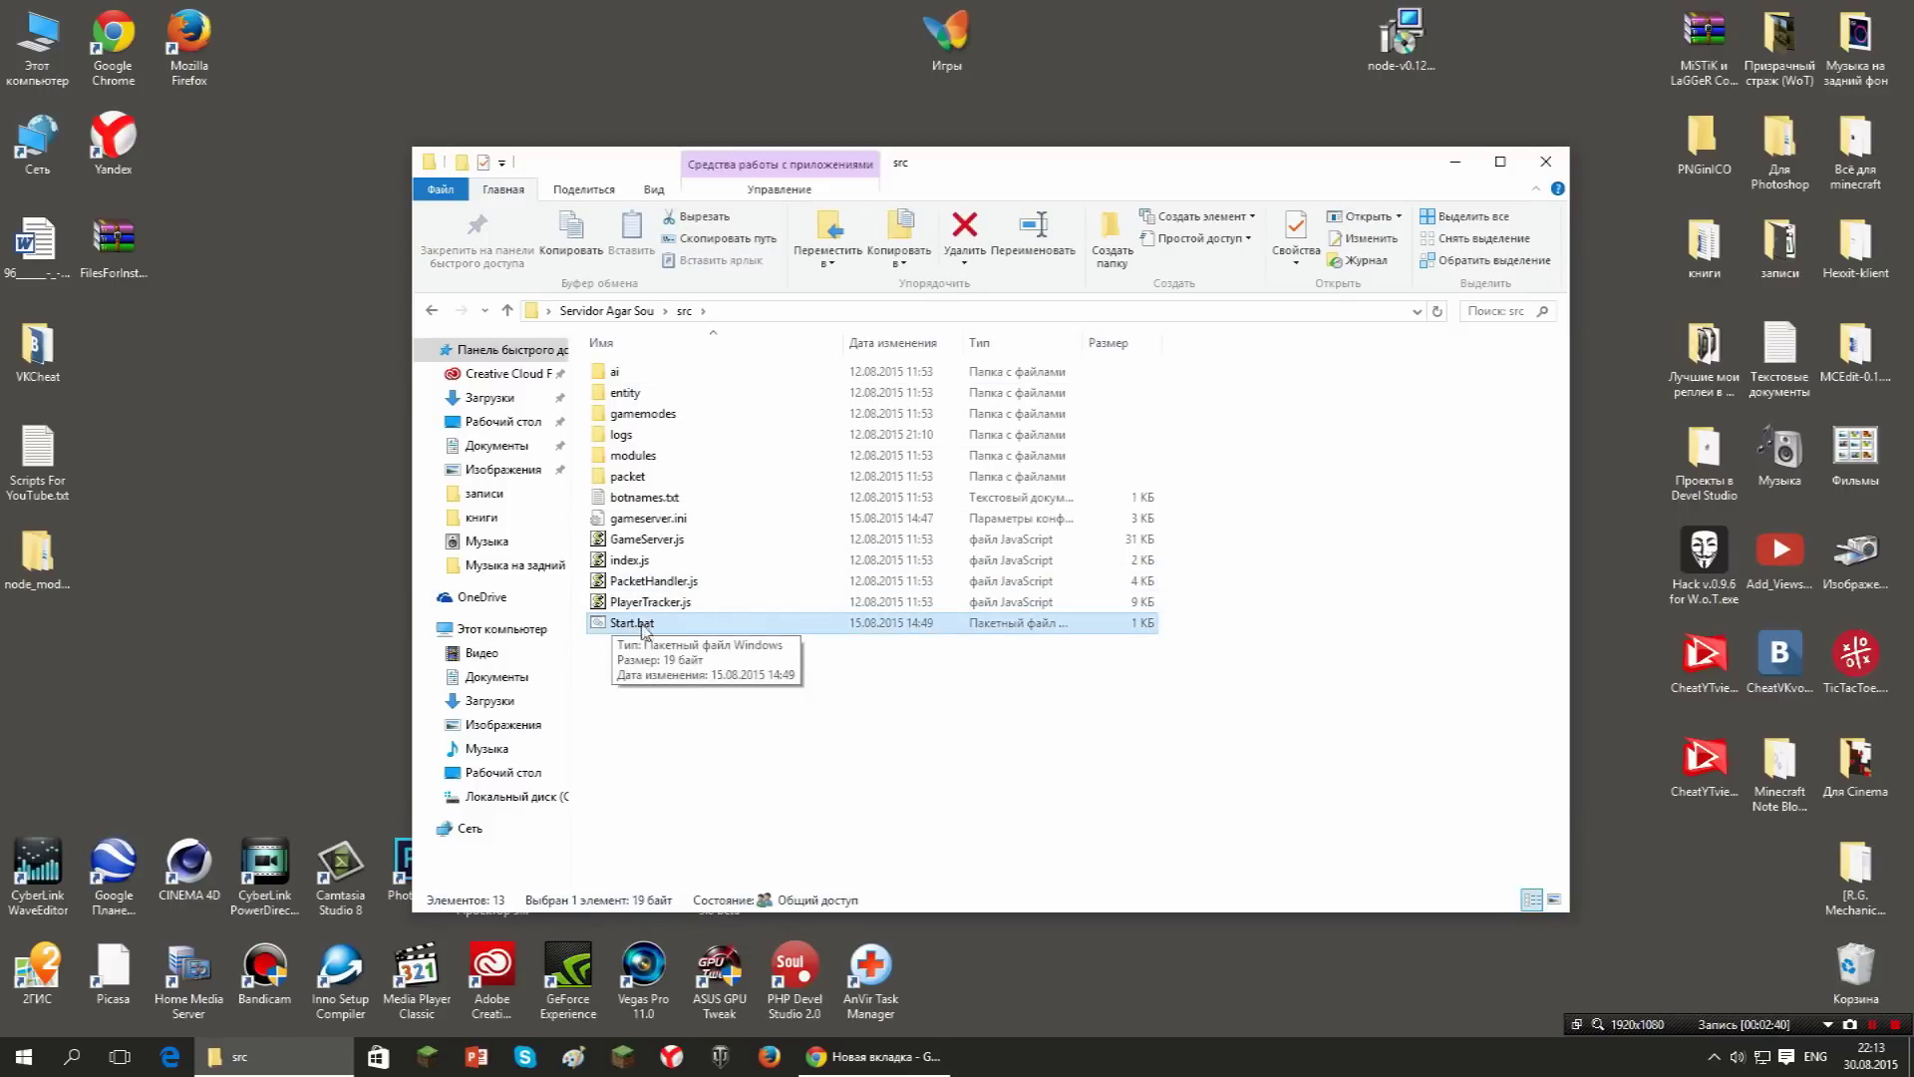
{"action": "double_click", "coordinate": [644, 626]}
{"action": "left_click_drag", "start_coordinate": [306, 122], "coordinate": [489, 126]}
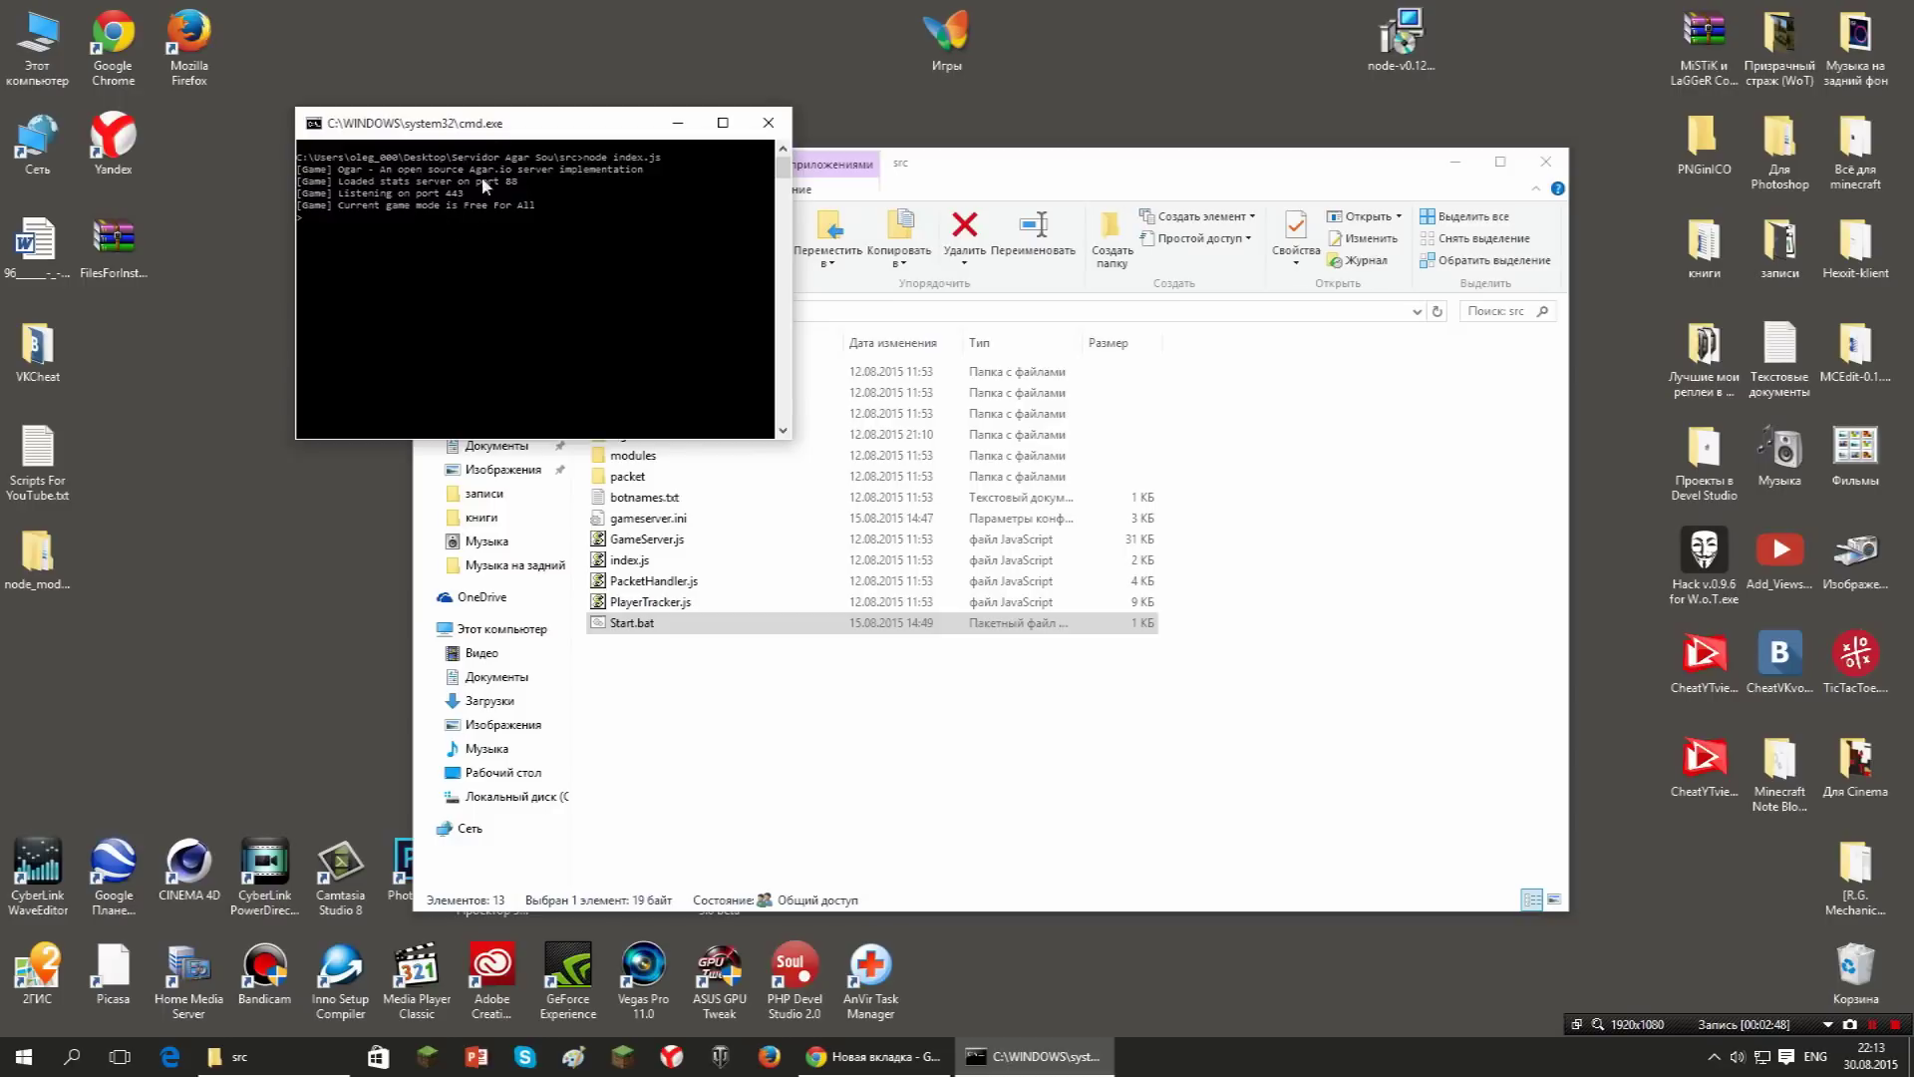
{"action": "left_click_drag", "start_coordinate": [518, 124], "coordinate": [369, 164]}
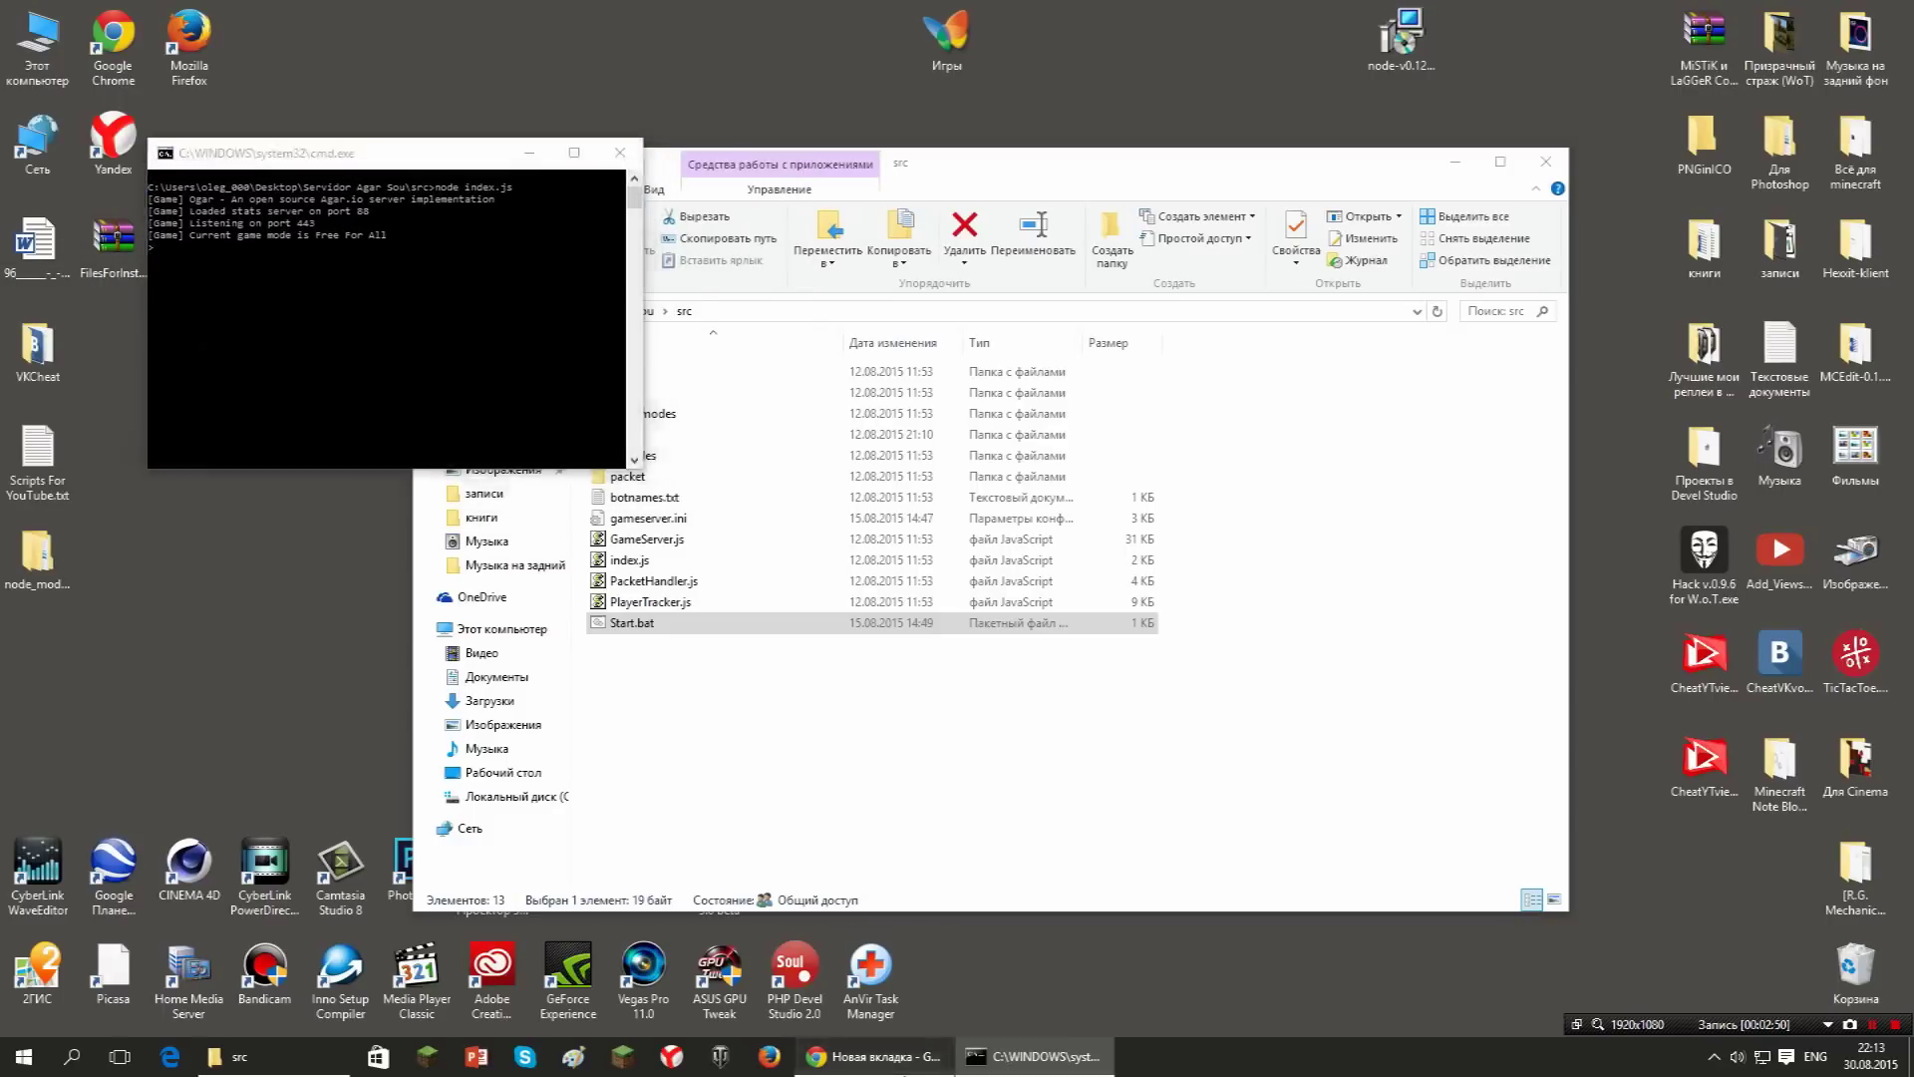
Switch to Chrome, dismiss the downloads bar, load agar.io and append a slash to its address.
{"action": "left_click", "coordinate": [872, 1056]}
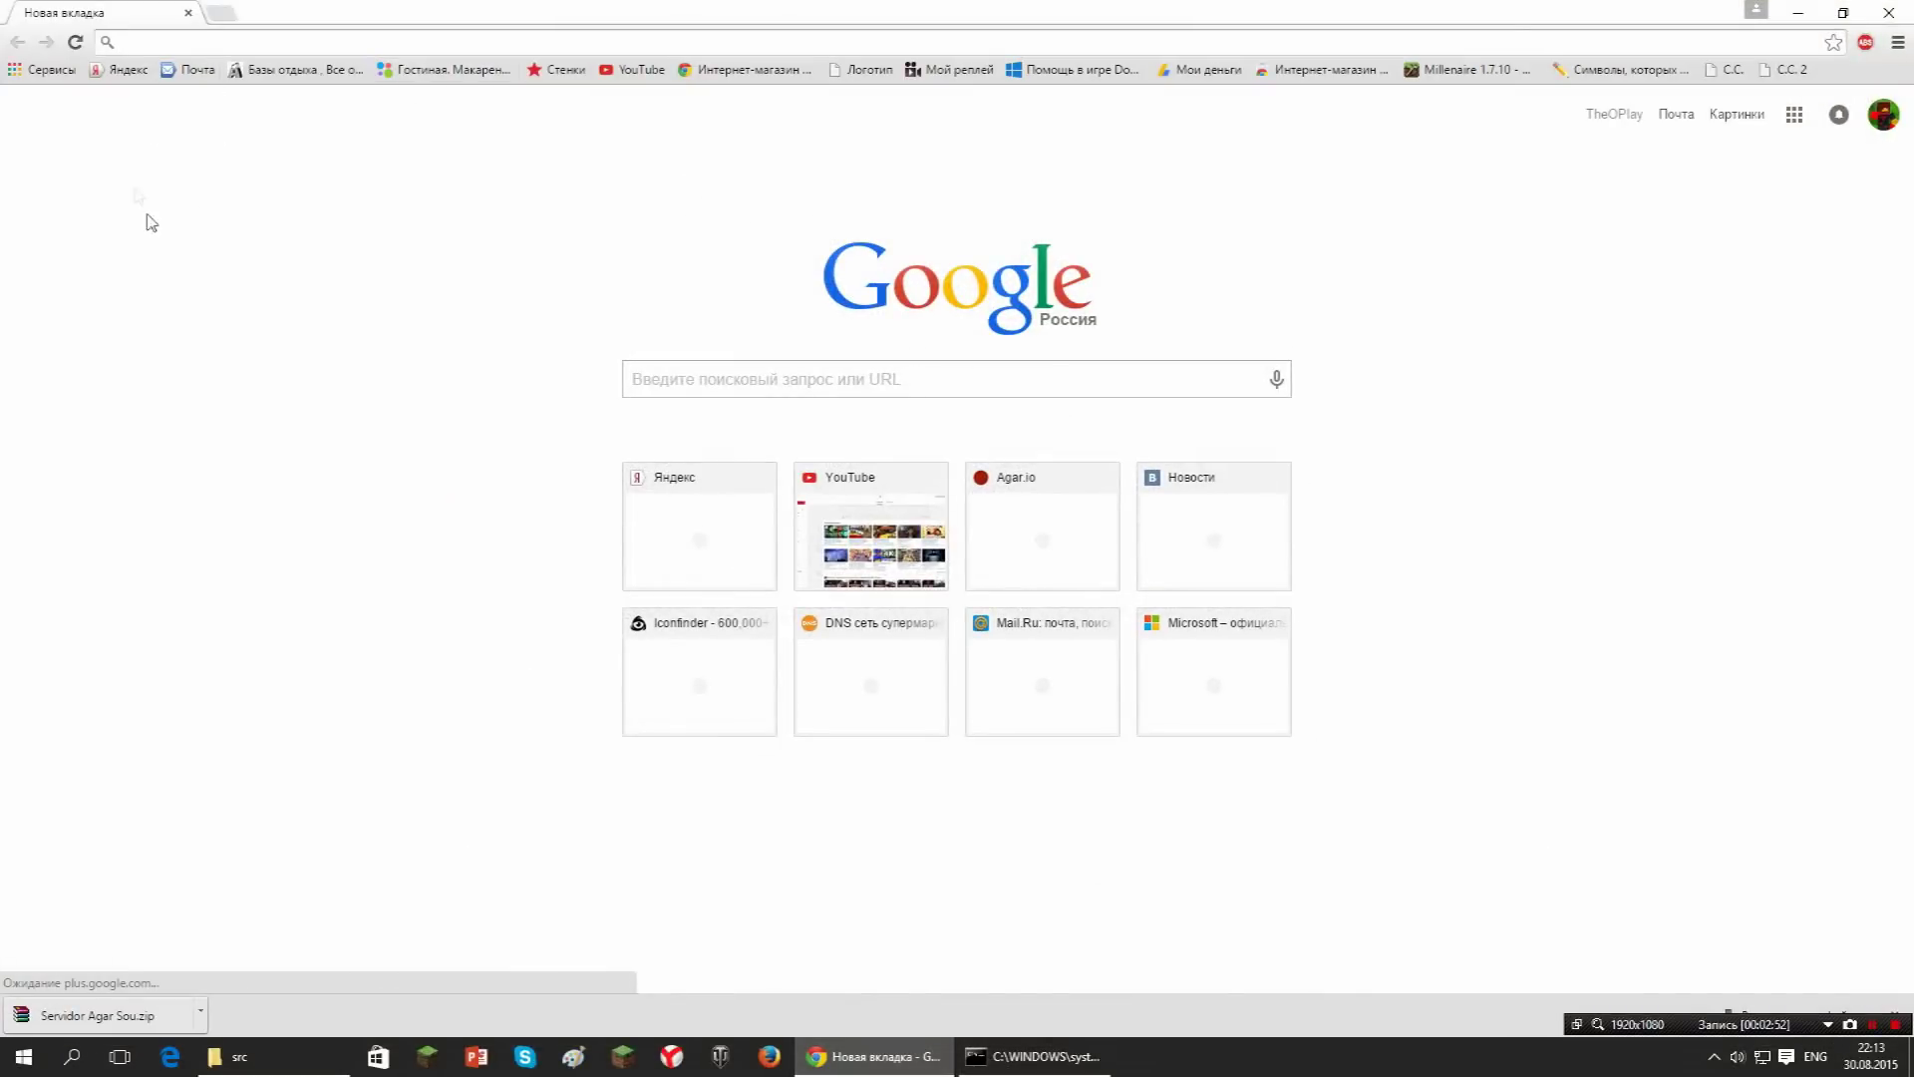
{"action": "left_click", "coordinate": [1900, 1016]}
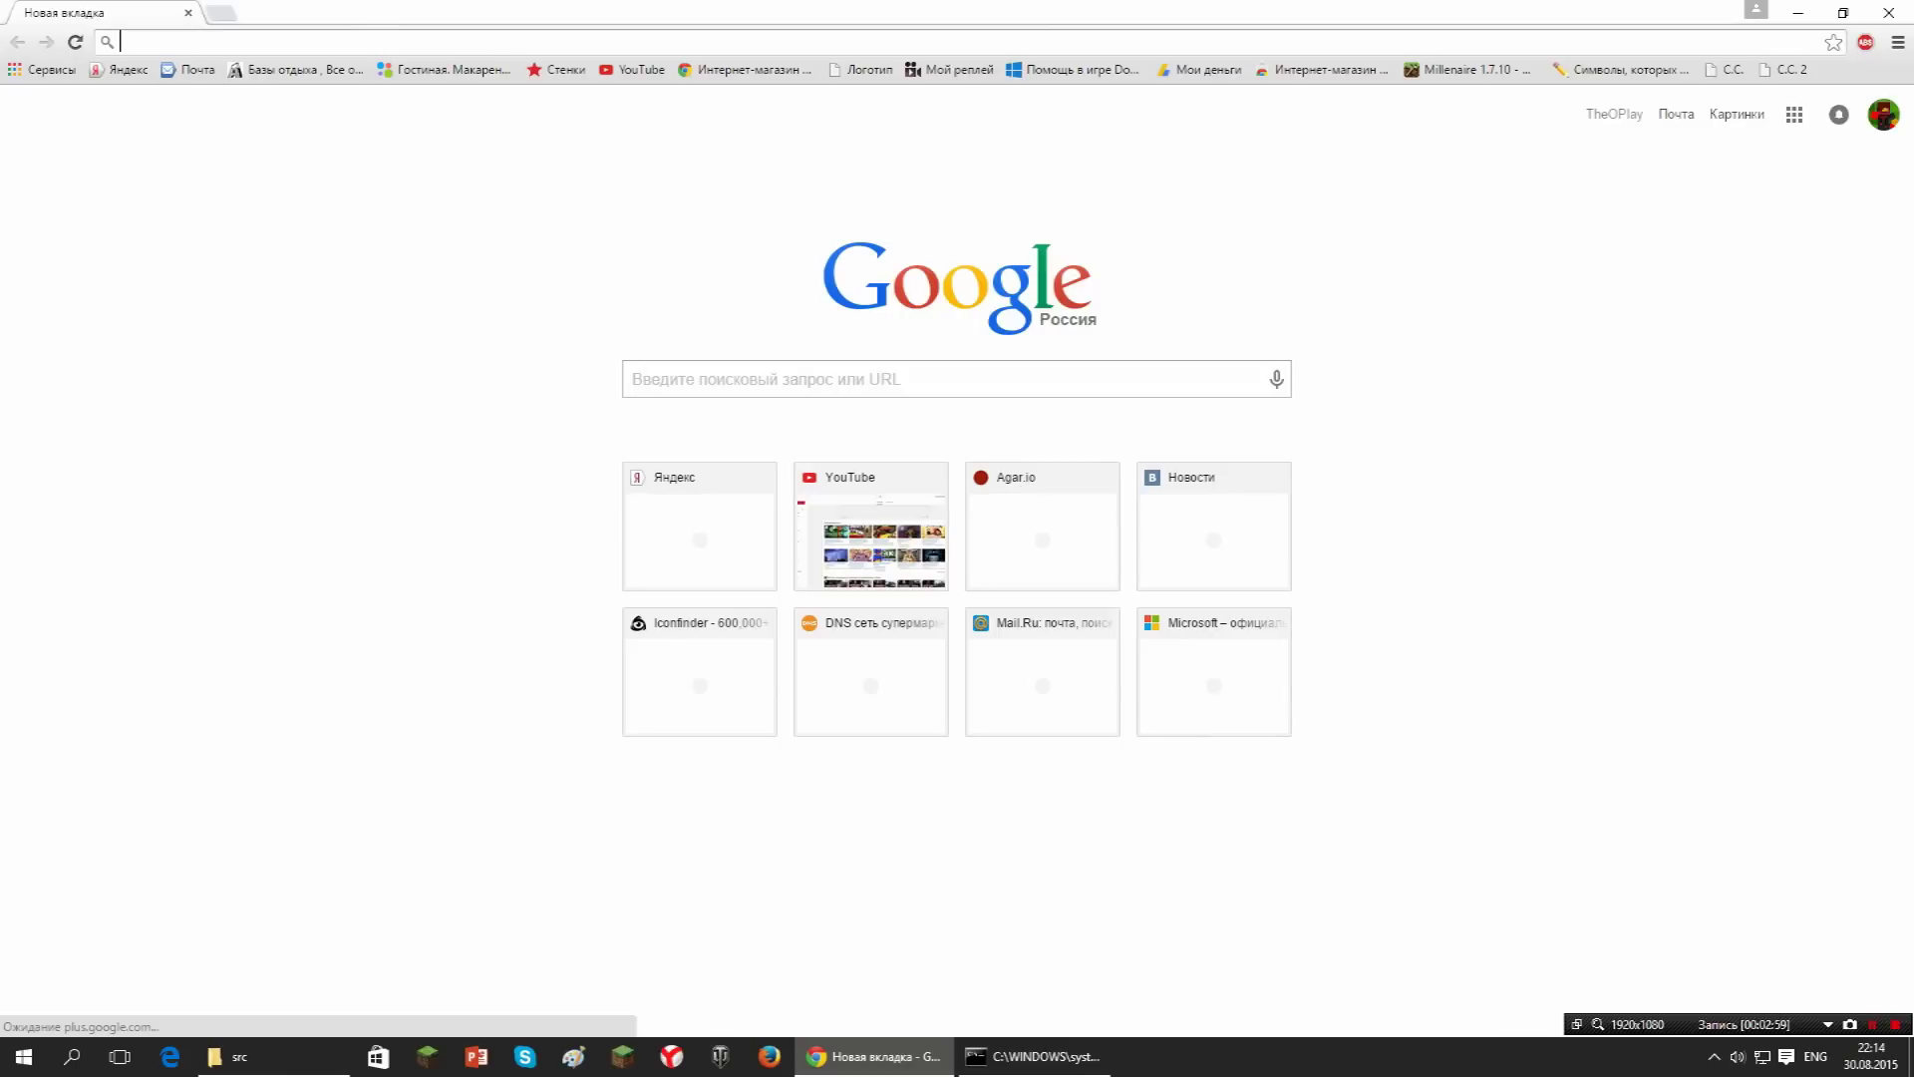
{"action": "type", "text": "agar.io"}
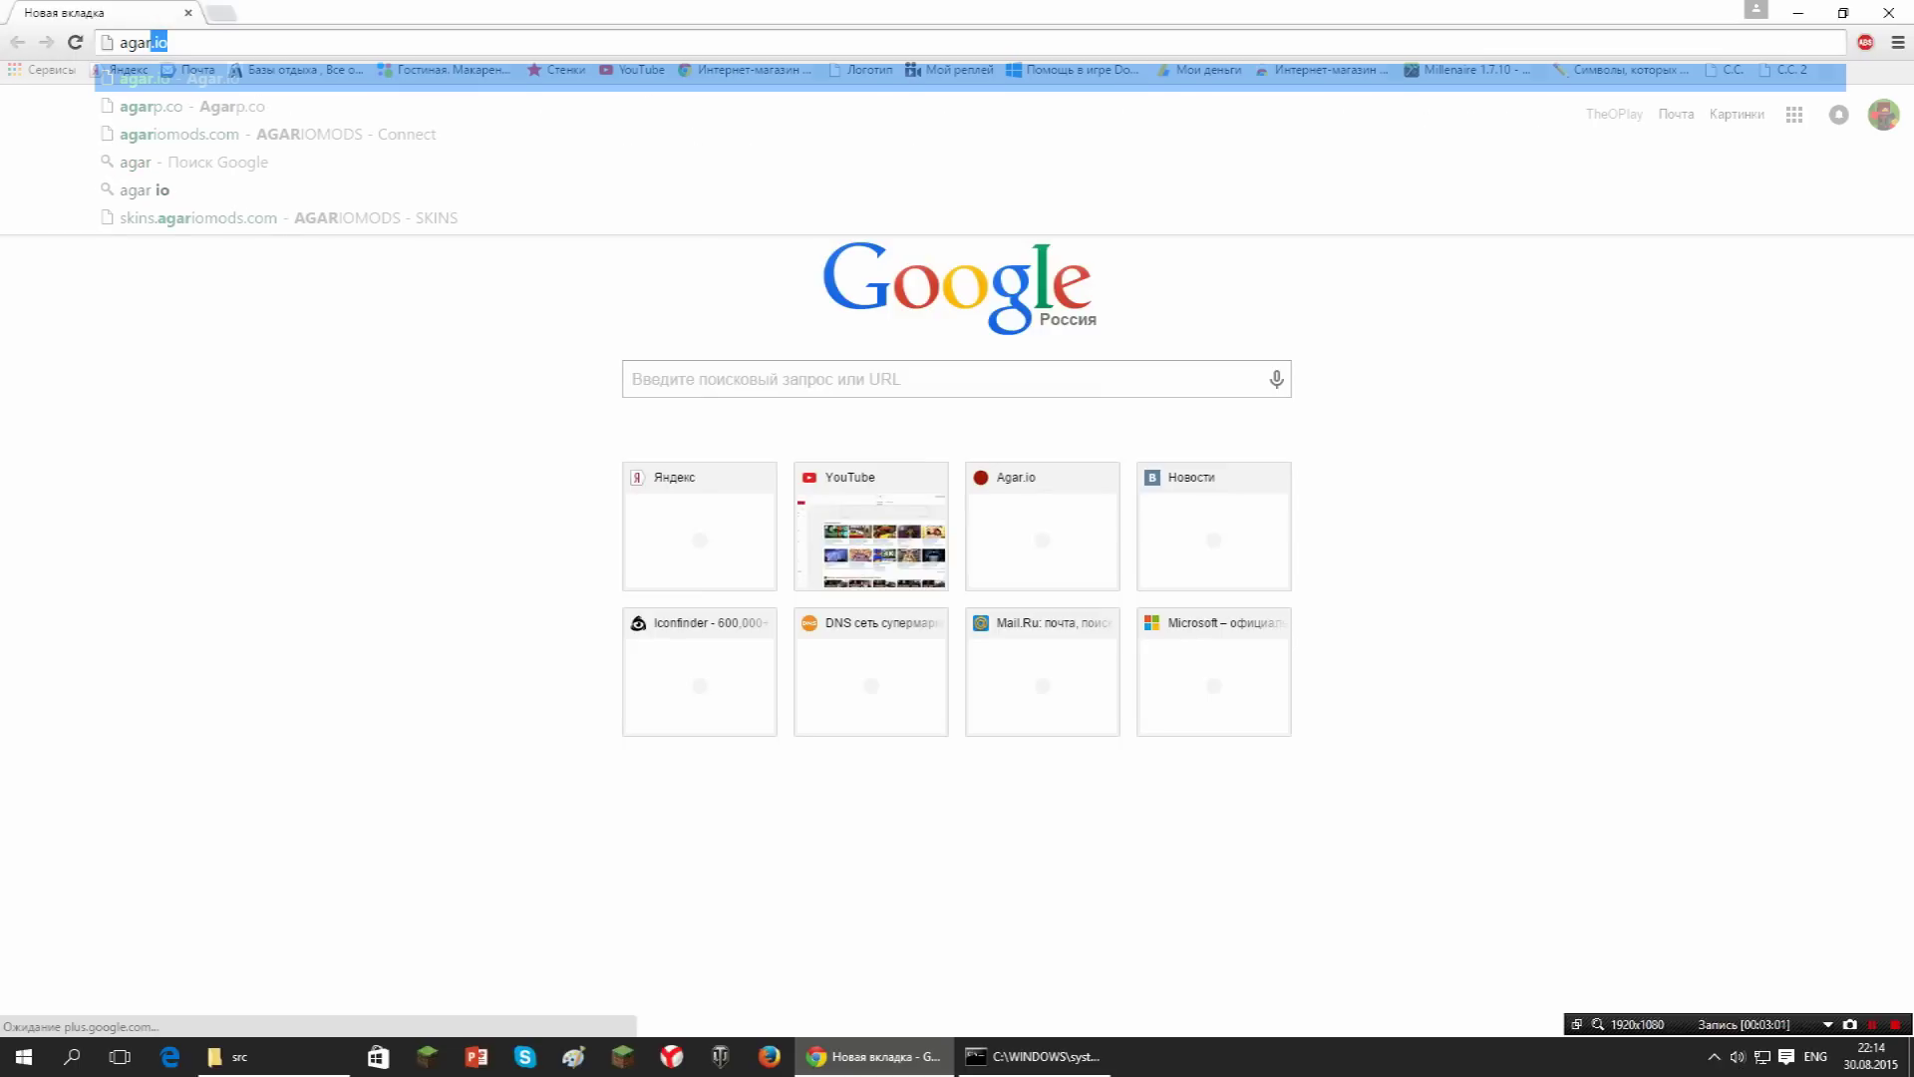
{"action": "key", "text": "Return"}
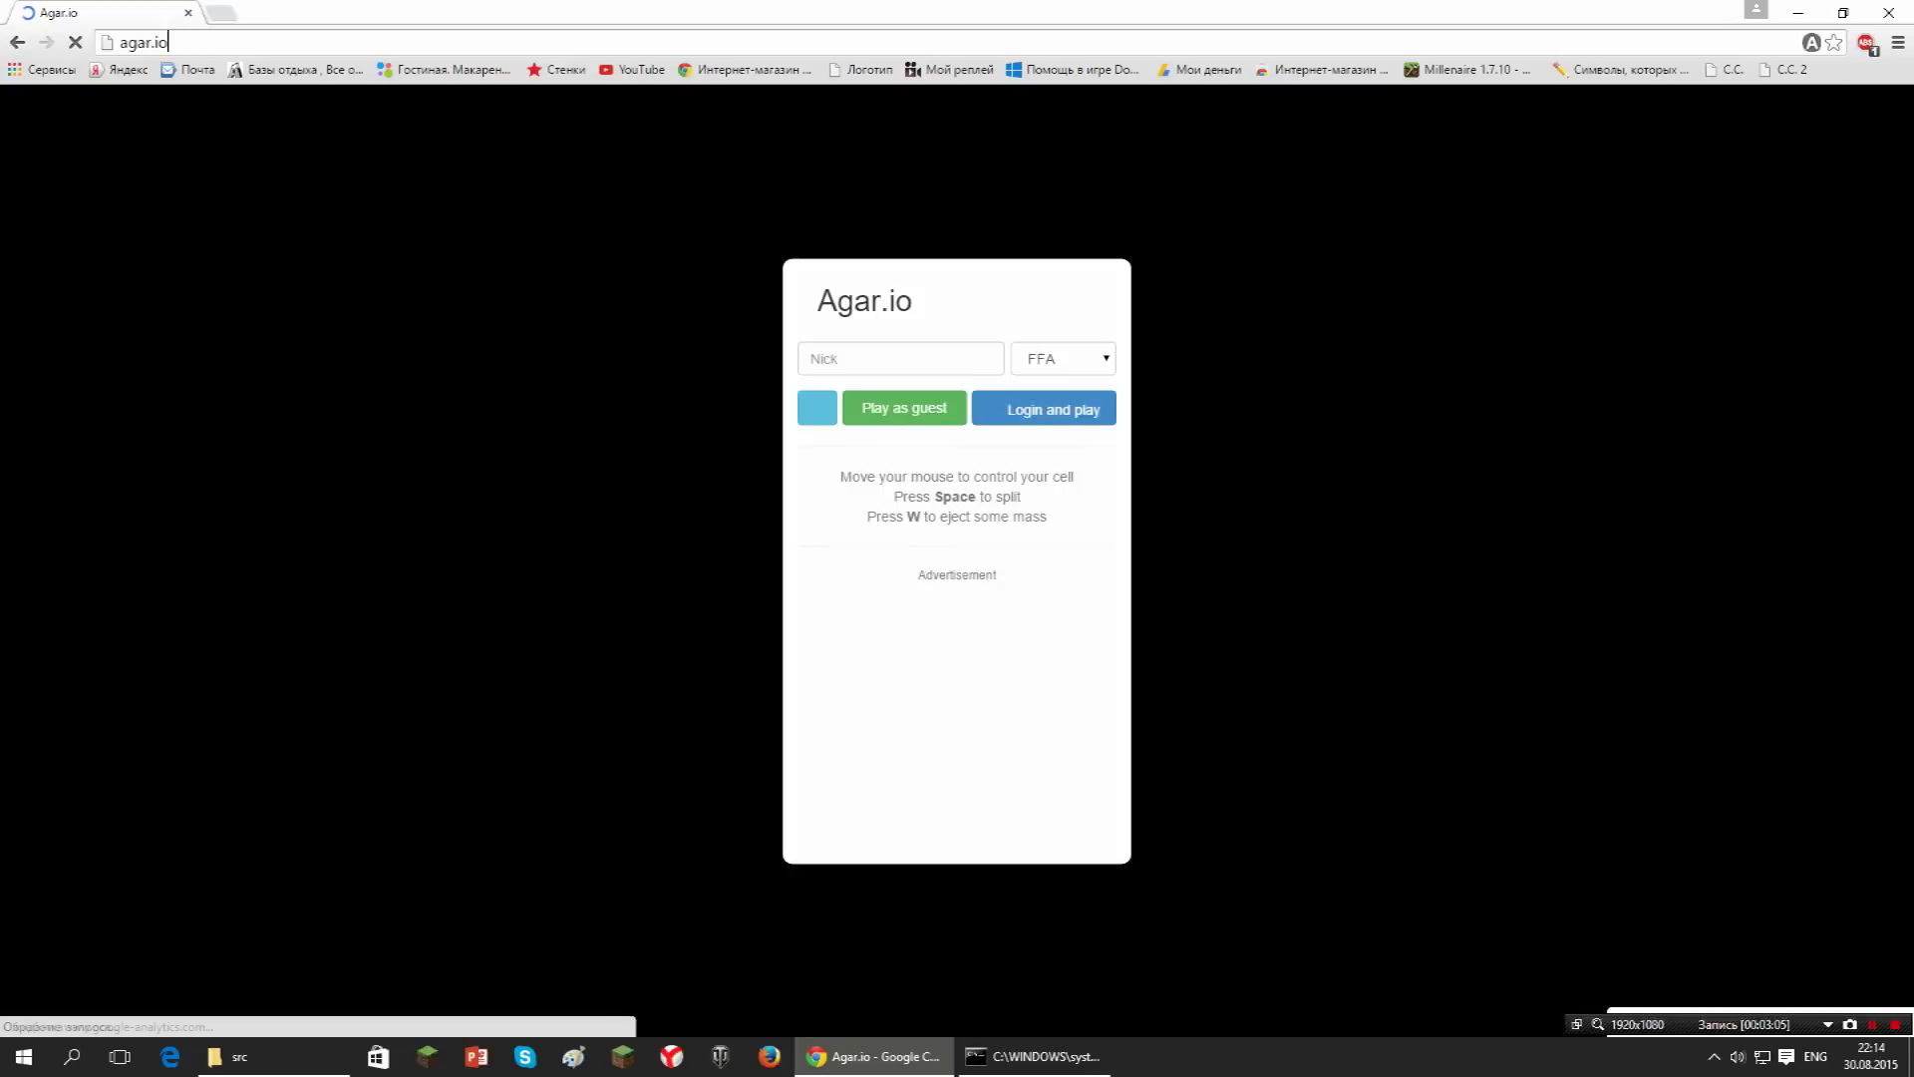
{"action": "type", "text": "/"}
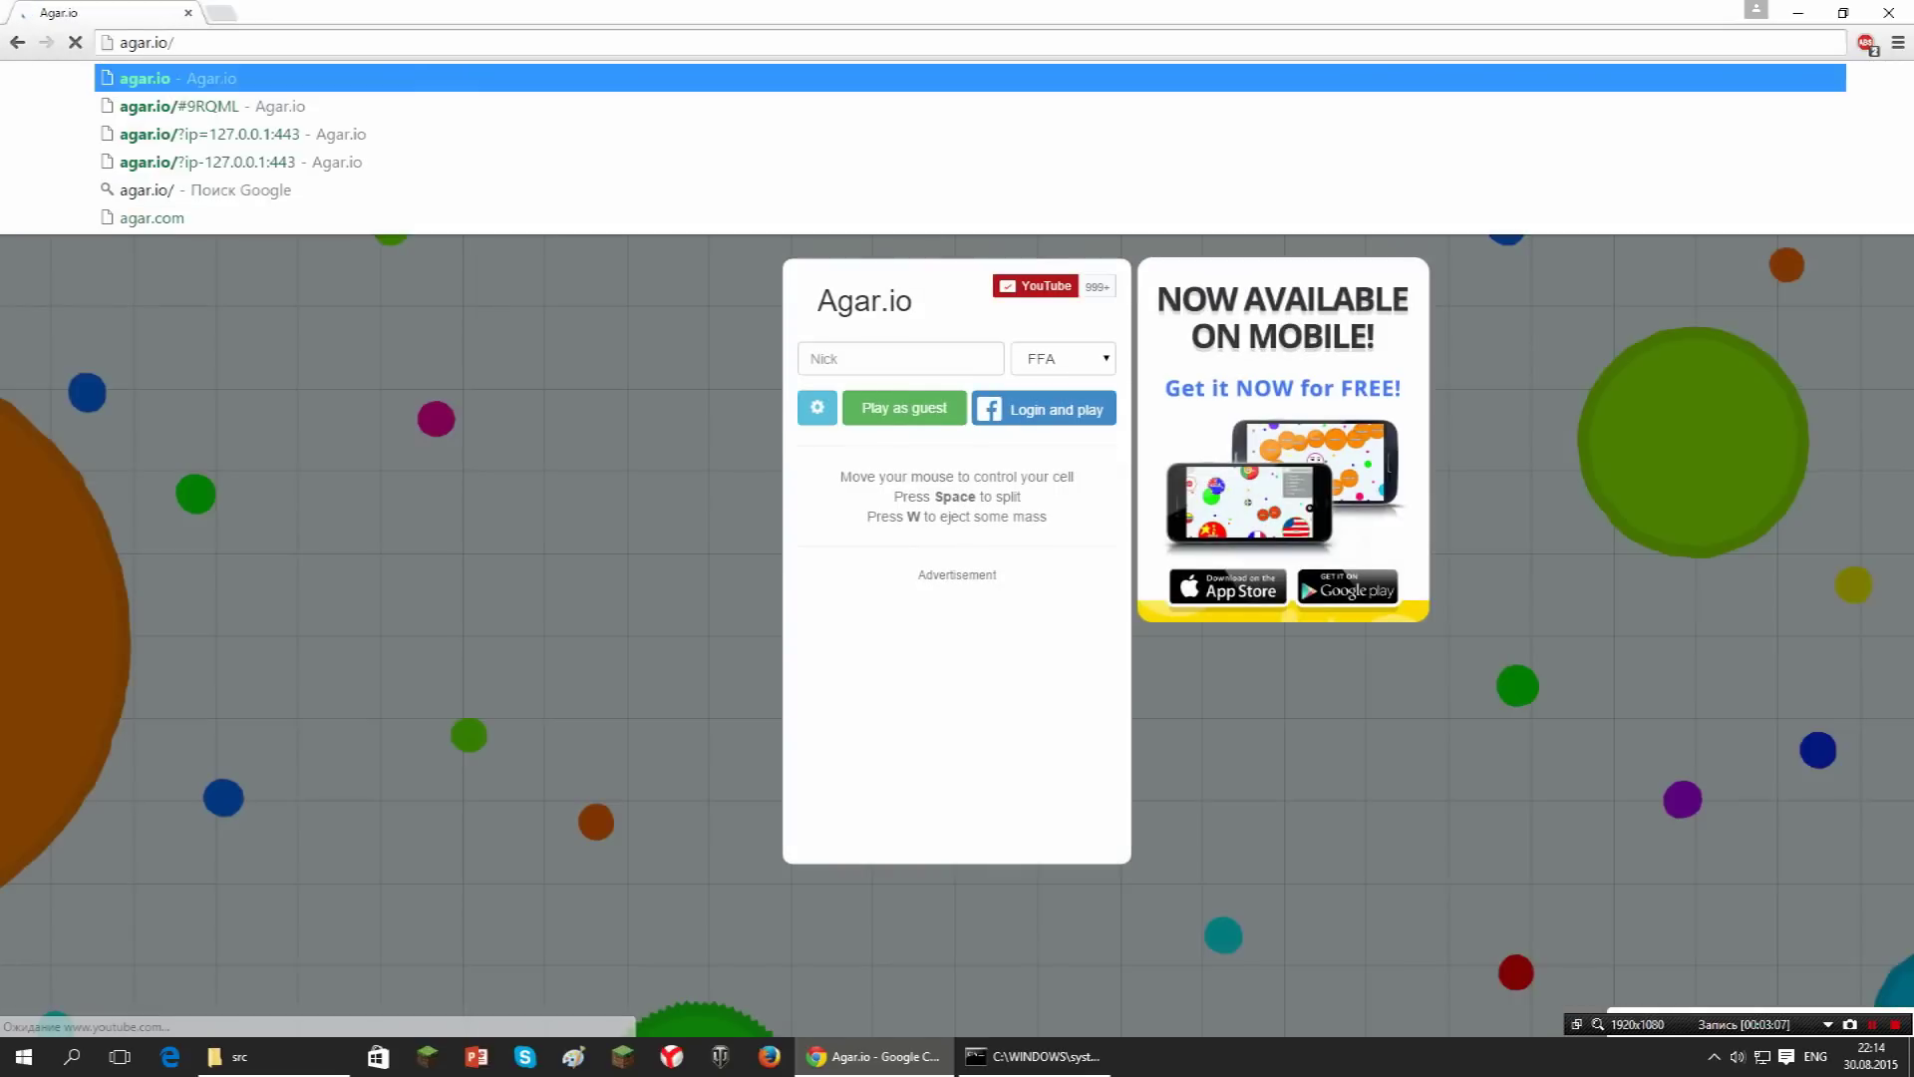
{"action": "type", "text": "&"}
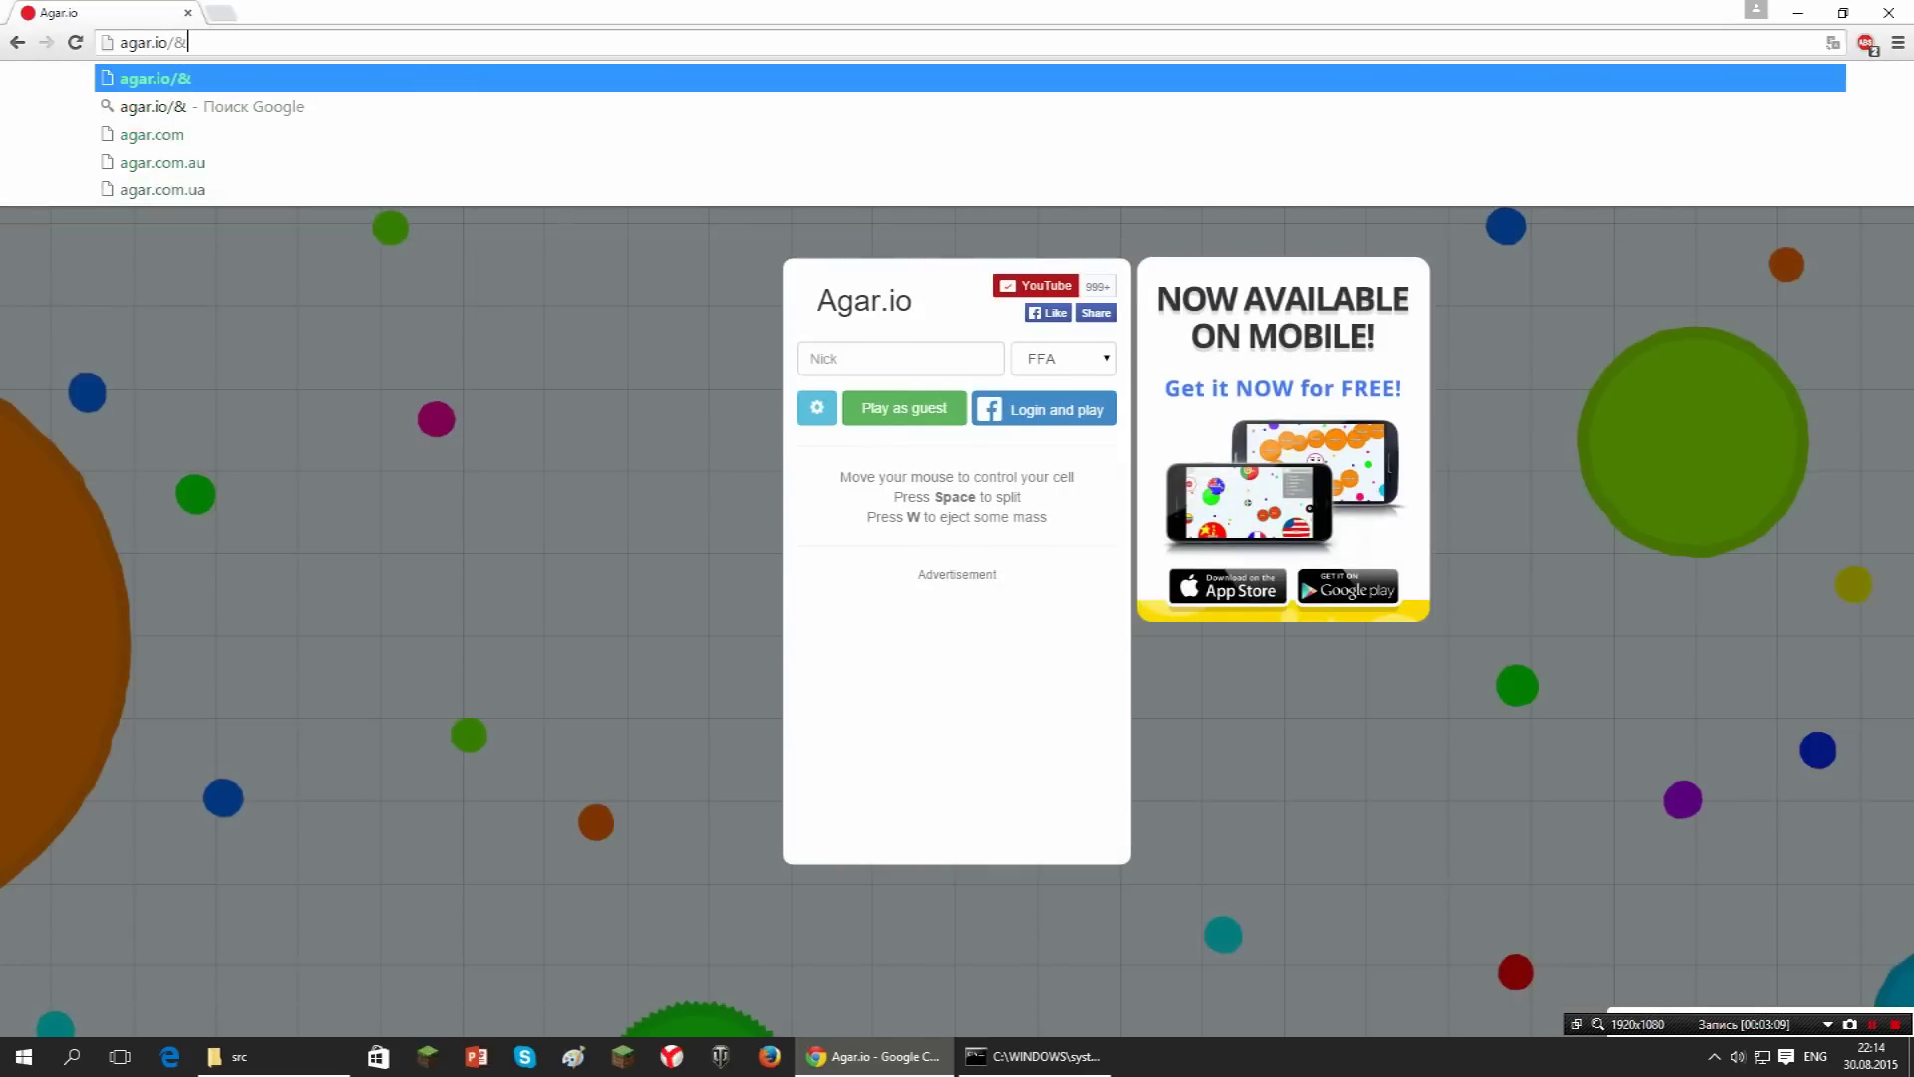
{"action": "key", "text": "BackSpace"}
{"action": "key", "text": "alt+shift"}
{"action": "type", "text": "?"}
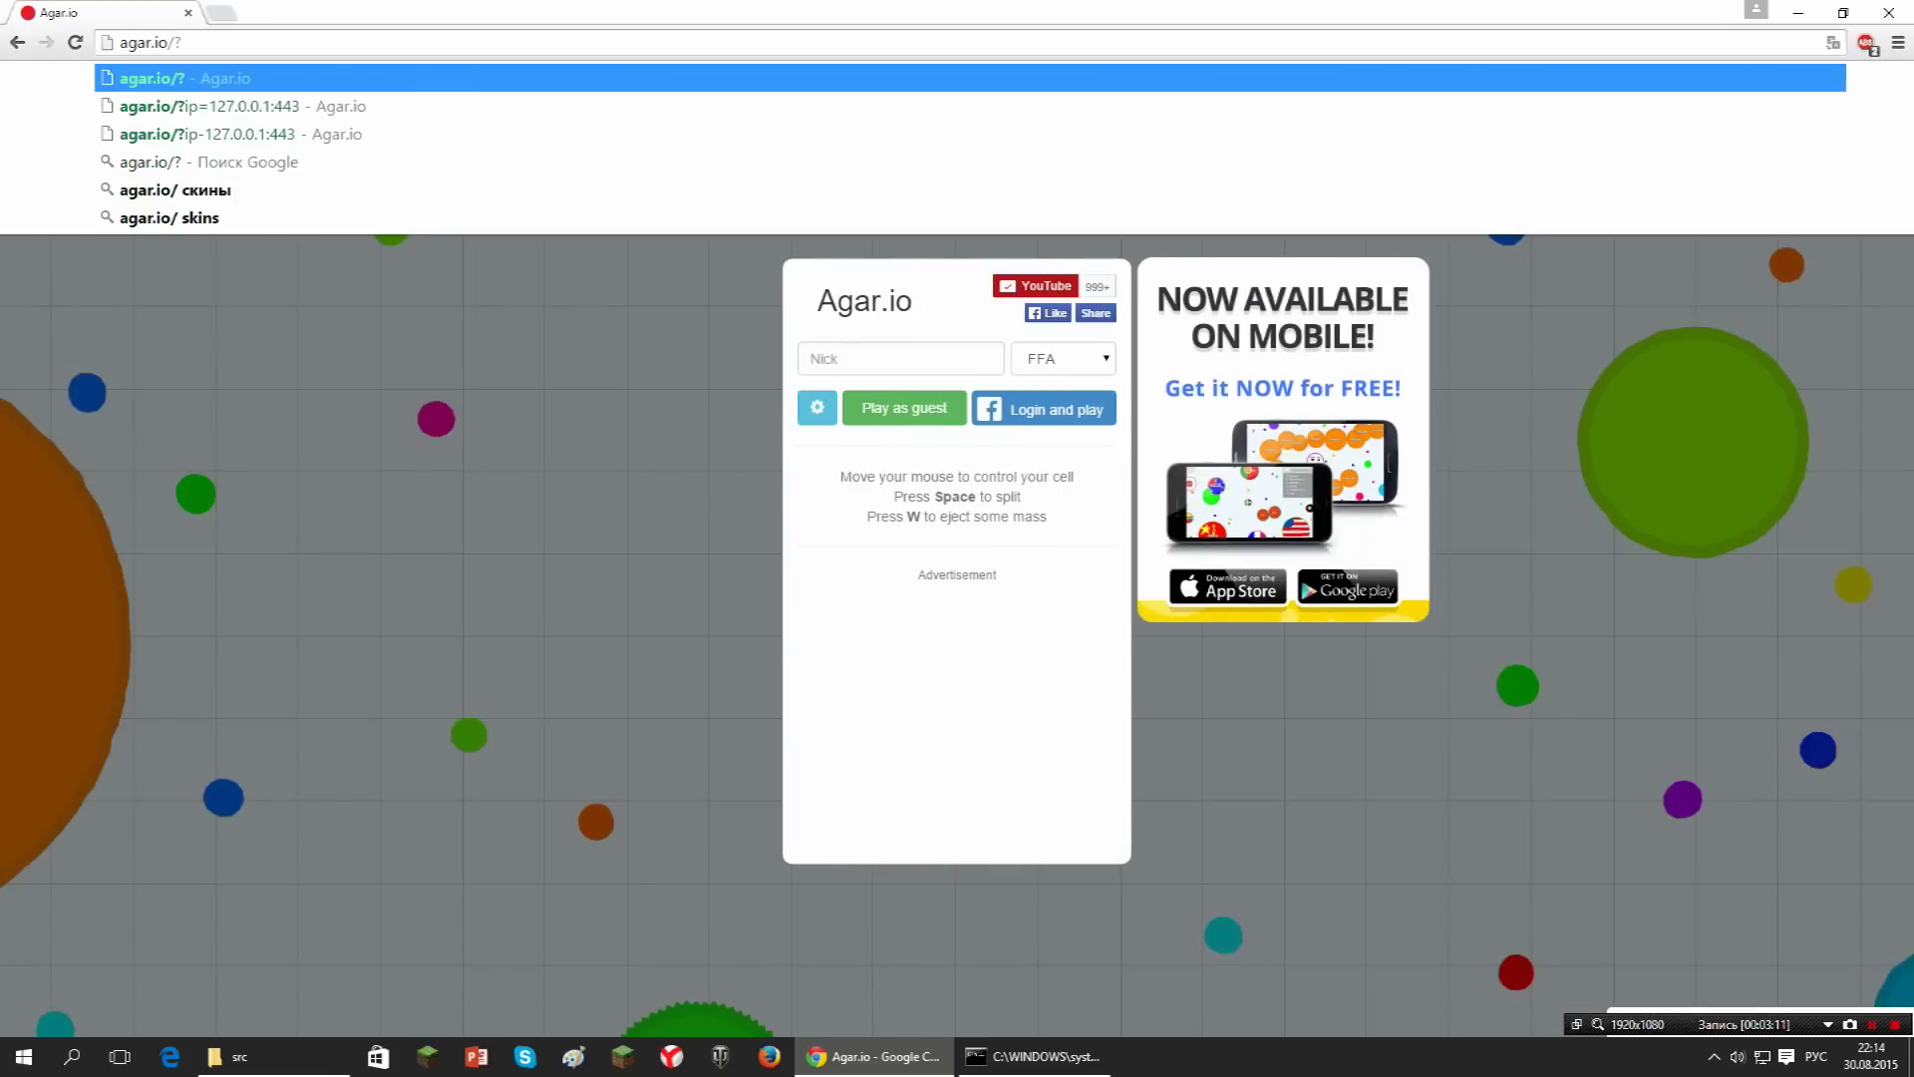
{"action": "type", "text": "ш"}
{"action": "key", "text": "BackSpace"}
{"action": "key", "text": "BackSpace"}
{"action": "key", "text": "alt+shift"}
Complete the address as agar.io/ip=127.0.0.1:443 and try to load it.
{"action": "type", "text": "i"}
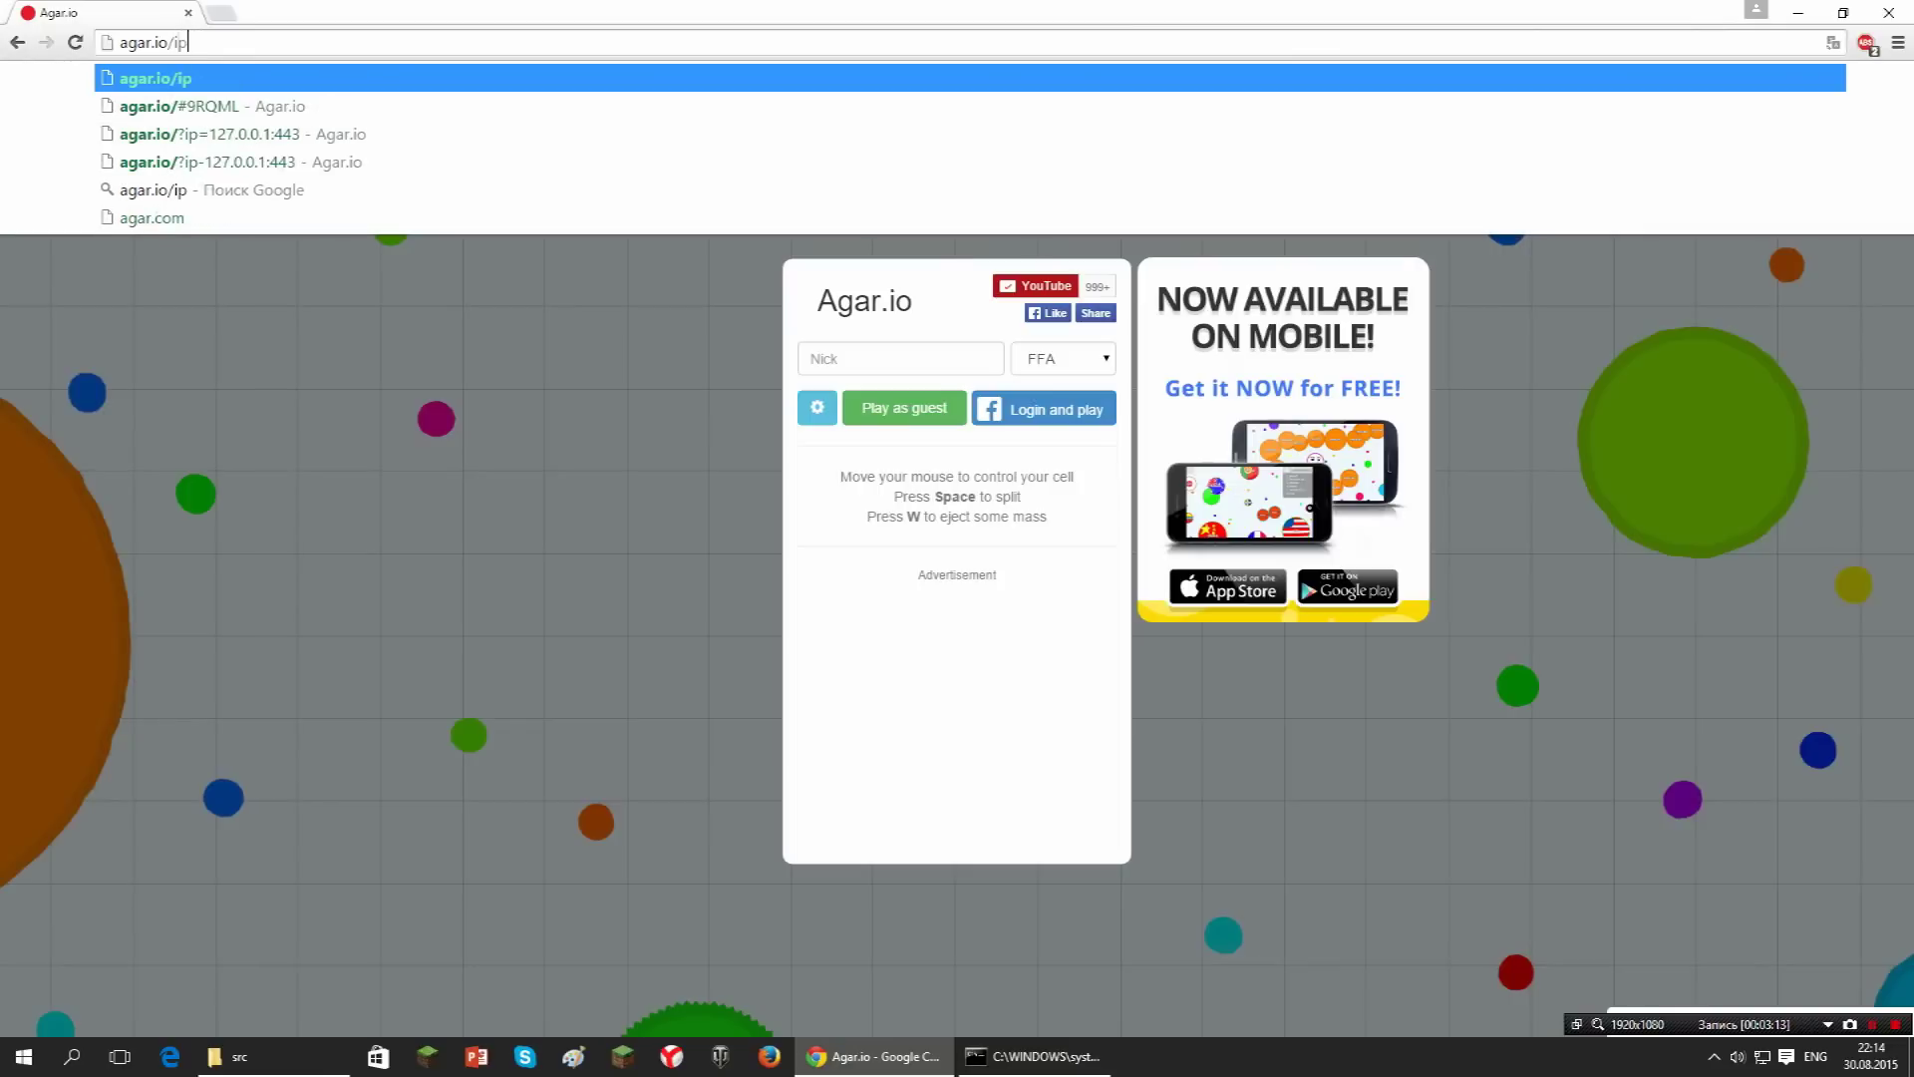
{"action": "type", "text": "p="}
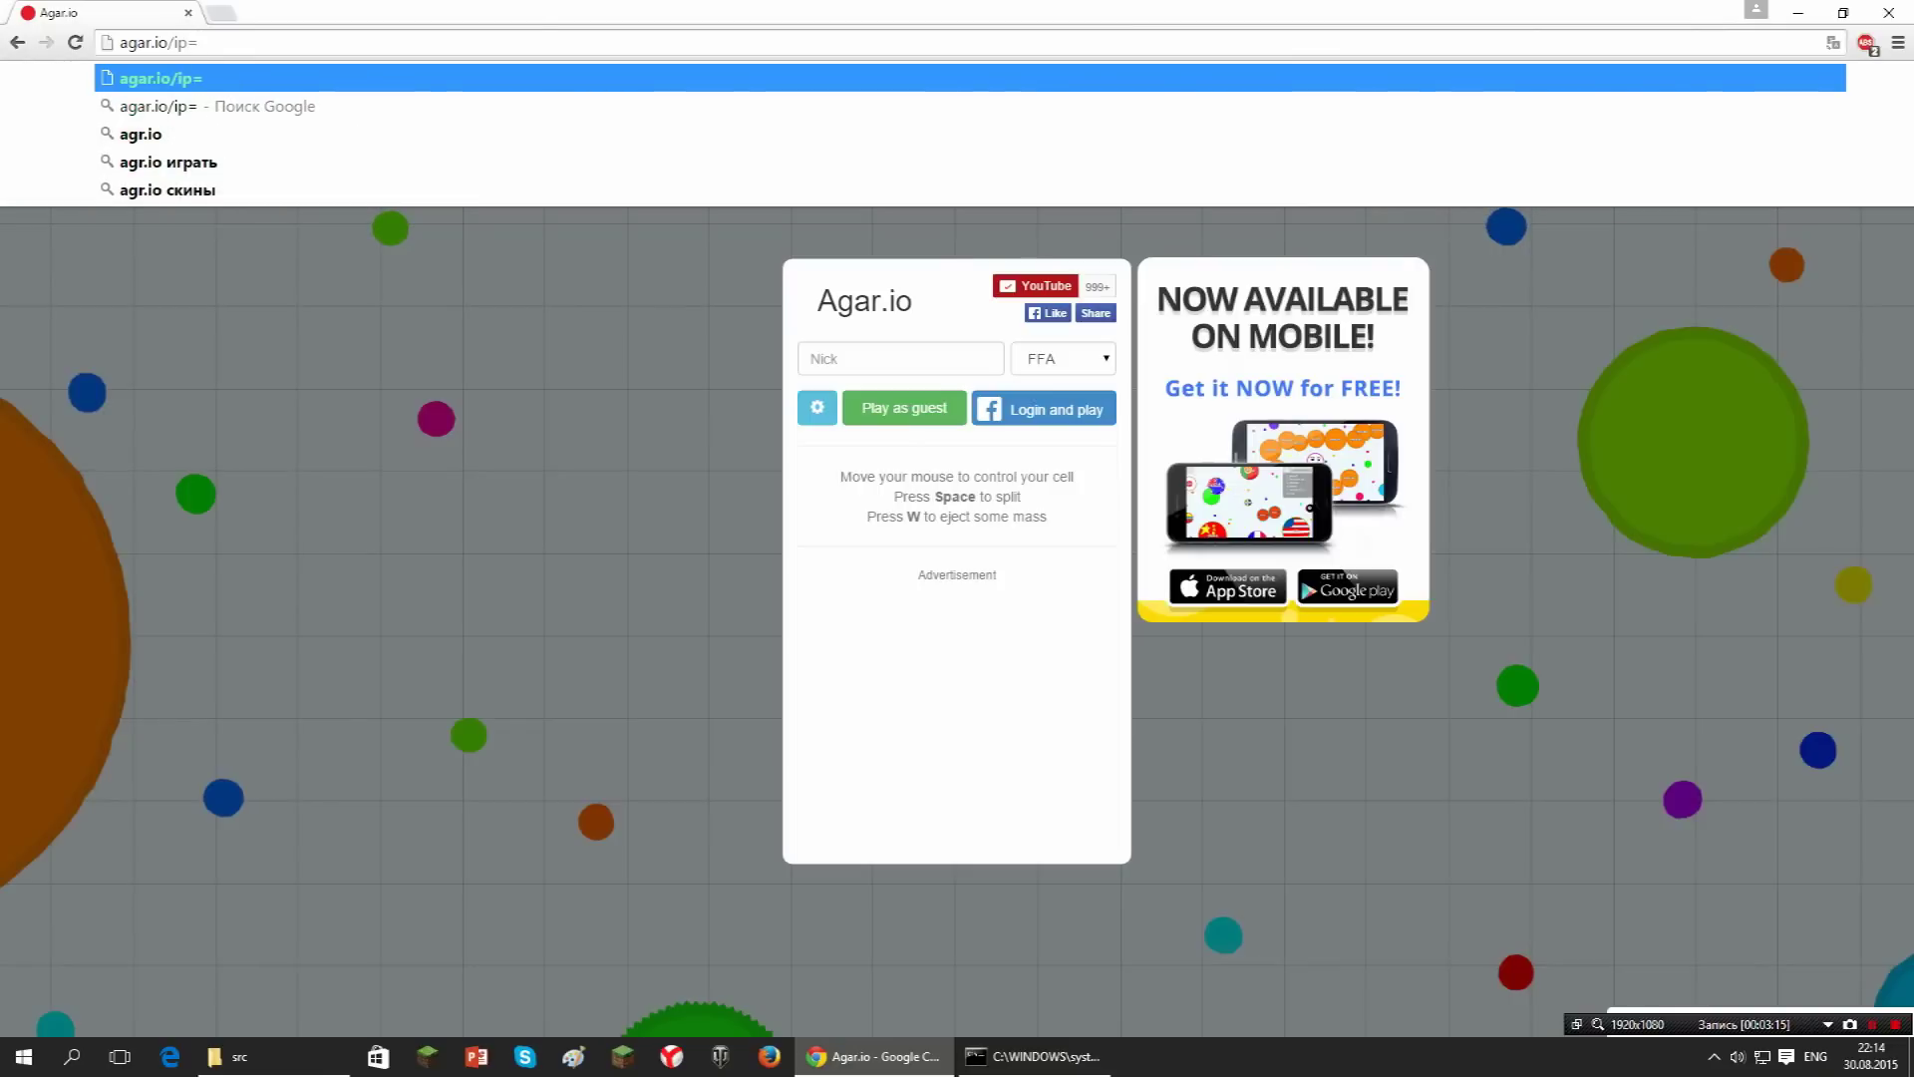
{"action": "type", "text": "1"}
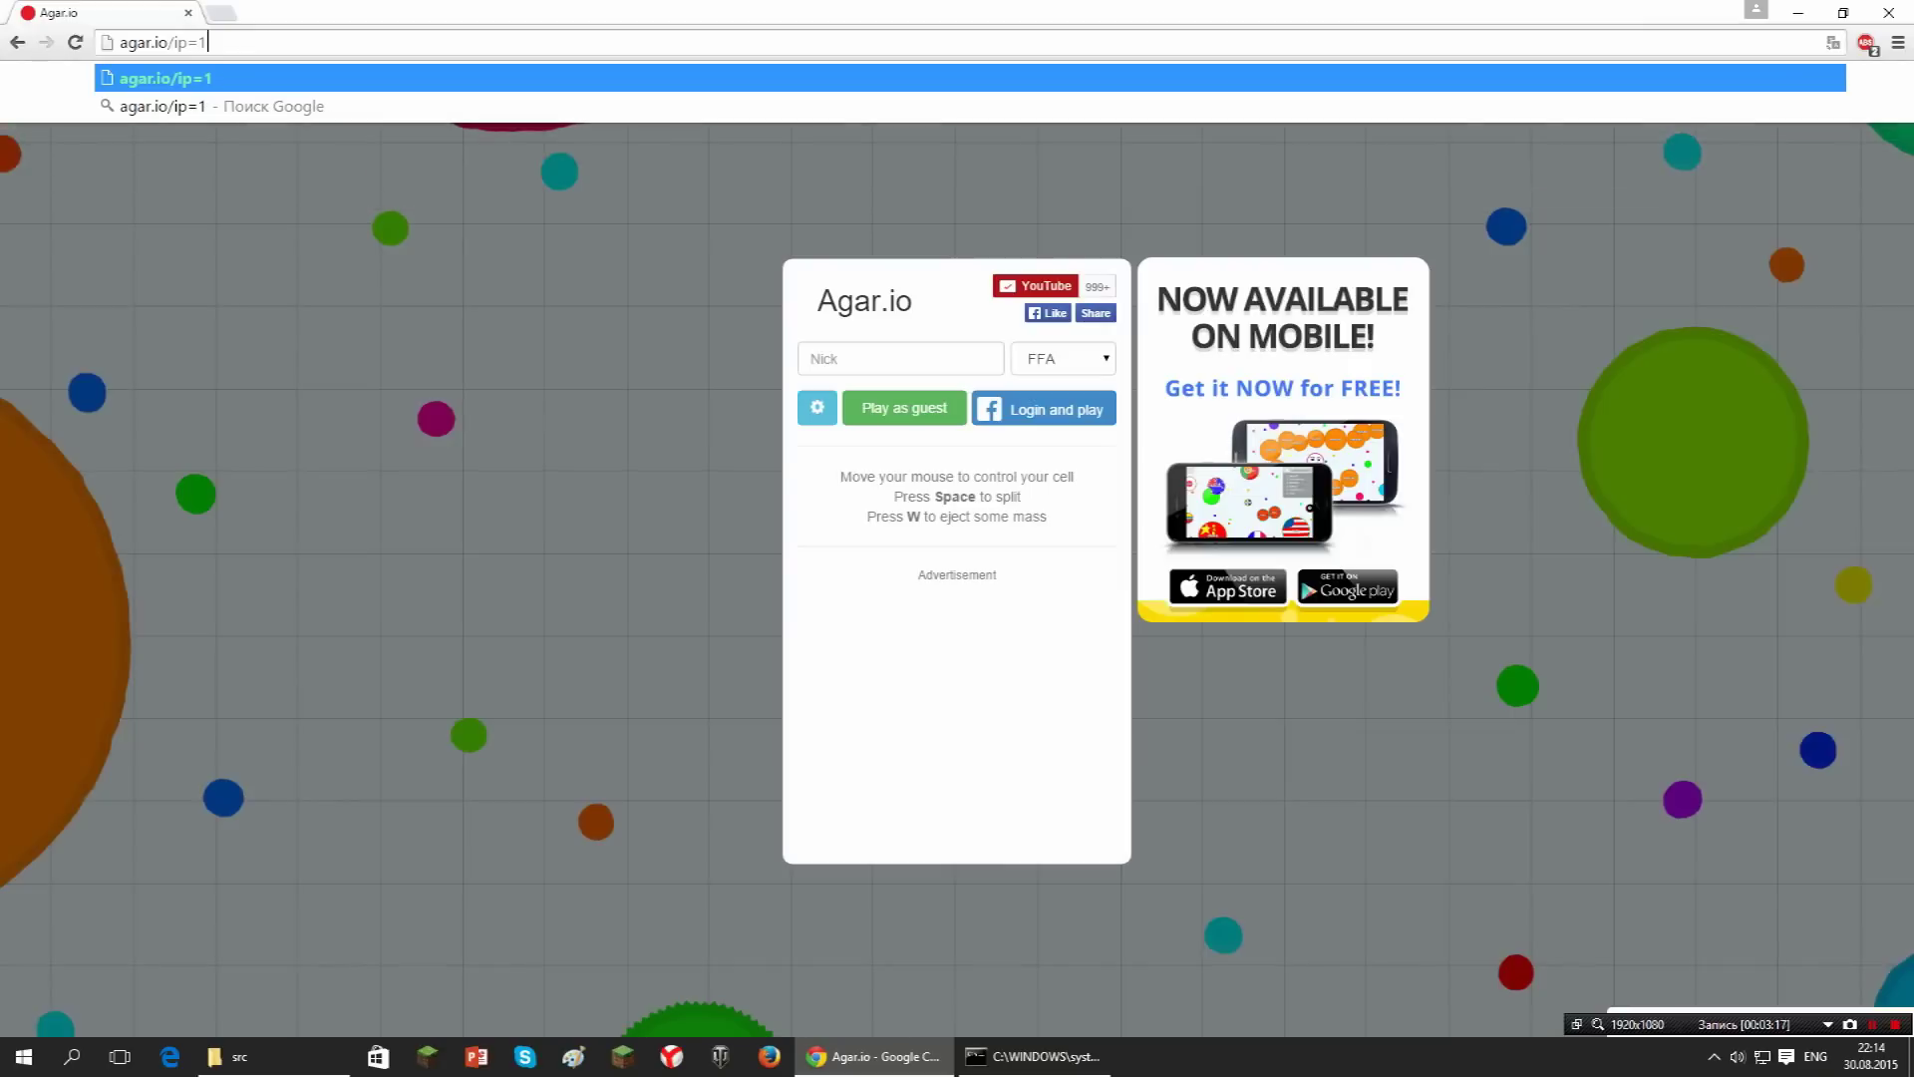
{"action": "type", "text": "27.0.01."}
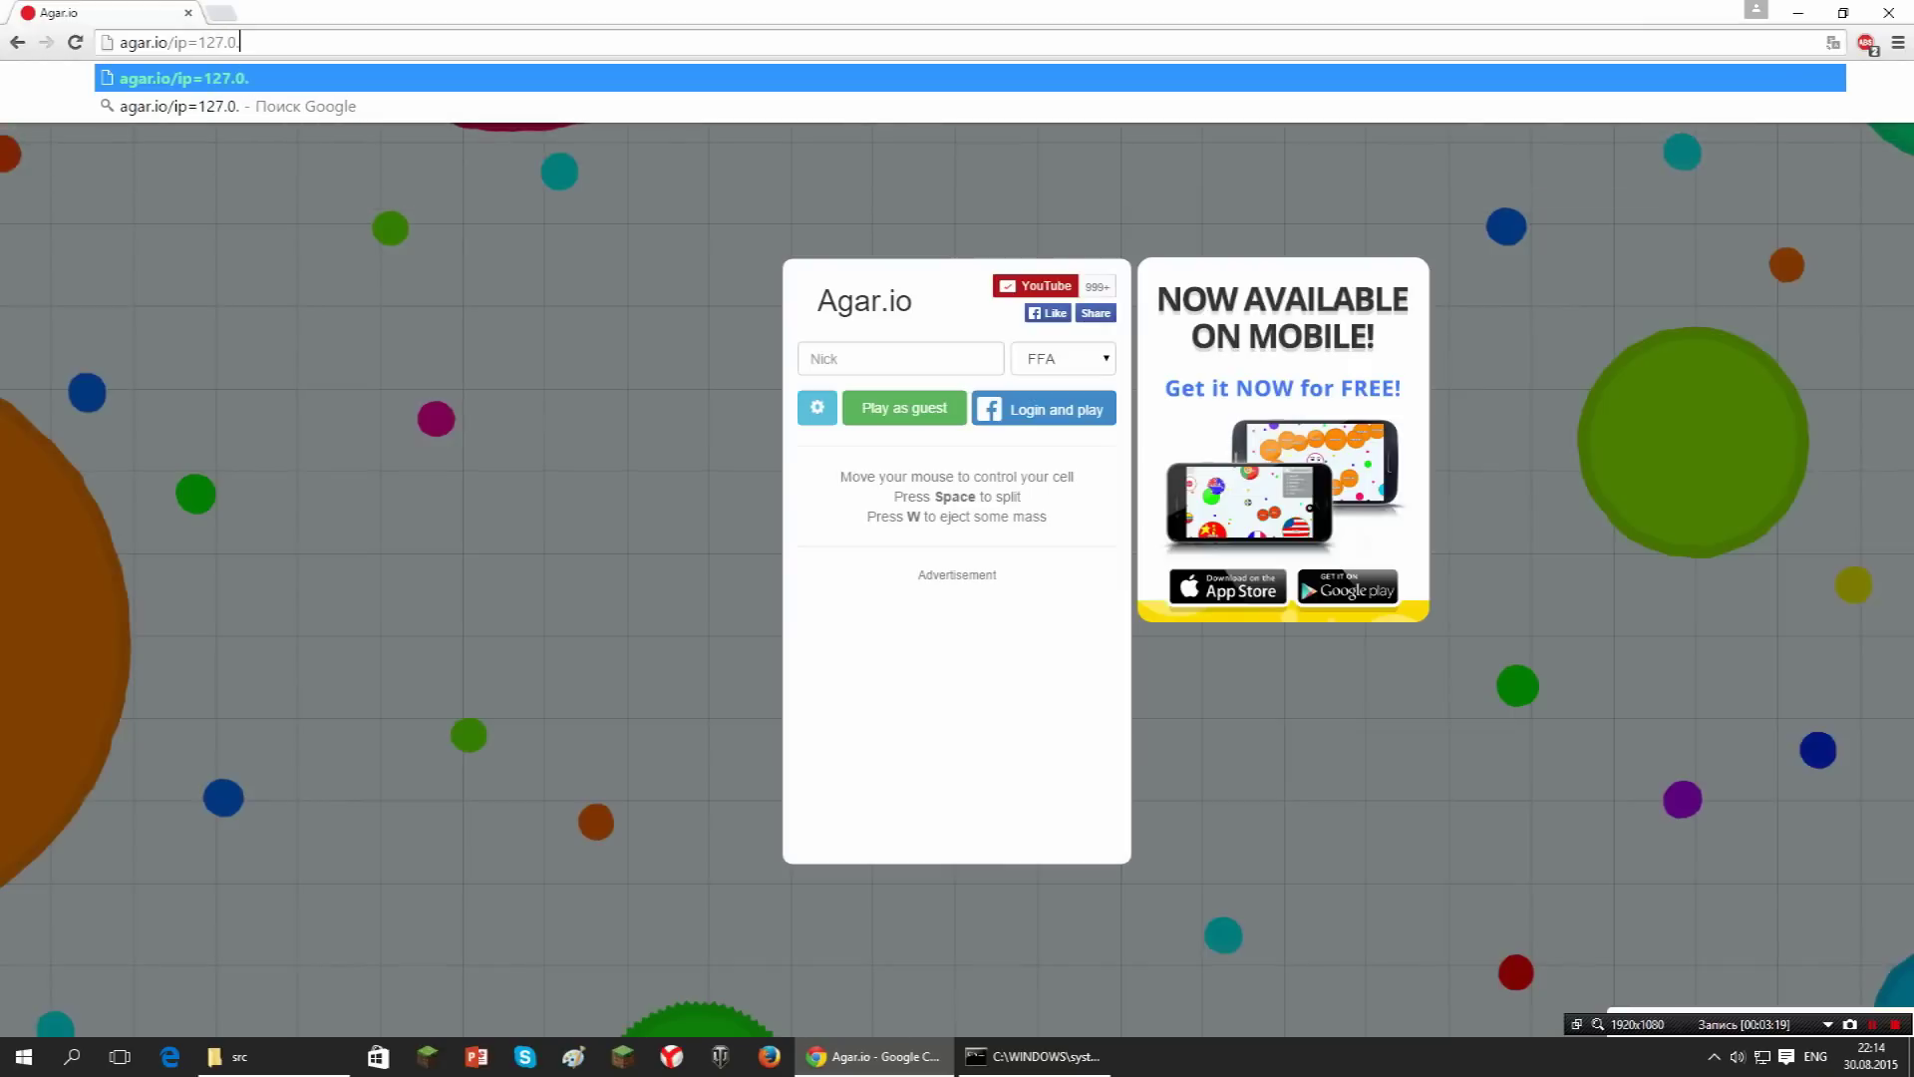
{"action": "key", "text": "BackSpace"}
{"action": "key", "text": "BackSpace"}
{"action": "type", "text": ".1:443"}
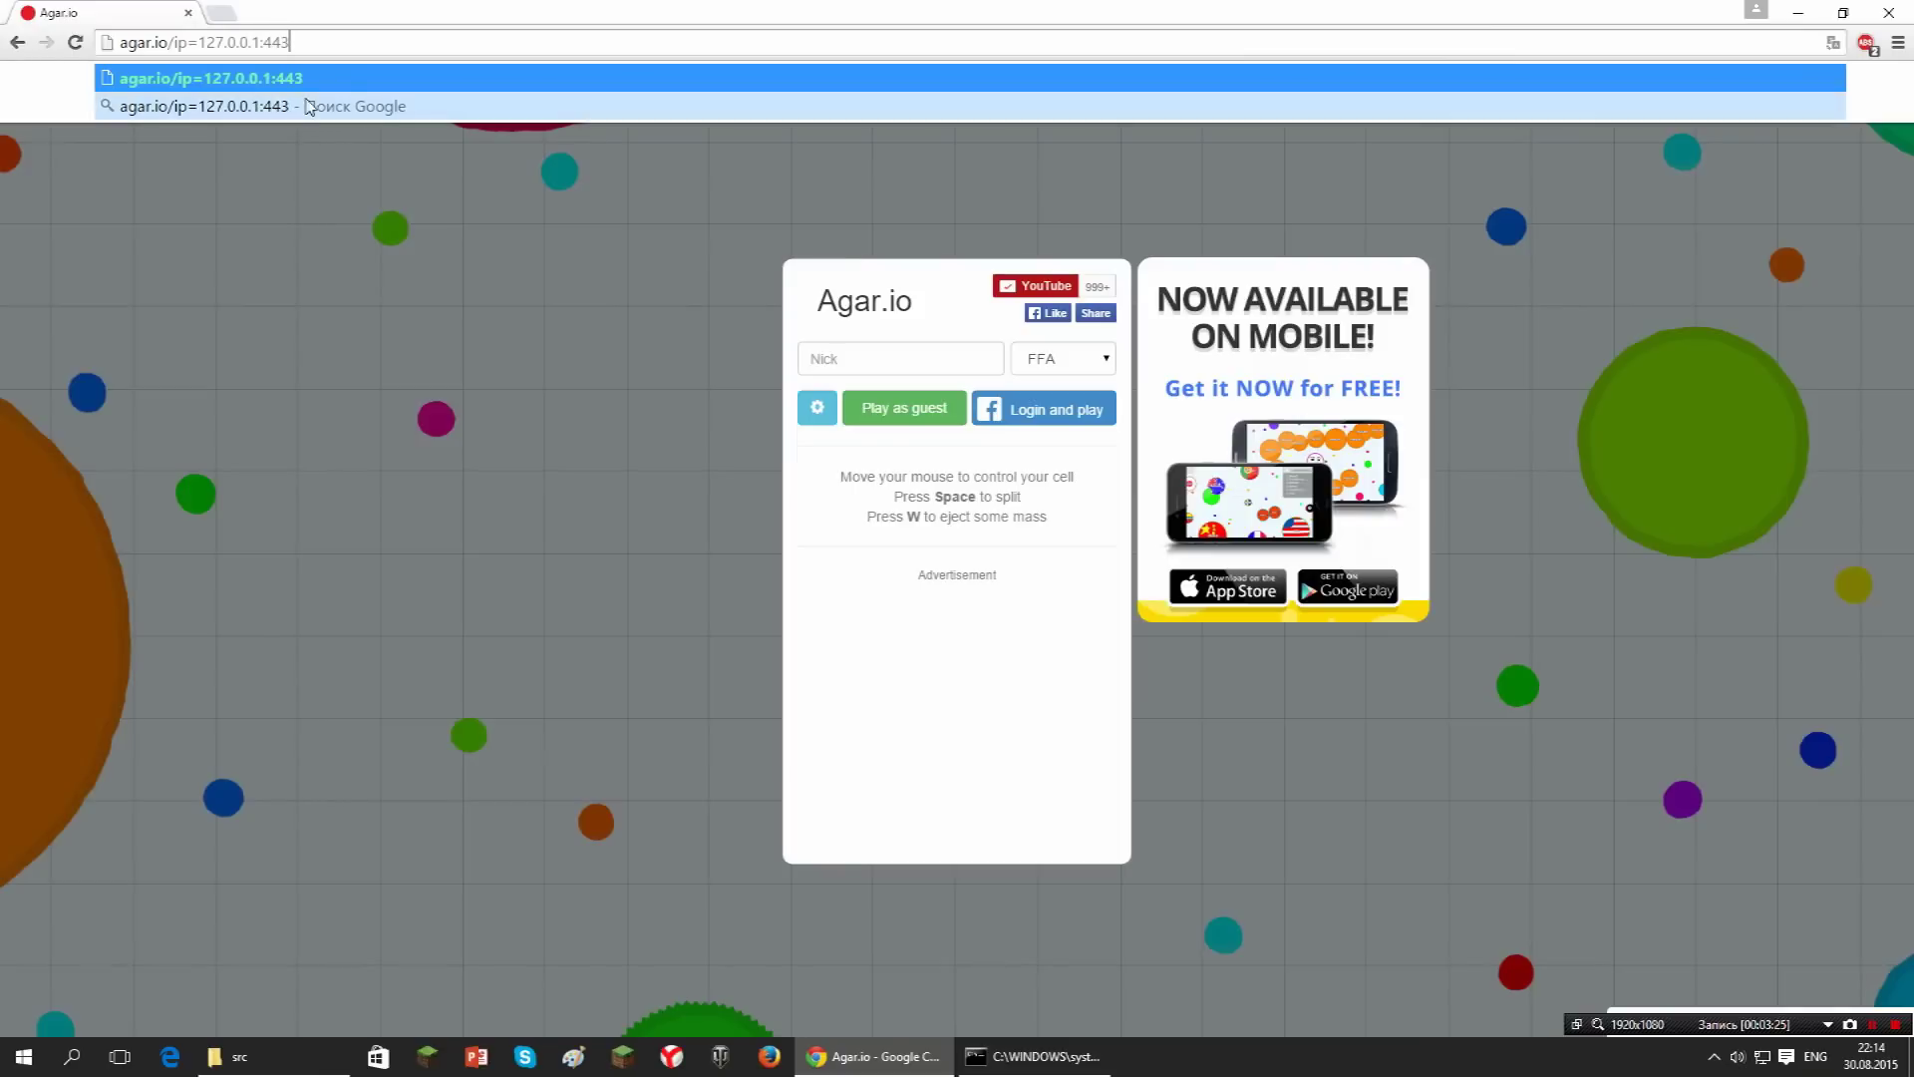
{"action": "key", "text": "Return"}
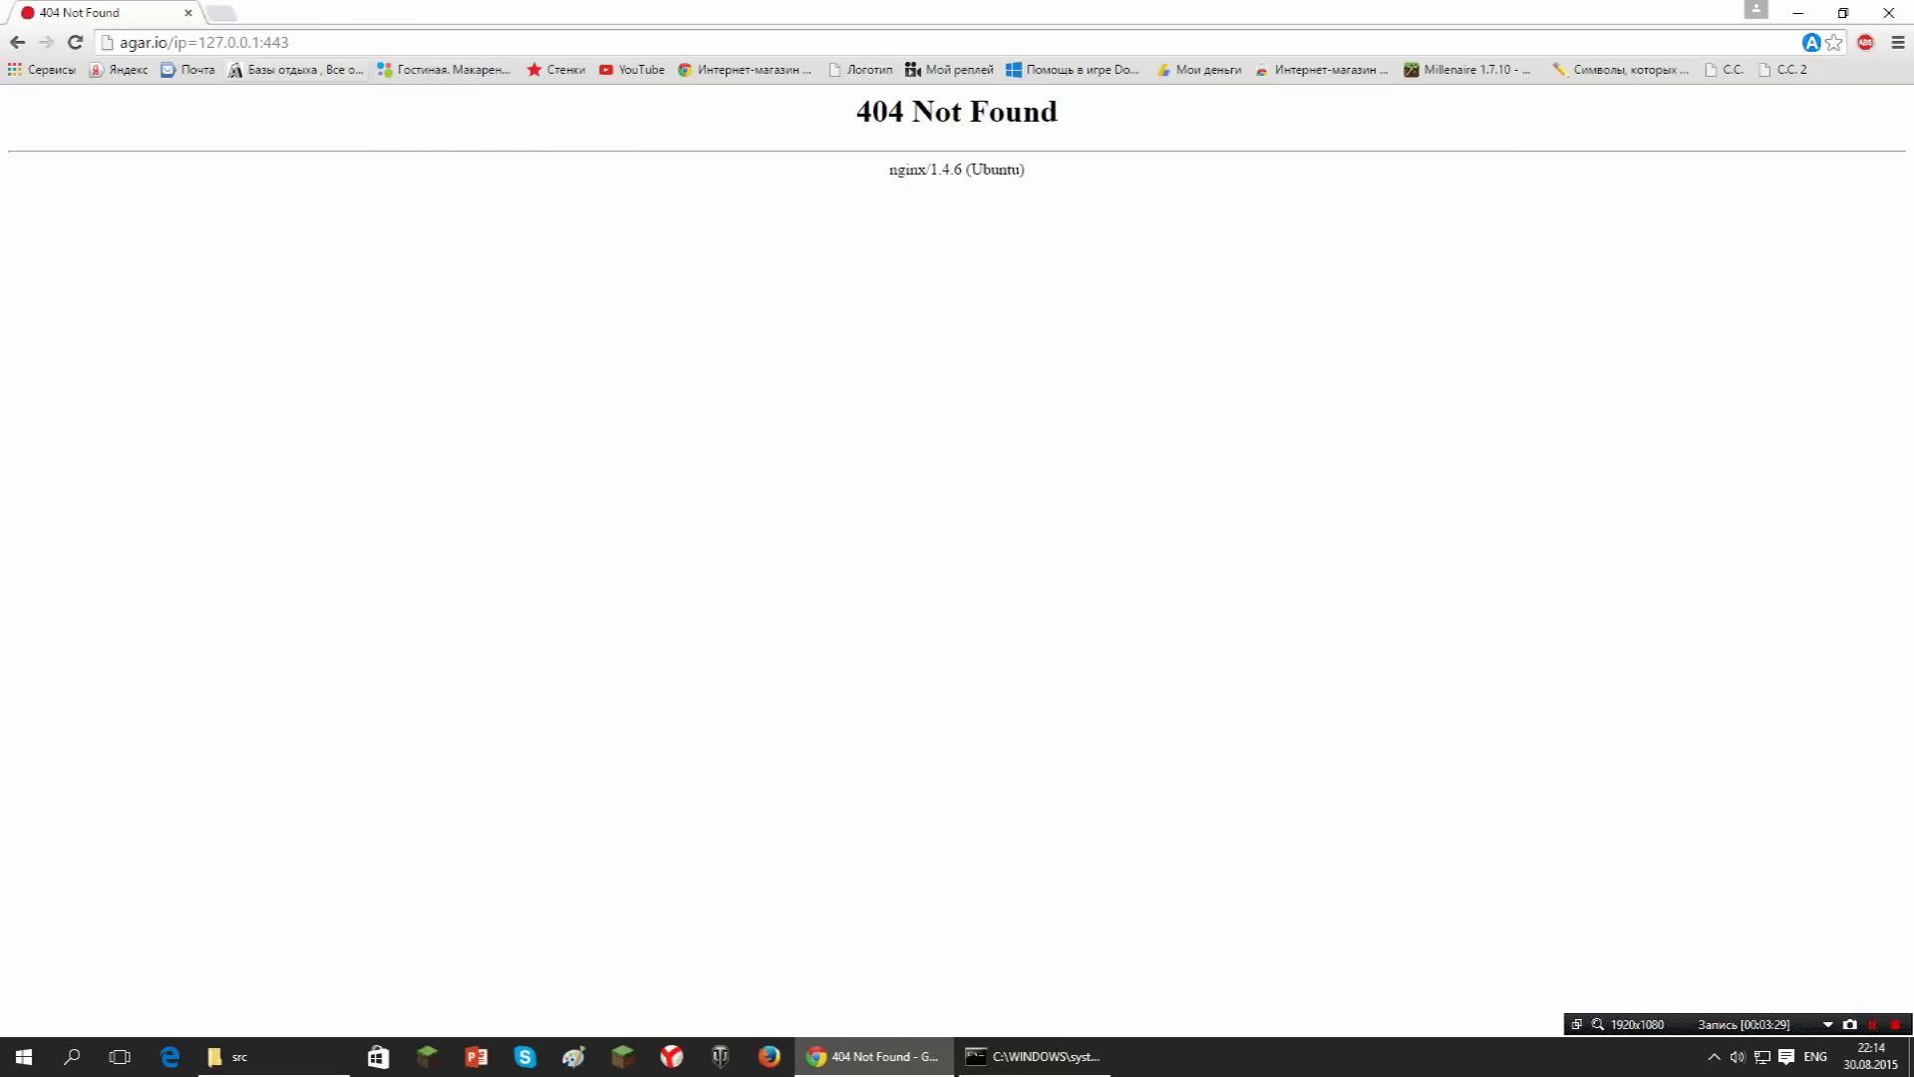
Correct the address to agar.io/?ip=127.0.0.1:443, load it, and join the game with the player's nickname.
{"action": "left_click", "coordinate": [188, 42]}
{"action": "left_click", "coordinate": [188, 41]}
{"action": "type", "text": "&"}
{"action": "key", "text": "BackSpace"}
{"action": "type", "text": "?"}
{"action": "key", "text": "Return"}
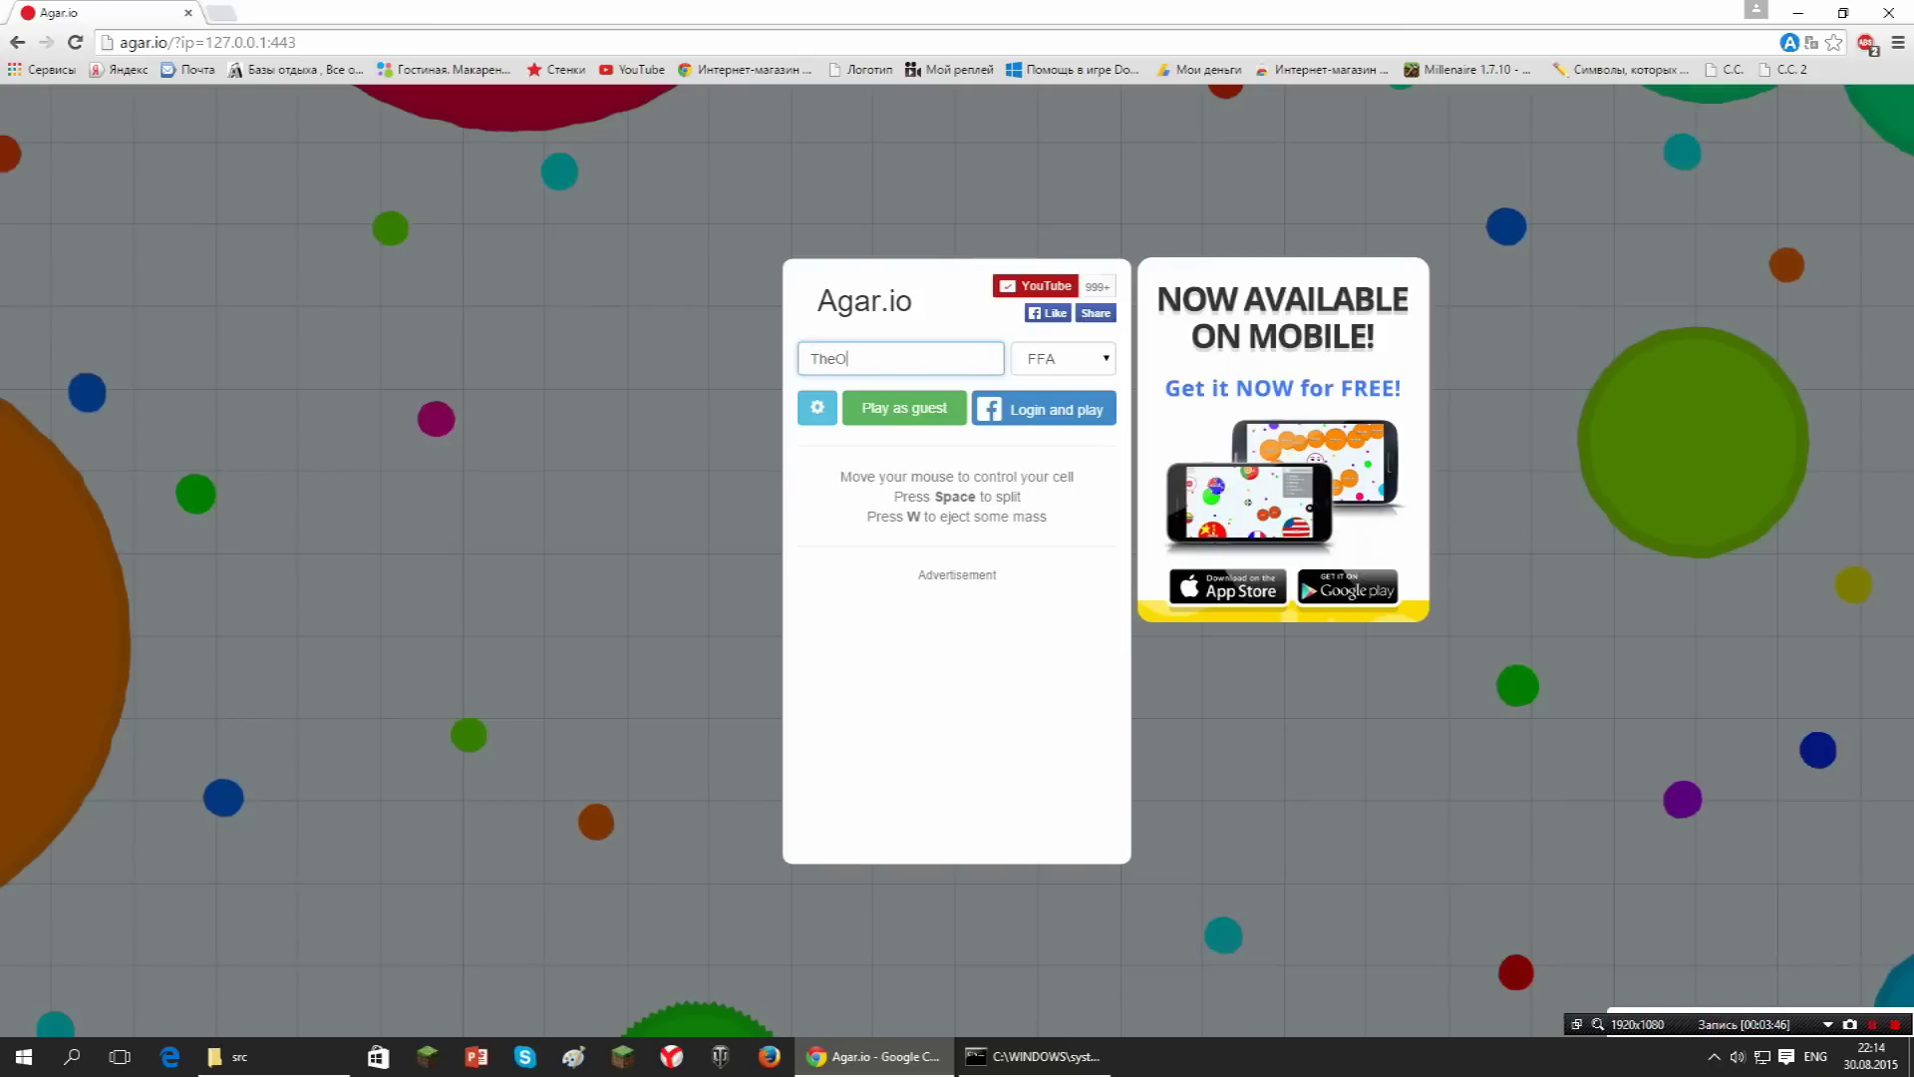
{"action": "key", "text": "Return"}
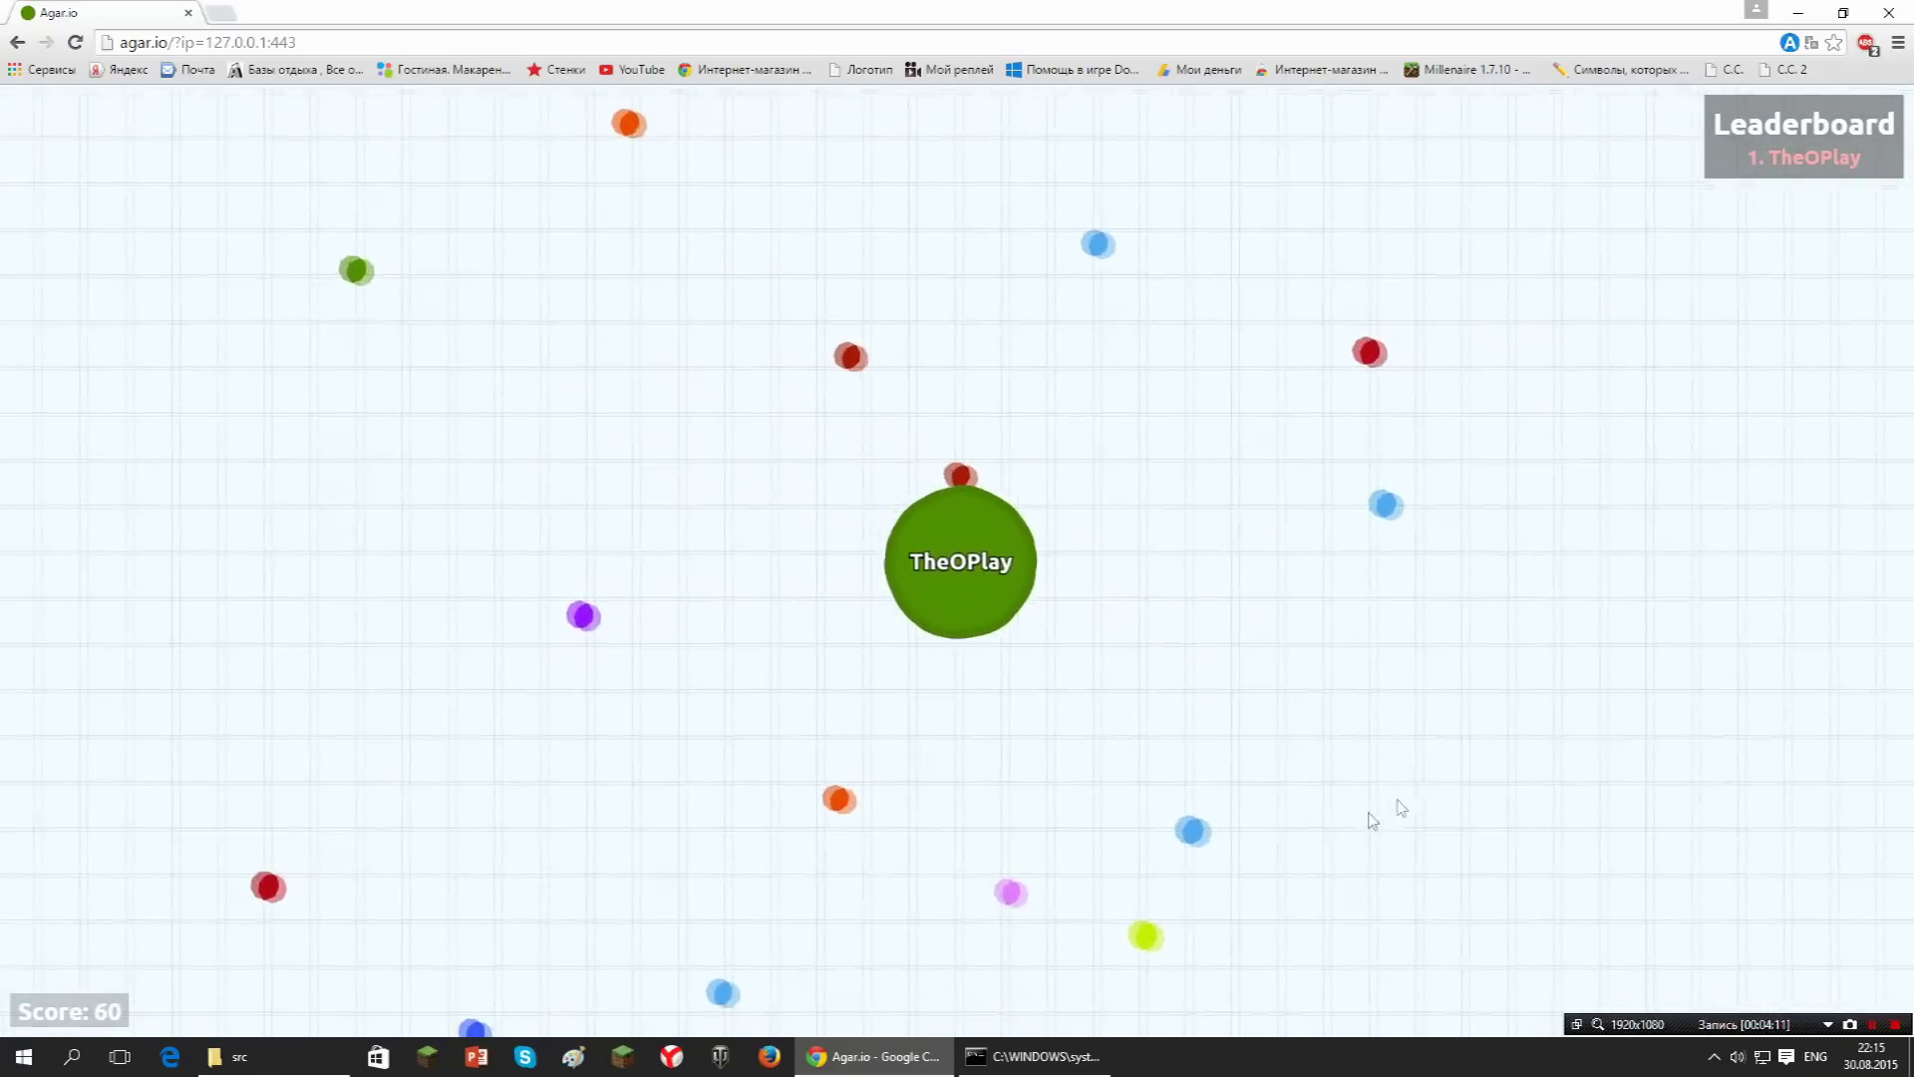
Bring the server console over the game, move it clear of the player cell, and run mass 1 1000.
{"action": "key", "text": "alt+Tab"}
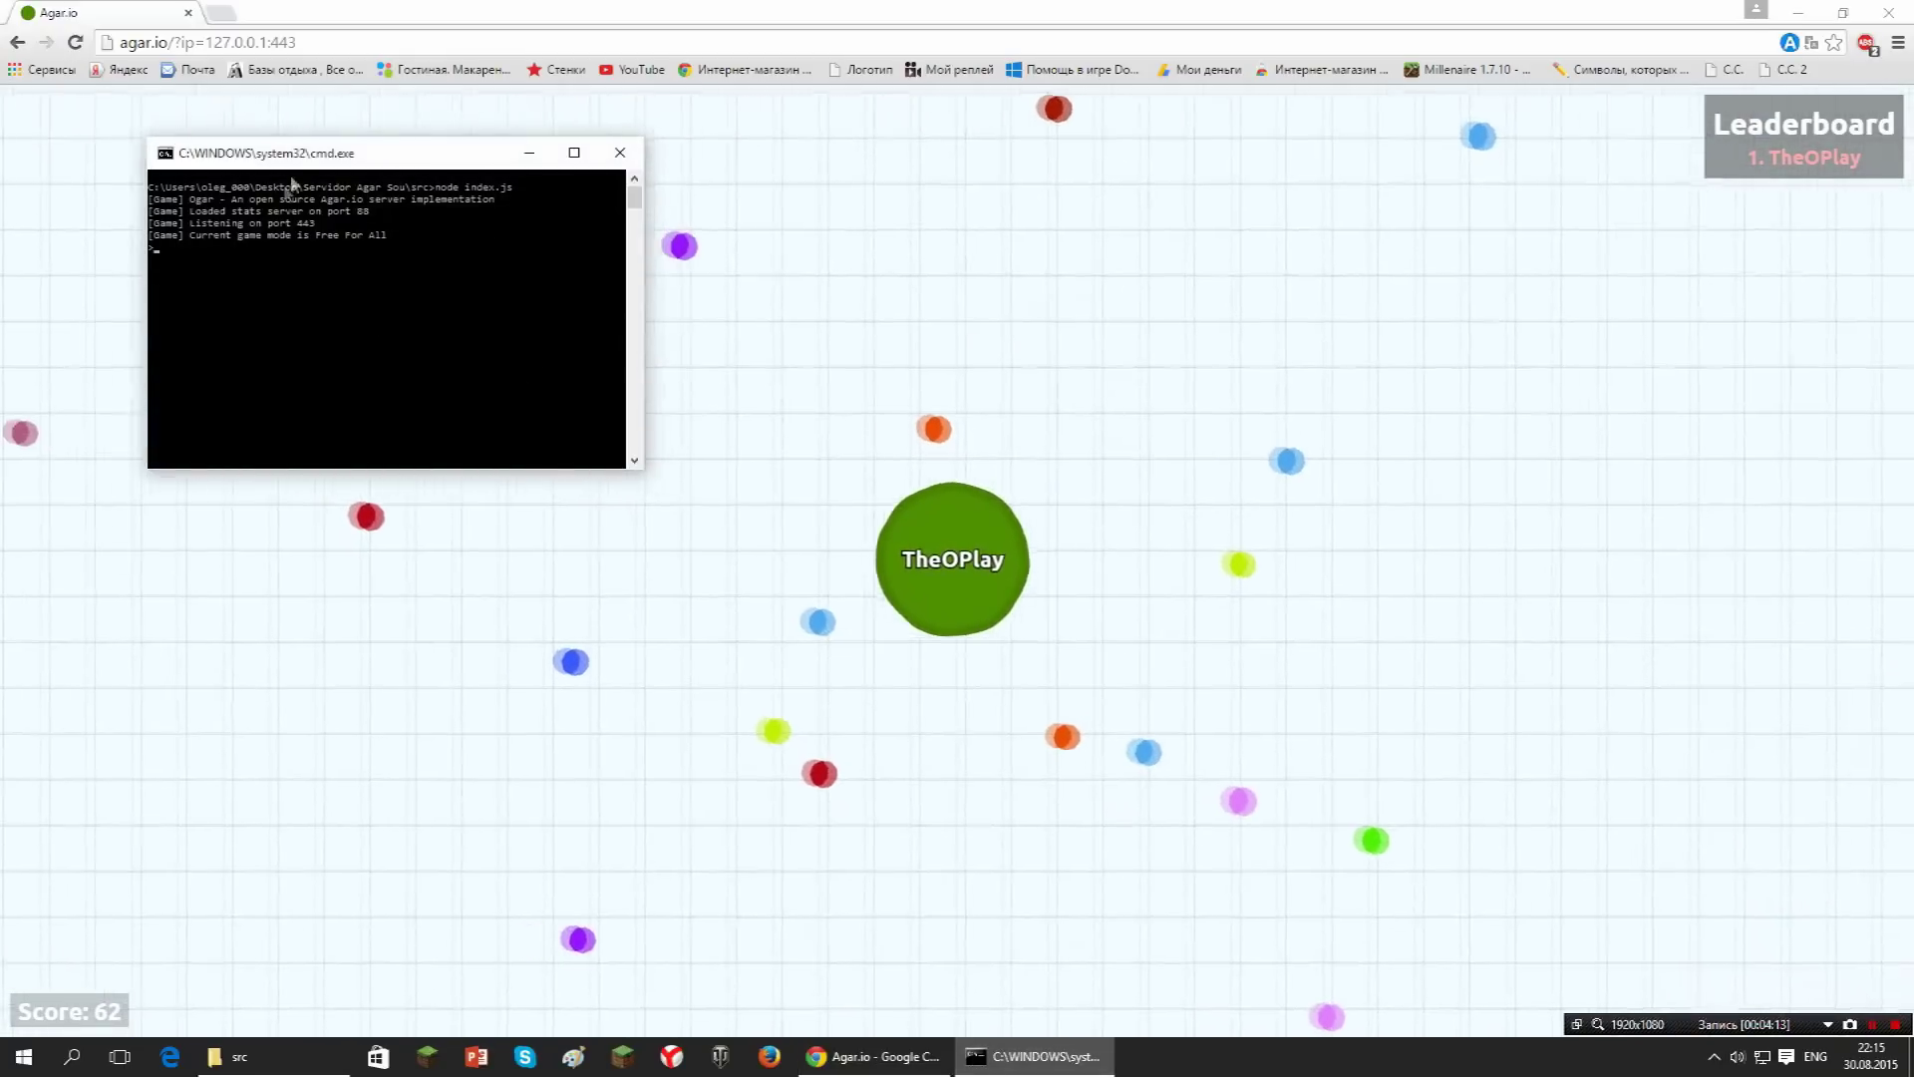
{"action": "left_click_drag", "start_coordinate": [282, 146], "coordinate": [157, 108]}
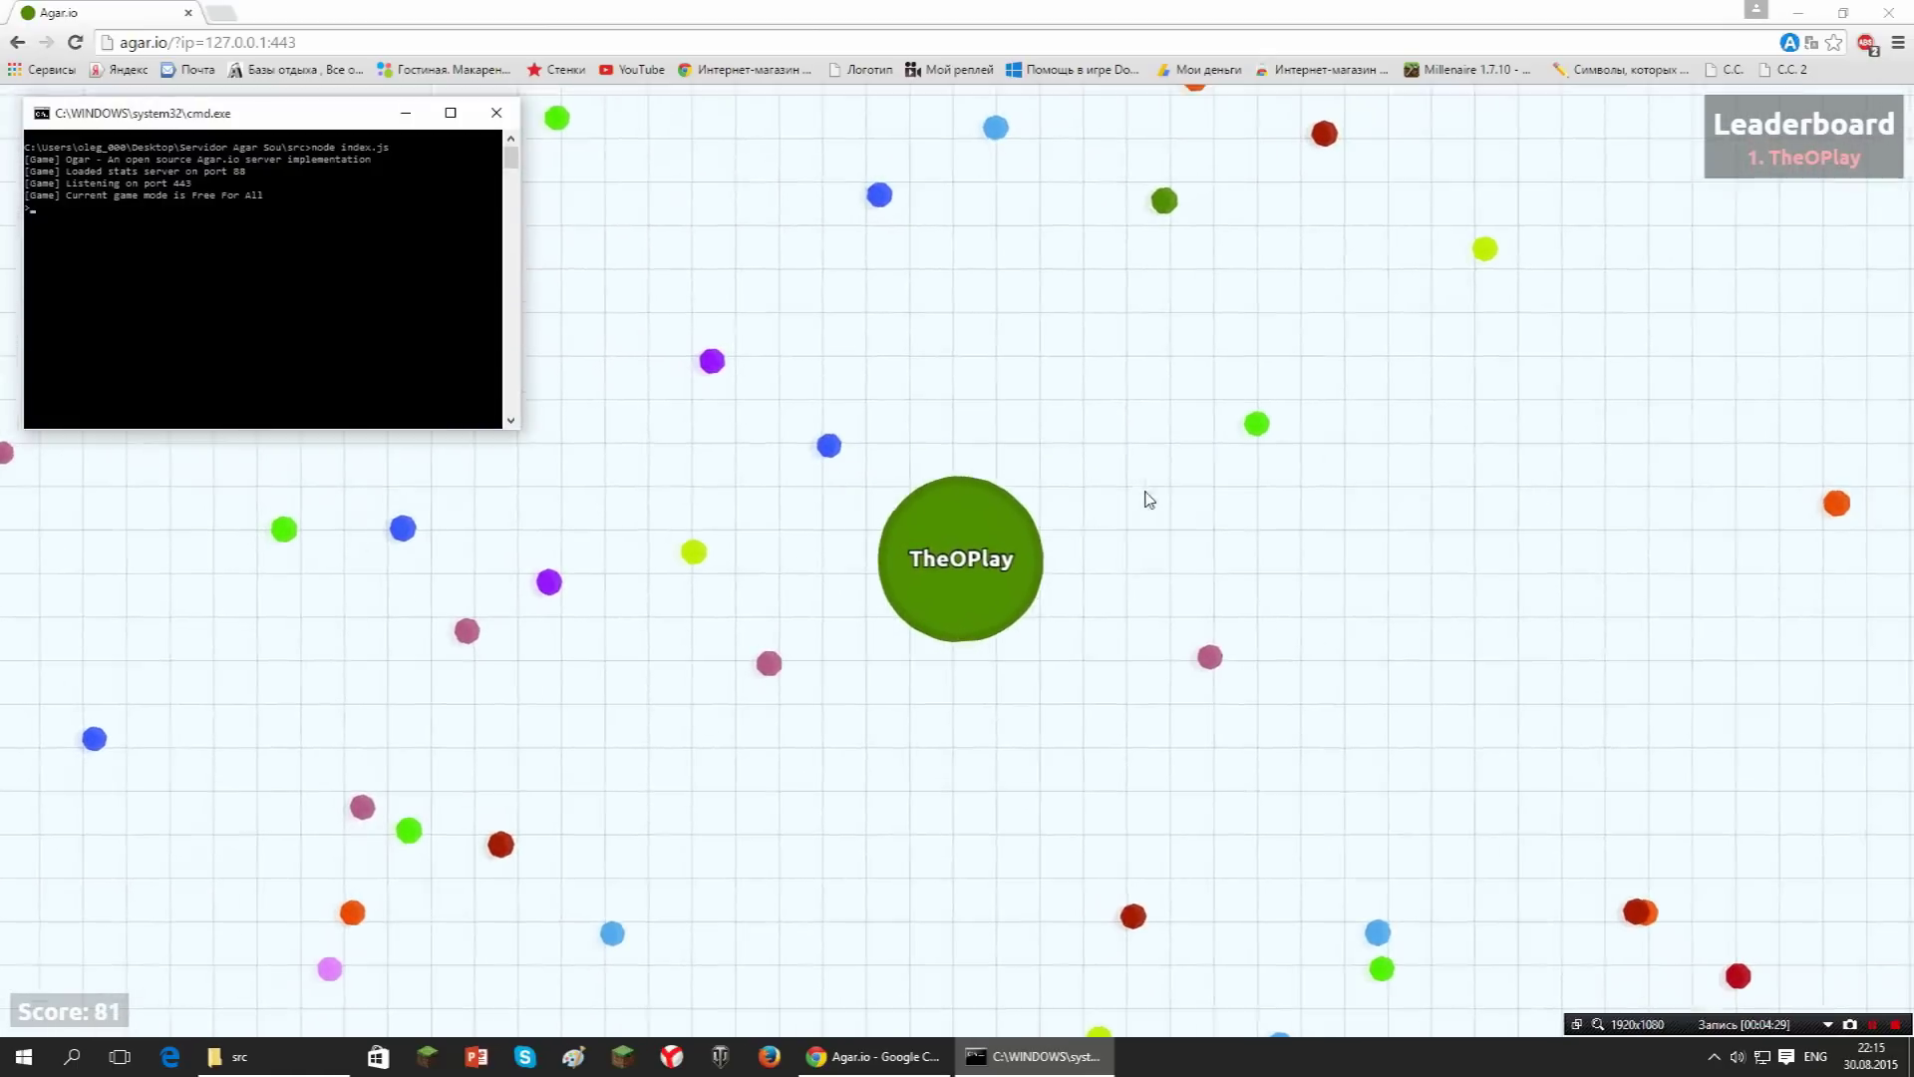
{"action": "type", "text": "ass"}
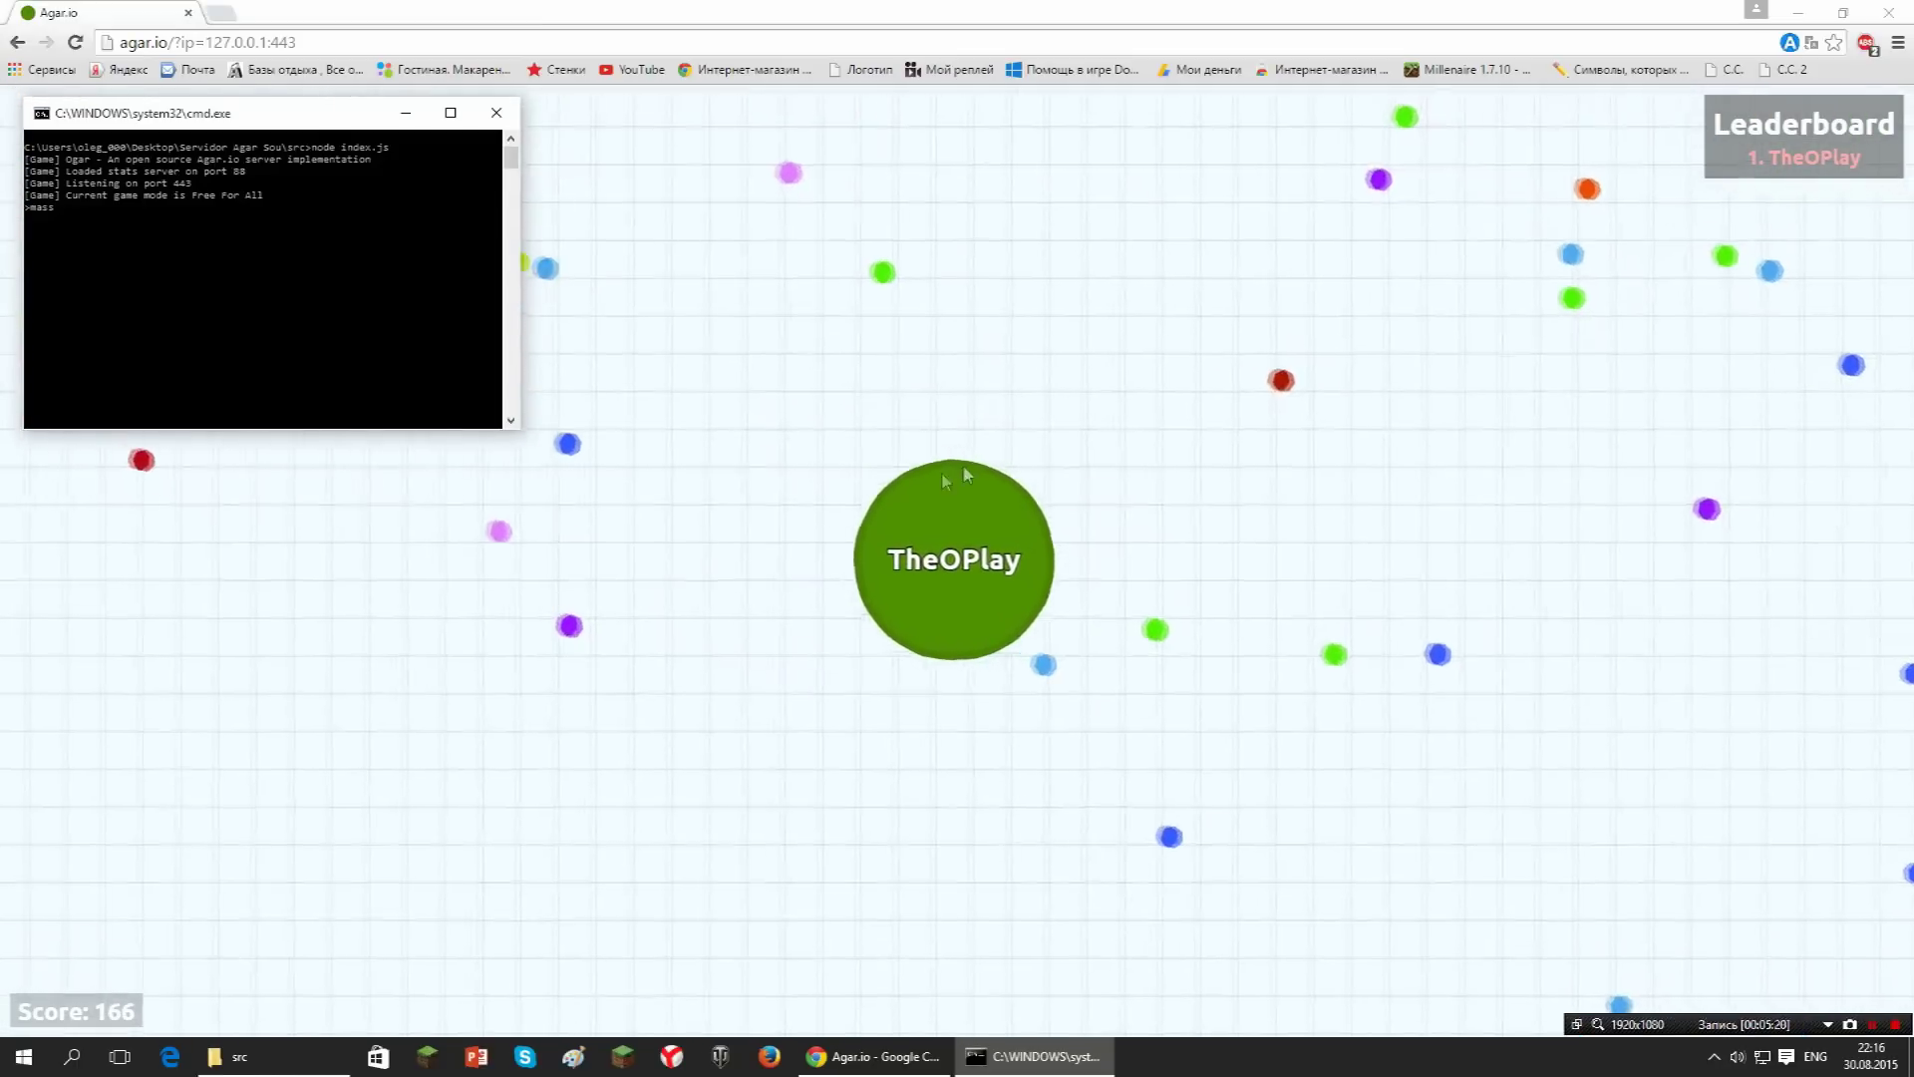
{"action": "type", "text": "1 10"}
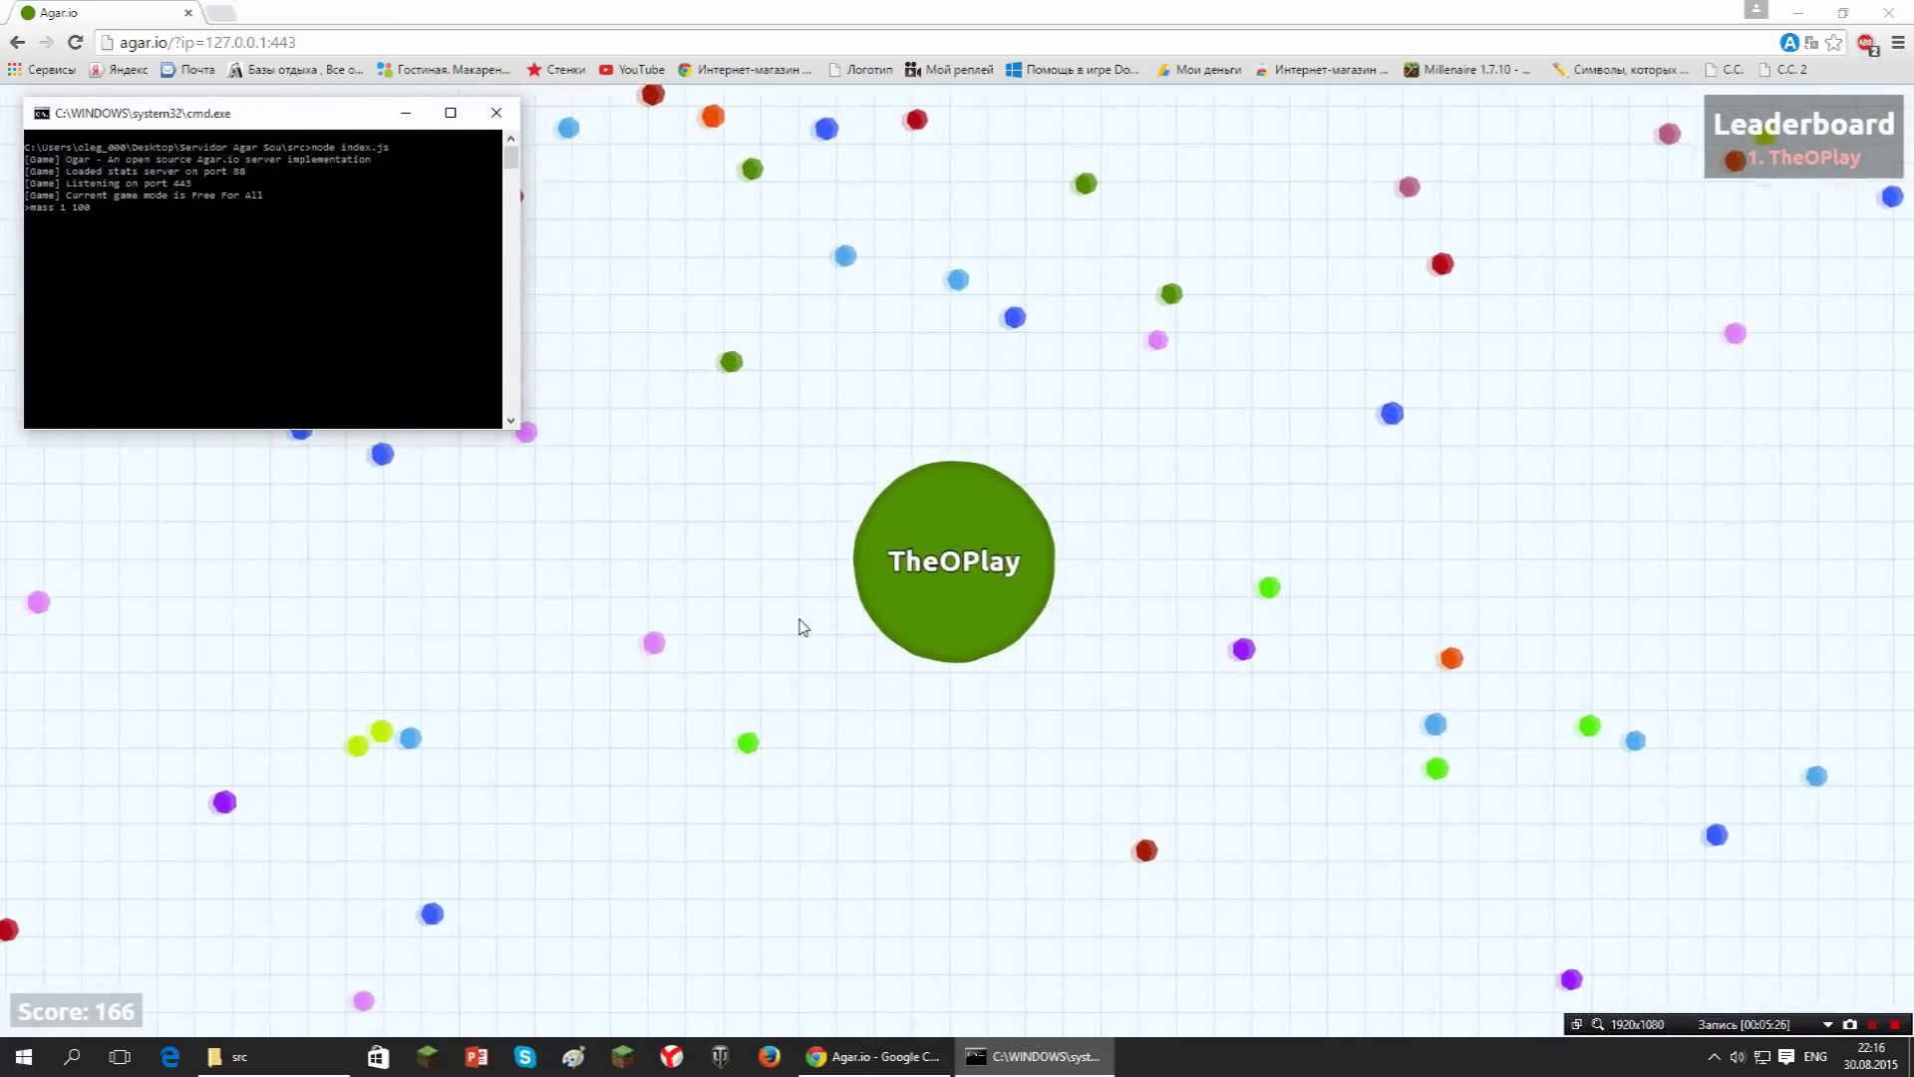
{"action": "type", "text": "0"}
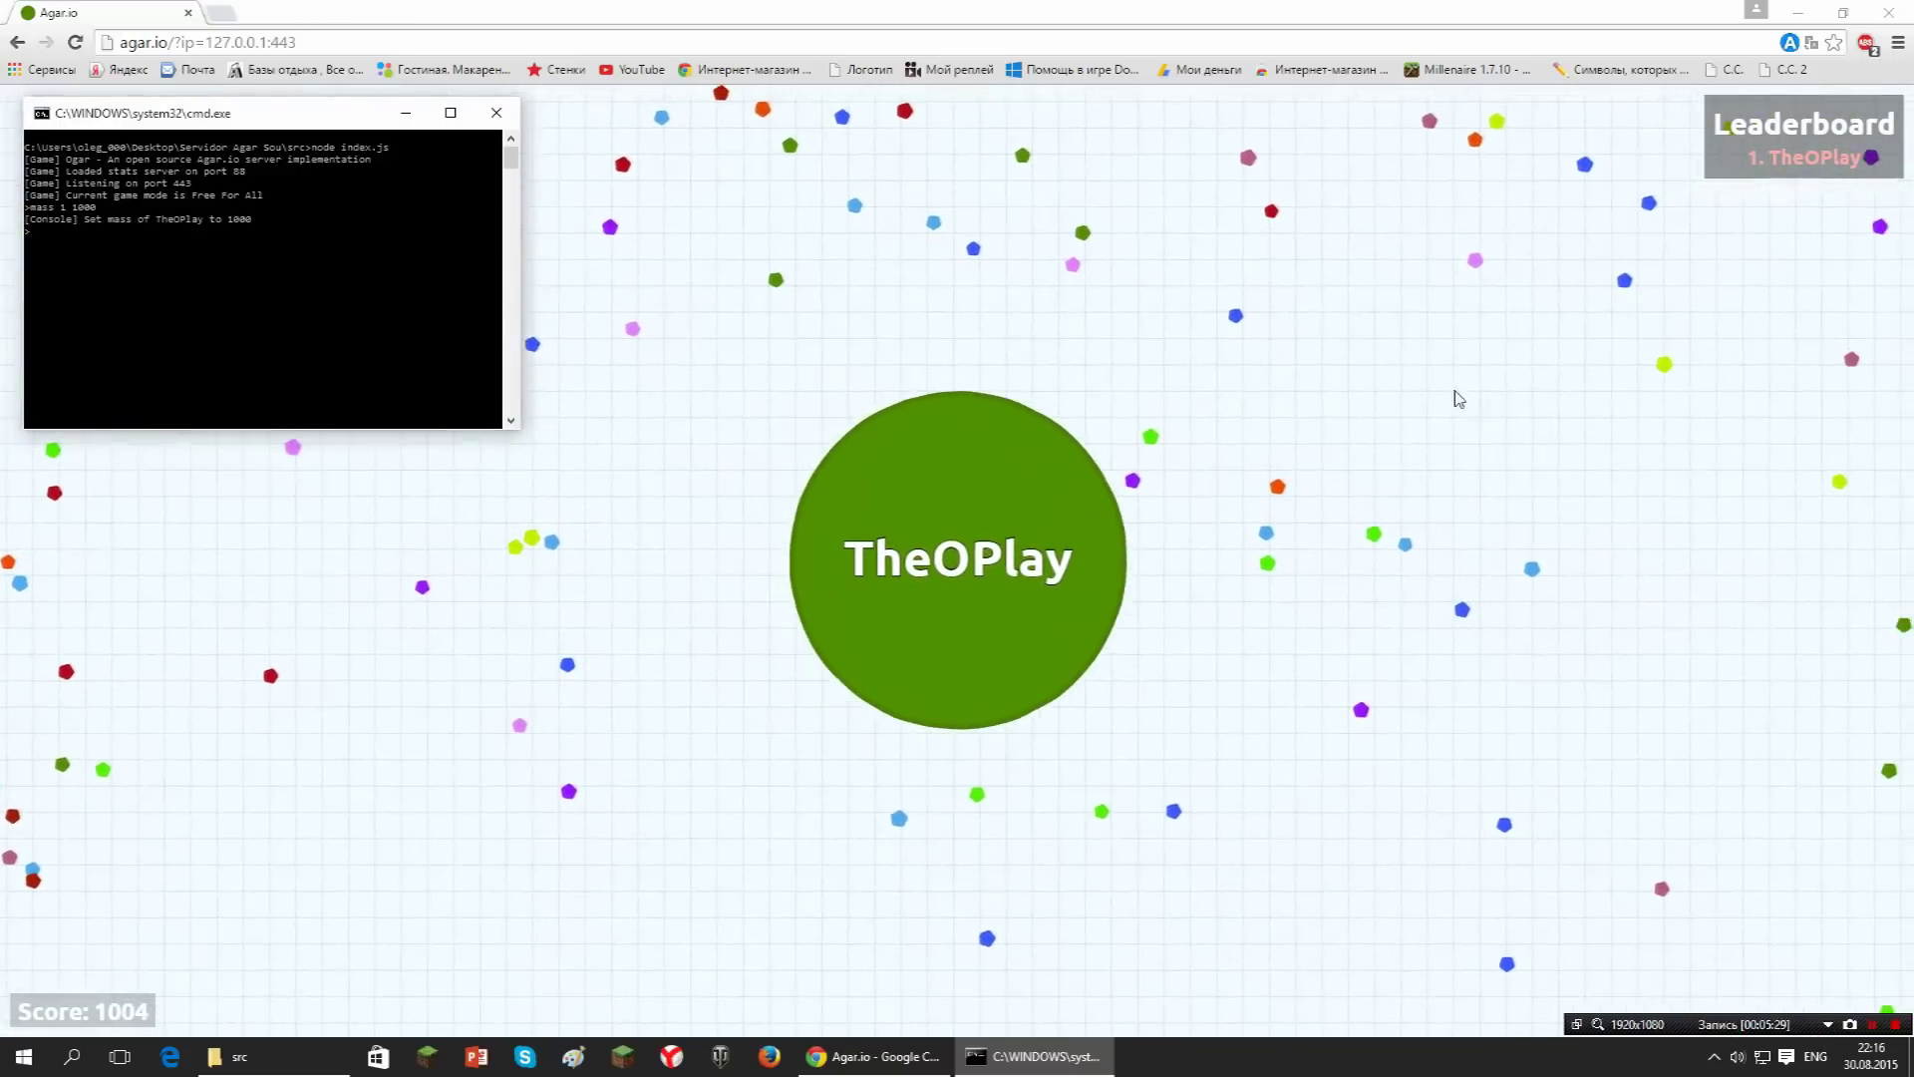
Run mass 1 10000 in the server console to enlarge player 1's cell.
{"action": "type", "text": "ss 1 "}
{"action": "type", "text": "500"}
{"action": "key", "text": "BackSpace"}
{"action": "key", "text": "BackSpace"}
{"action": "key", "text": "BackSpace"}
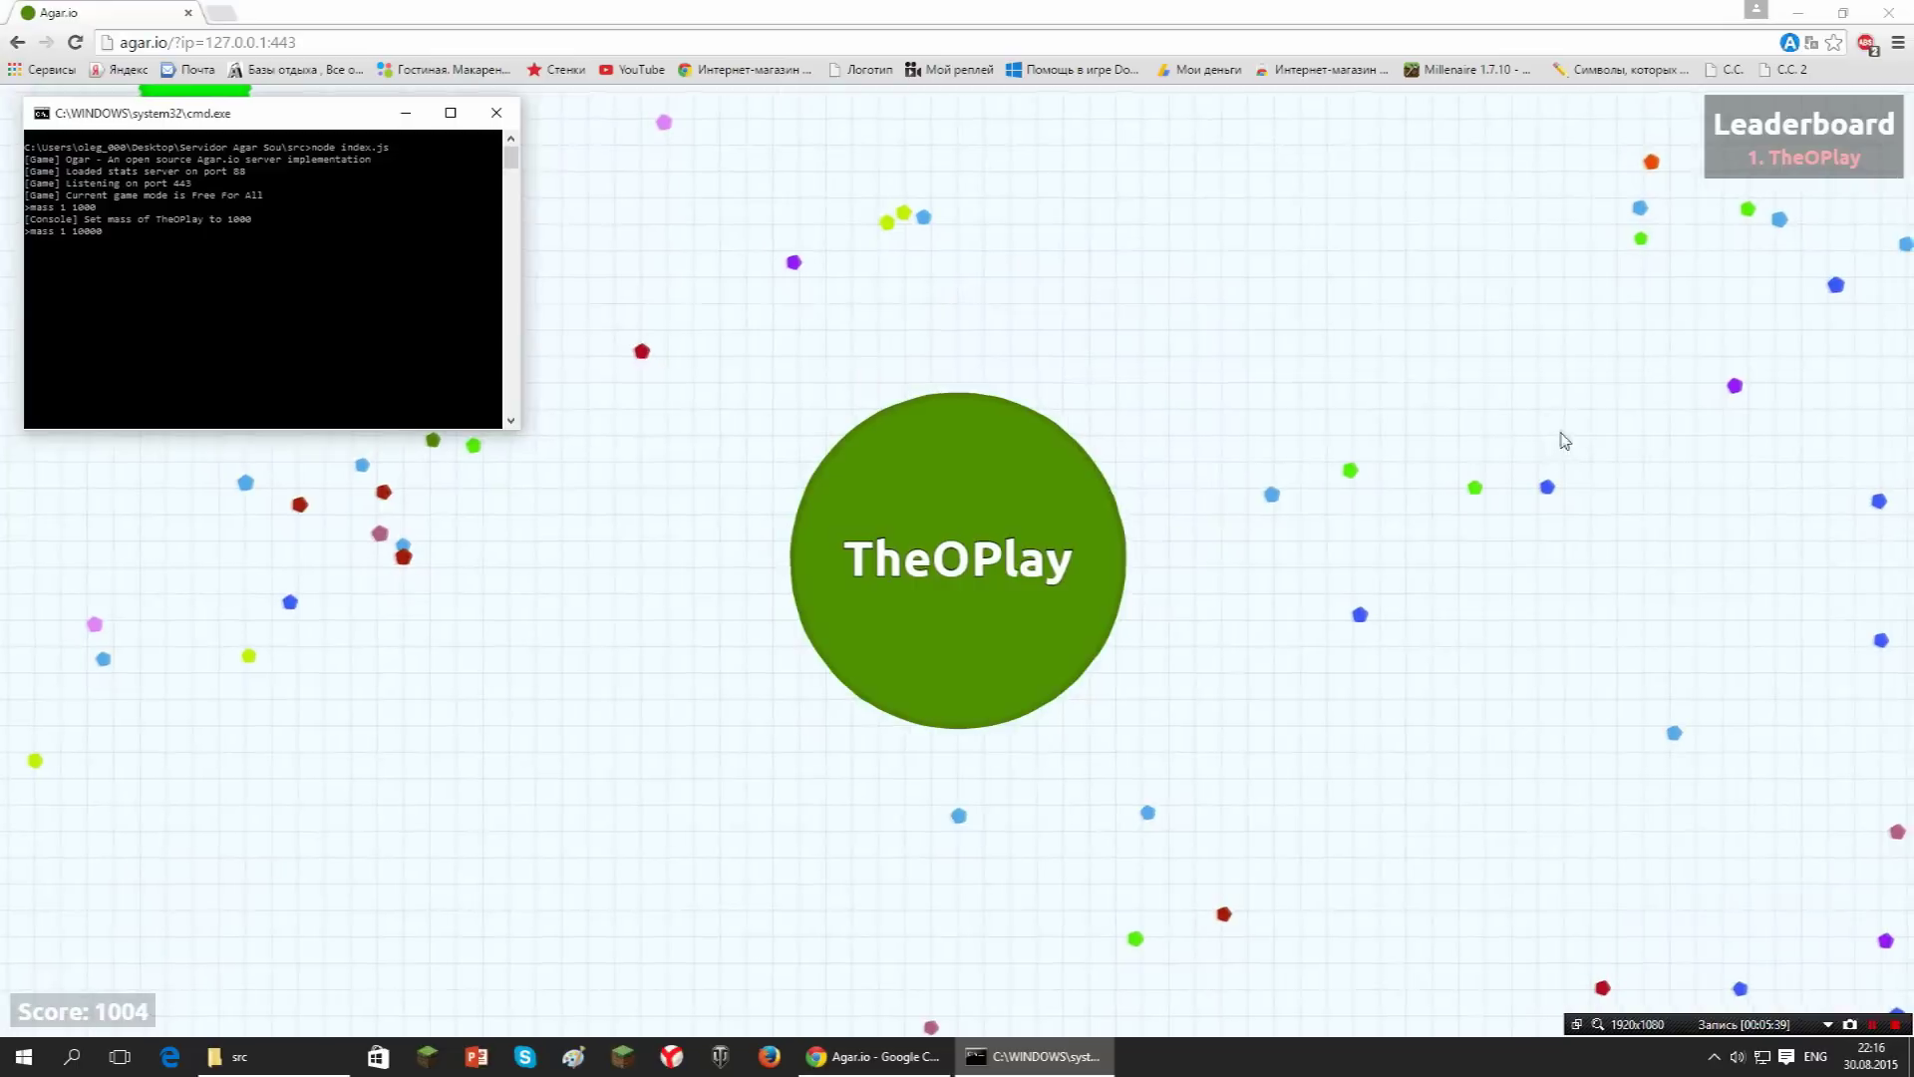
{"action": "type", "text": "10000"}
{"action": "key", "text": "Return"}
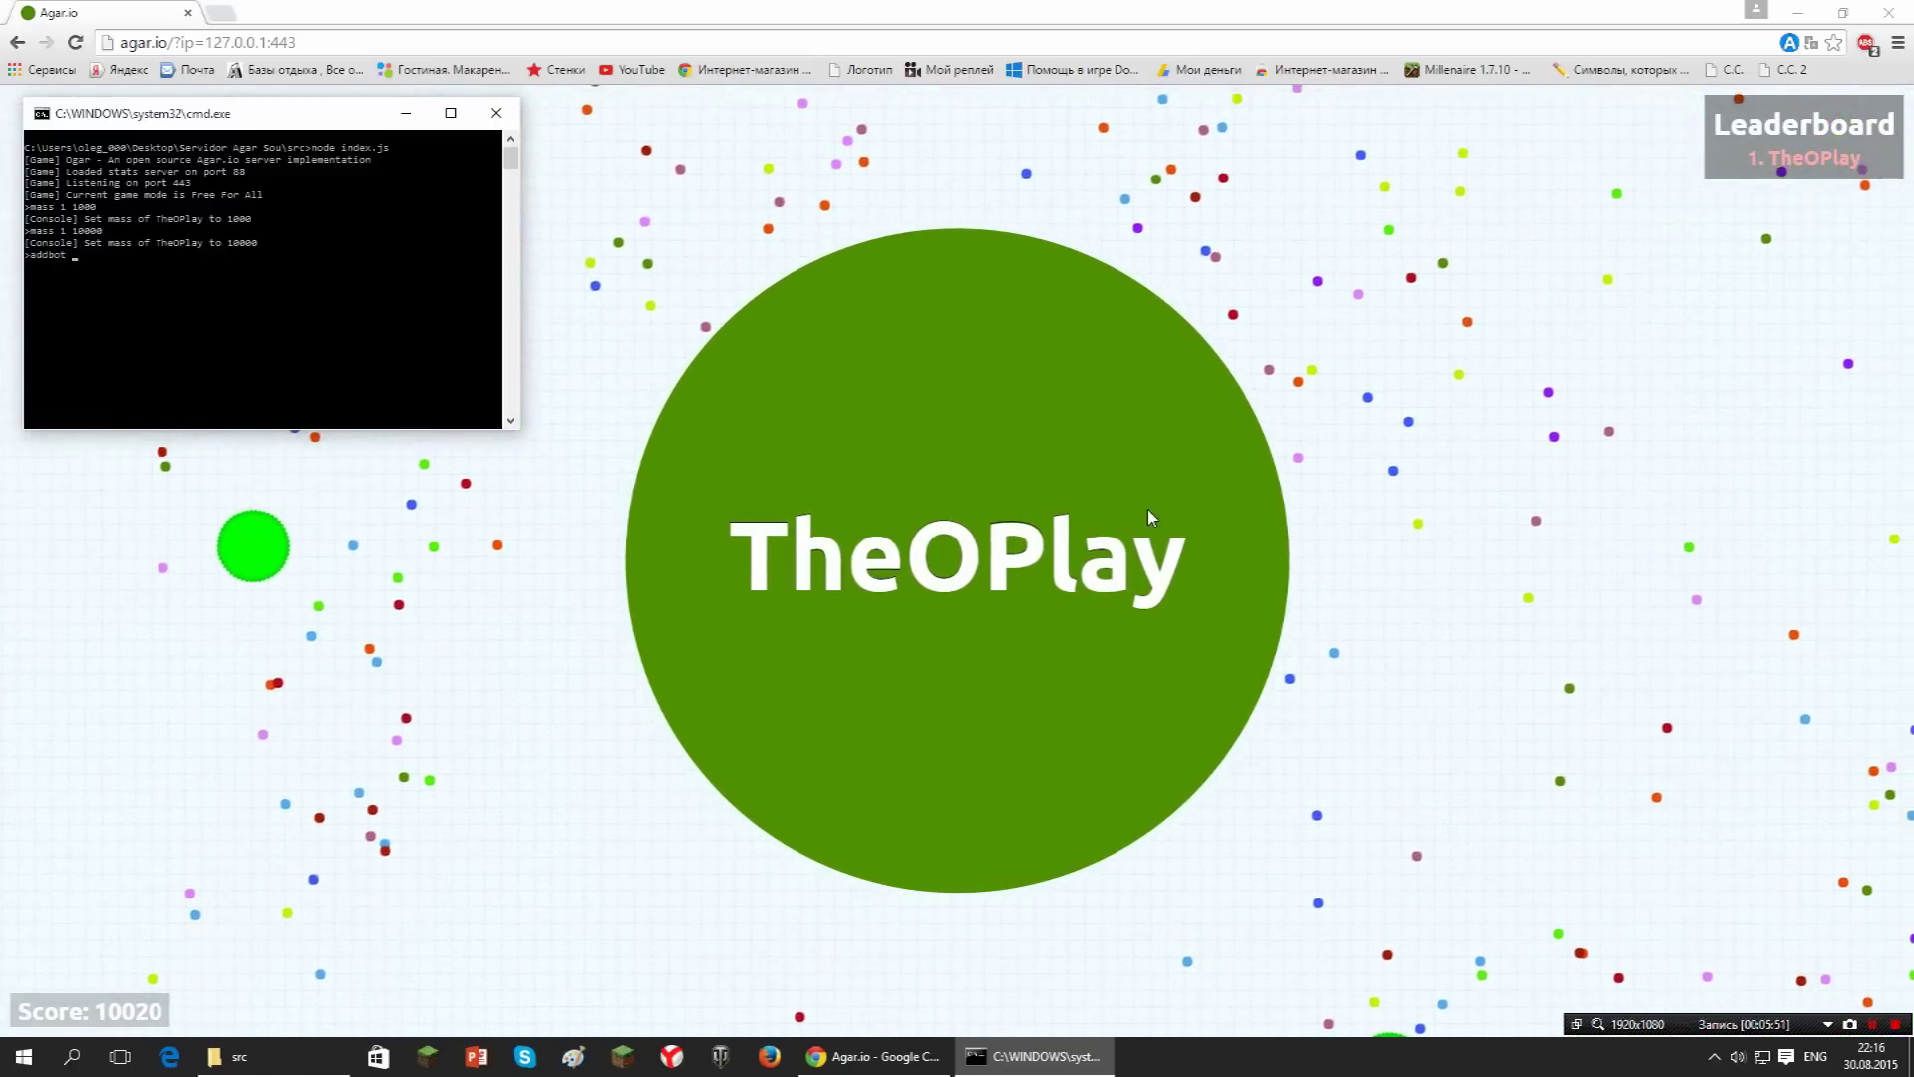
Run addbot 100 twice in the server console to add two batches of 100 bots.
{"action": "type", "text": "100"}
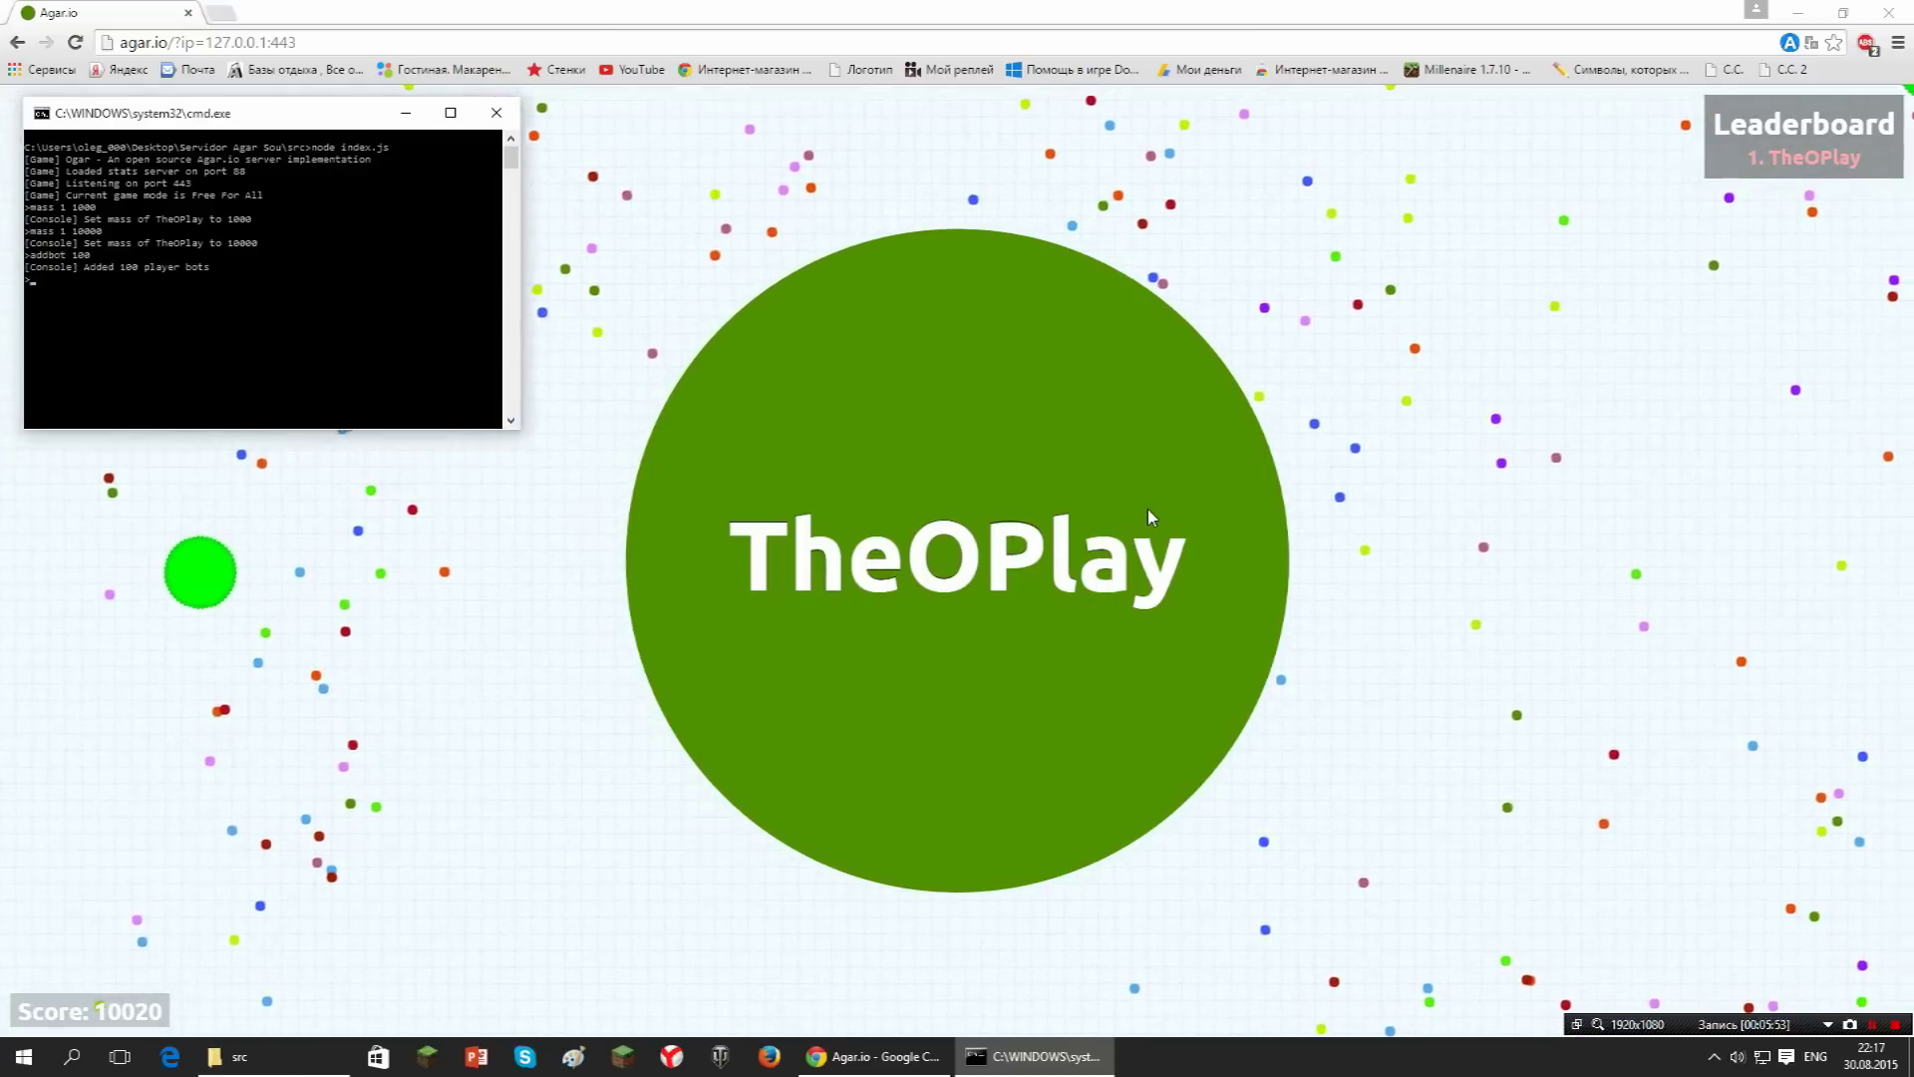
{"action": "key", "text": "Return"}
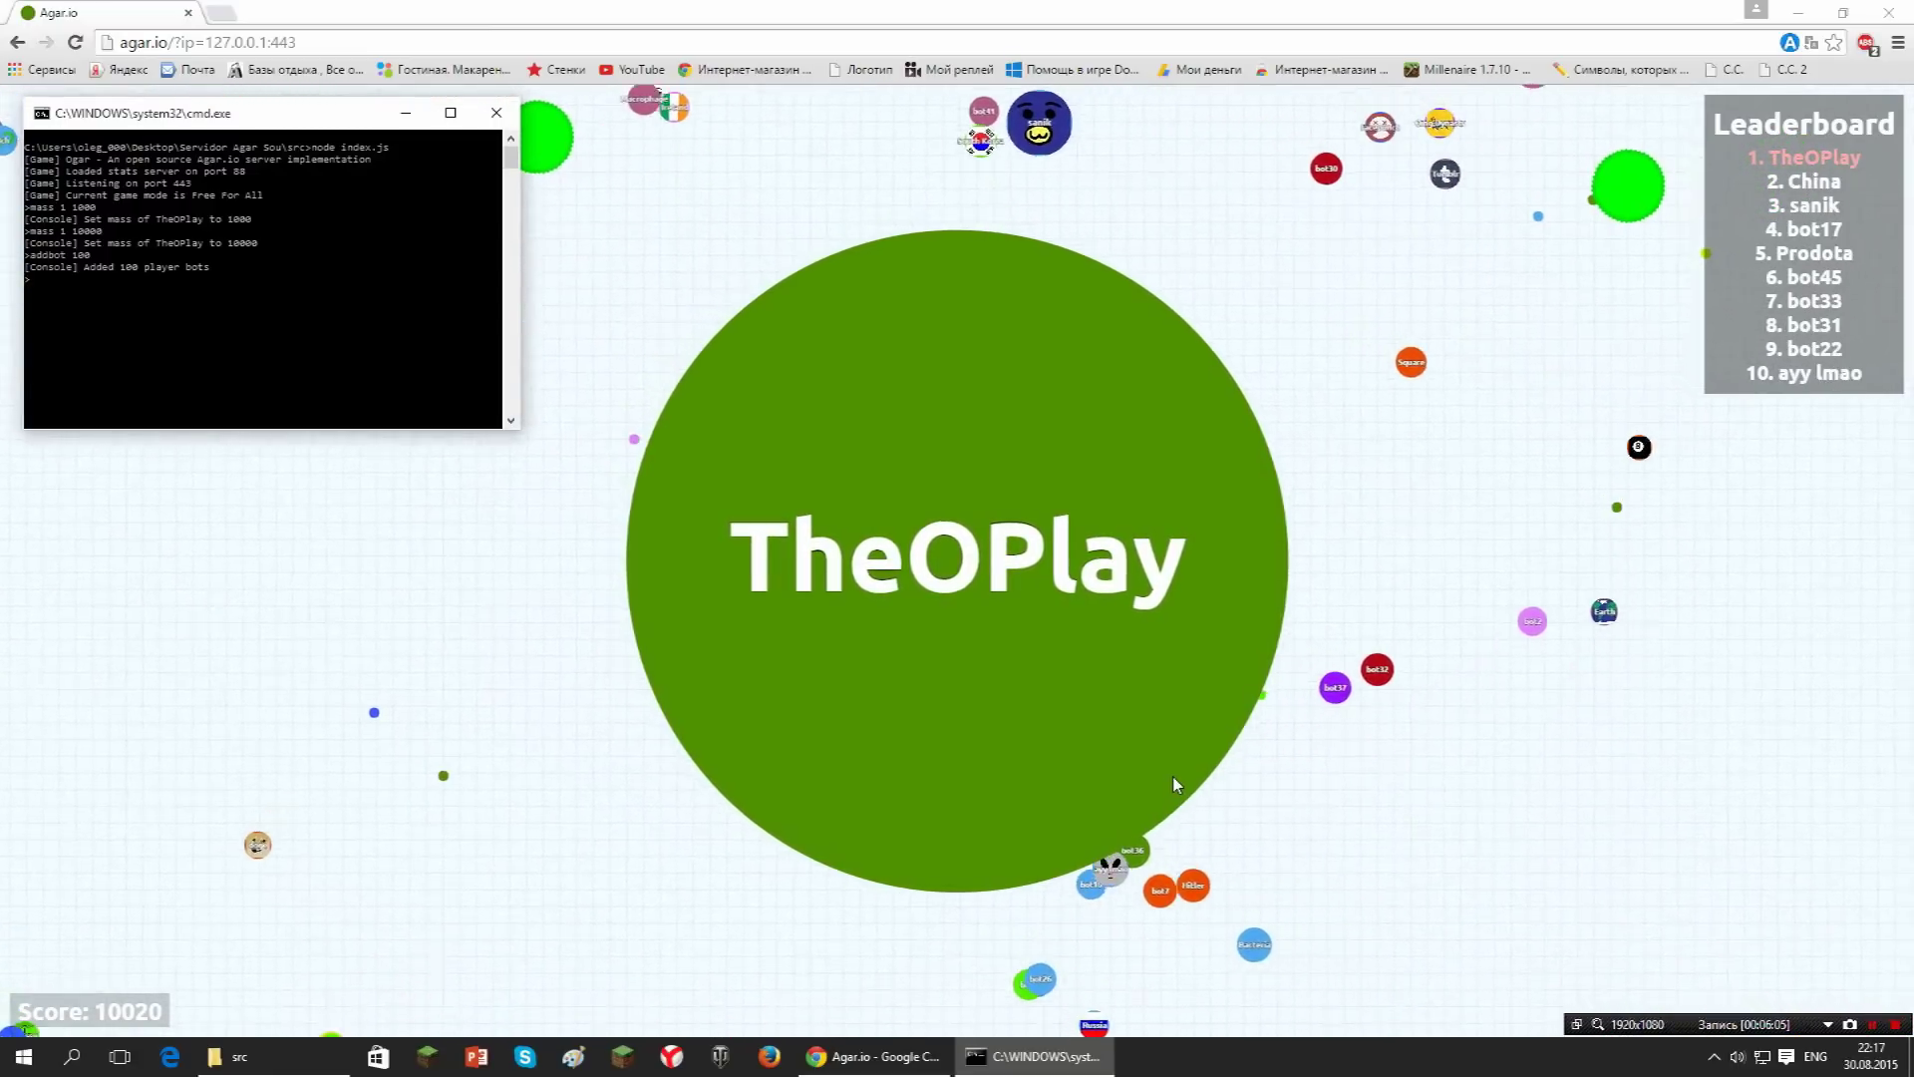
{"action": "type", "text": "add"}
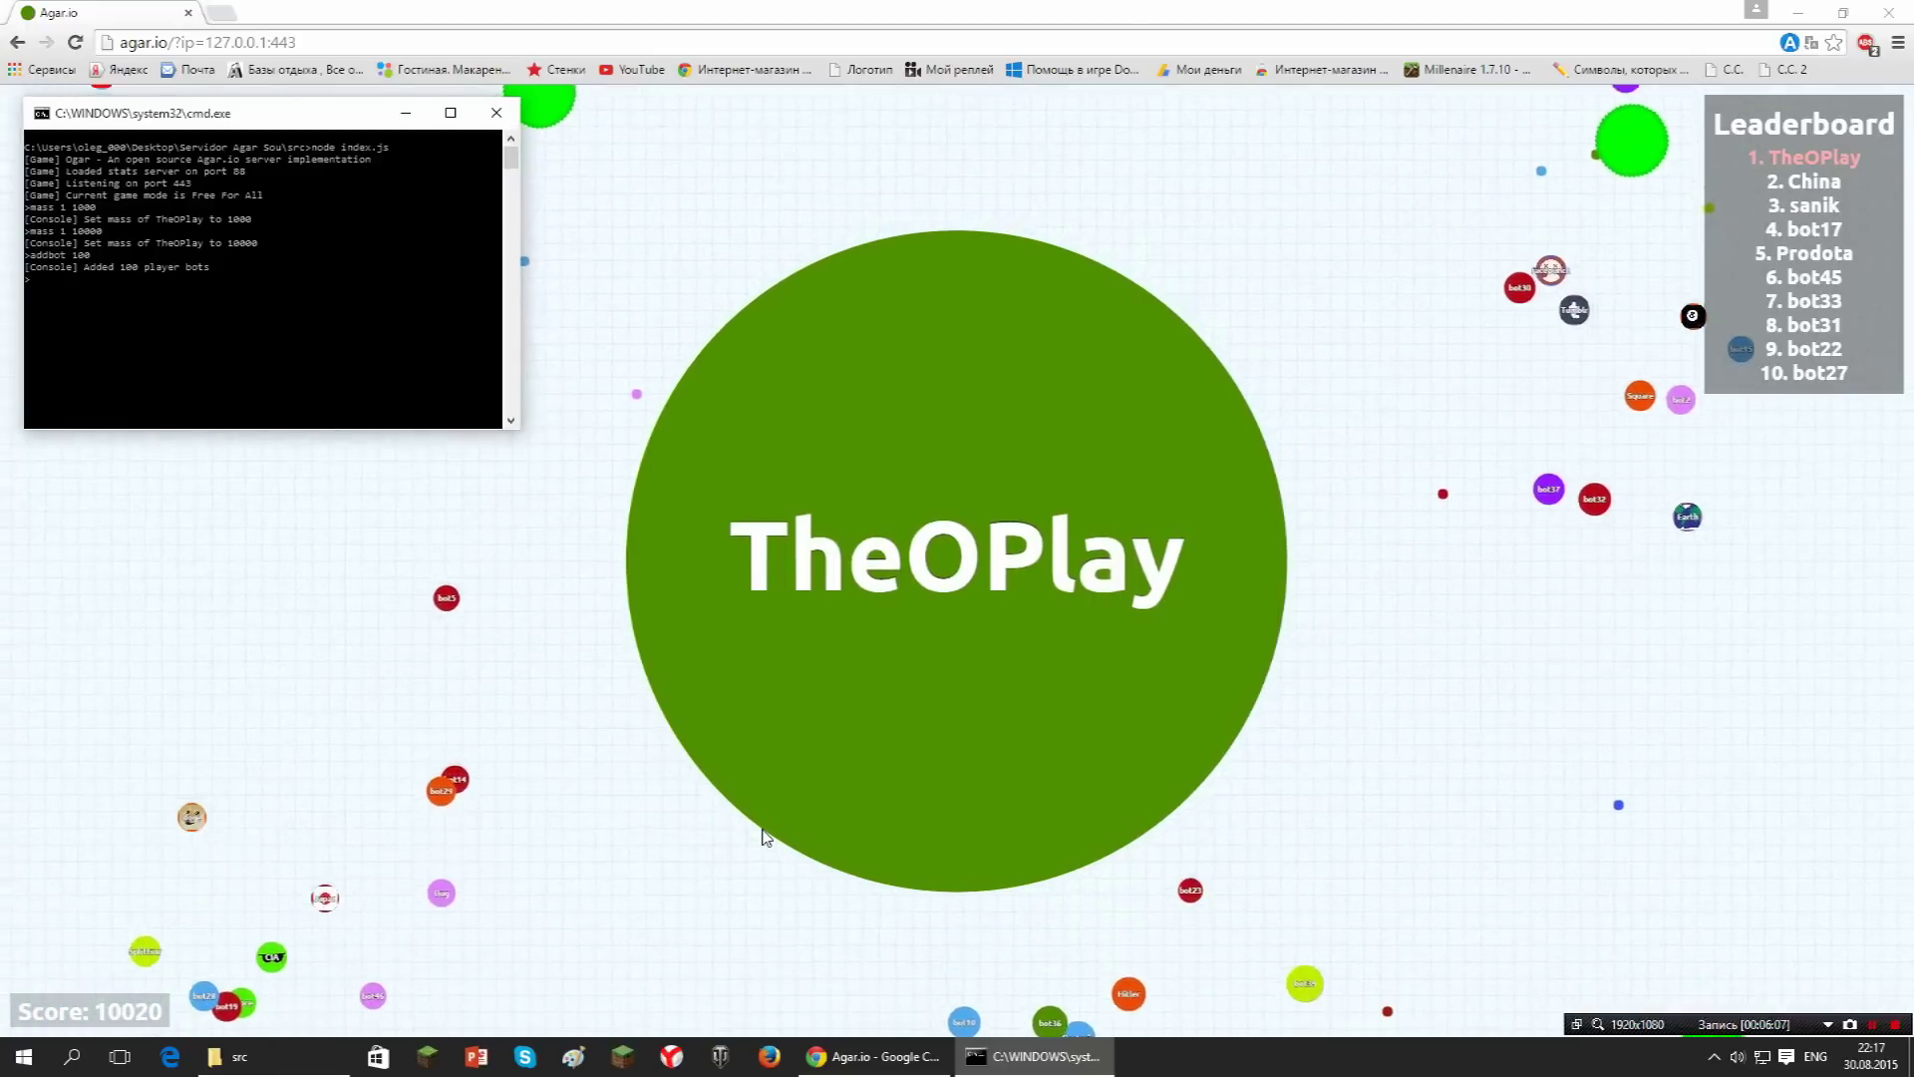
{"action": "type", "text": "bot 10"}
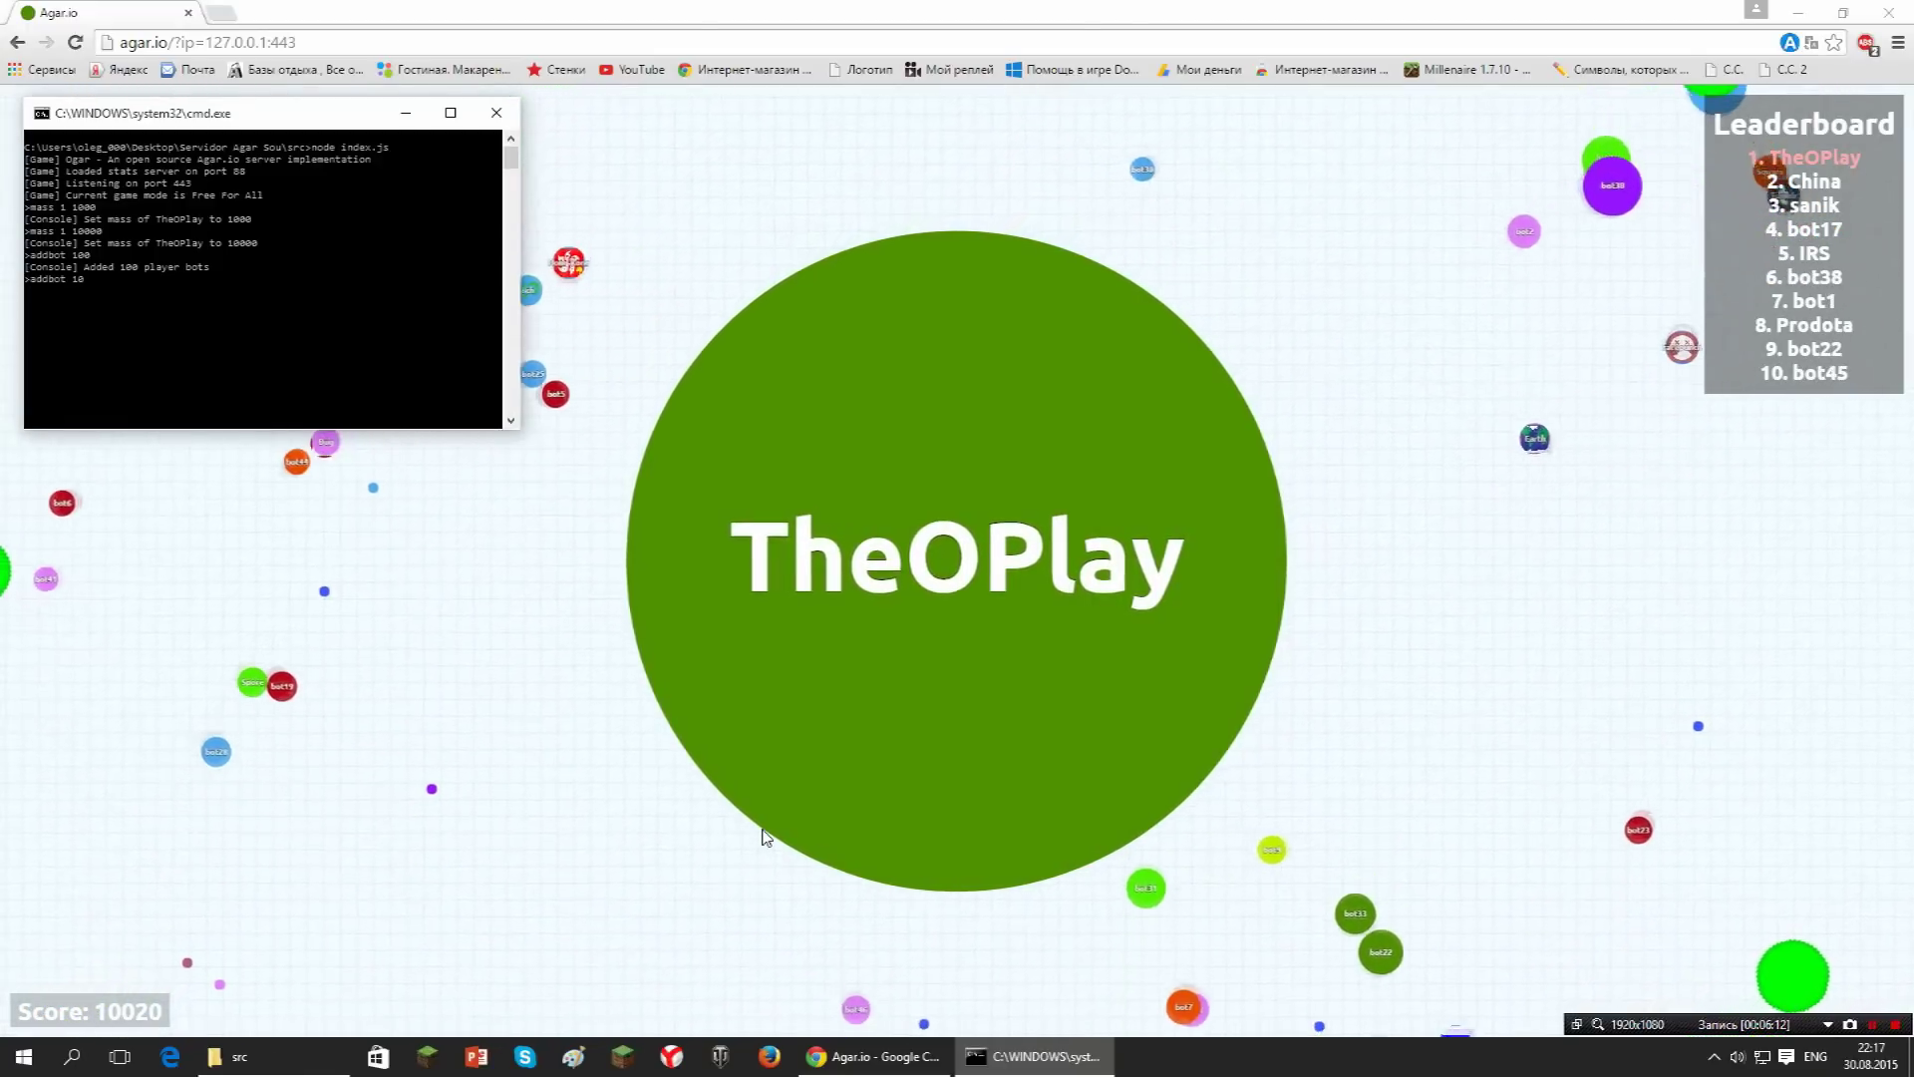
{"action": "type", "text": "0"}
{"action": "key", "text": "Return"}
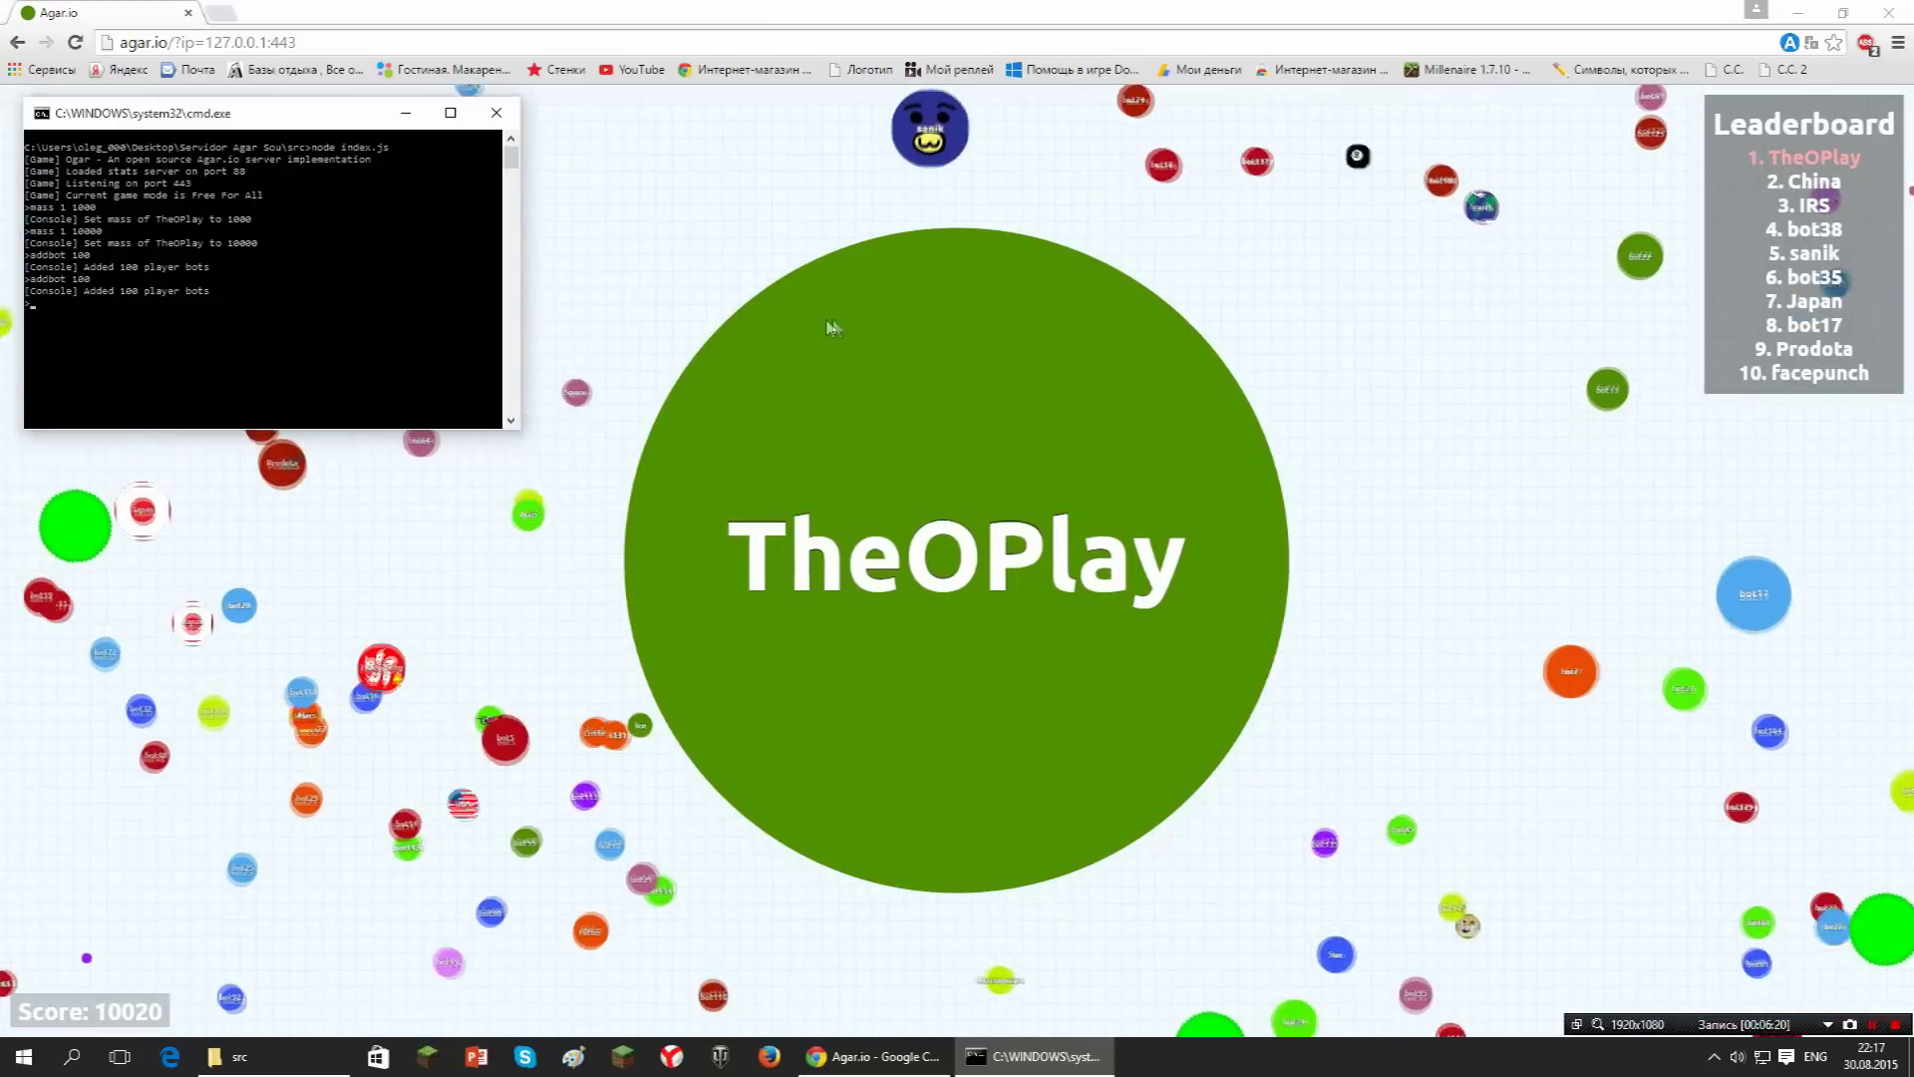
Run kill 1 in the server console to remove player 1's cell, and dismiss the match results in the game.
{"action": "type", "text": "kill"}
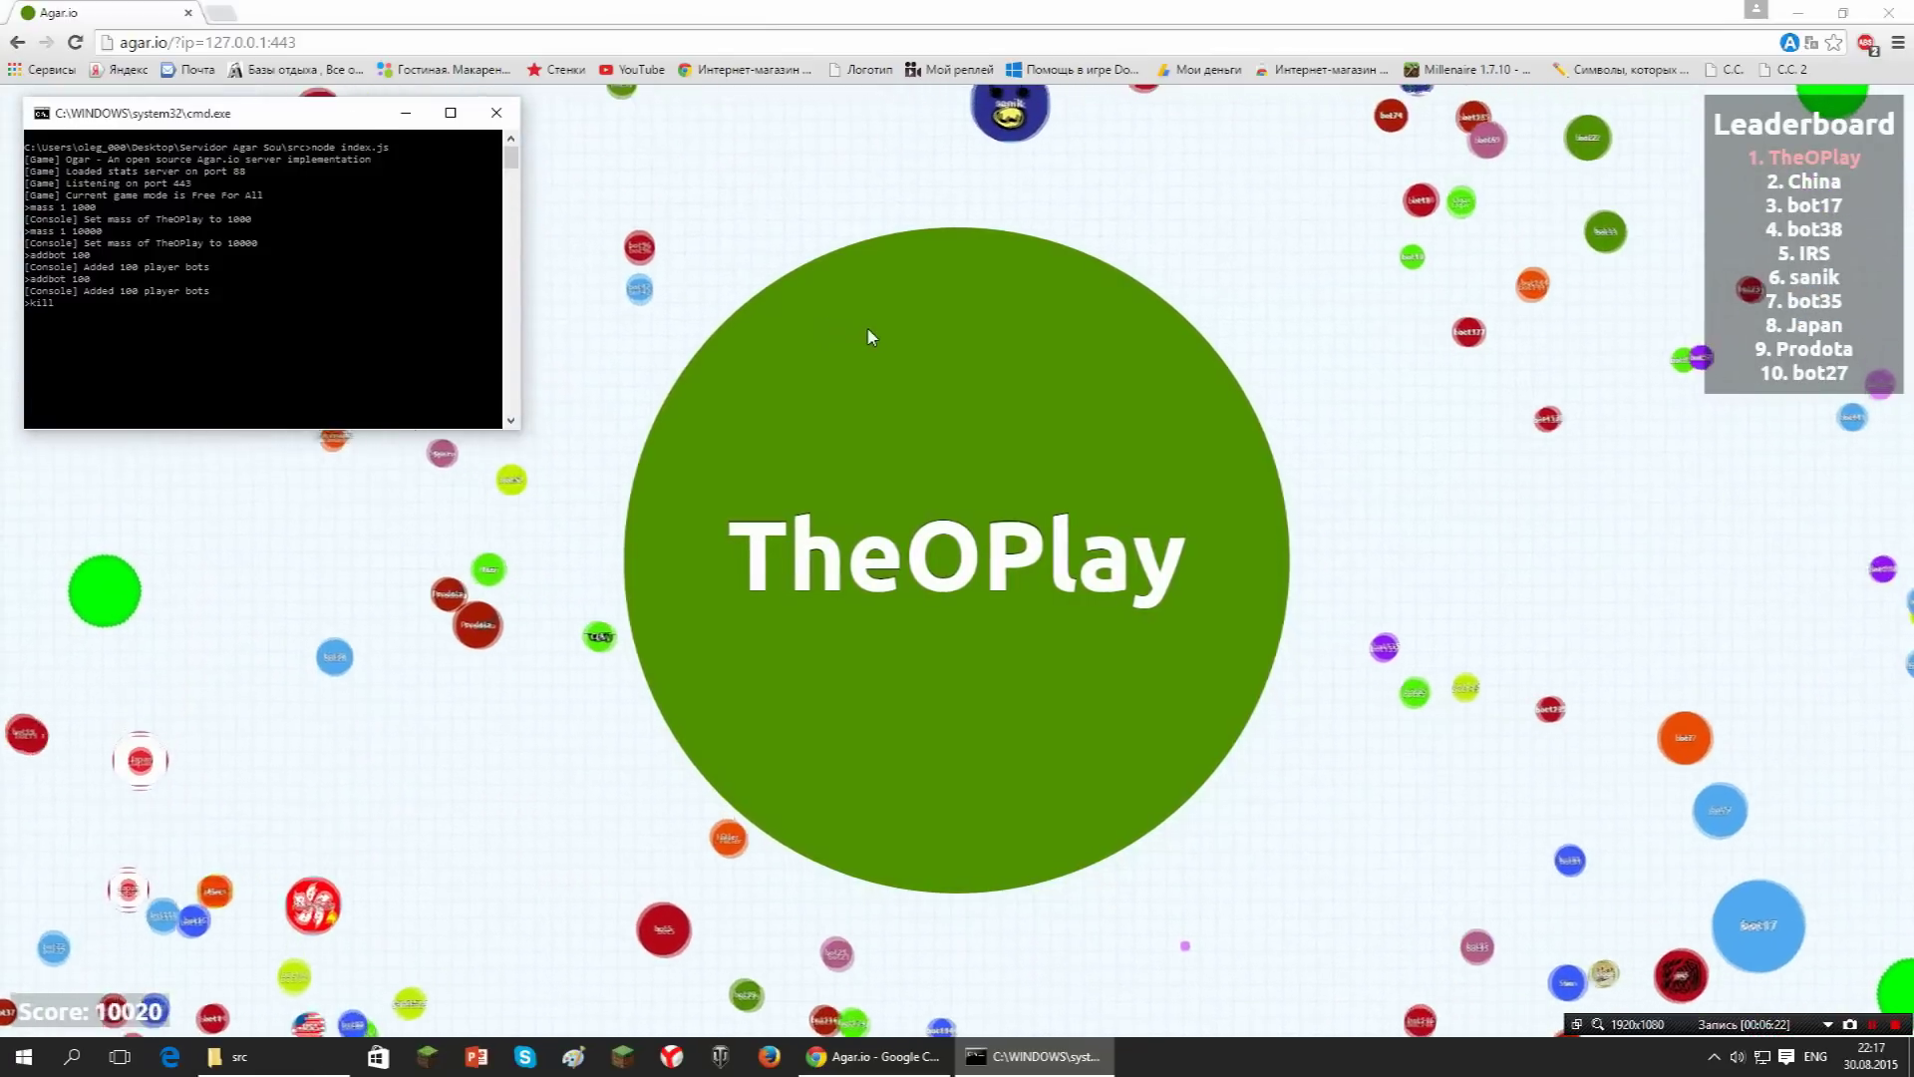
{"action": "key", "text": "BackSpace"}
{"action": "key", "text": "BackSpace"}
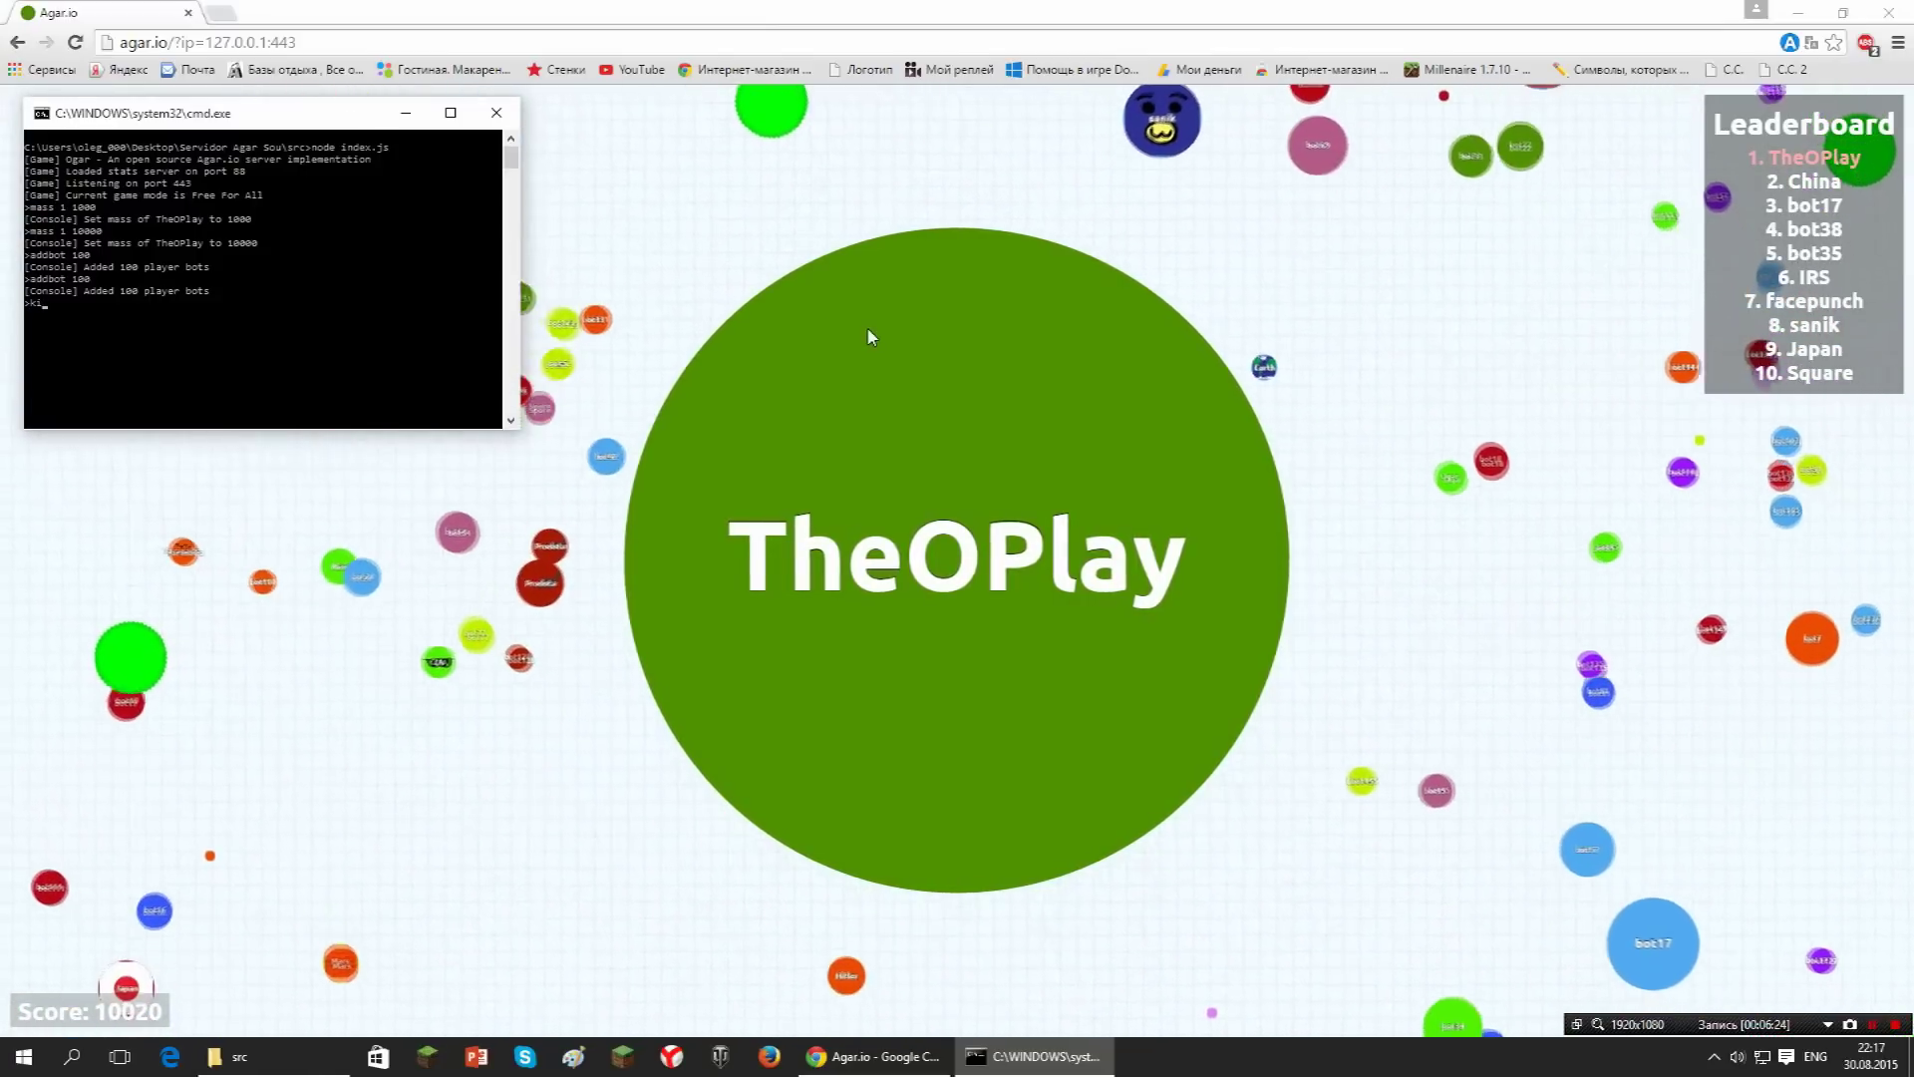
{"action": "key", "text": "BackSpace"}
{"action": "key", "text": "BackSpace"}
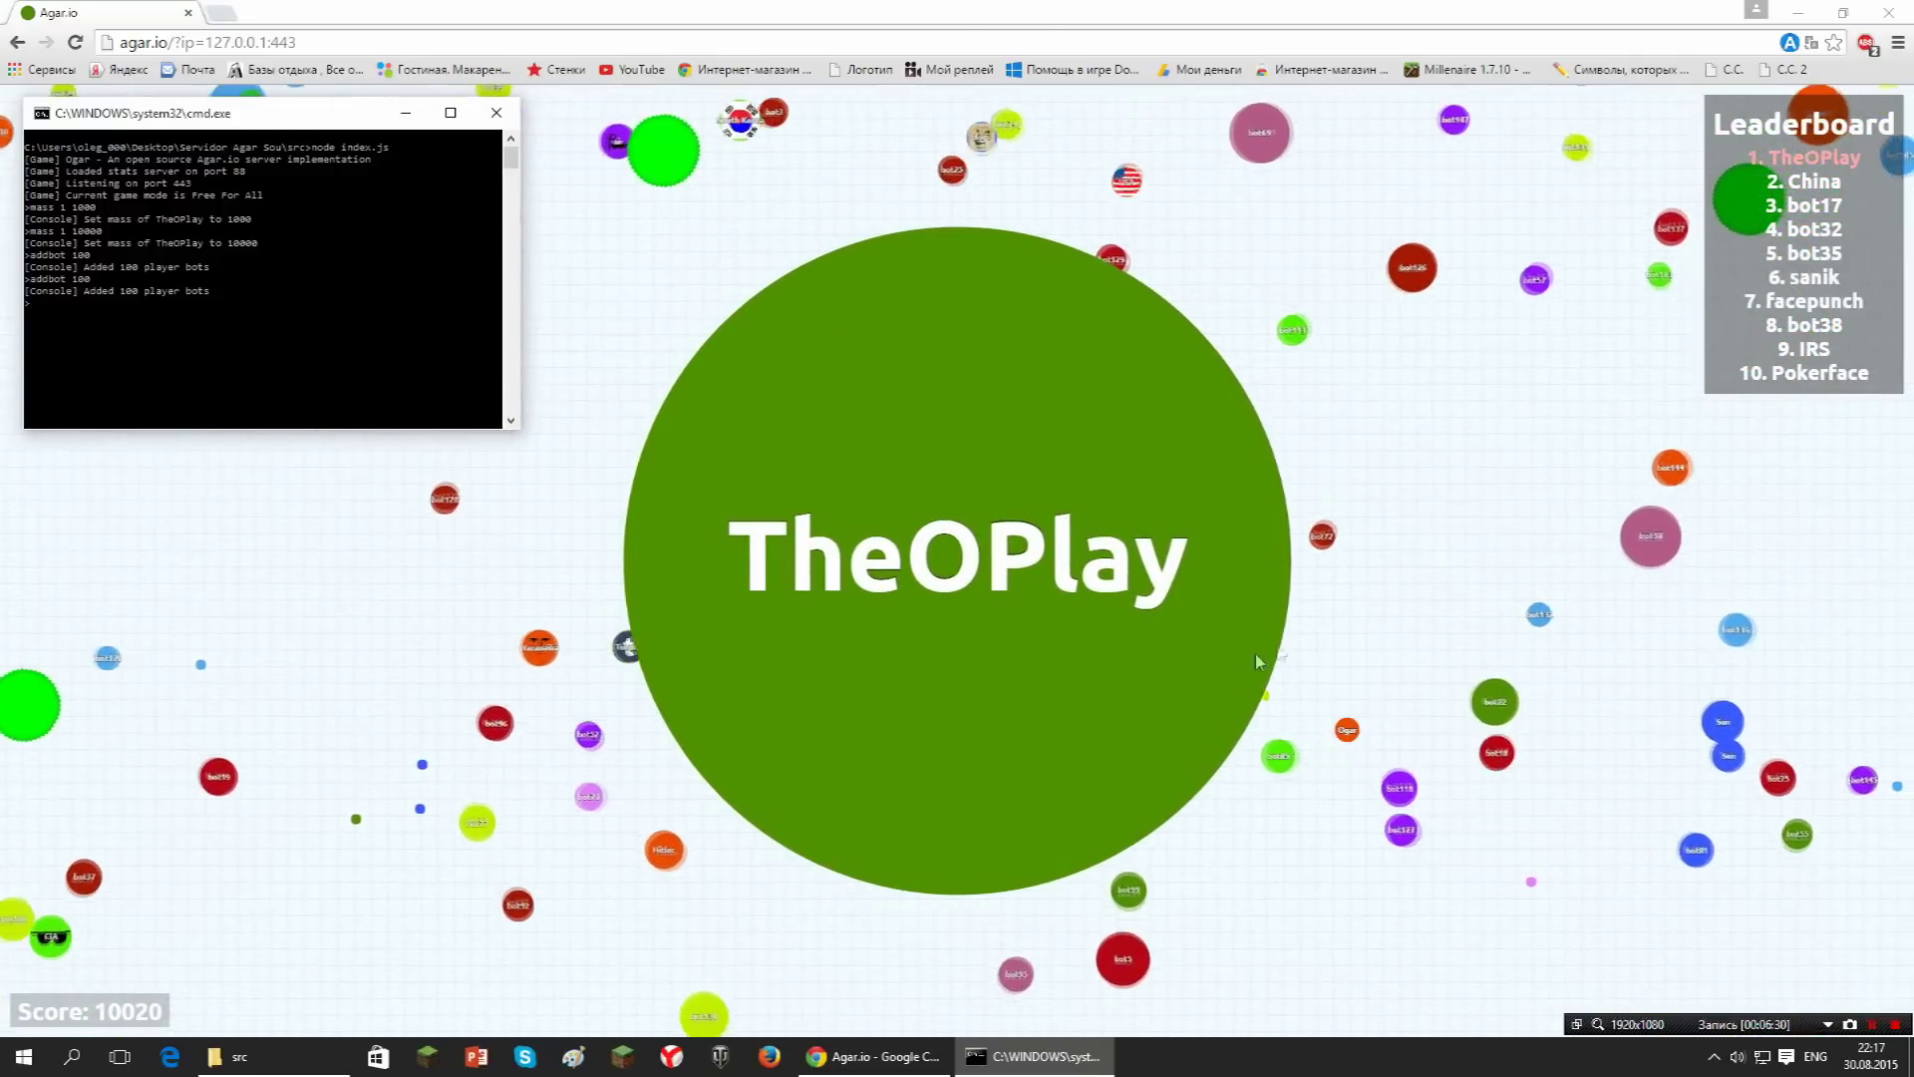
{"action": "type", "text": "ki"}
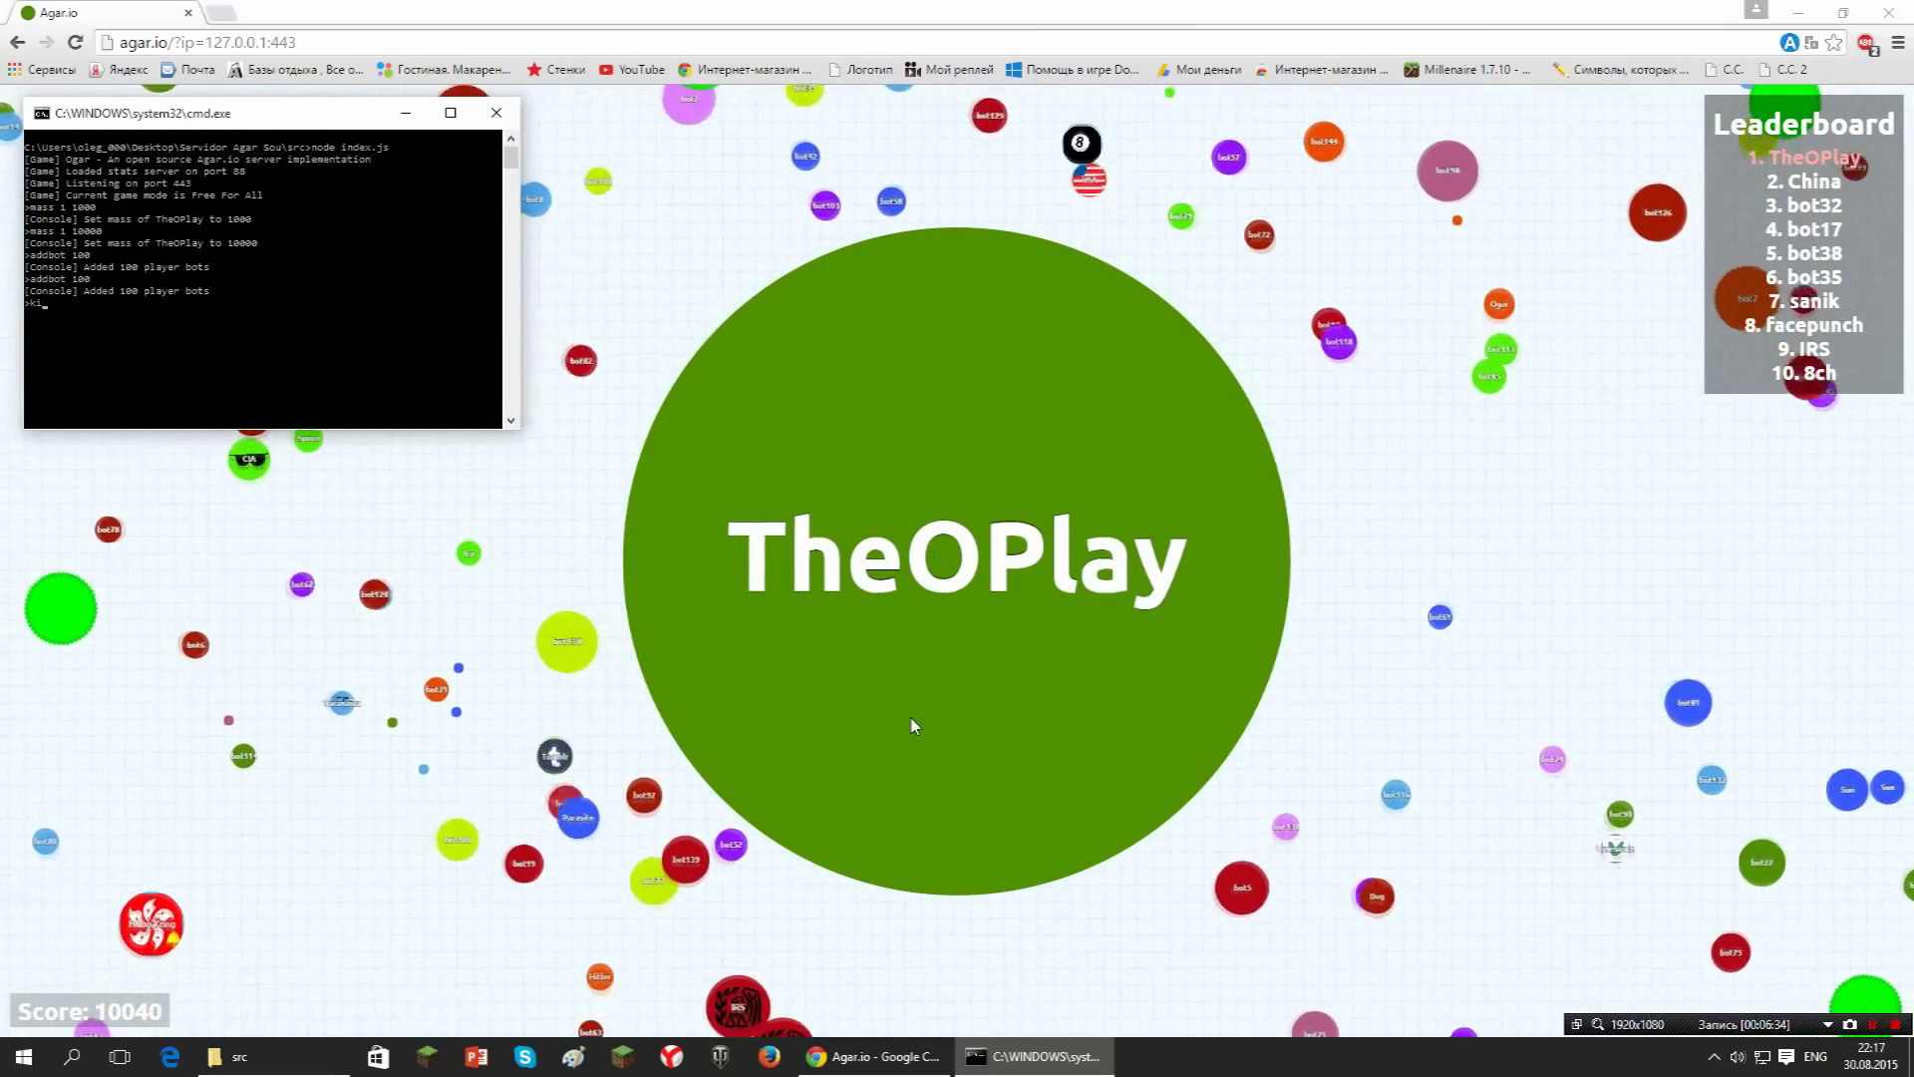
{"action": "type", "text": "ll 1"}
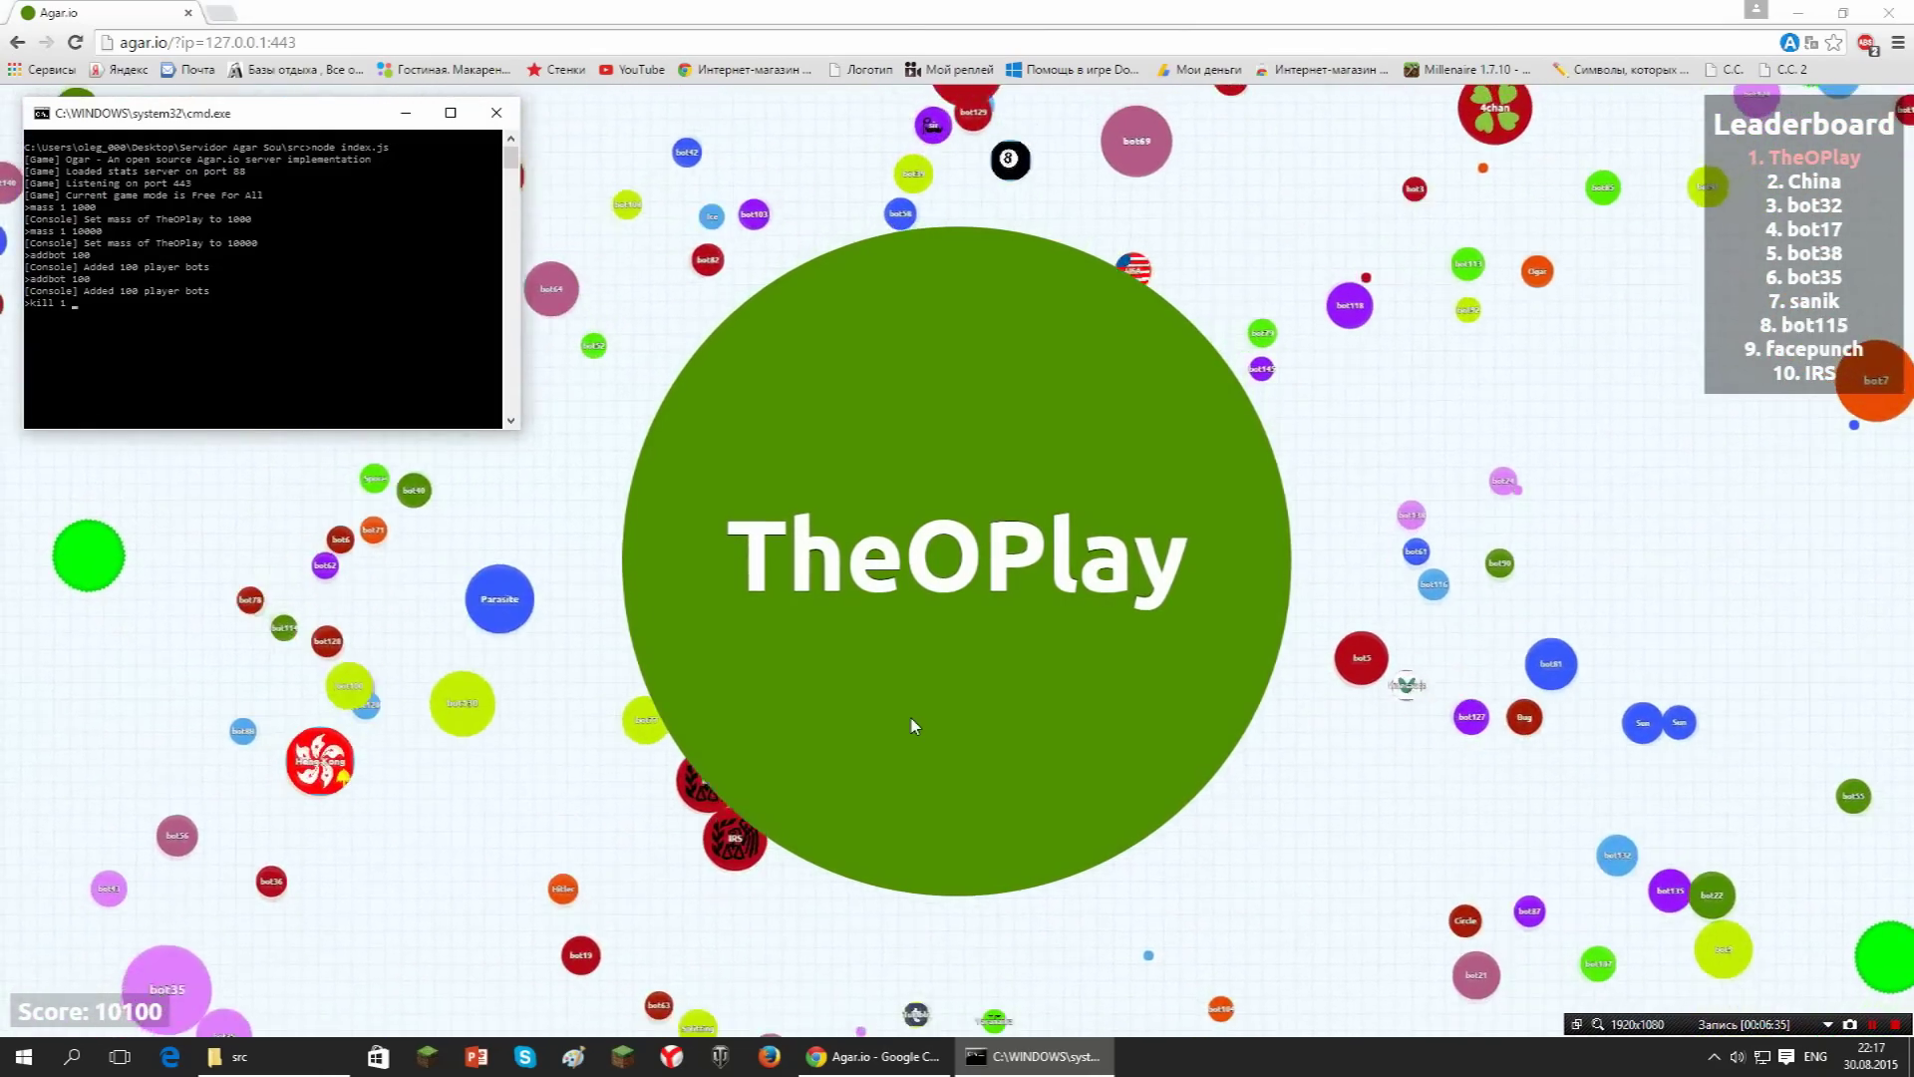
{"action": "key", "text": "Return"}
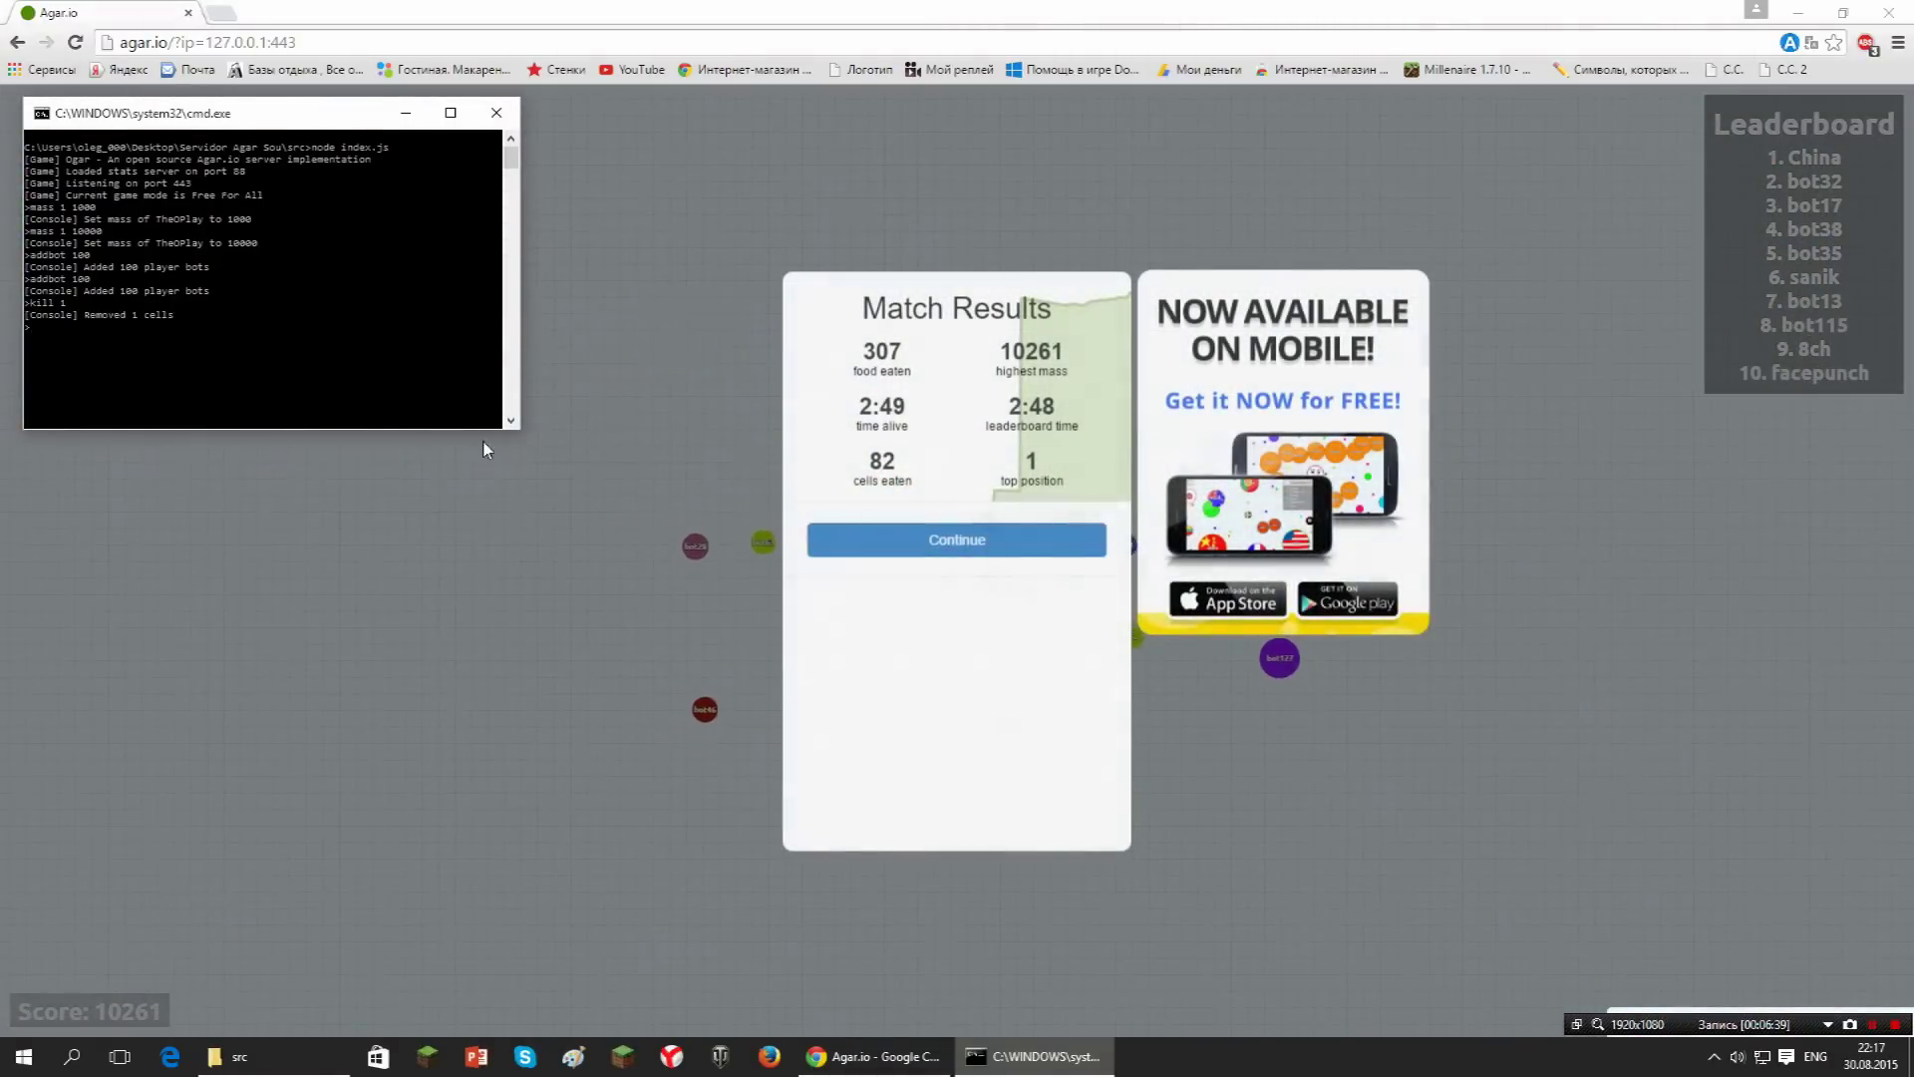
{"action": "left_click", "coordinate": [980, 529]}
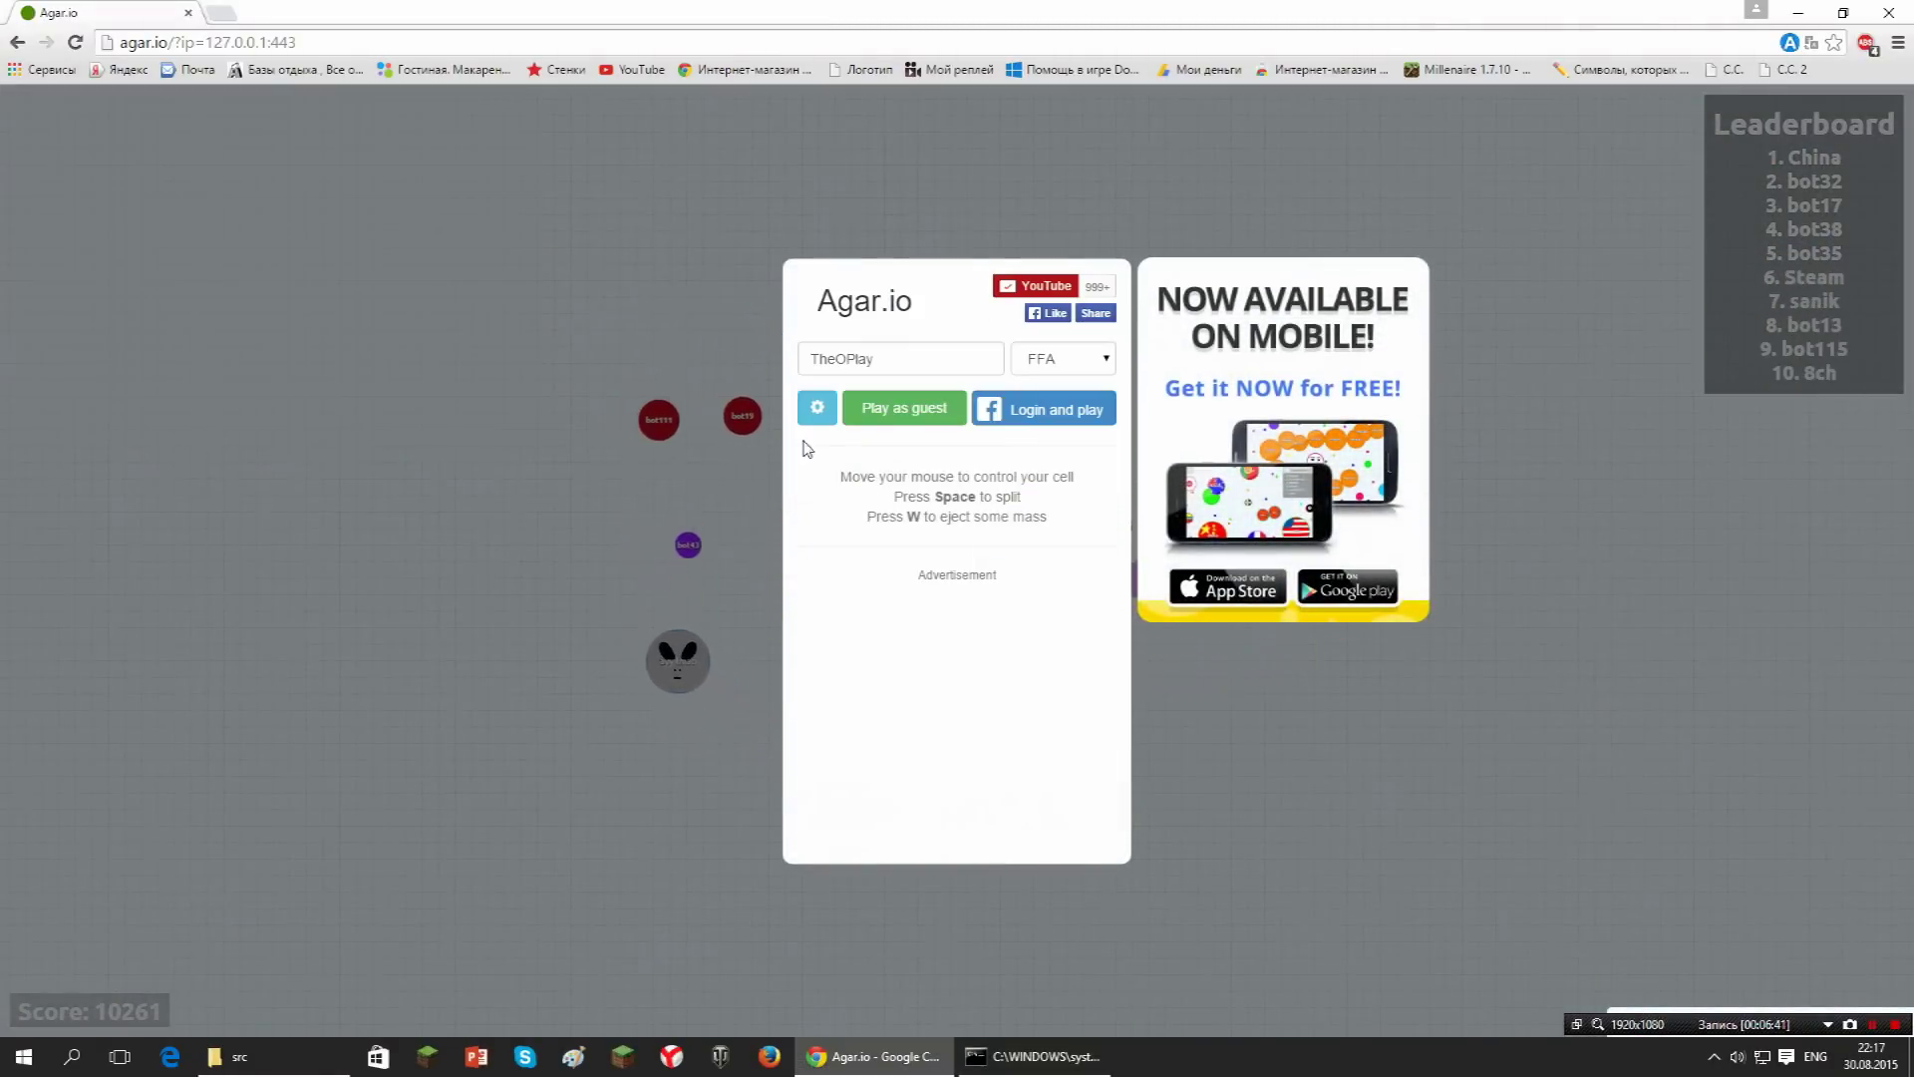
Prepare the command mass 1 12000 in the server console without executing it.
{"action": "key", "text": "alt+Tab"}
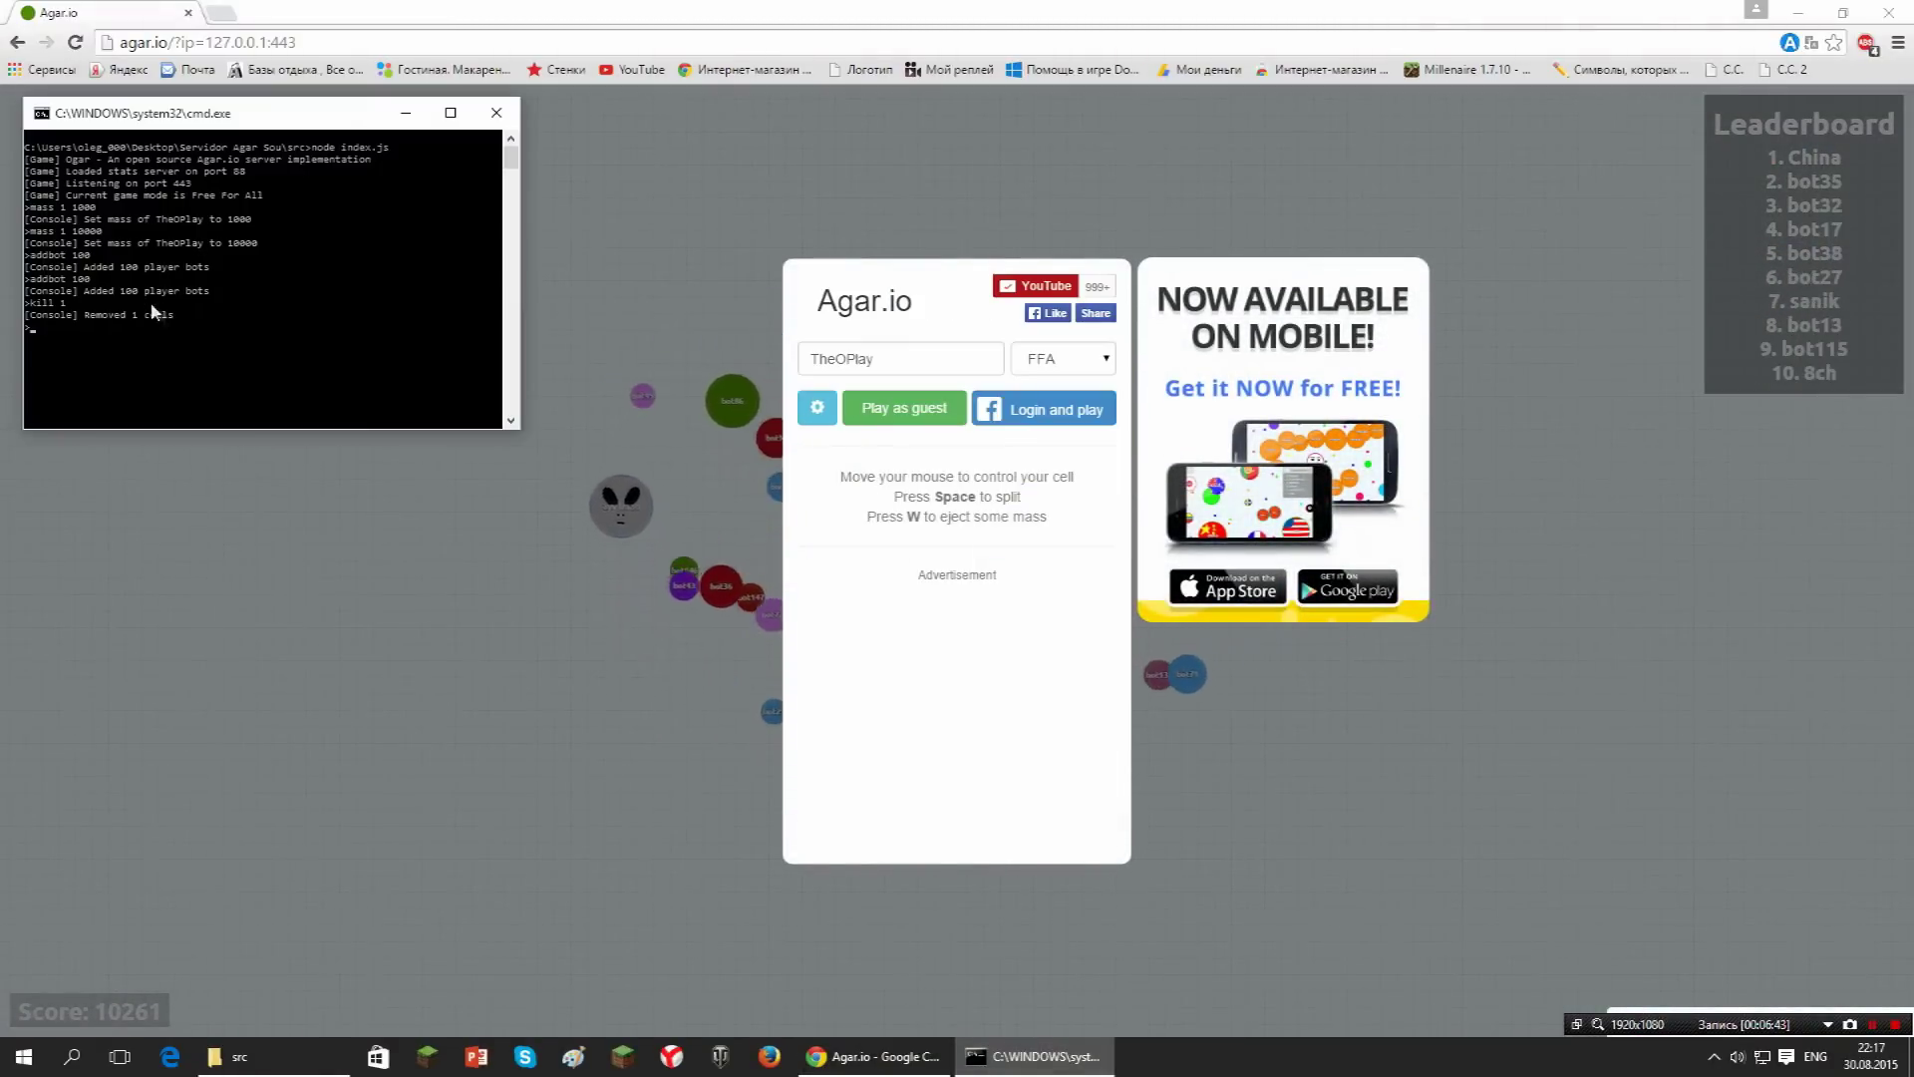
{"action": "type", "text": "mass 1"}
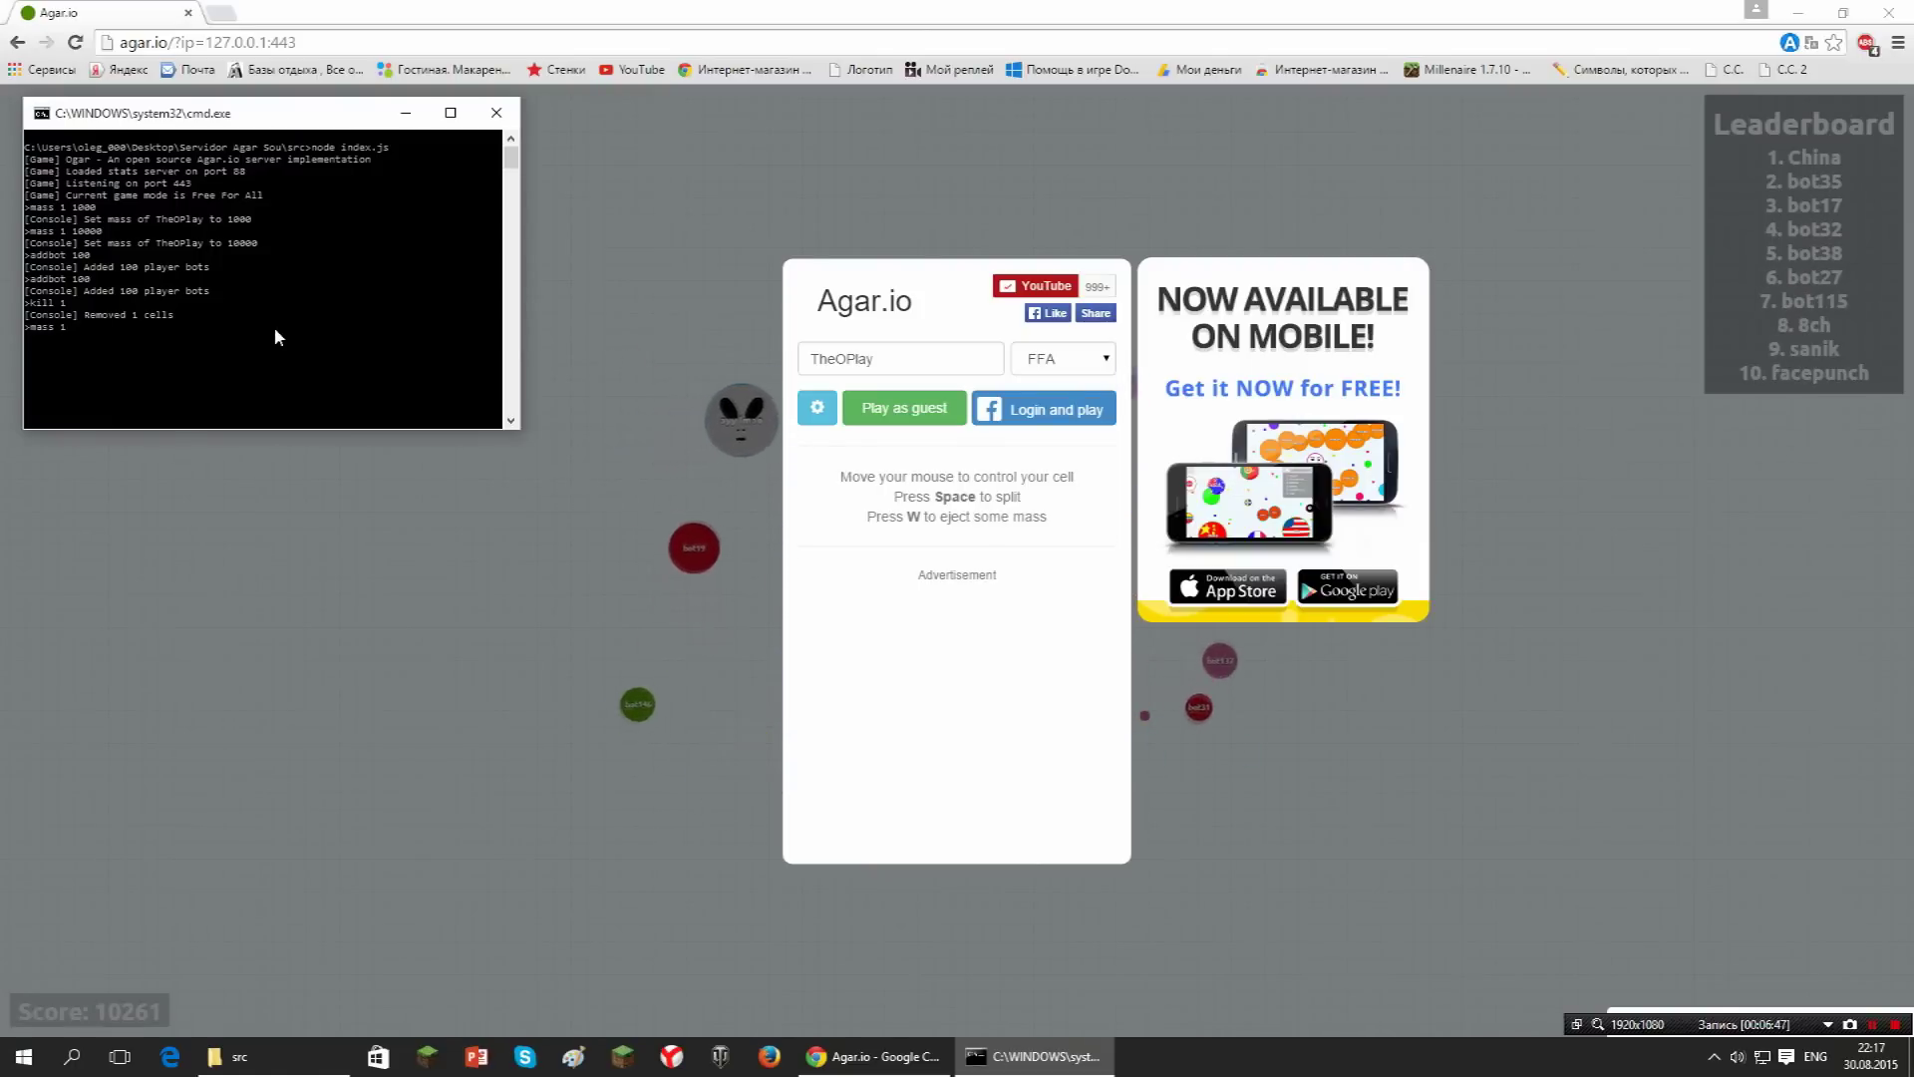
{"action": "type", "text": " 15"}
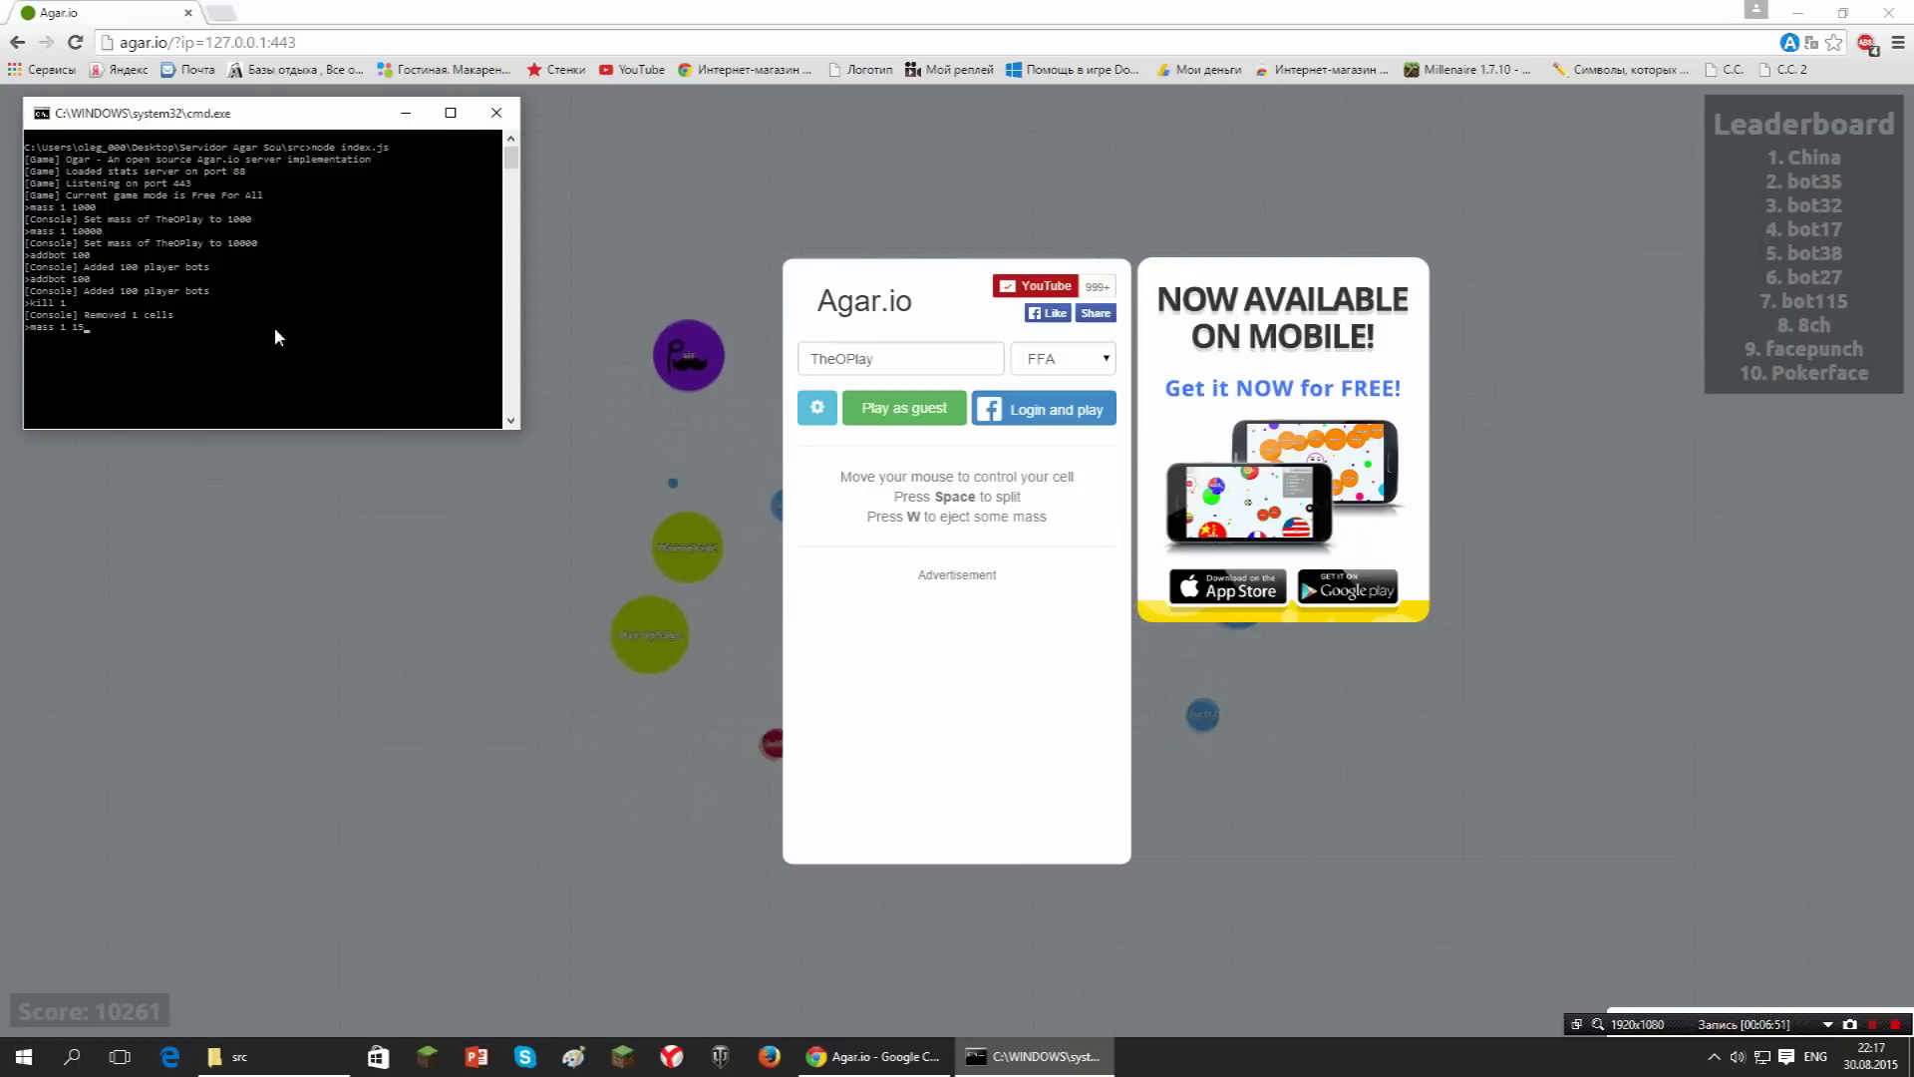
{"action": "type", "text": "0"}
{"action": "key", "text": "BackSpace"}
{"action": "key", "text": "BackSpace"}
{"action": "type", "text": "2000"}
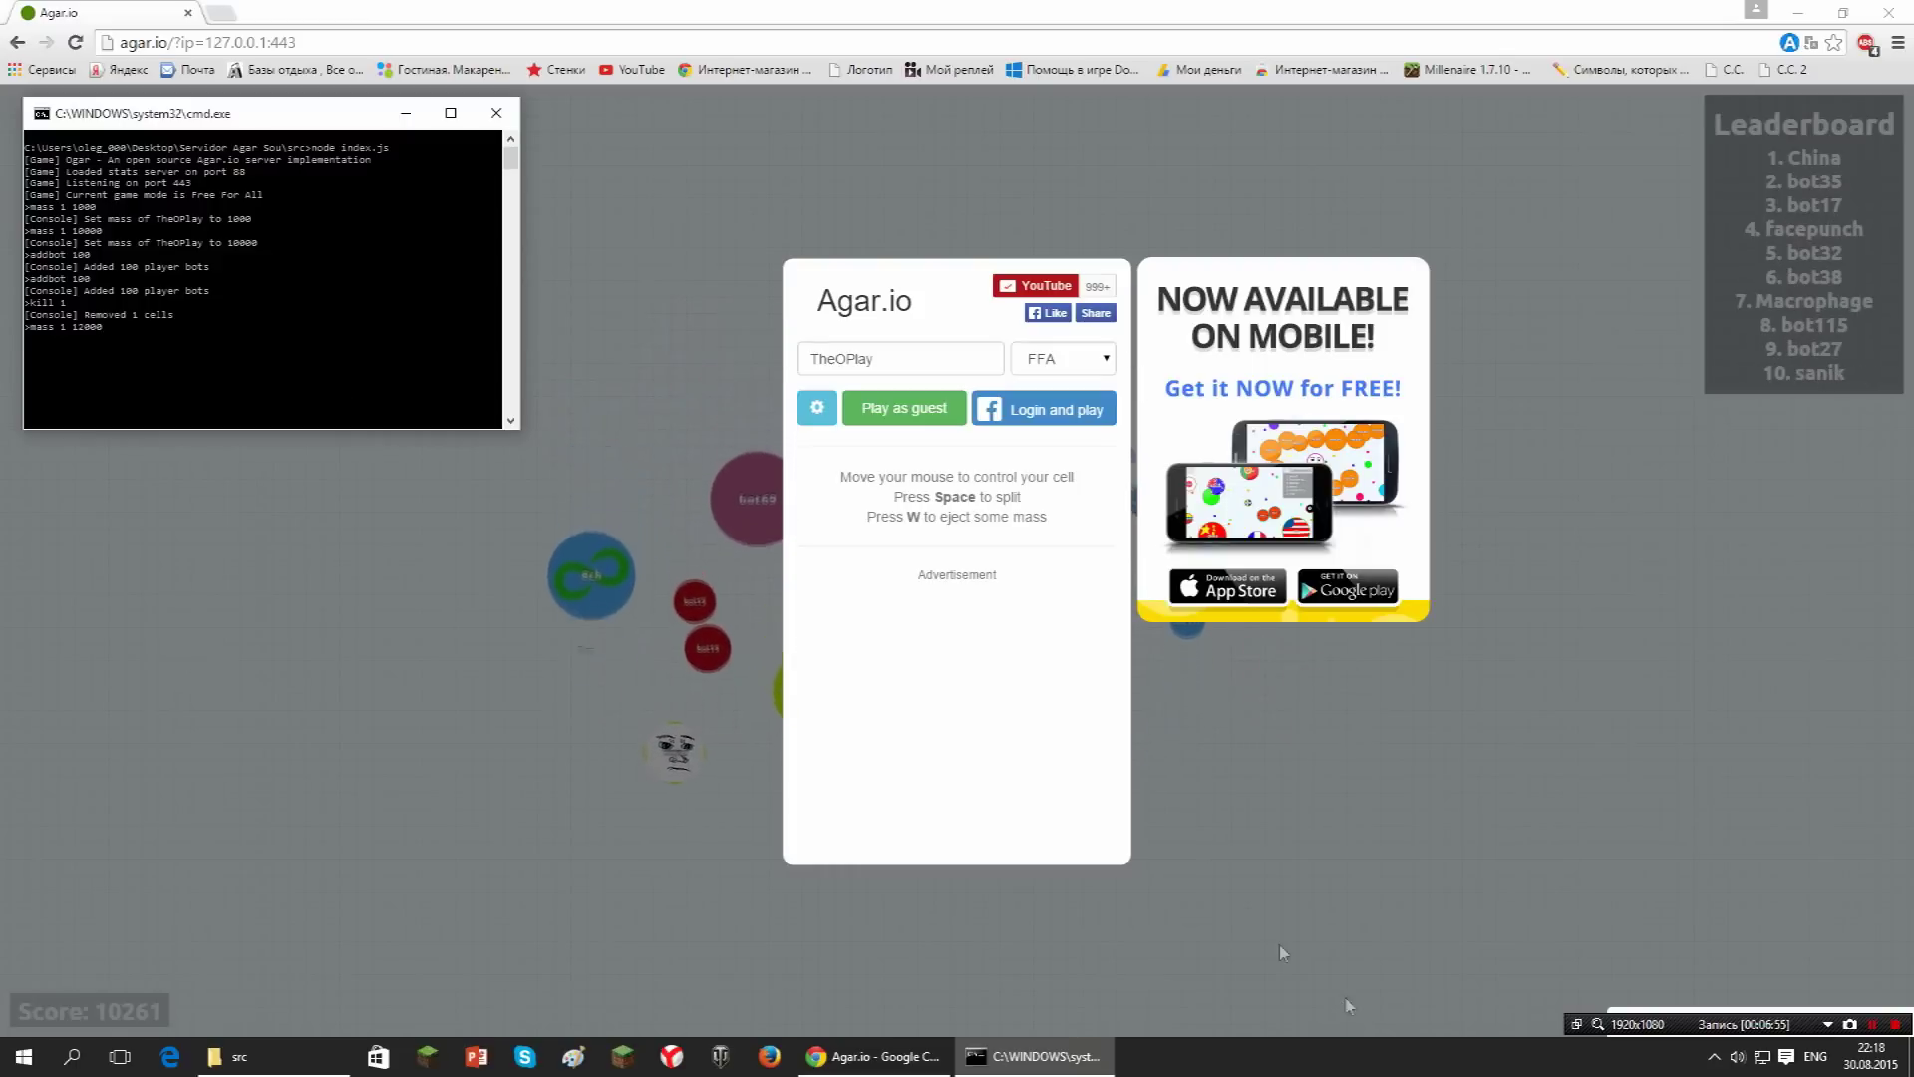
Rejoin the game as a guest, retrying if the cell gets eaten, and execute the prepared mass 1 12000 command.
{"action": "left_click", "coordinate": [877, 410]}
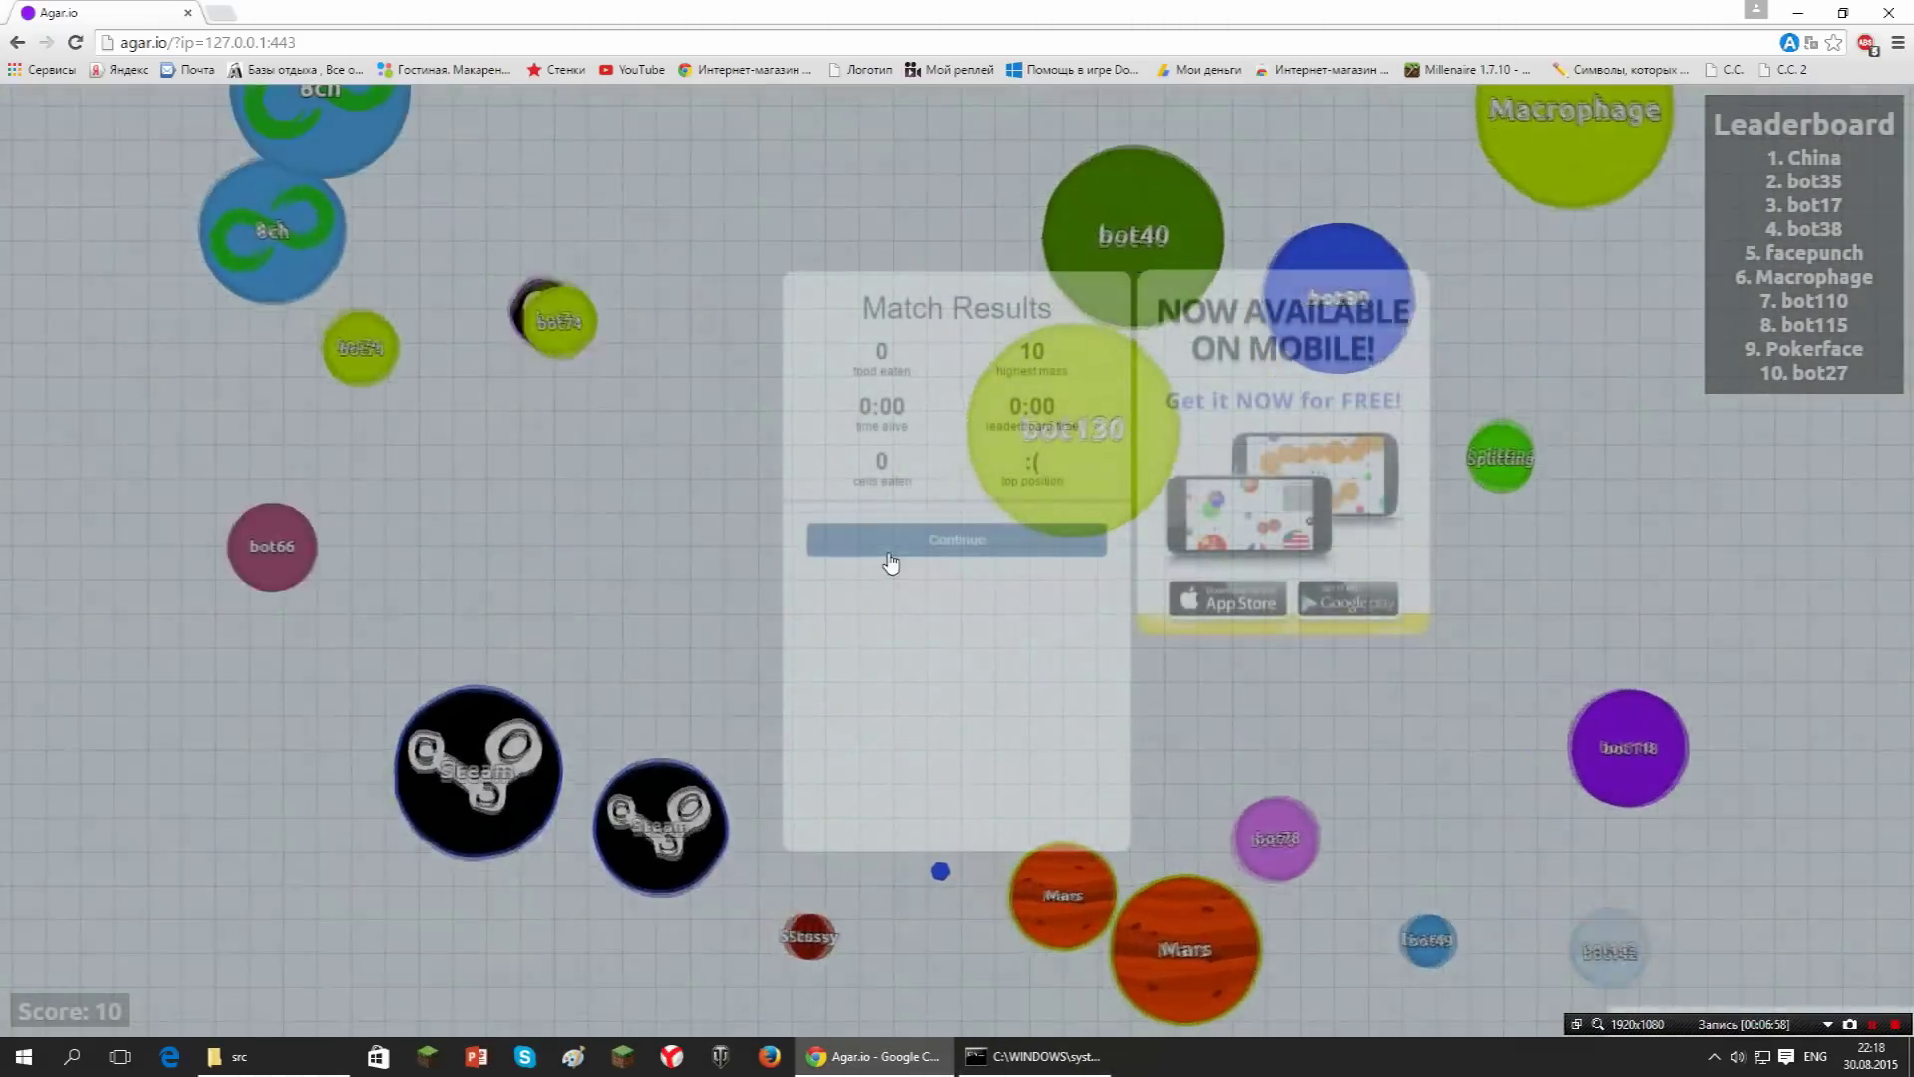
{"action": "left_click", "coordinate": [890, 554]}
{"action": "left_click", "coordinate": [877, 410]}
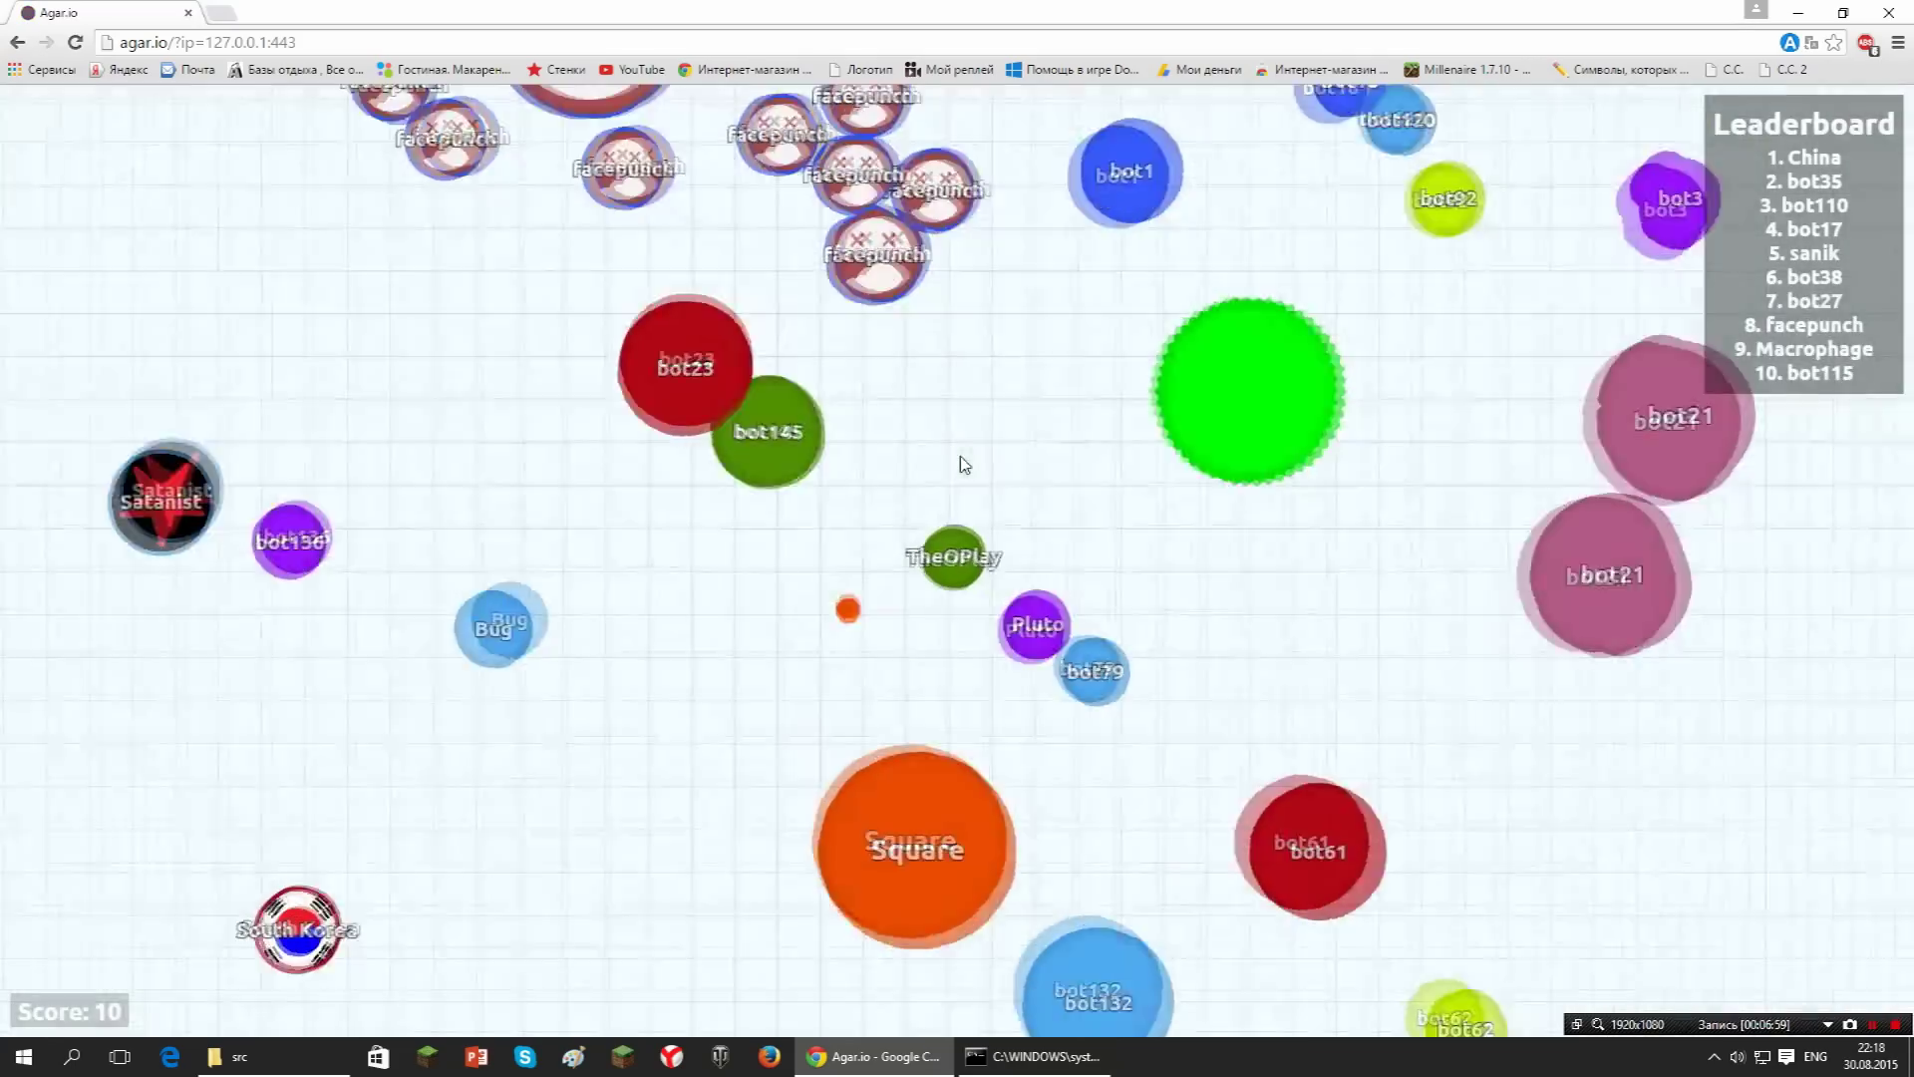
{"action": "key", "text": "alt+Tab"}
{"action": "key", "text": "Return"}
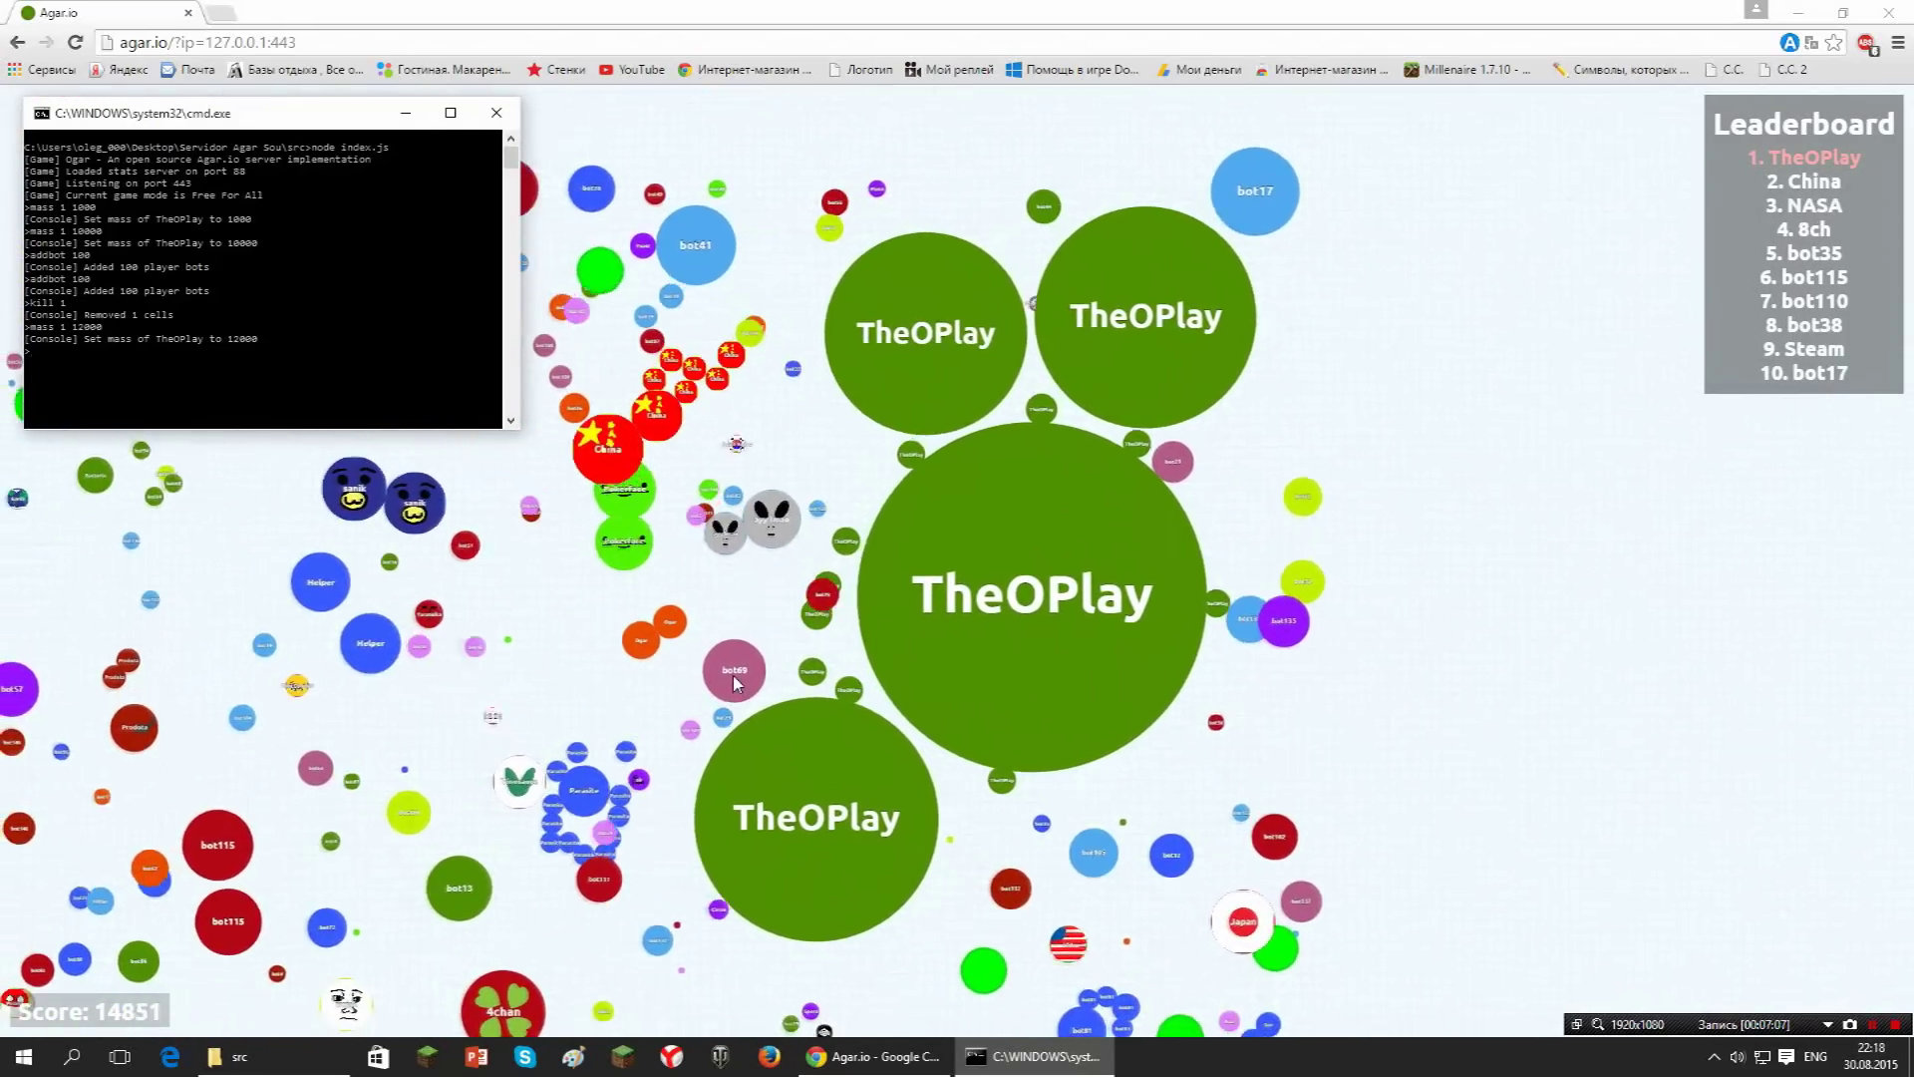
Run mass 1 100000 in the server console to enlarge player 1's cells.
{"action": "type", "text": "mass 1 "}
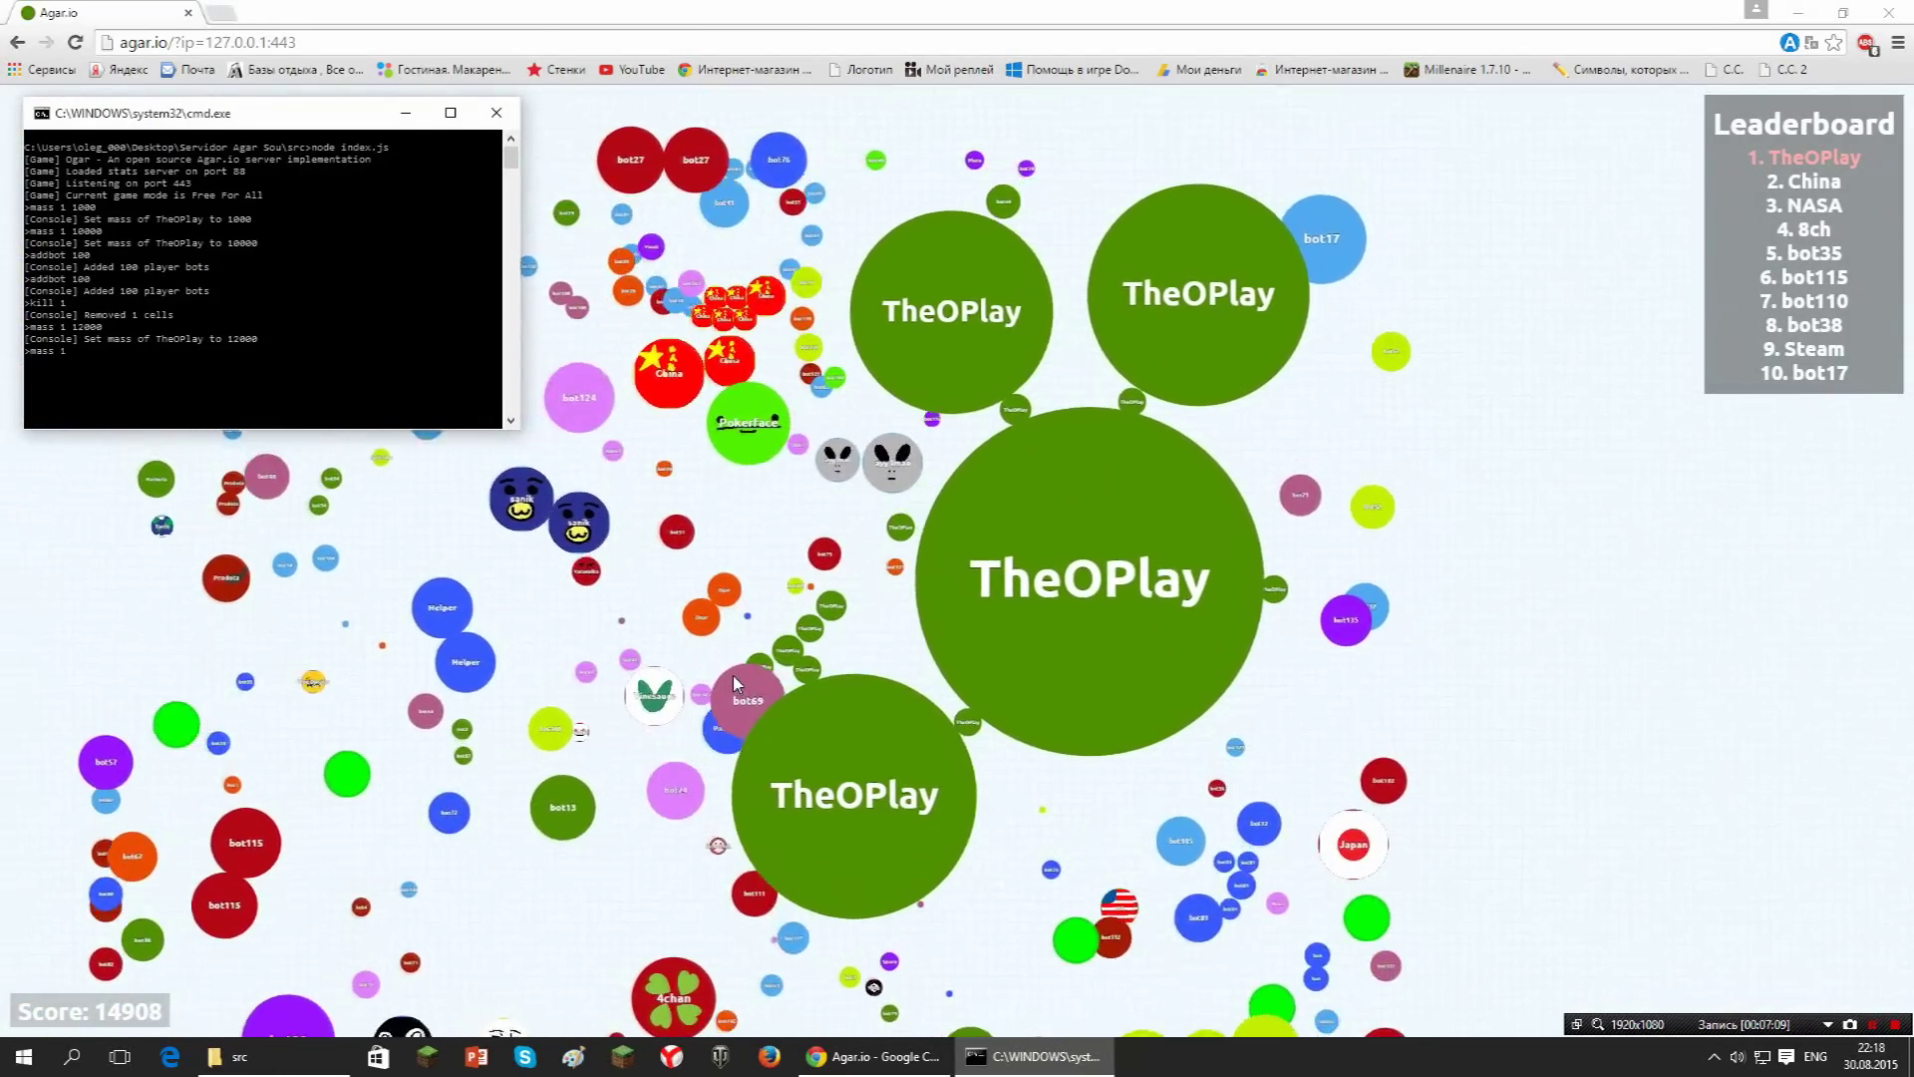
{"action": "type", "text": "100000"}
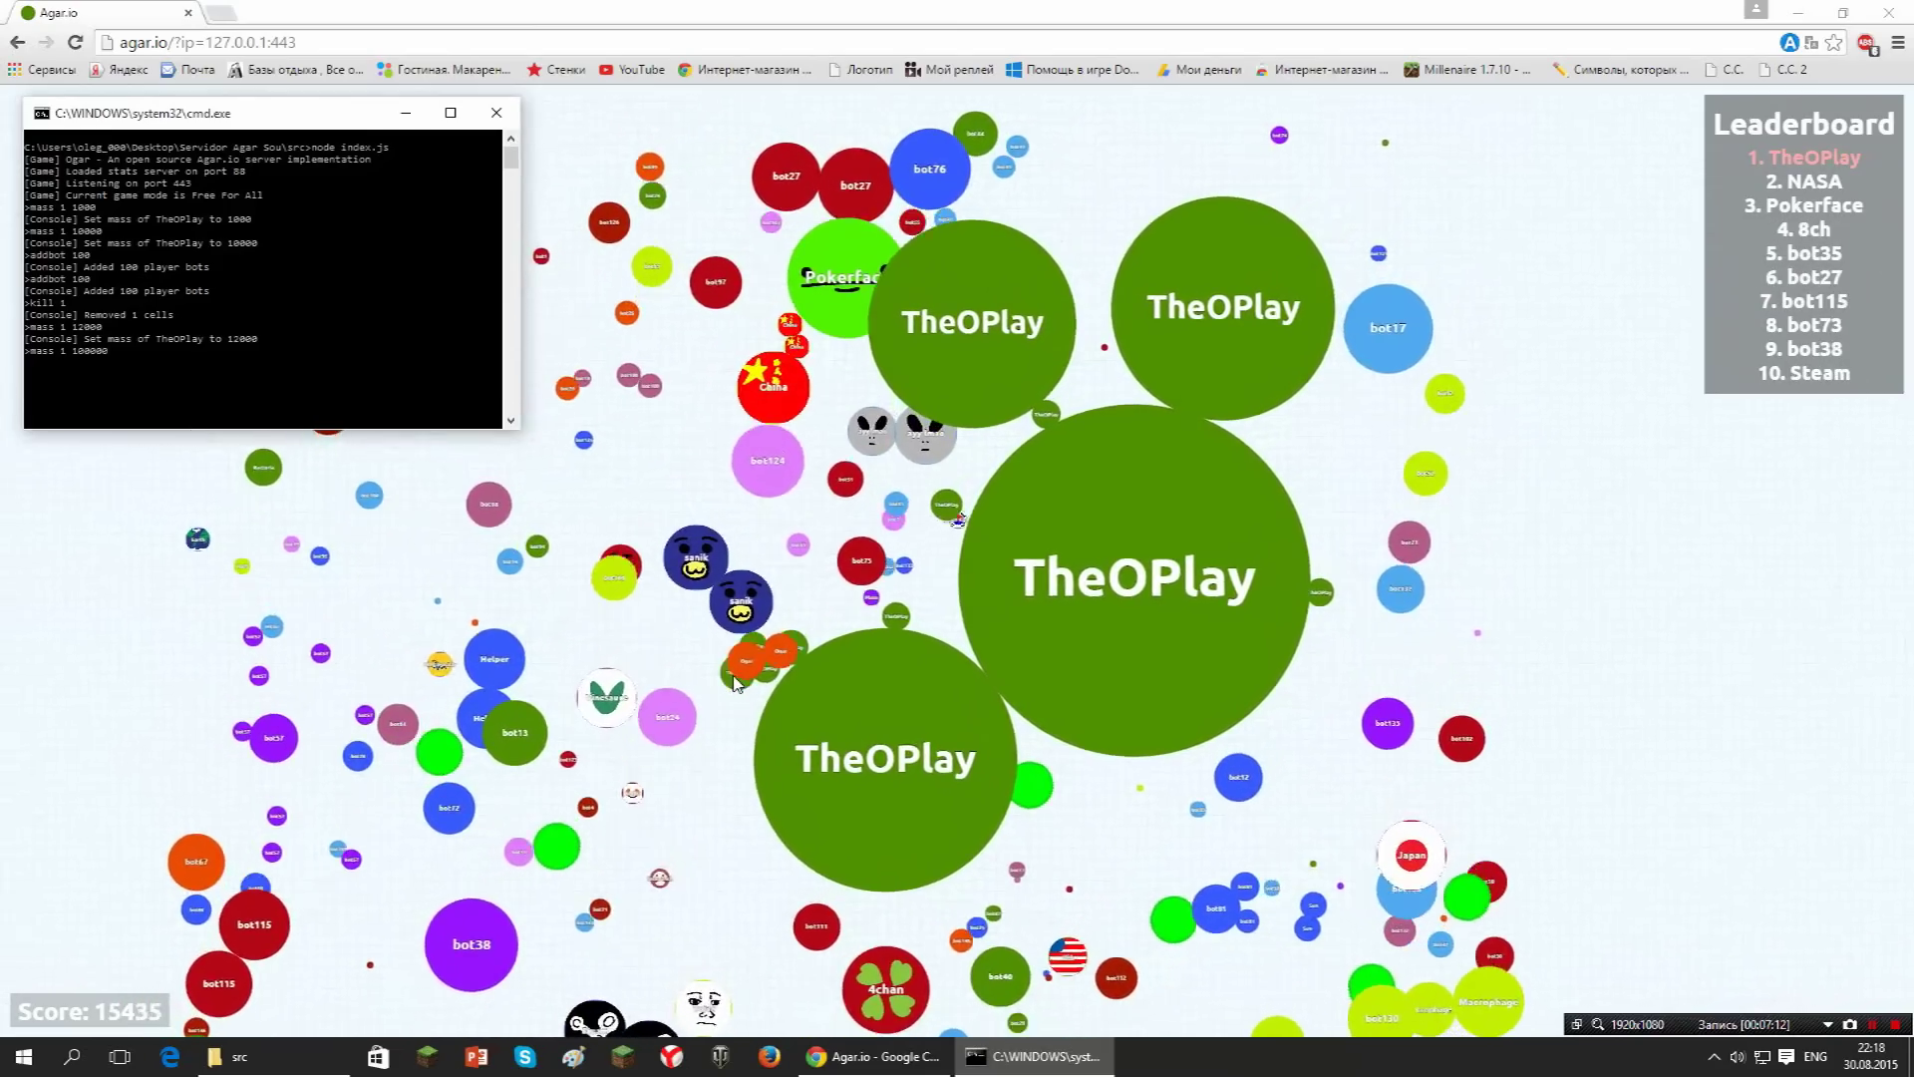
{"action": "key", "text": "Return"}
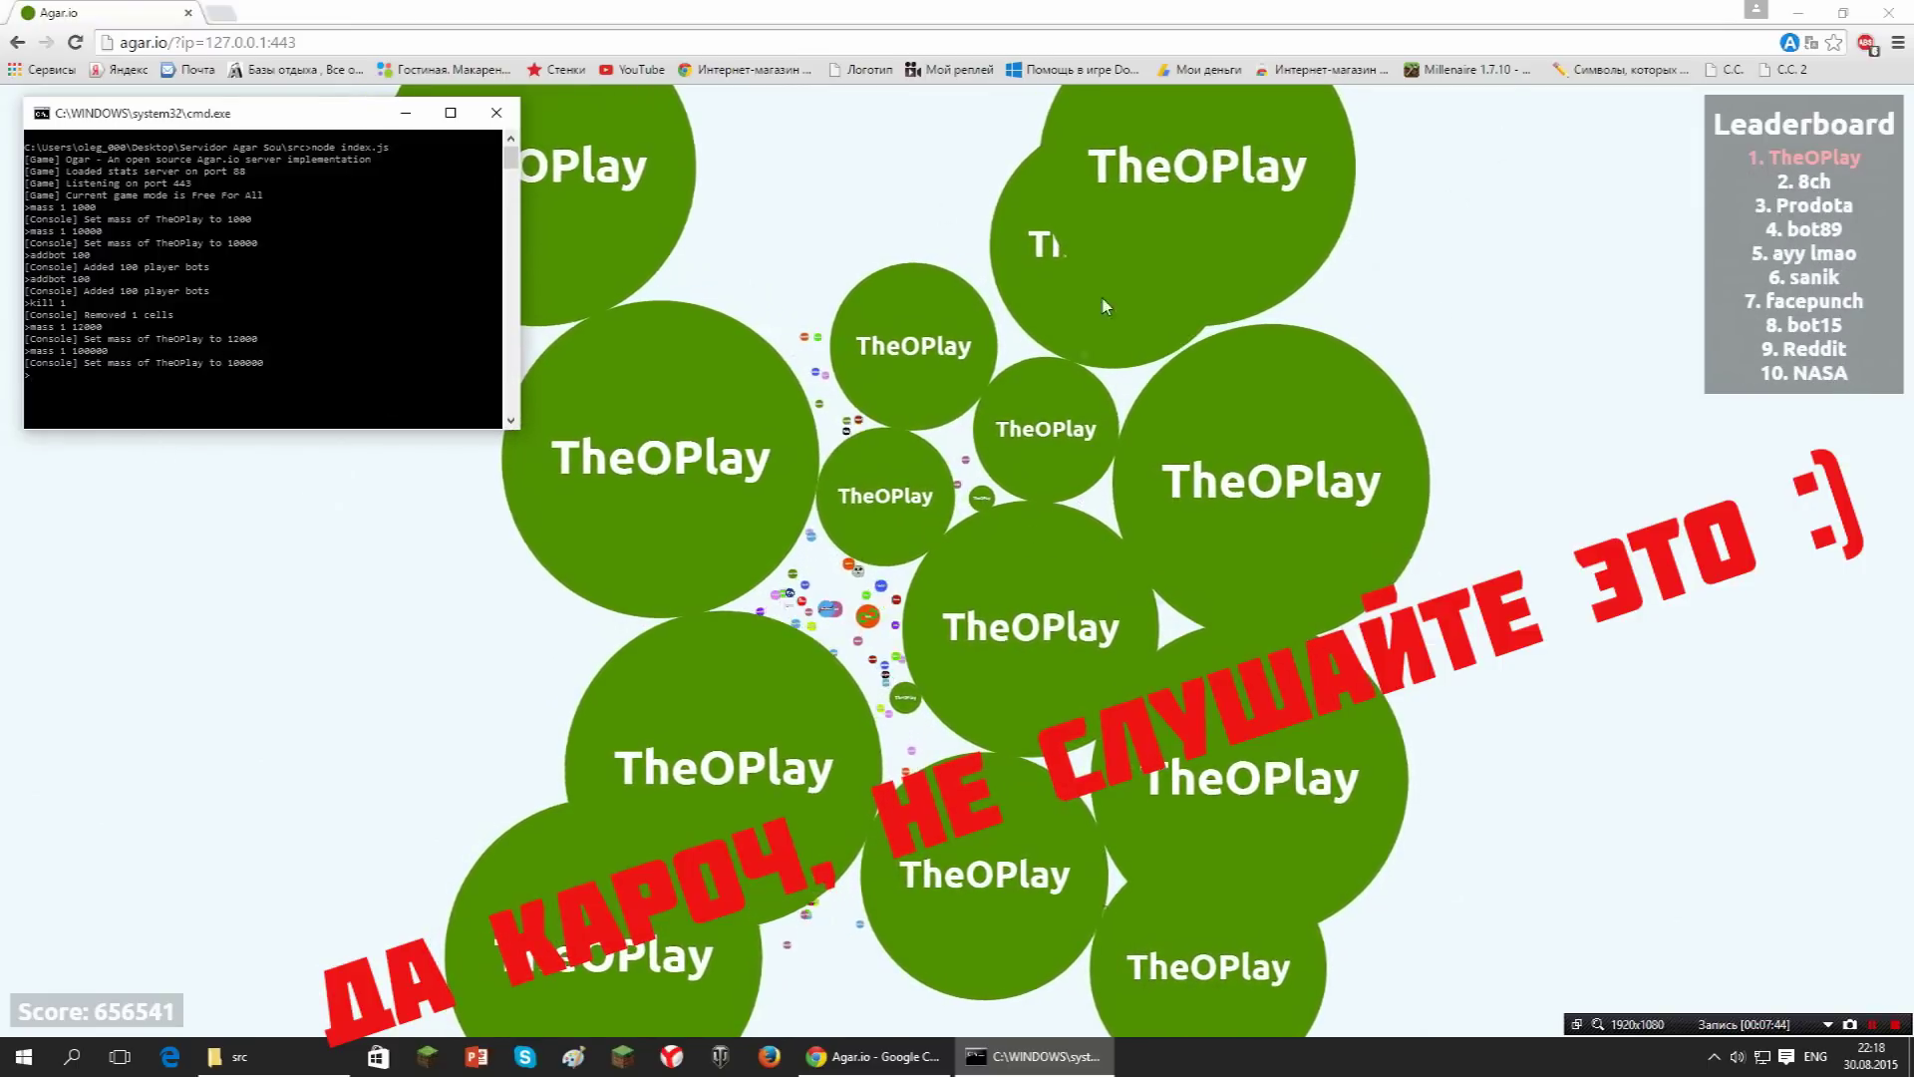
Run mass 1 500000 in the server console to enlarge player 1's cells further.
{"action": "type", "text": "mass 50000"}
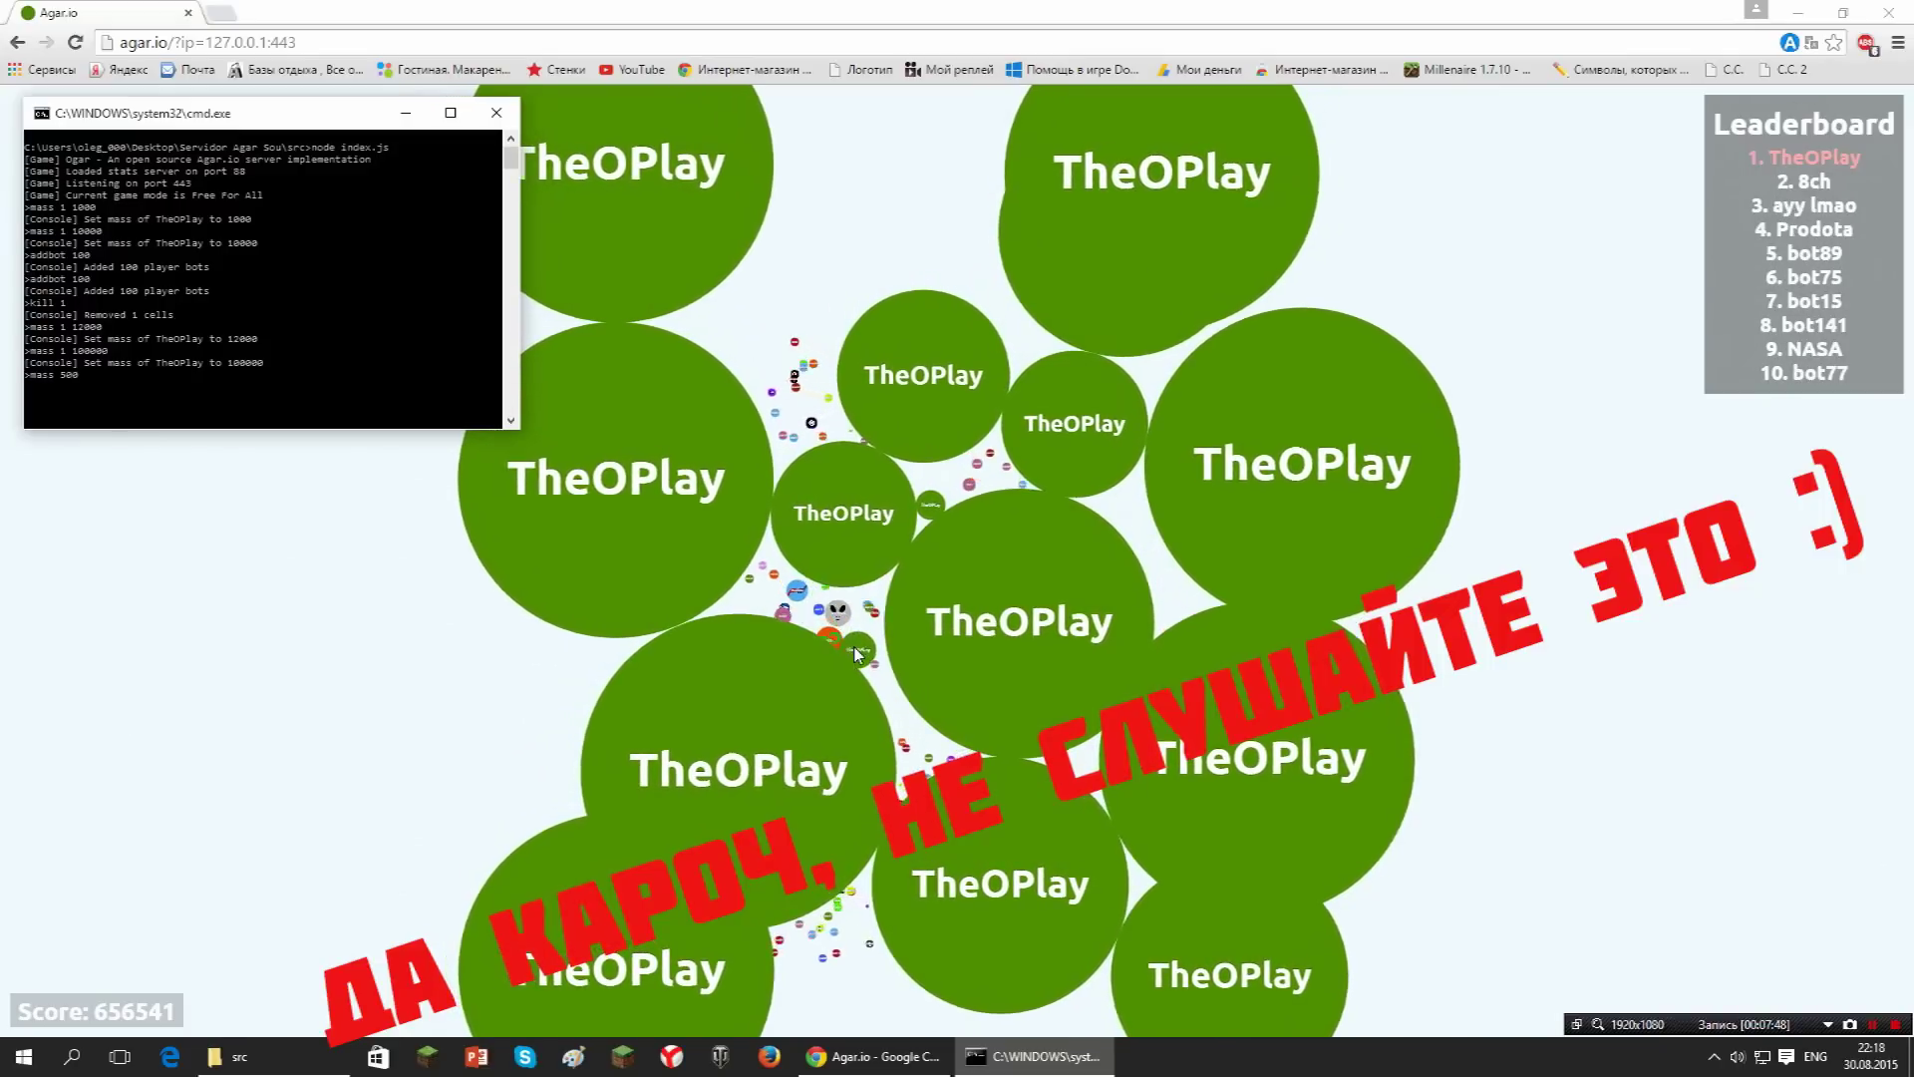
{"action": "key", "text": "BackSpace"}
{"action": "key", "text": "BackSpace"}
{"action": "key", "text": "BackSpace"}
{"action": "key", "text": "BackSpace"}
{"action": "key", "text": "BackSpace"}
{"action": "type", "text": "1"}
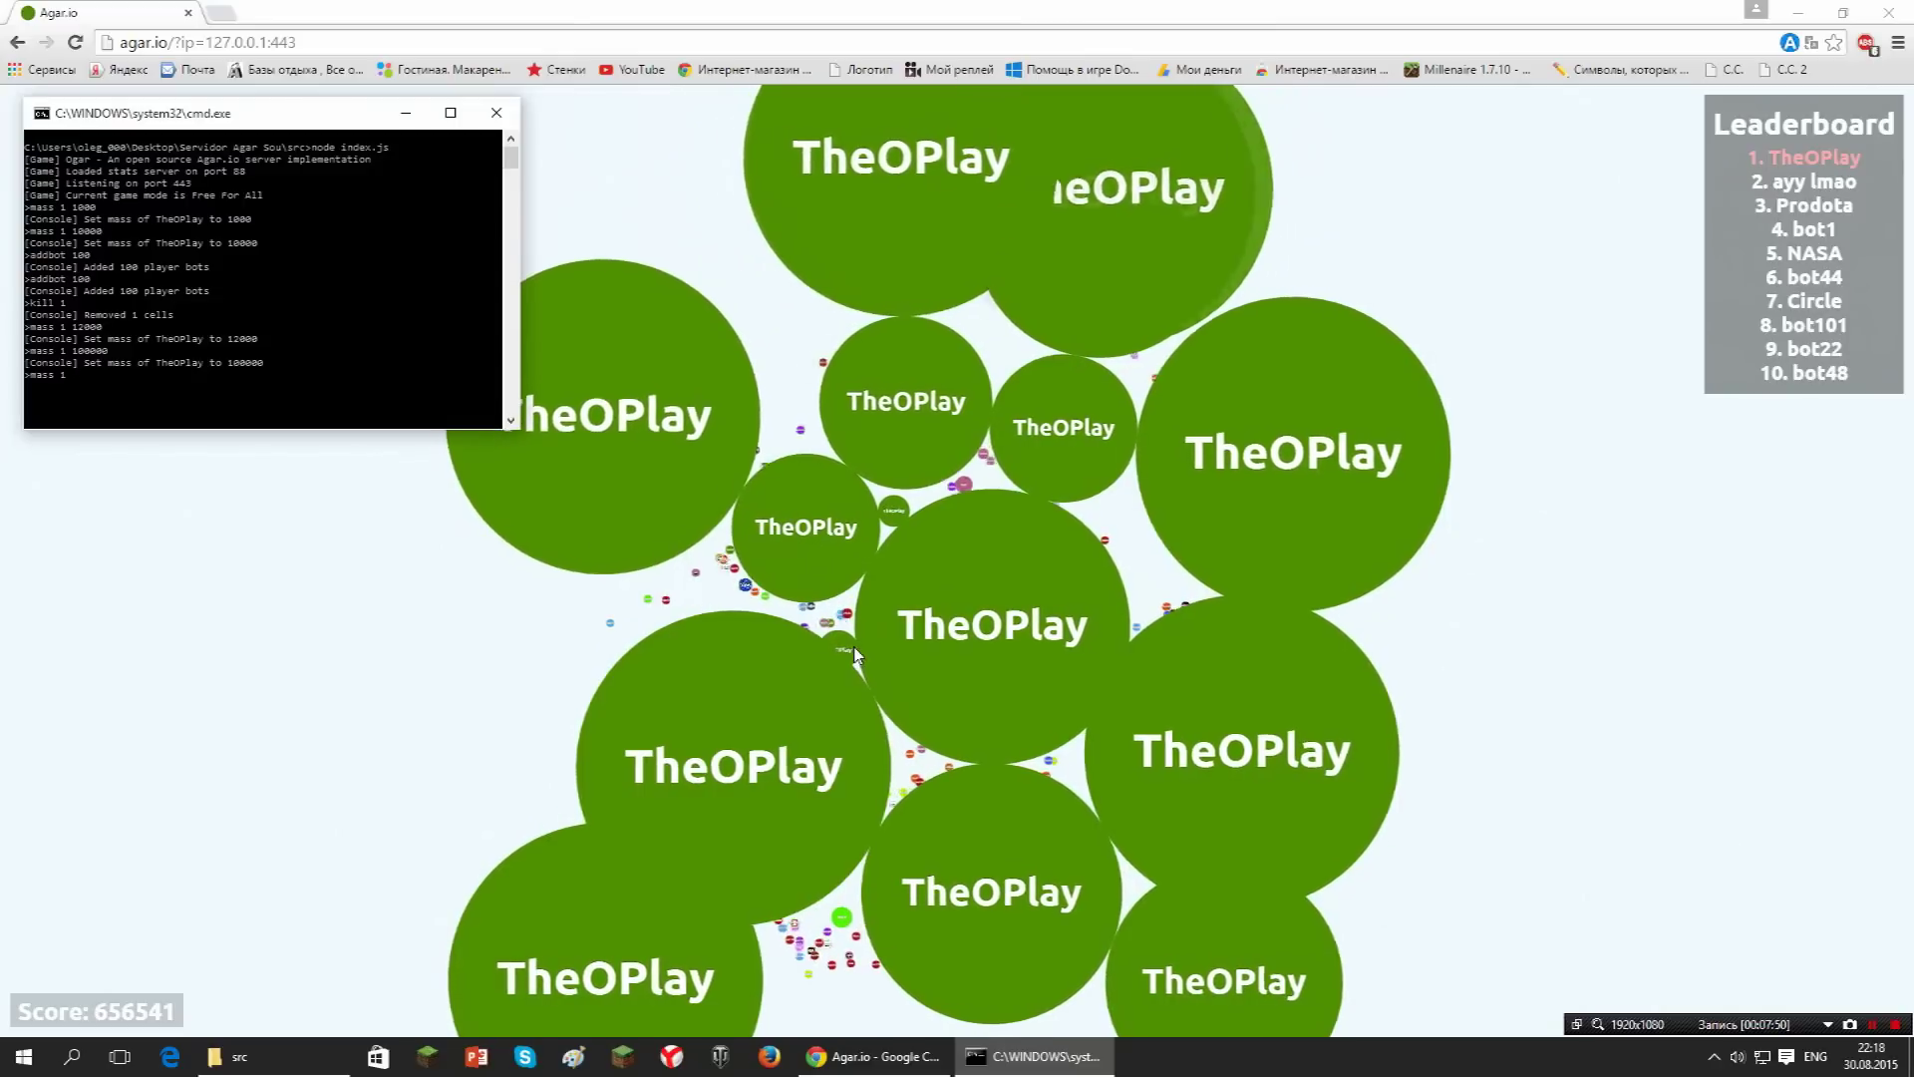
{"action": "type", "text": " 500000"}
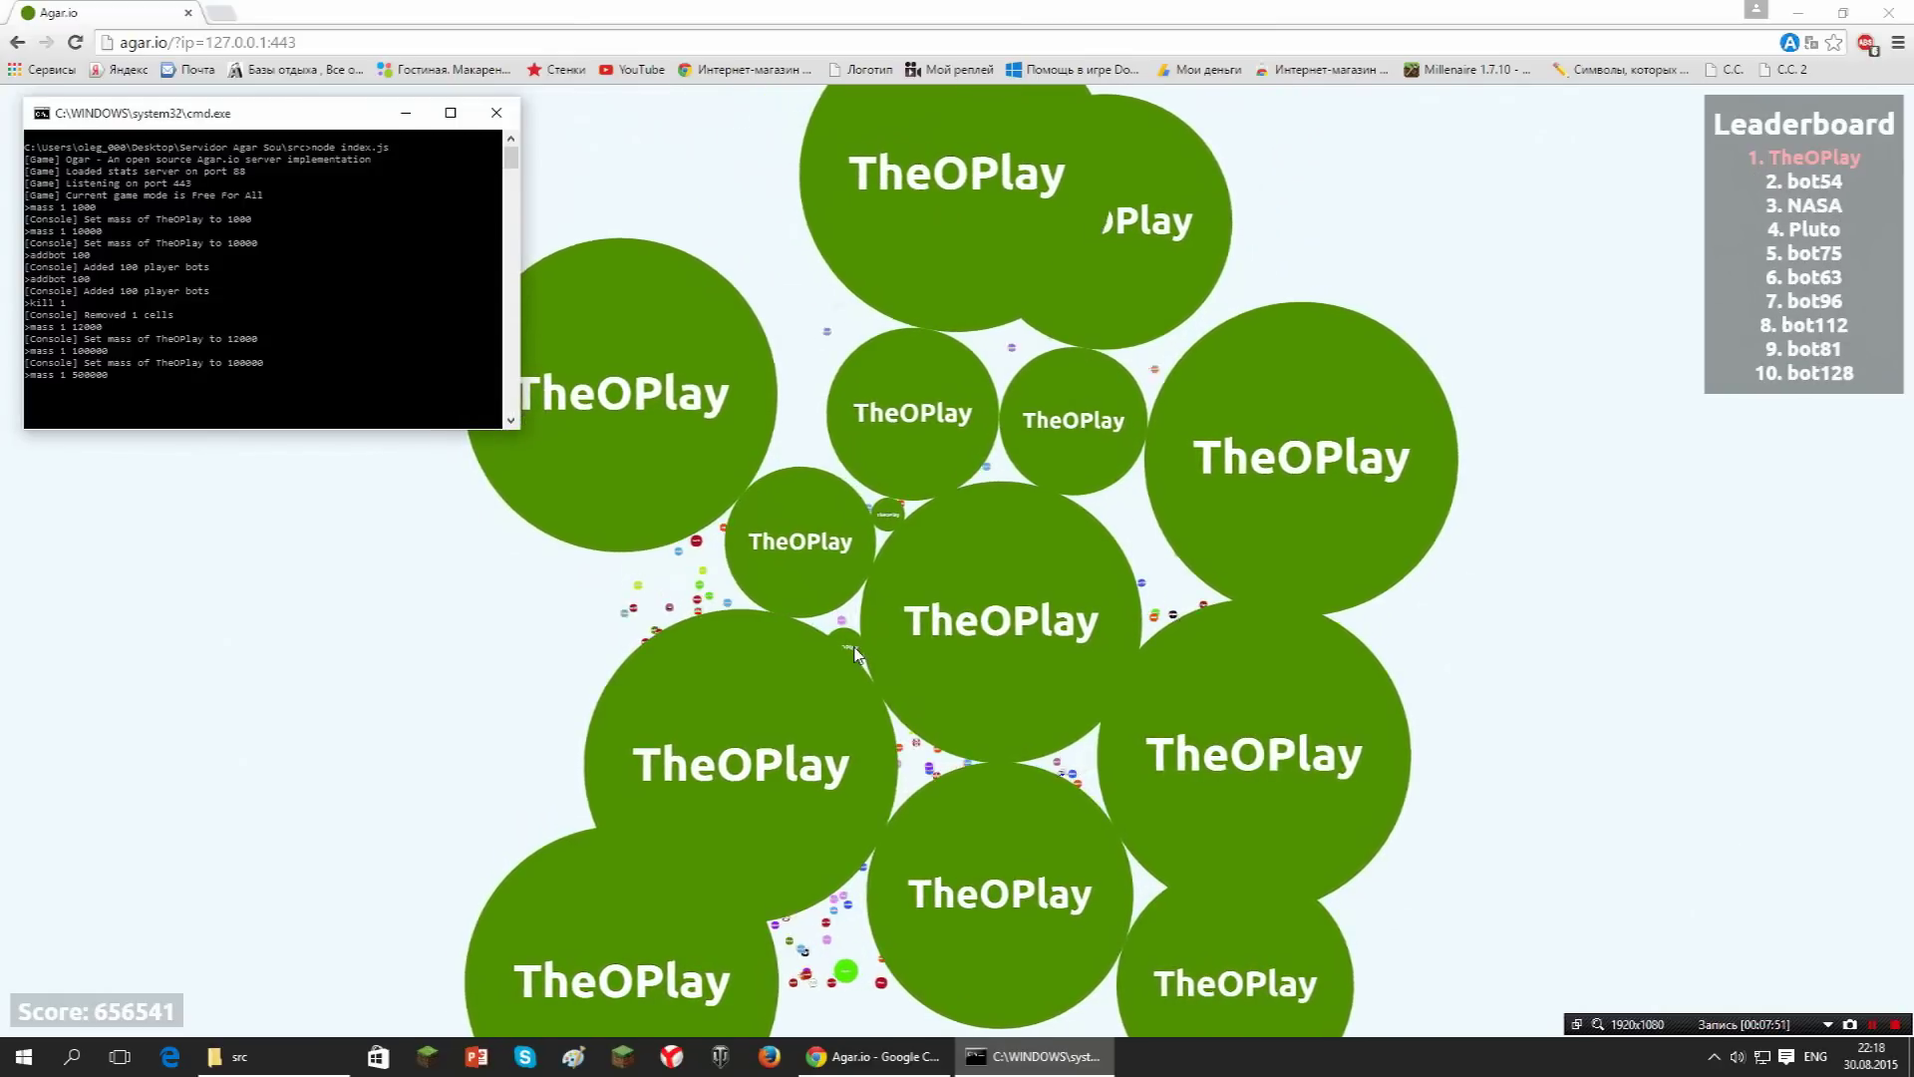
{"action": "key", "text": "Return"}
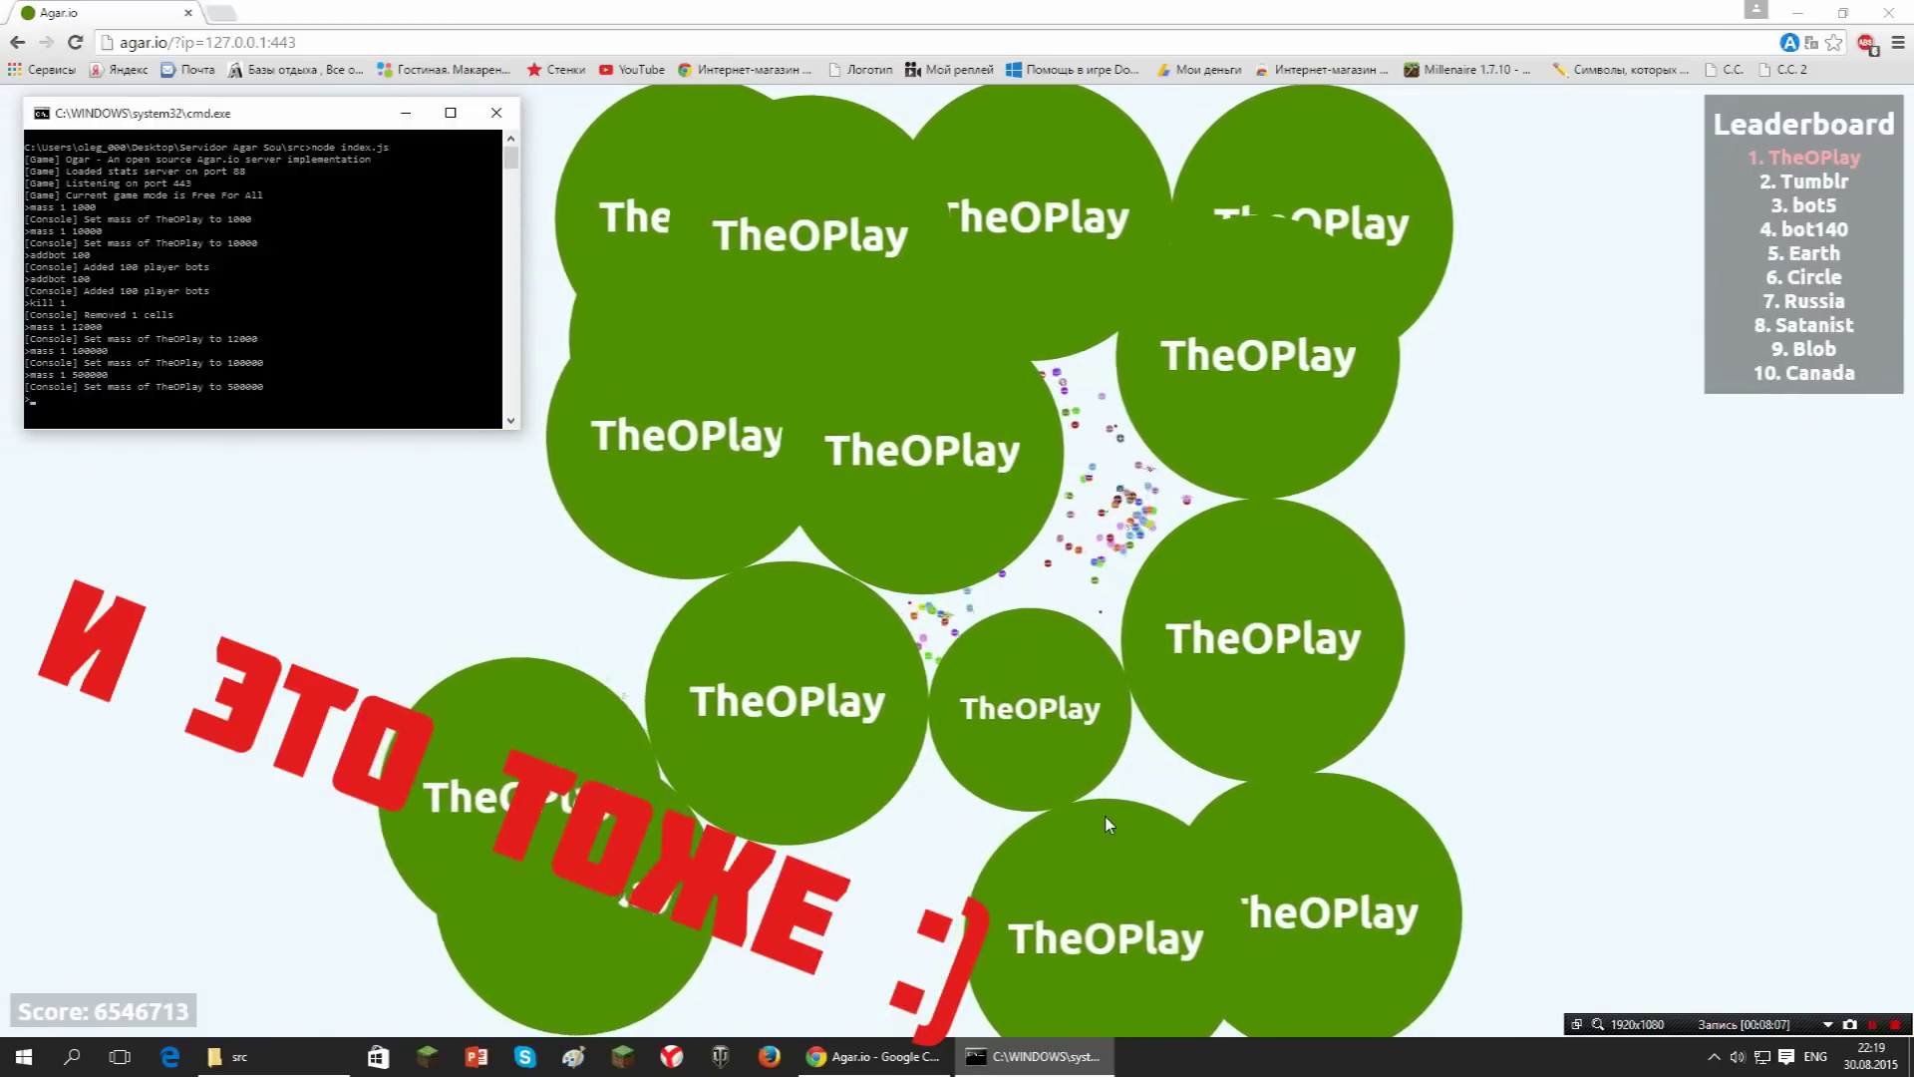
Move the server console into the corner of the game area and run mass 2 100000 to enlarge player 2.
{"action": "left_click_drag", "start_coordinate": [204, 112], "coordinate": [186, 104]}
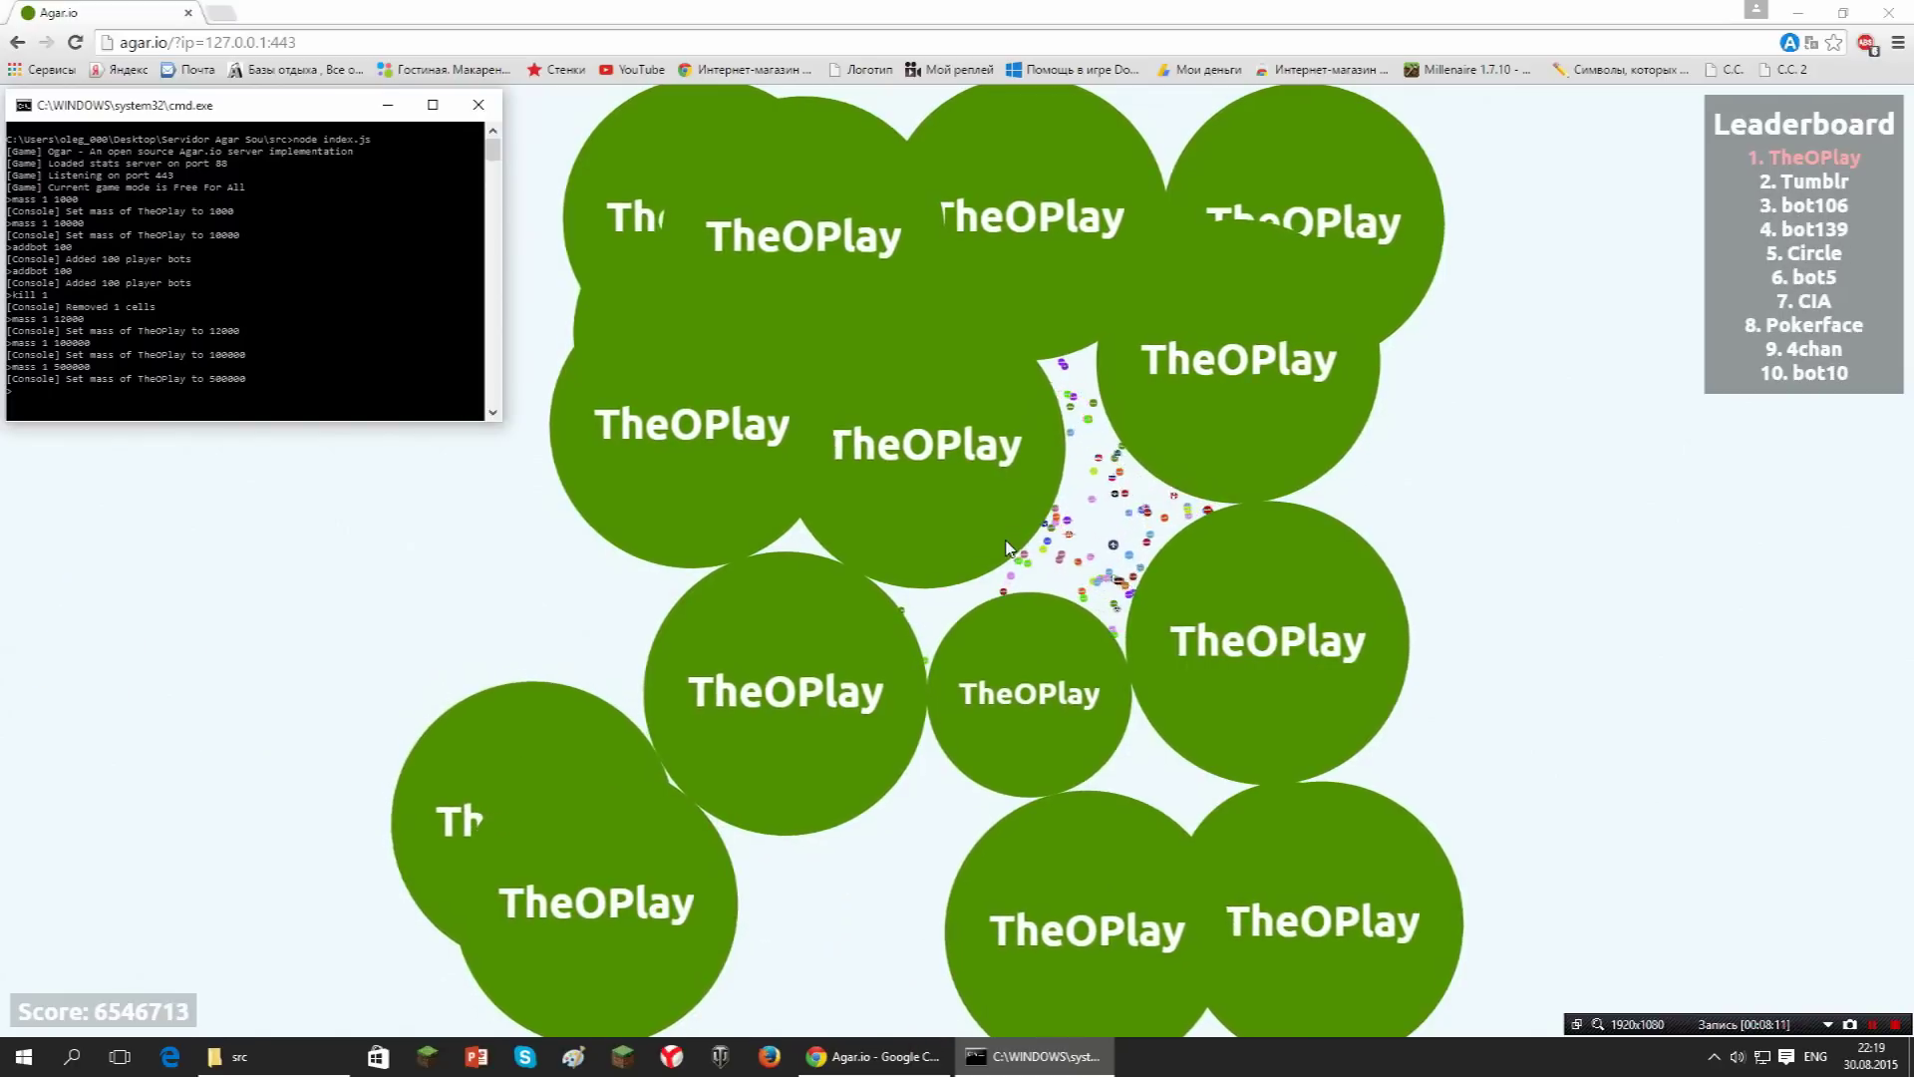
{"action": "type", "text": "a"}
{"action": "type", "text": "a"}
{"action": "type", "text": "ss 2"}
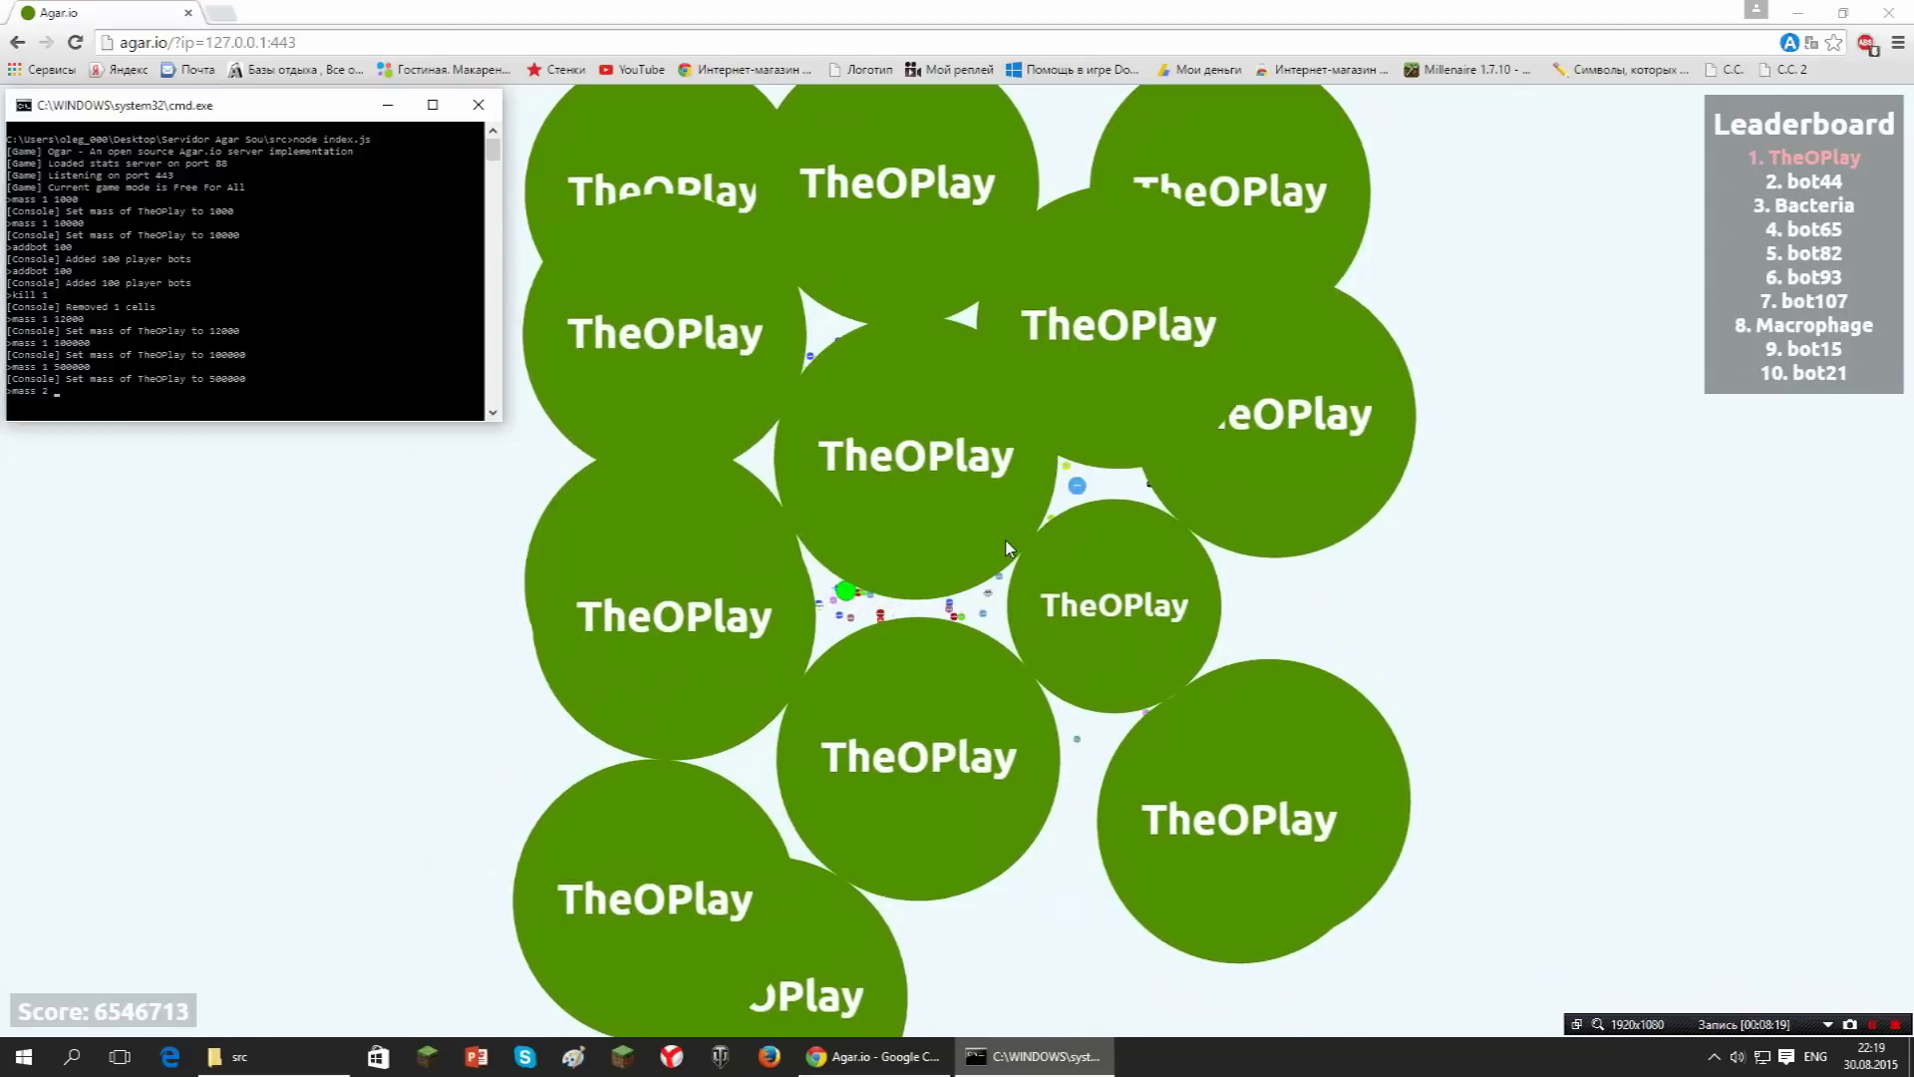
{"action": "type", "text": "100"}
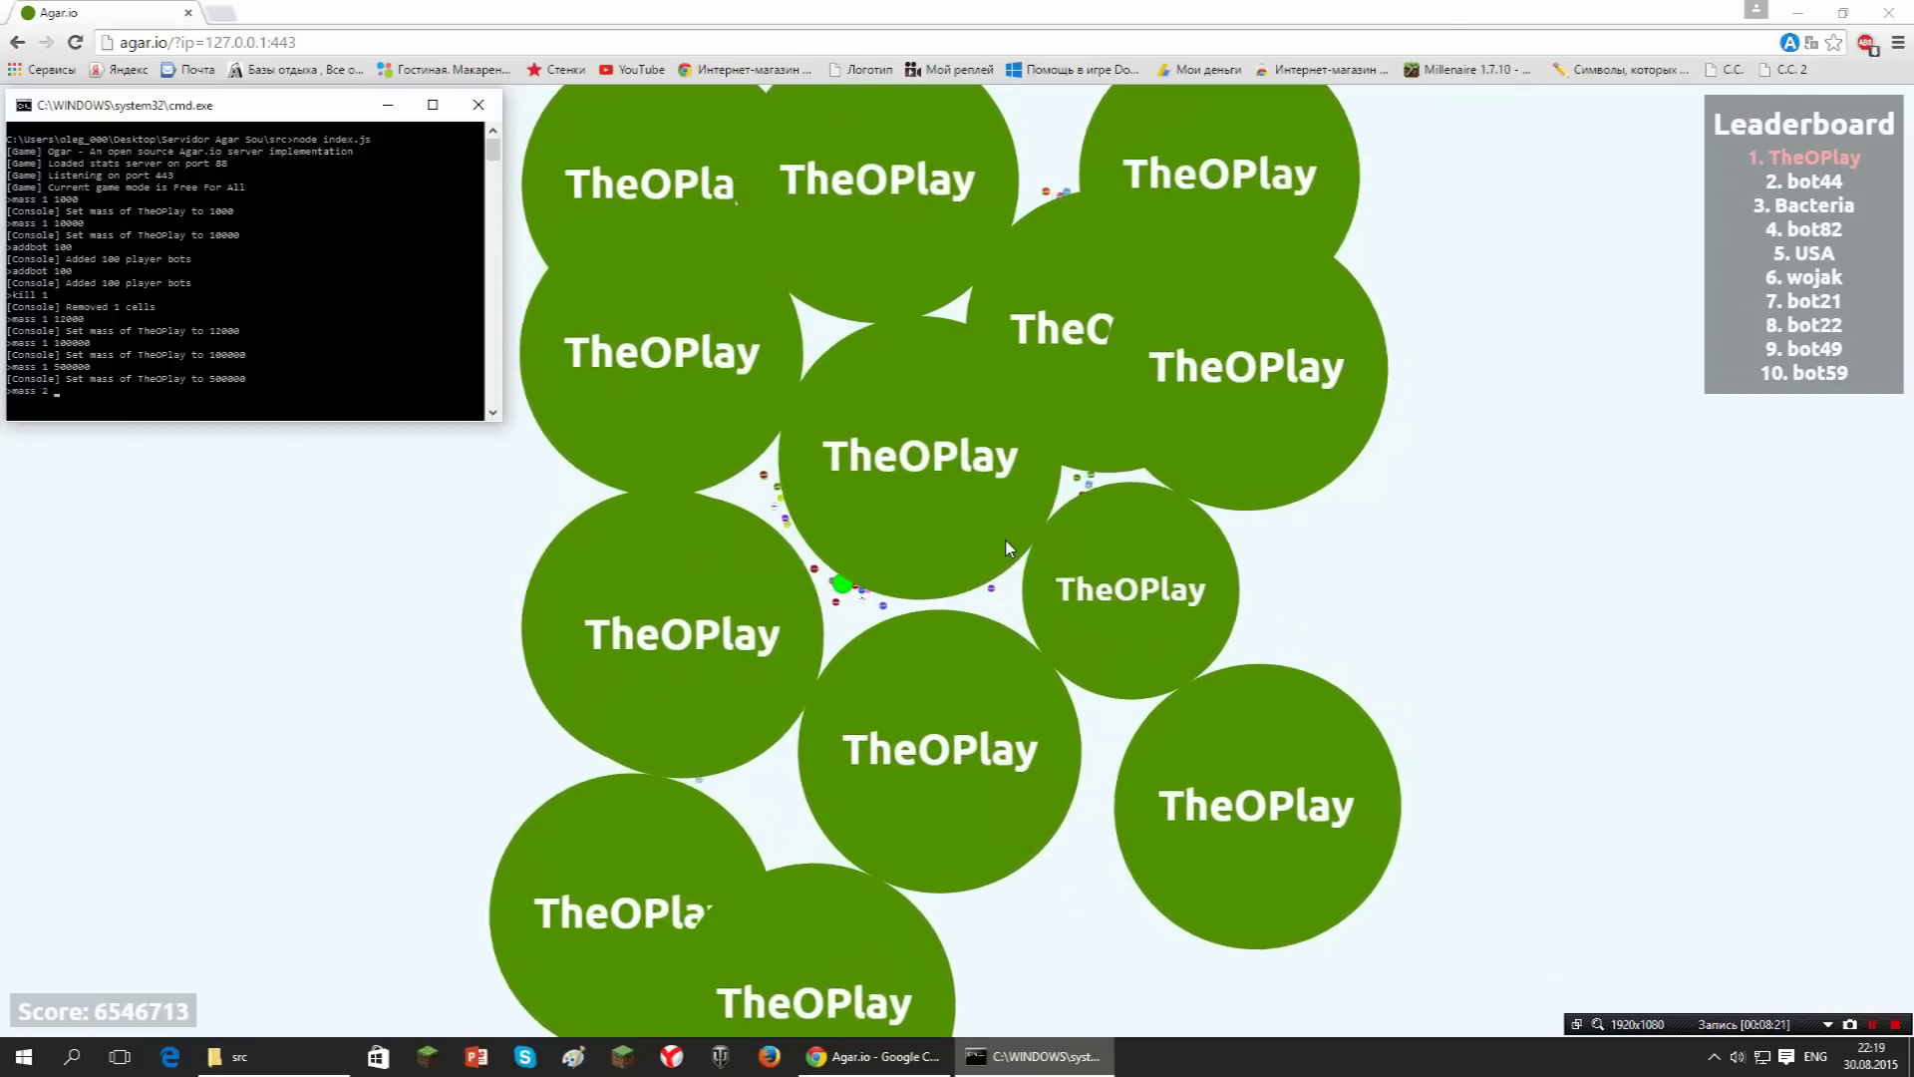
{"action": "type", "text": "0"}
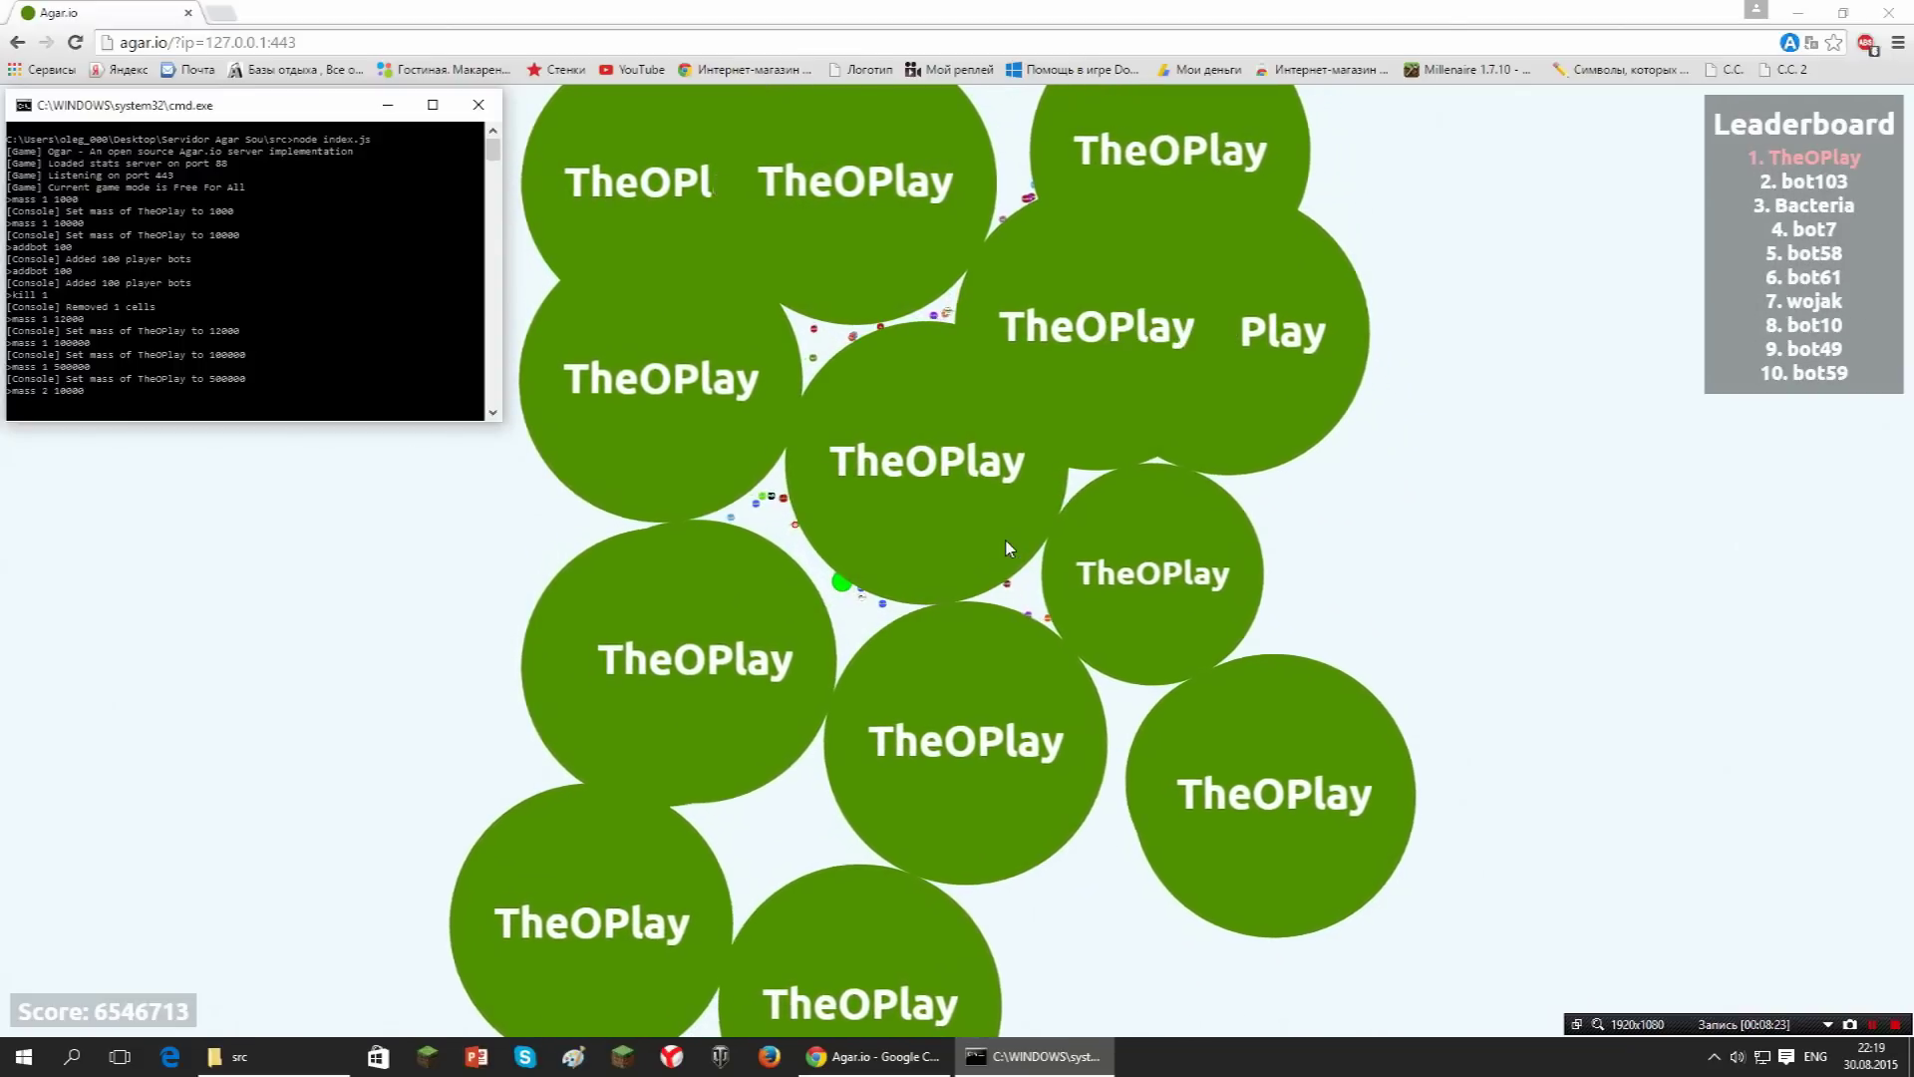
{"action": "type", "text": "00"}
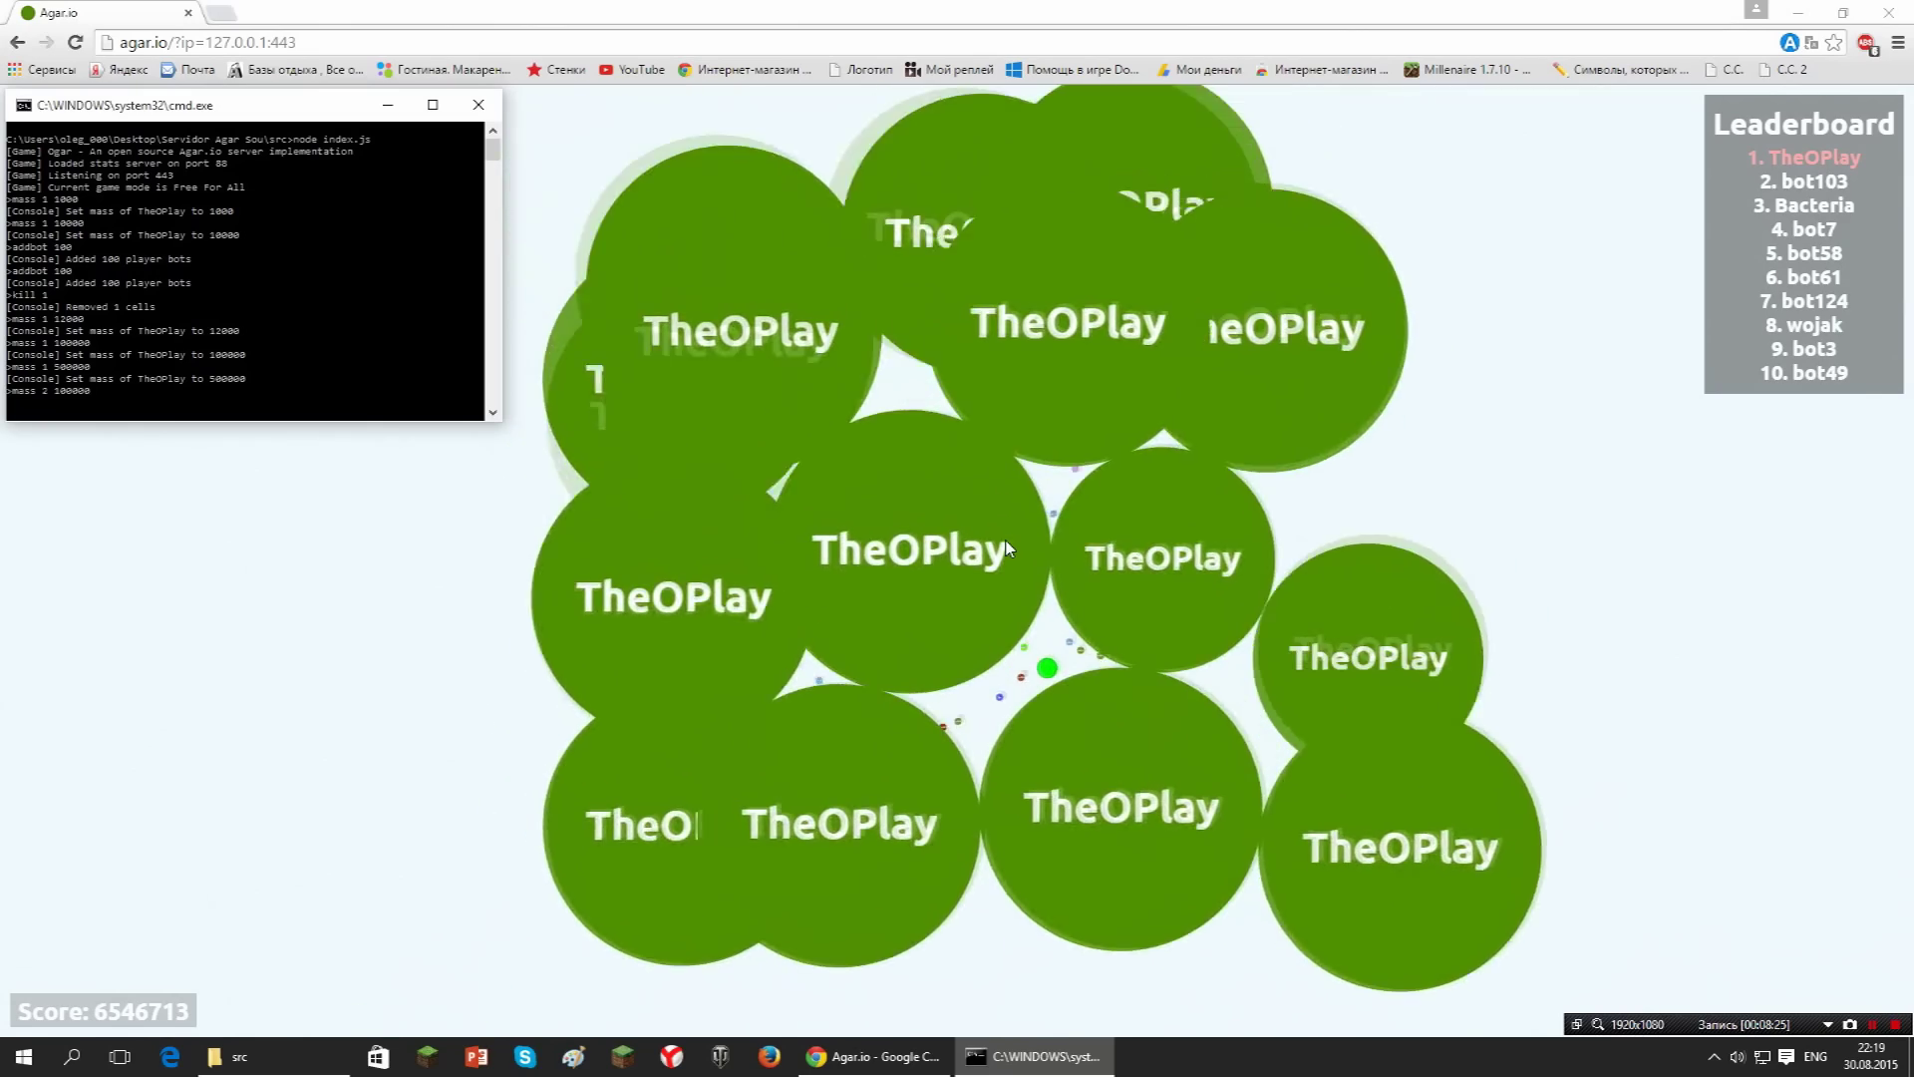
{"action": "key", "text": "BackSpace"}
{"action": "key", "text": "BackSpace"}
{"action": "key", "text": "BackSpace"}
{"action": "key", "text": "BackSpace"}
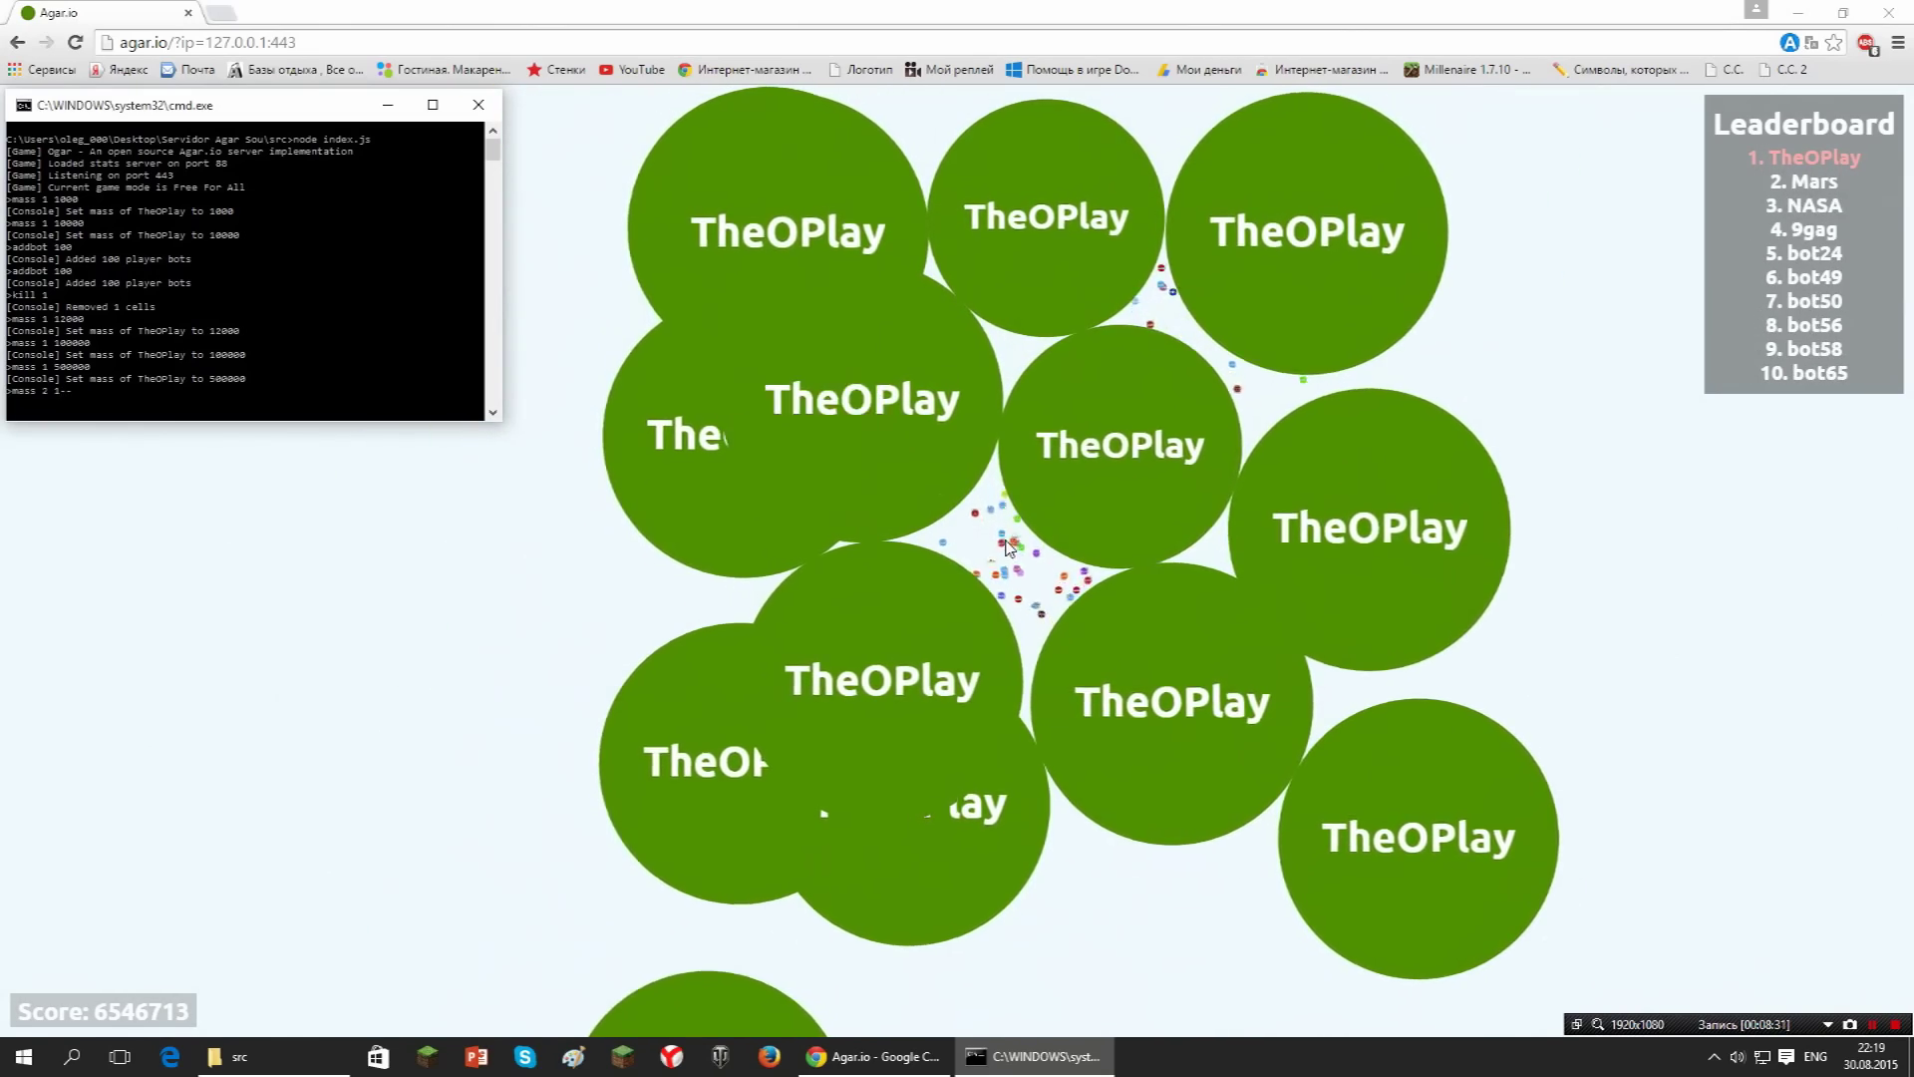
{"action": "type", "text": "00000"}
{"action": "key", "text": "Return"}
Run mass 2 100000 two more times in the server console.
{"action": "type", "text": "mass"}
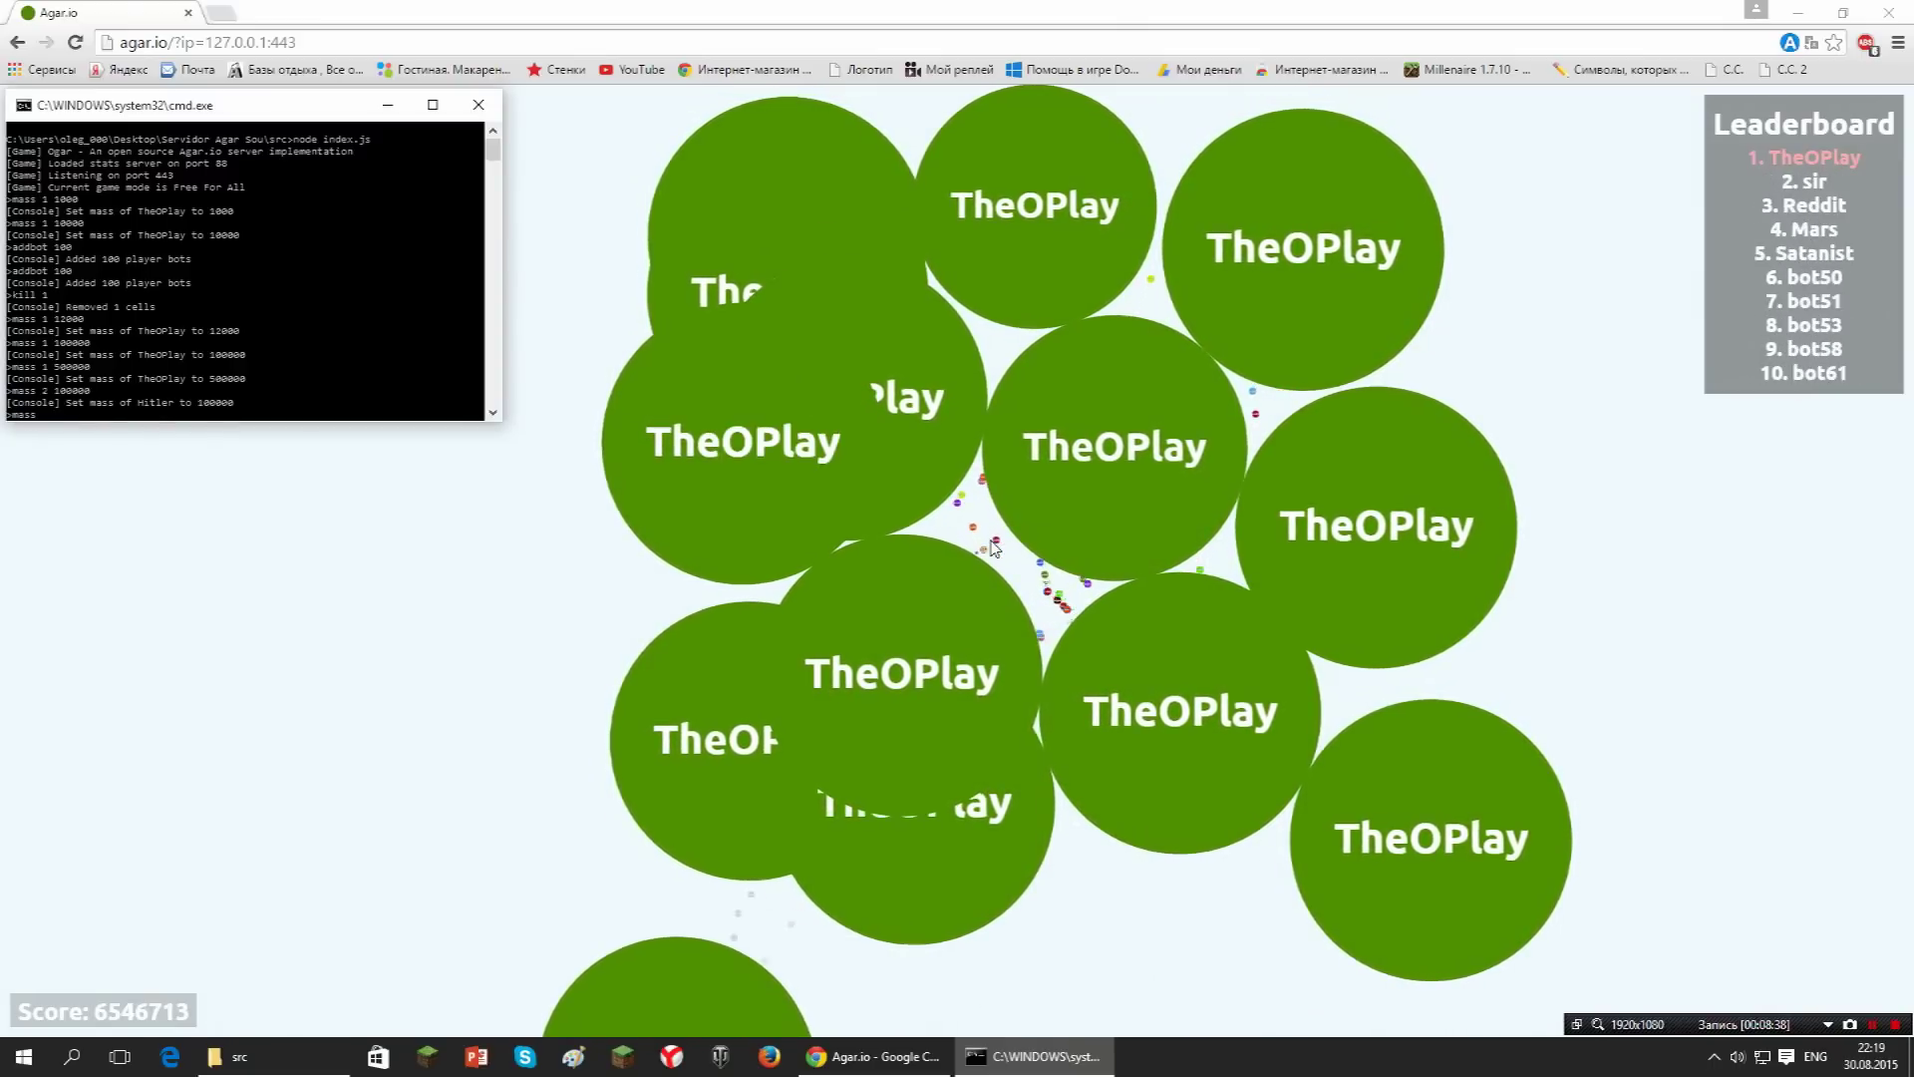
{"action": "type", "text": " 2 100000"}
{"action": "key", "text": "Return"}
{"action": "type", "text": "mass"}
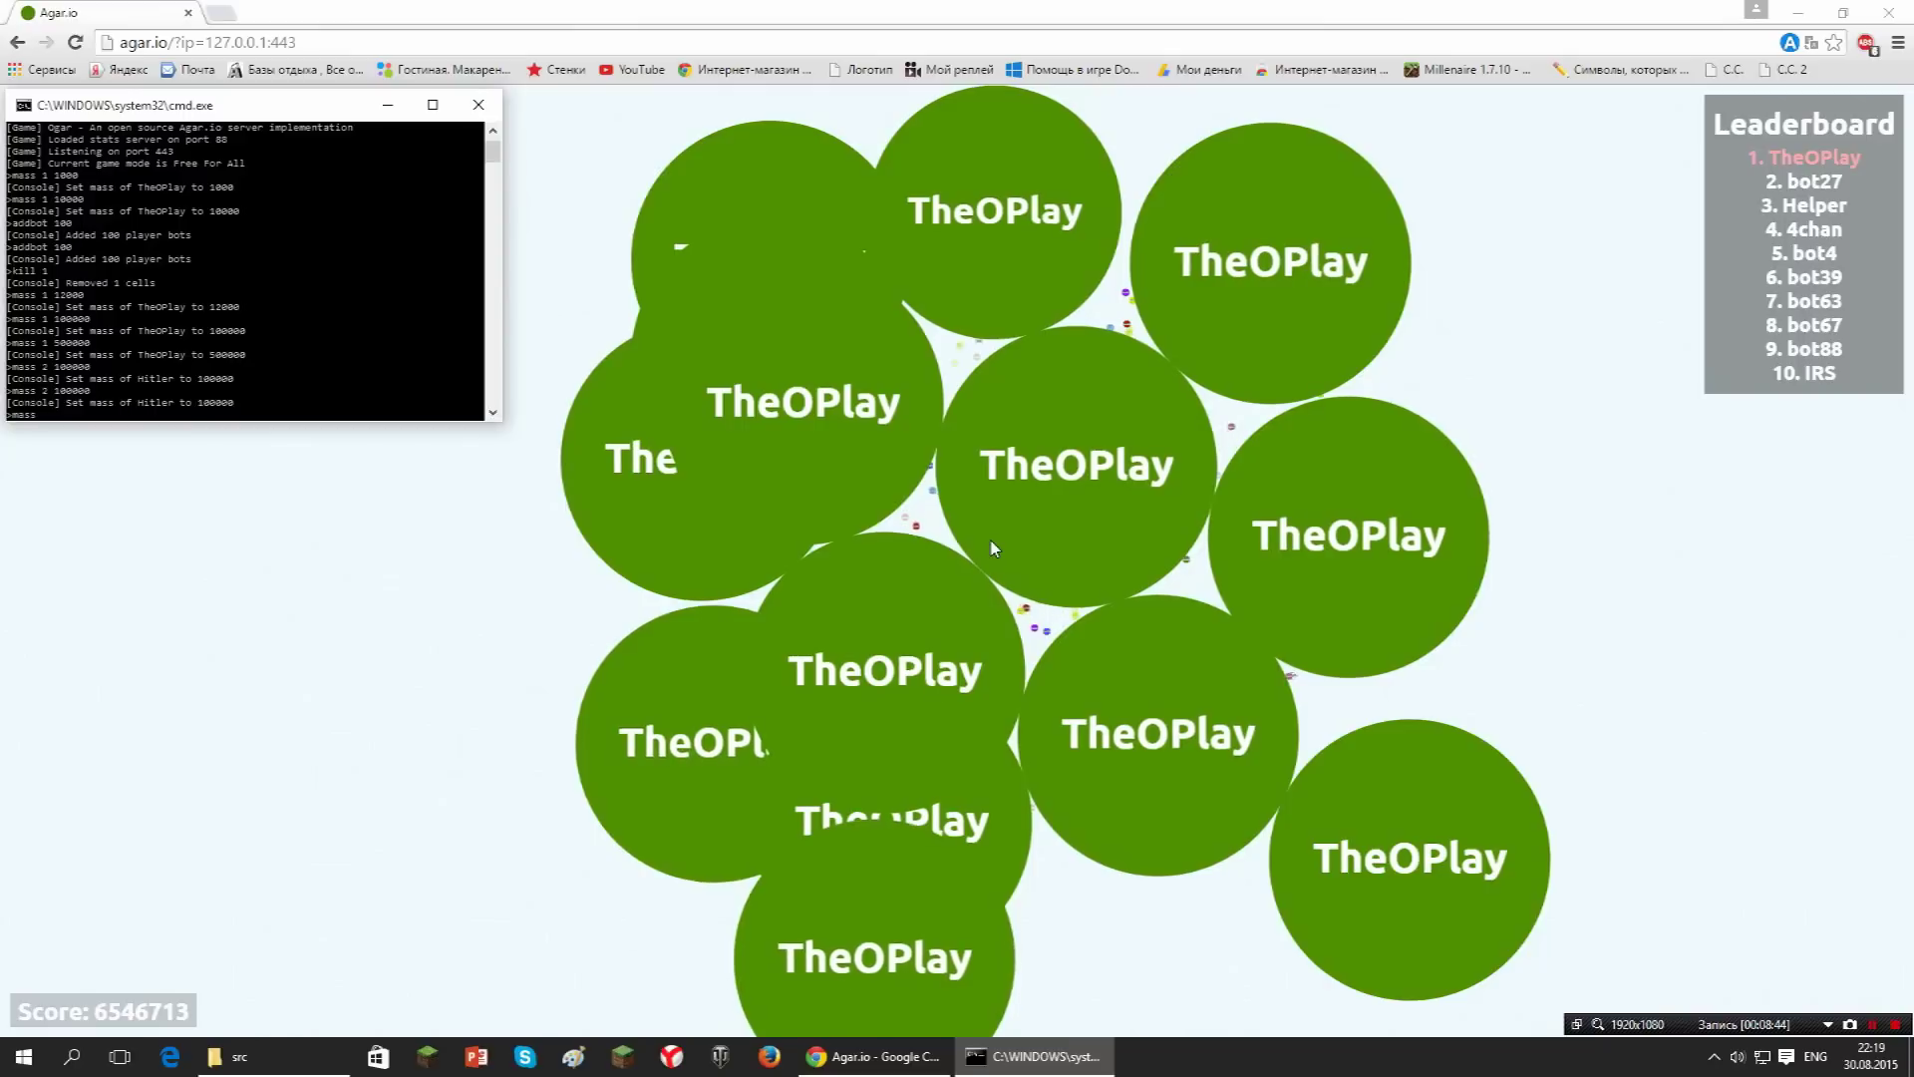
{"action": "type", "text": " 2 100000"}
{"action": "key", "text": "Return"}
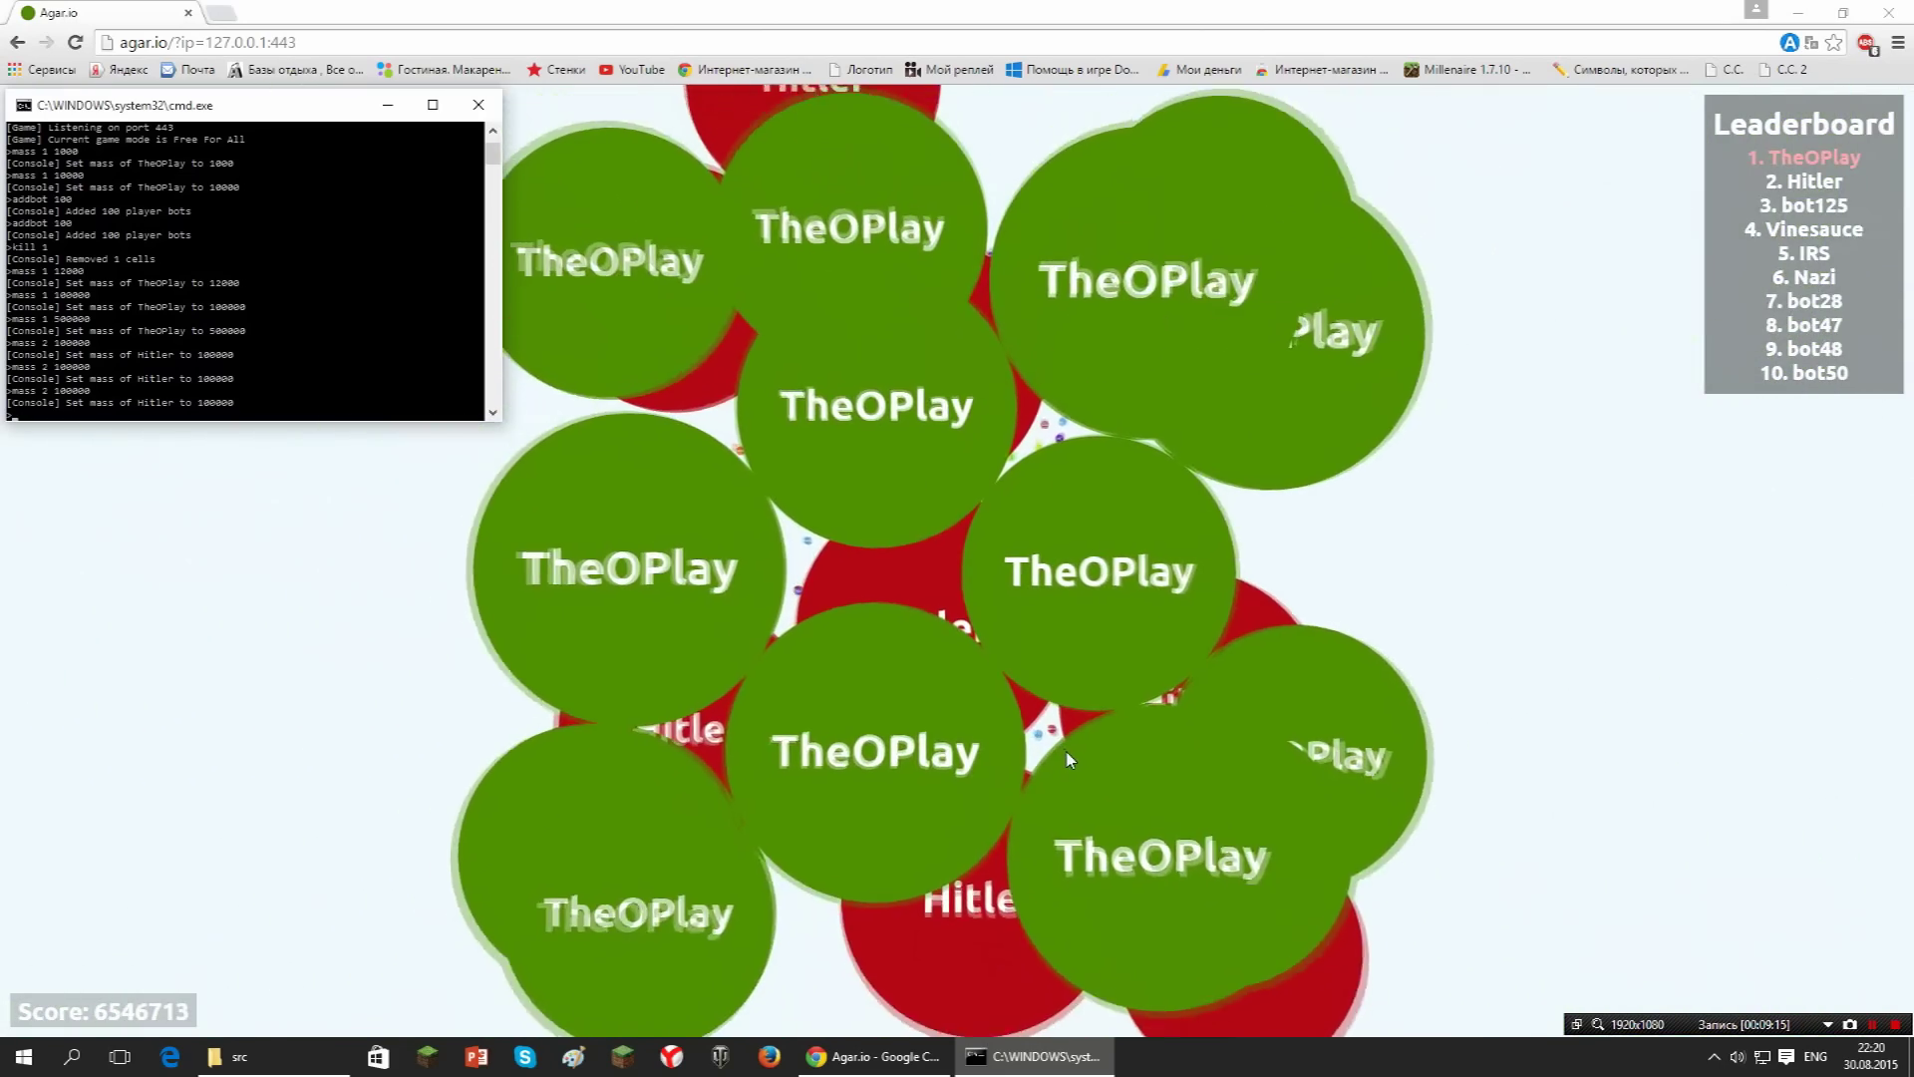
Run mass 1 10000000 in the server console to make player 1 gigantic.
{"action": "type", "text": "mass 1"}
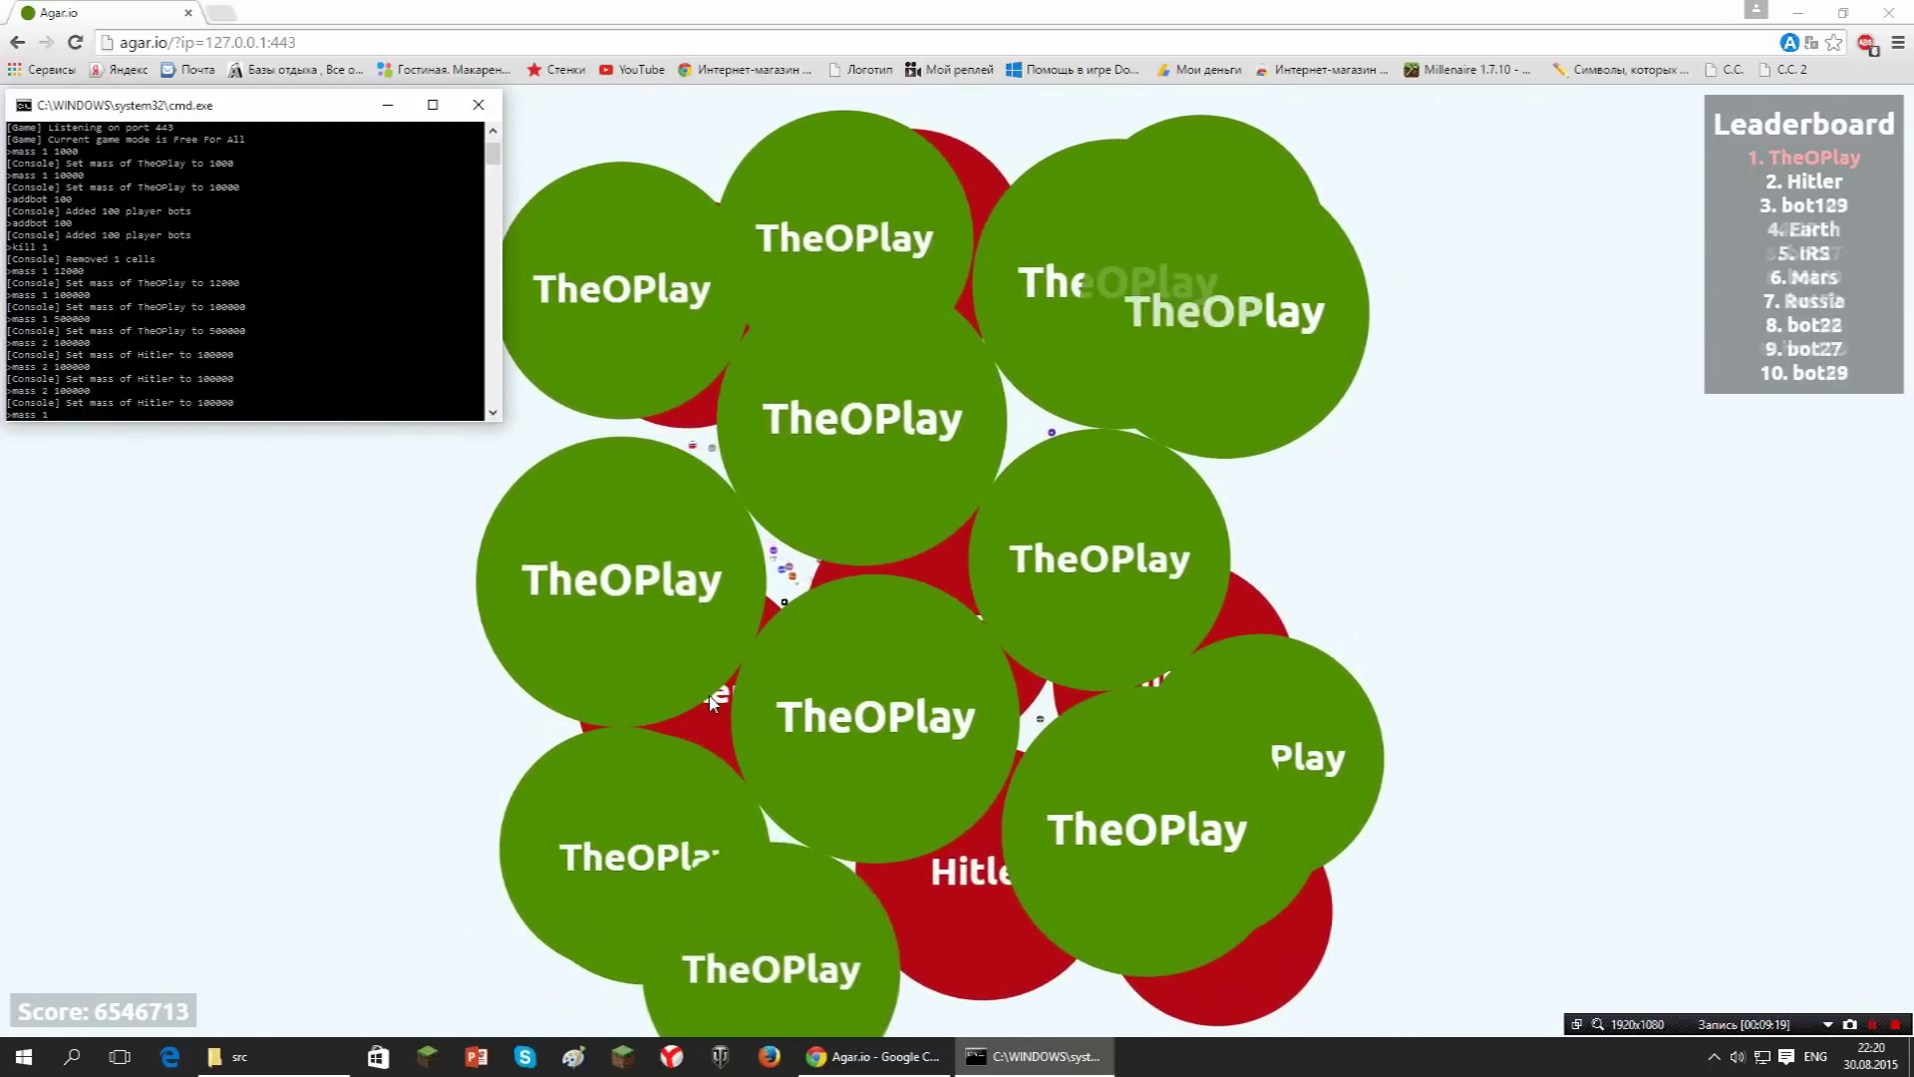
{"action": "type", "text": " 10000000"}
{"action": "key", "text": "Return"}
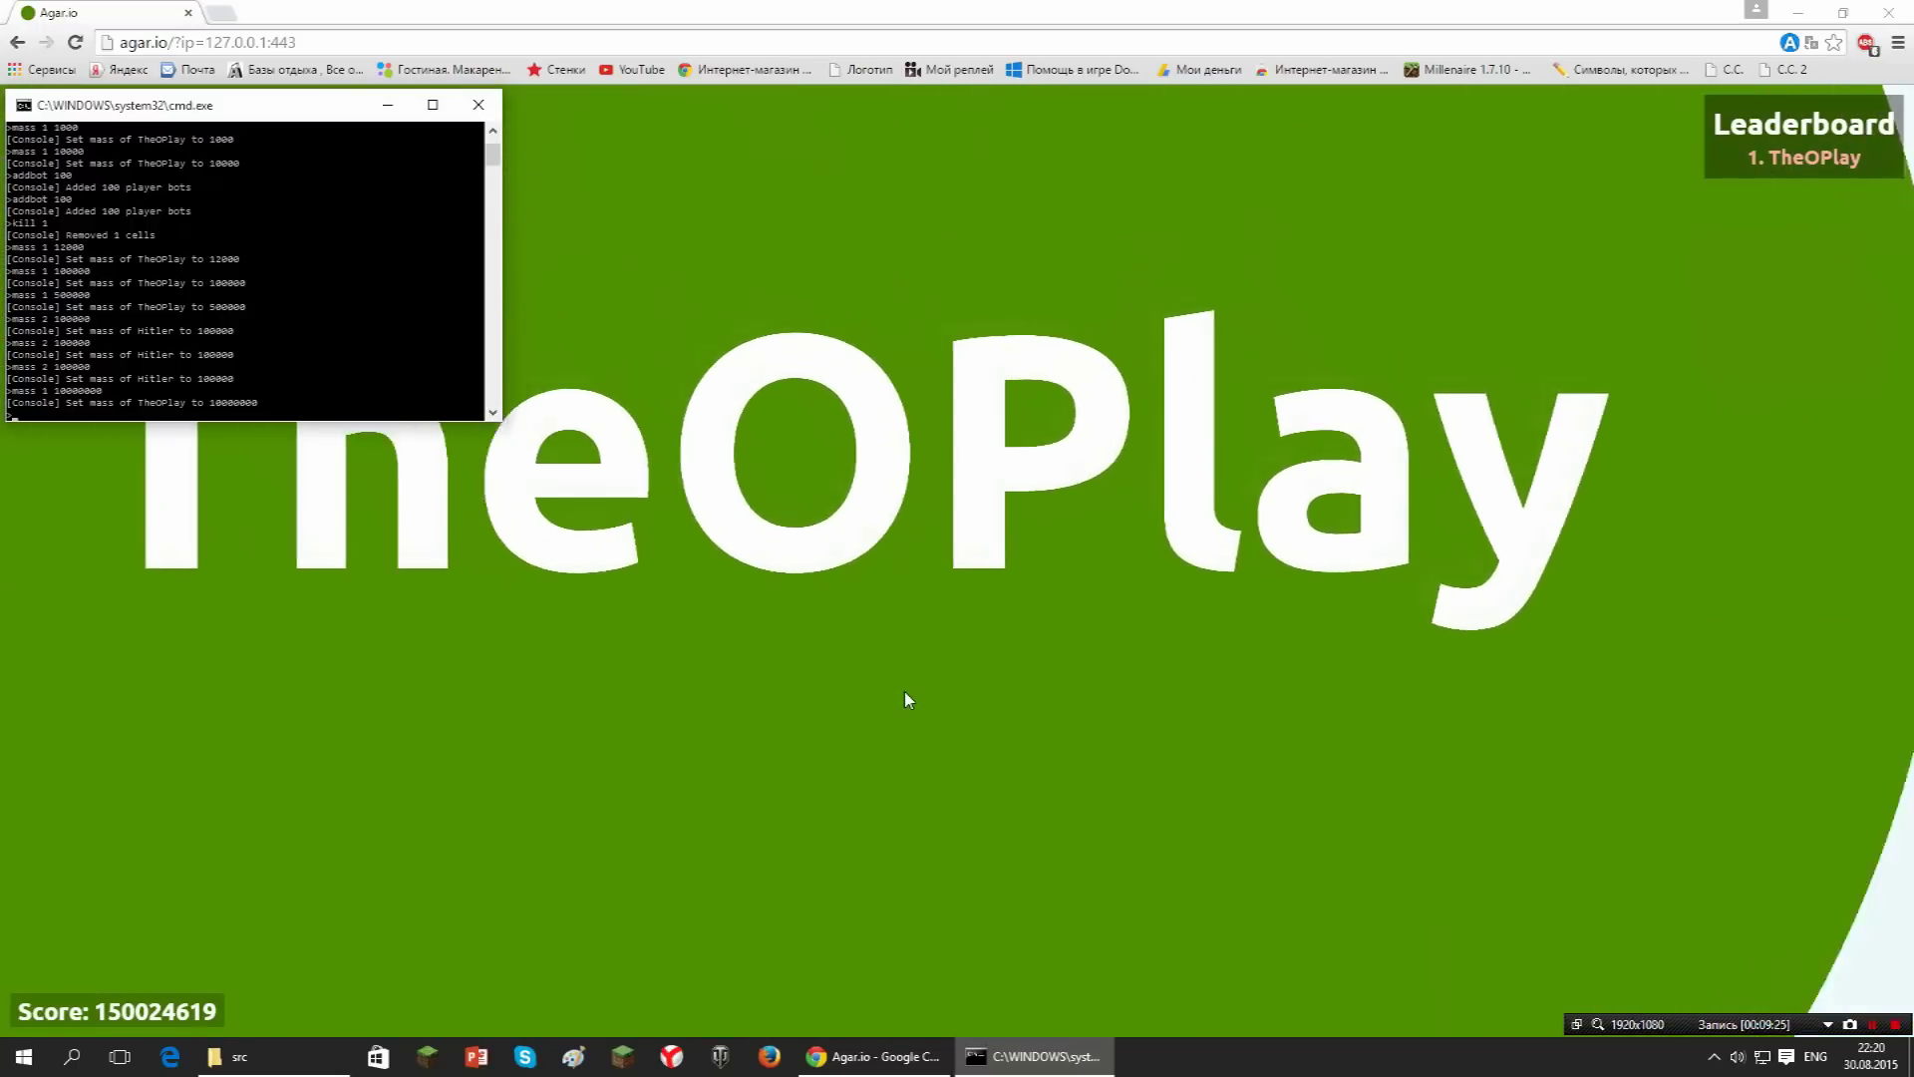
Split player 1's giant cell four times in the game.
{"action": "key", "text": "space"}
{"action": "key", "text": "space"}
{"action": "key", "text": "space"}
{"action": "key", "text": "space"}
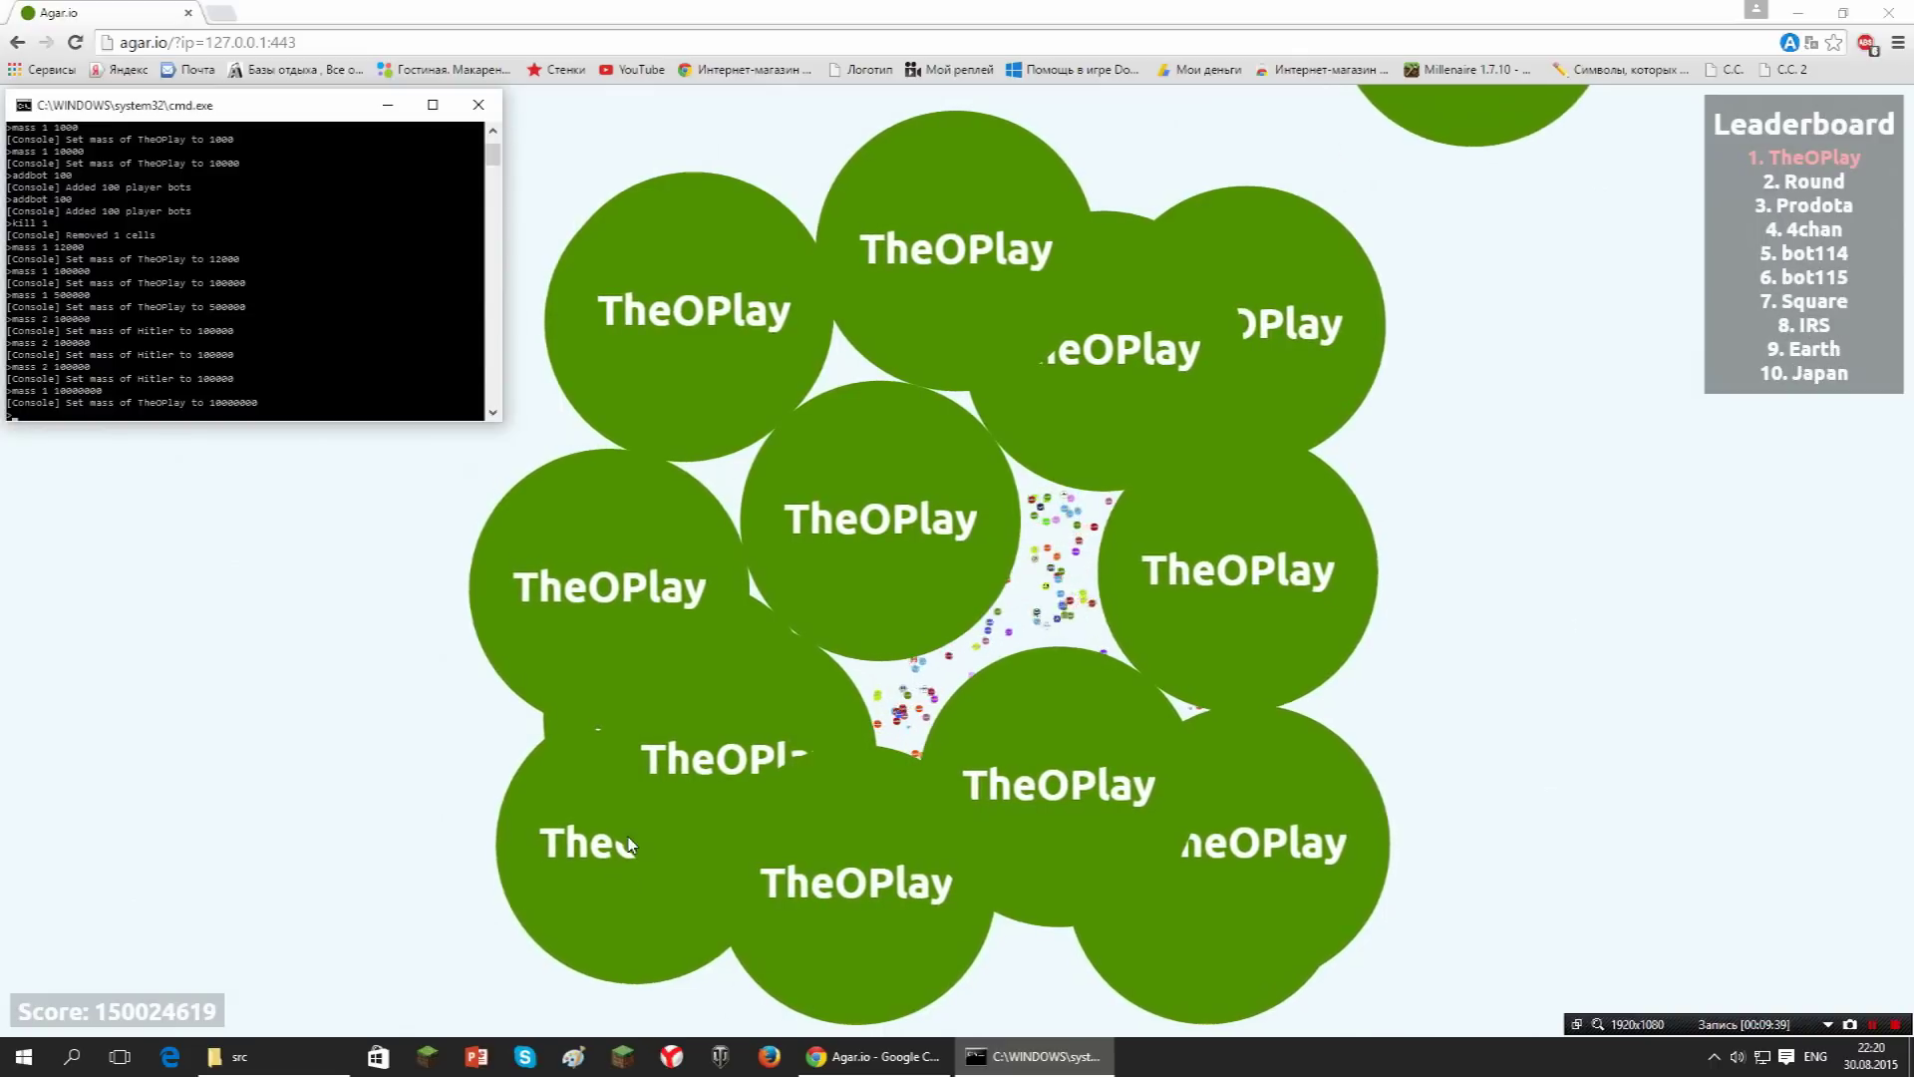
Run addbot 5000 in the server console to add 5000 player bots, and close the console to stop the server.
{"action": "type", "text": "addbot 500"}
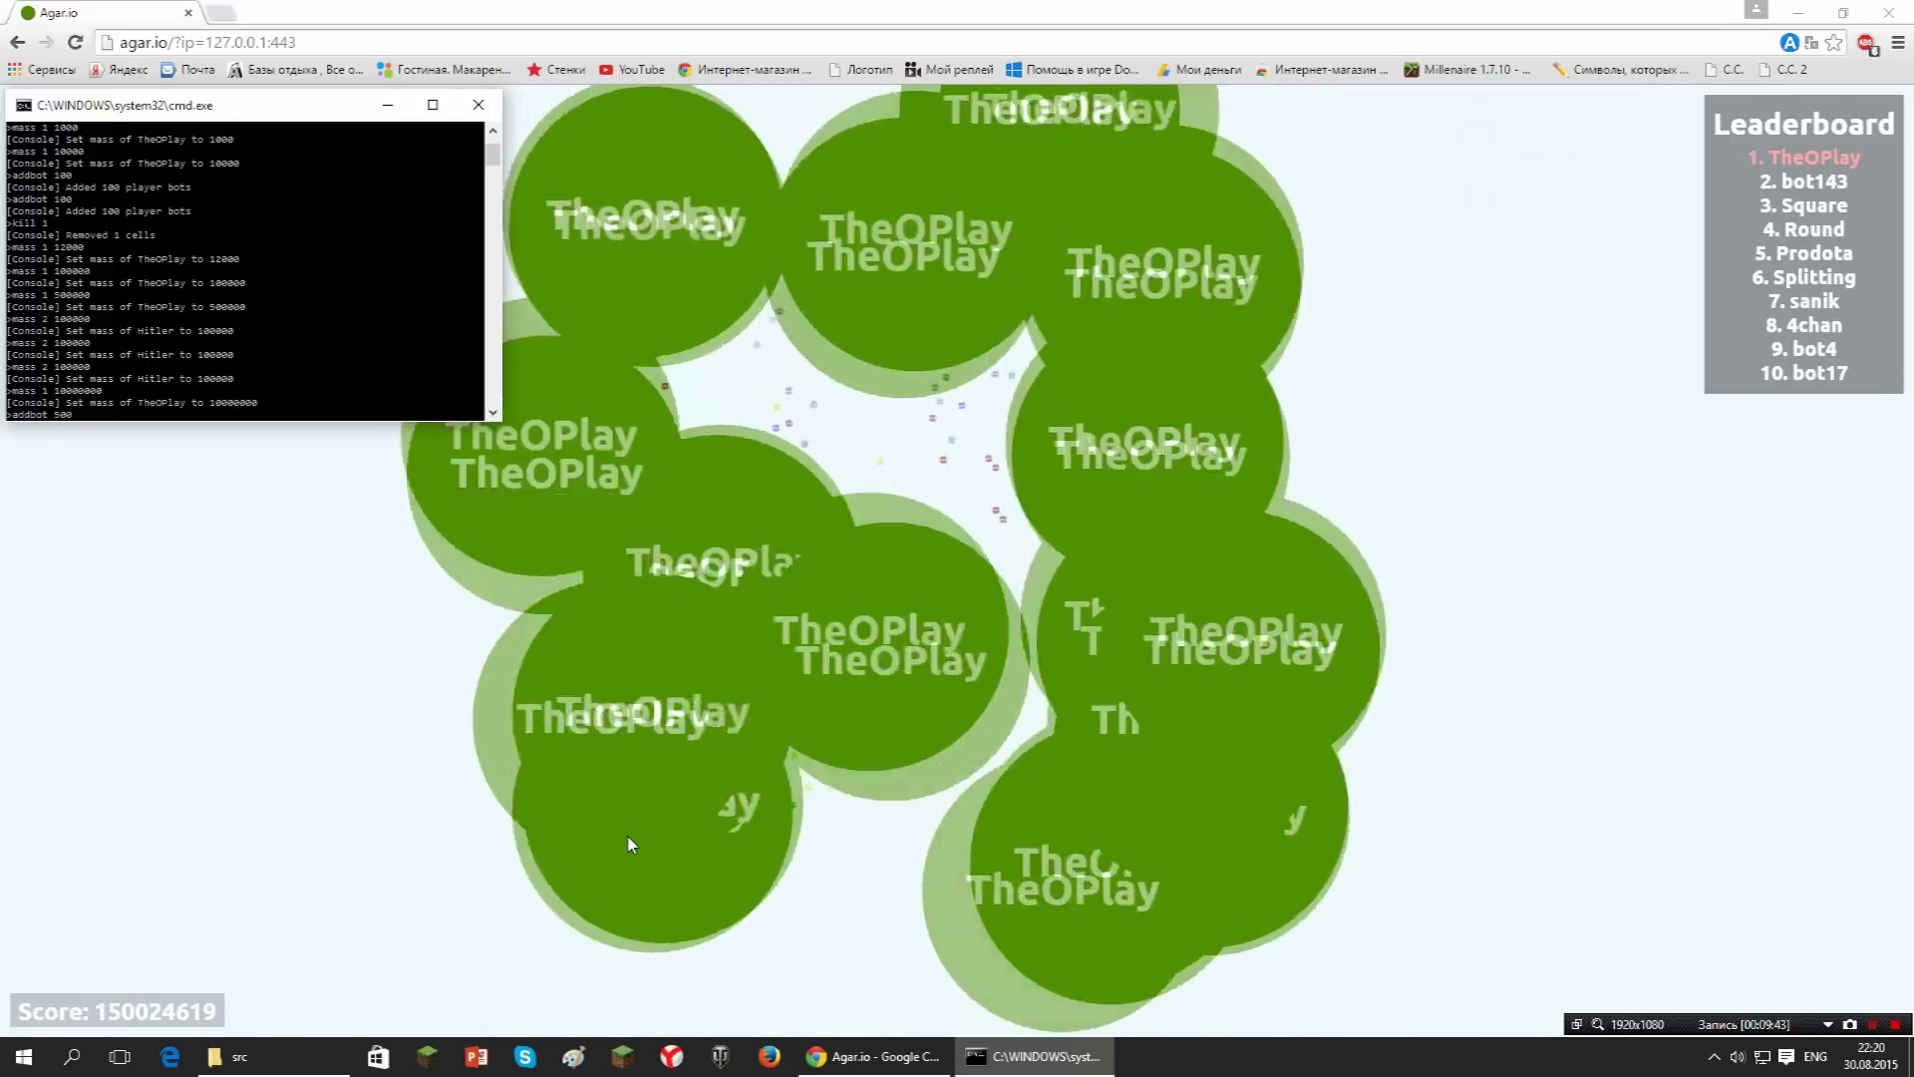
{"action": "type", "text": "0"}
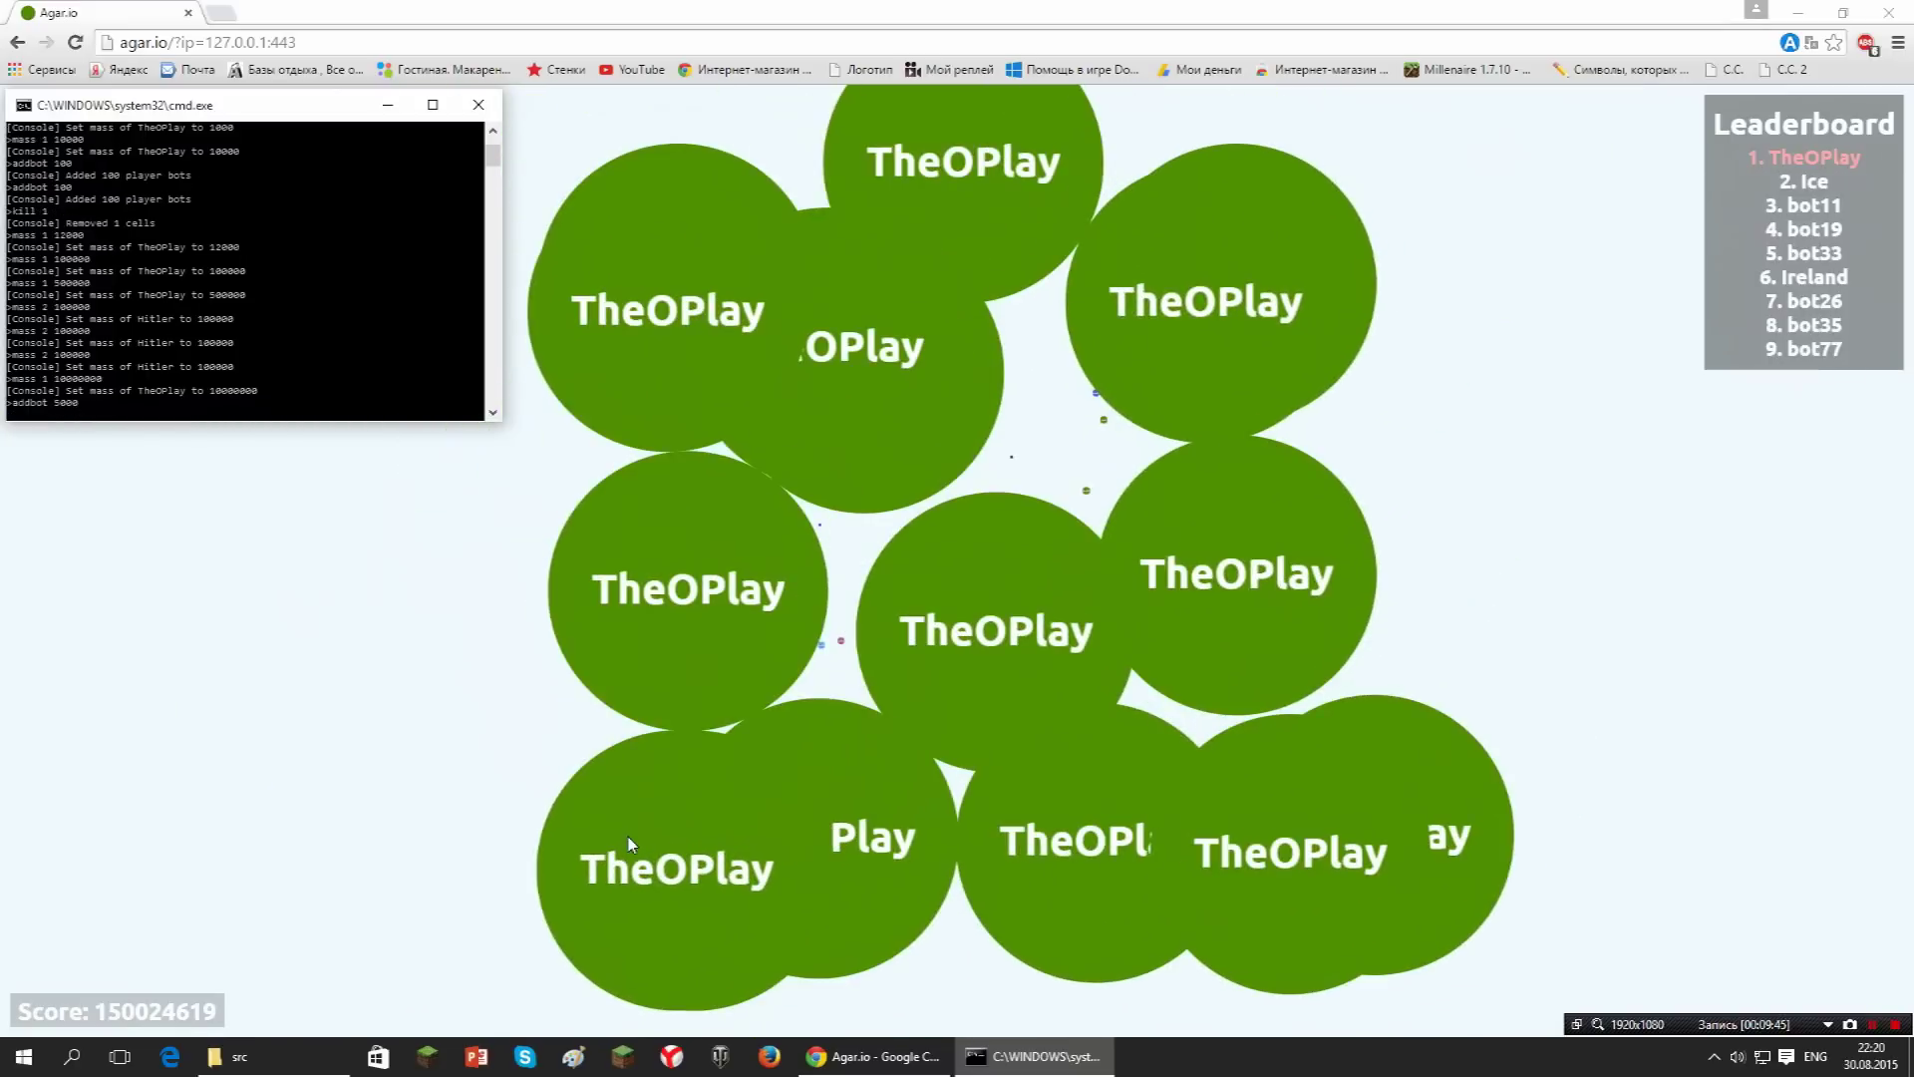
{"action": "key", "text": "Return"}
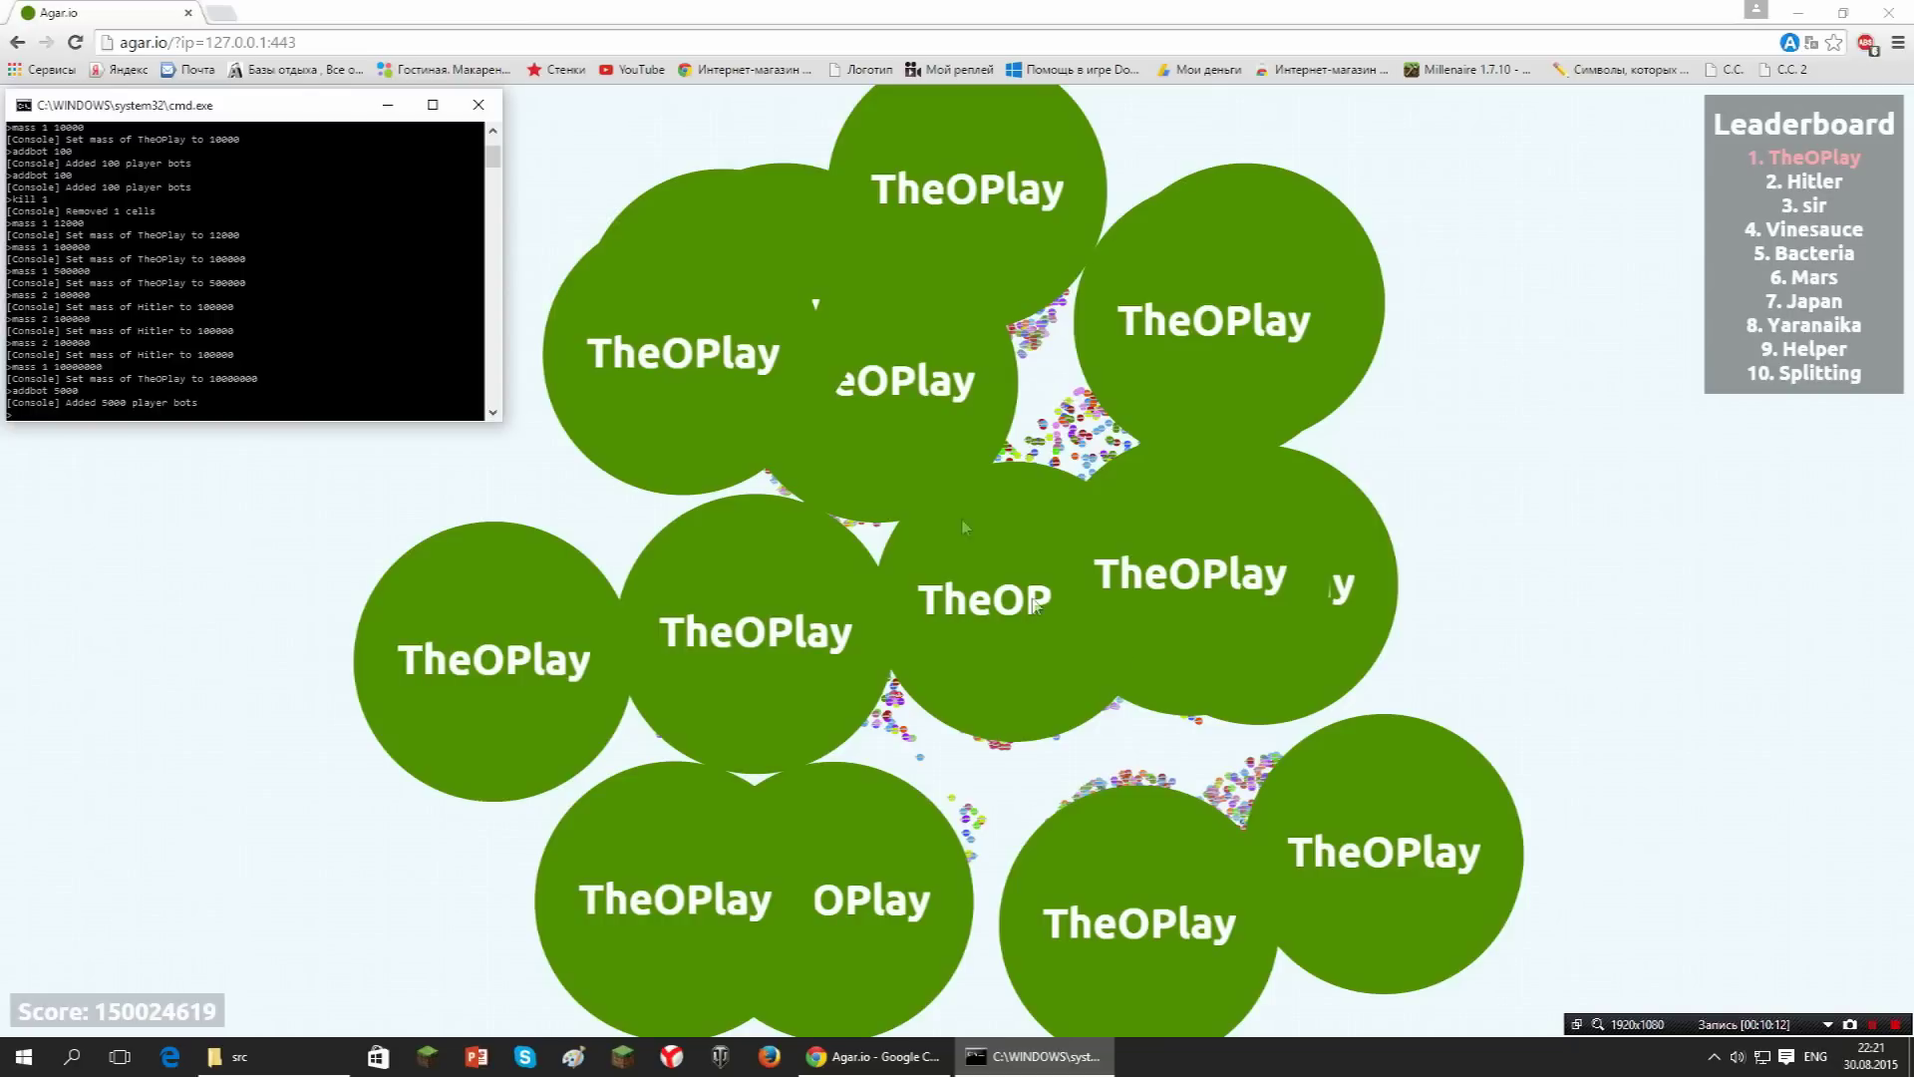
{"action": "left_click", "coordinate": [484, 104]}
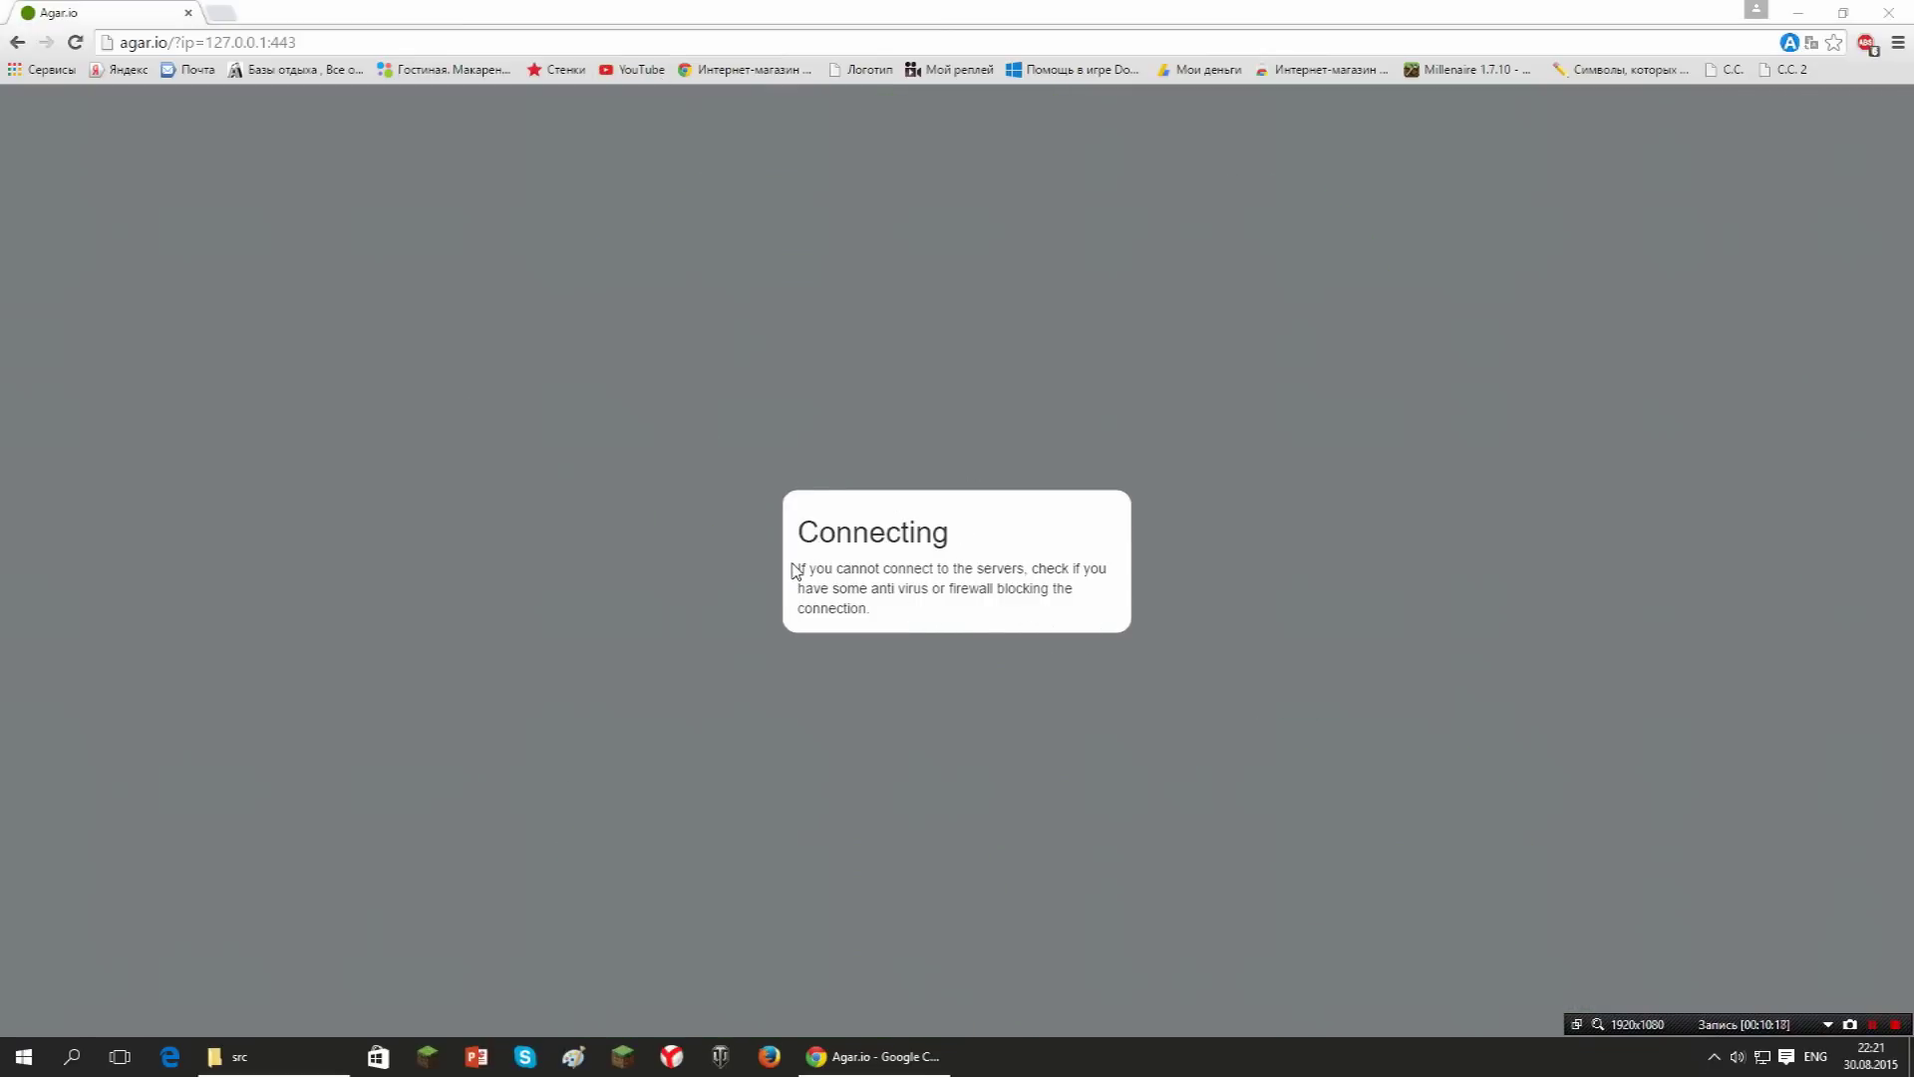
{"action": "triple_click", "coordinate": [900, 630]}
{"action": "mouse_move", "coordinate": [937, 619]}
{"action": "left_mouse_down"}
{"action": "mouse_move", "coordinate": [738, 561]}
{"action": "mouse_move", "coordinate": [924, 615]}
{"action": "left_mouse_up"}
{"action": "left_click", "coordinate": [982, 623]}
{"action": "triple_click", "coordinate": [845, 629]}
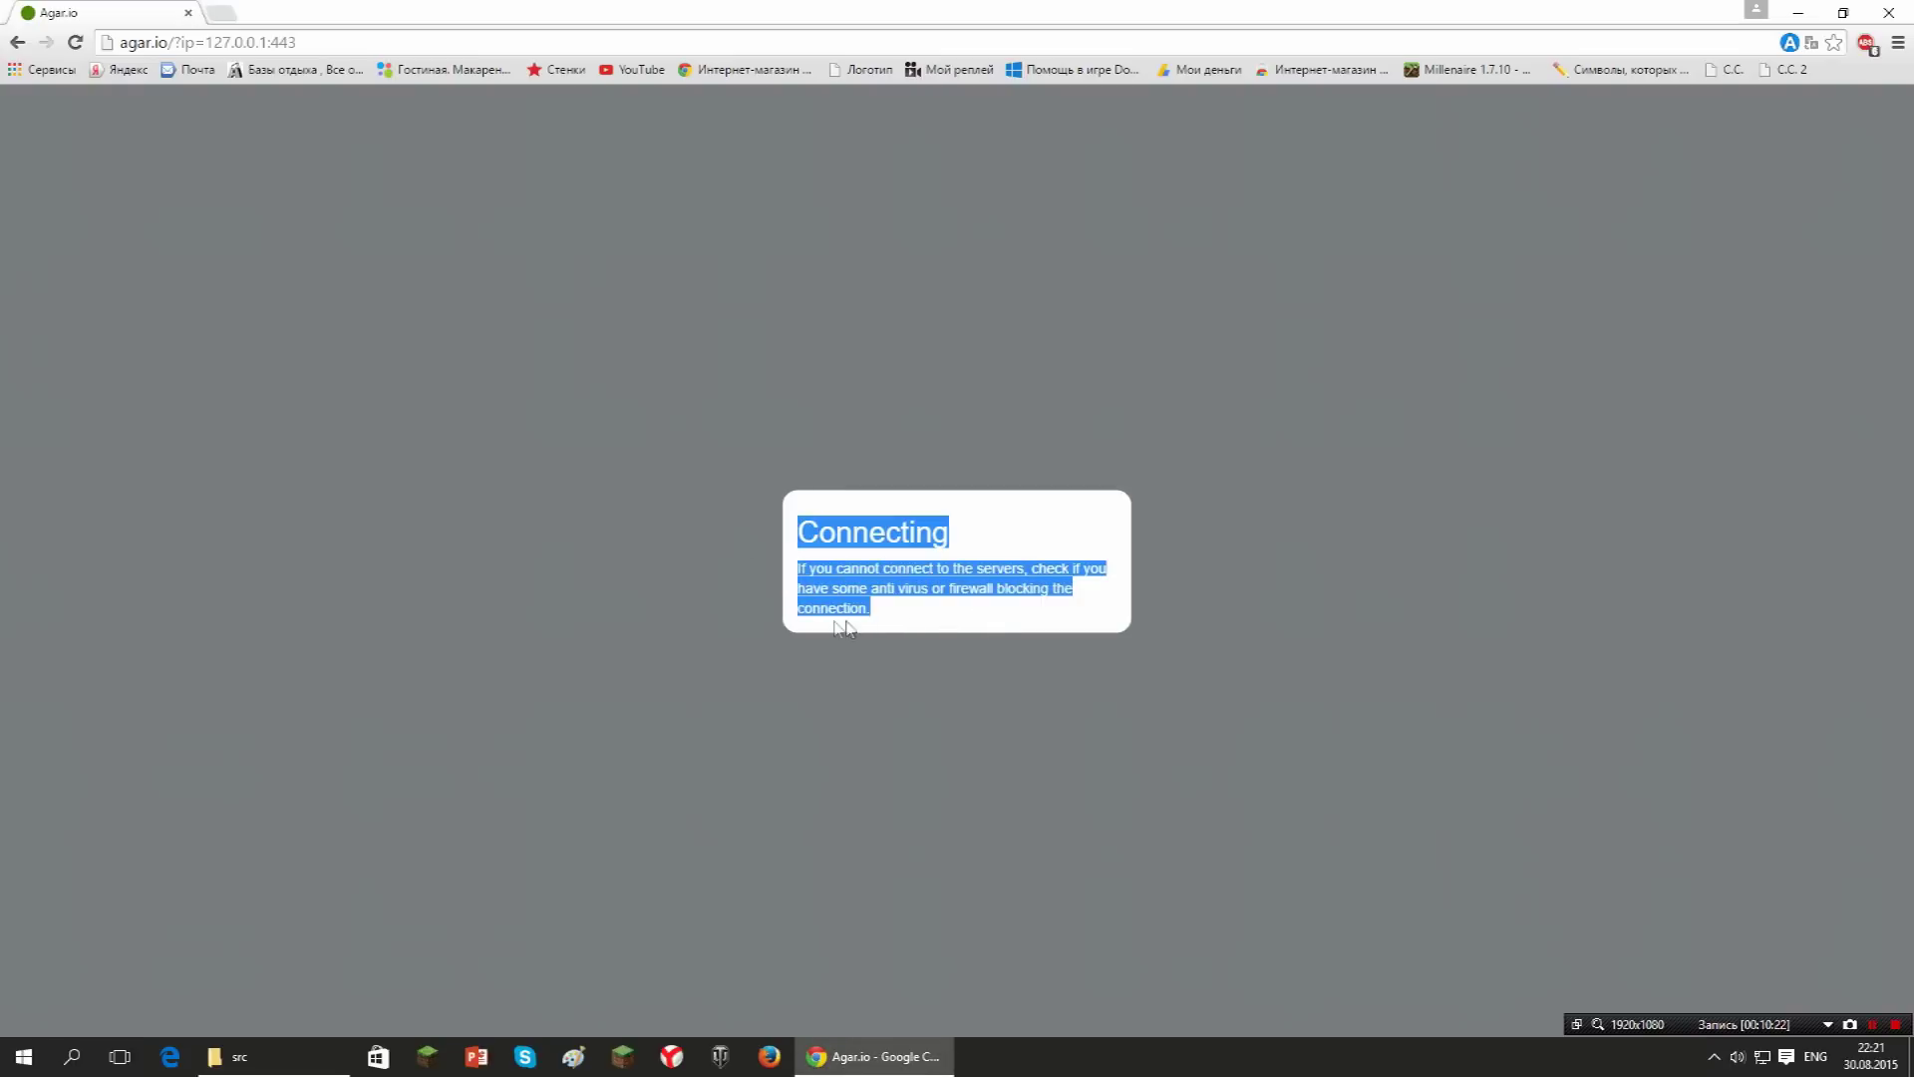
{"action": "left_click", "coordinate": [935, 619]}
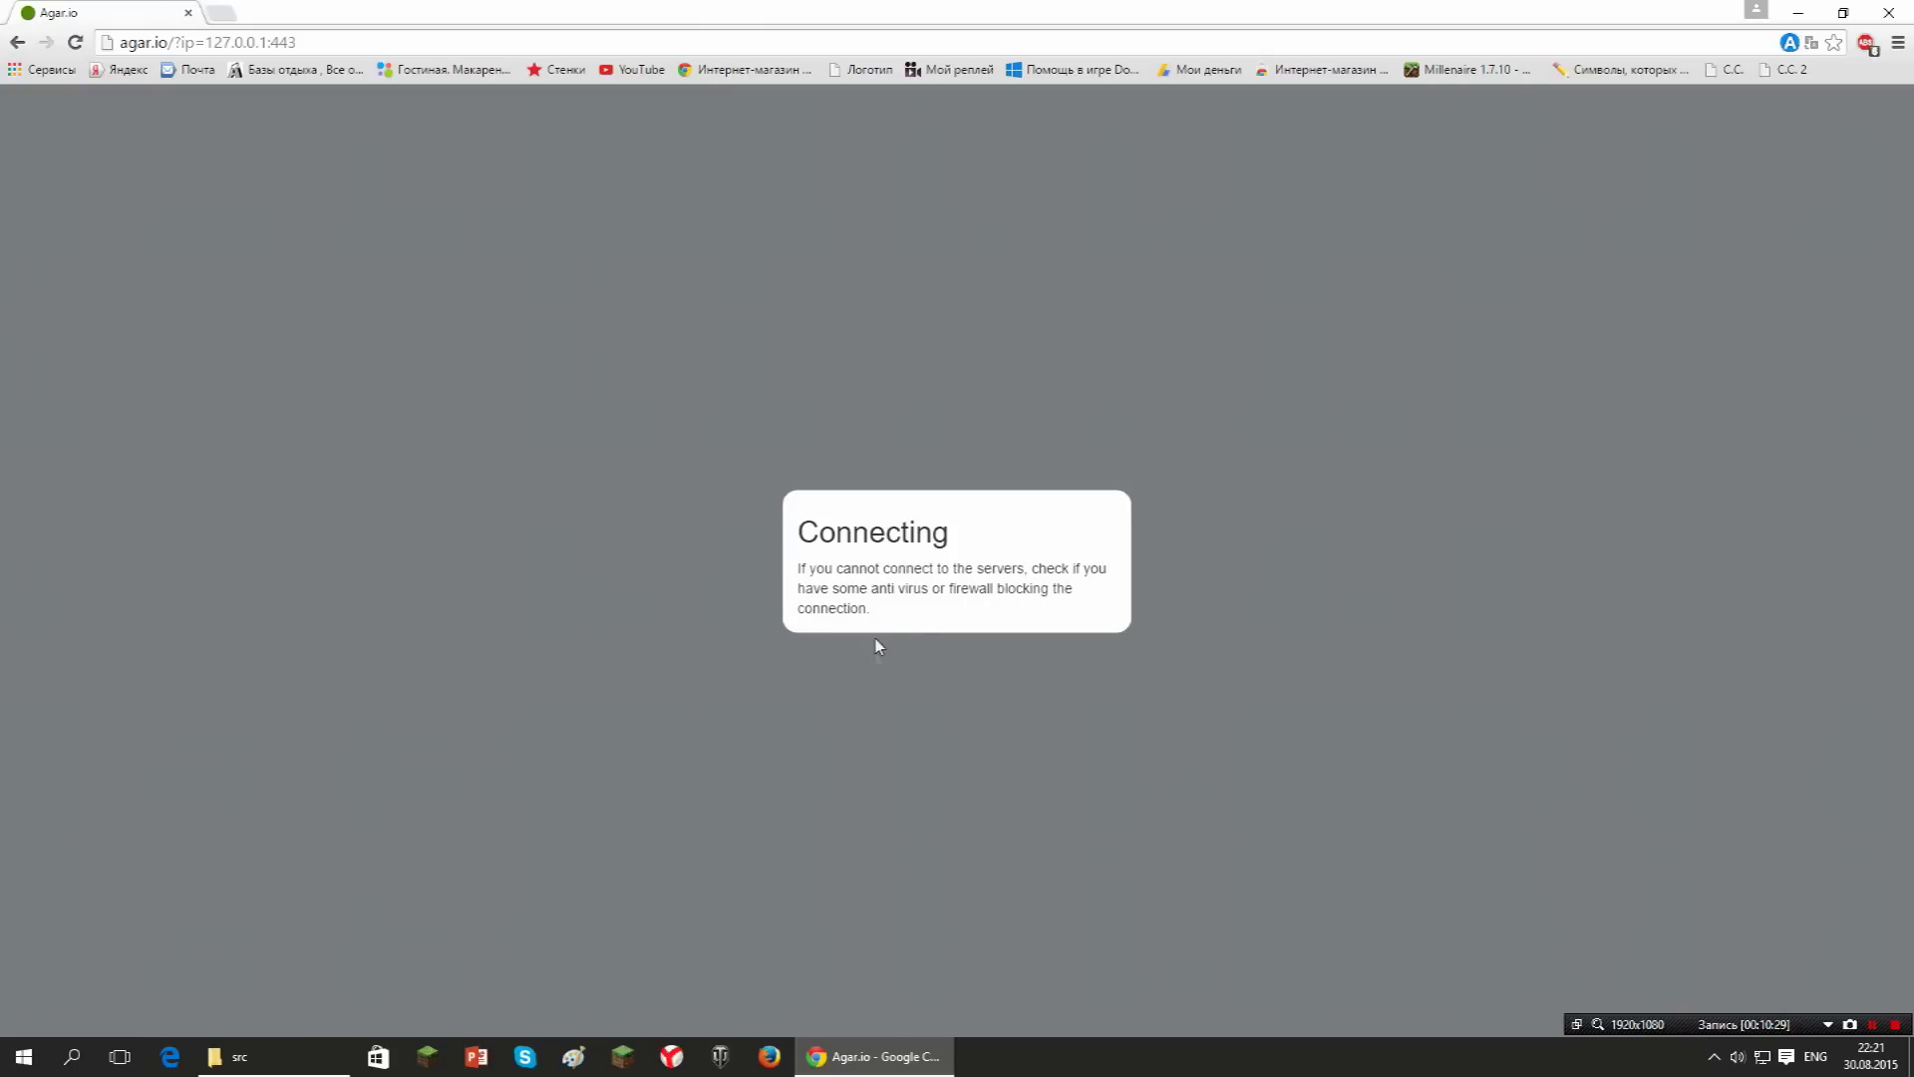
{"action": "left_click_drag", "start_coordinate": [882, 619], "coordinate": [779, 587]}
{"action": "left_click_drag", "start_coordinate": [919, 630], "coordinate": [768, 553]}
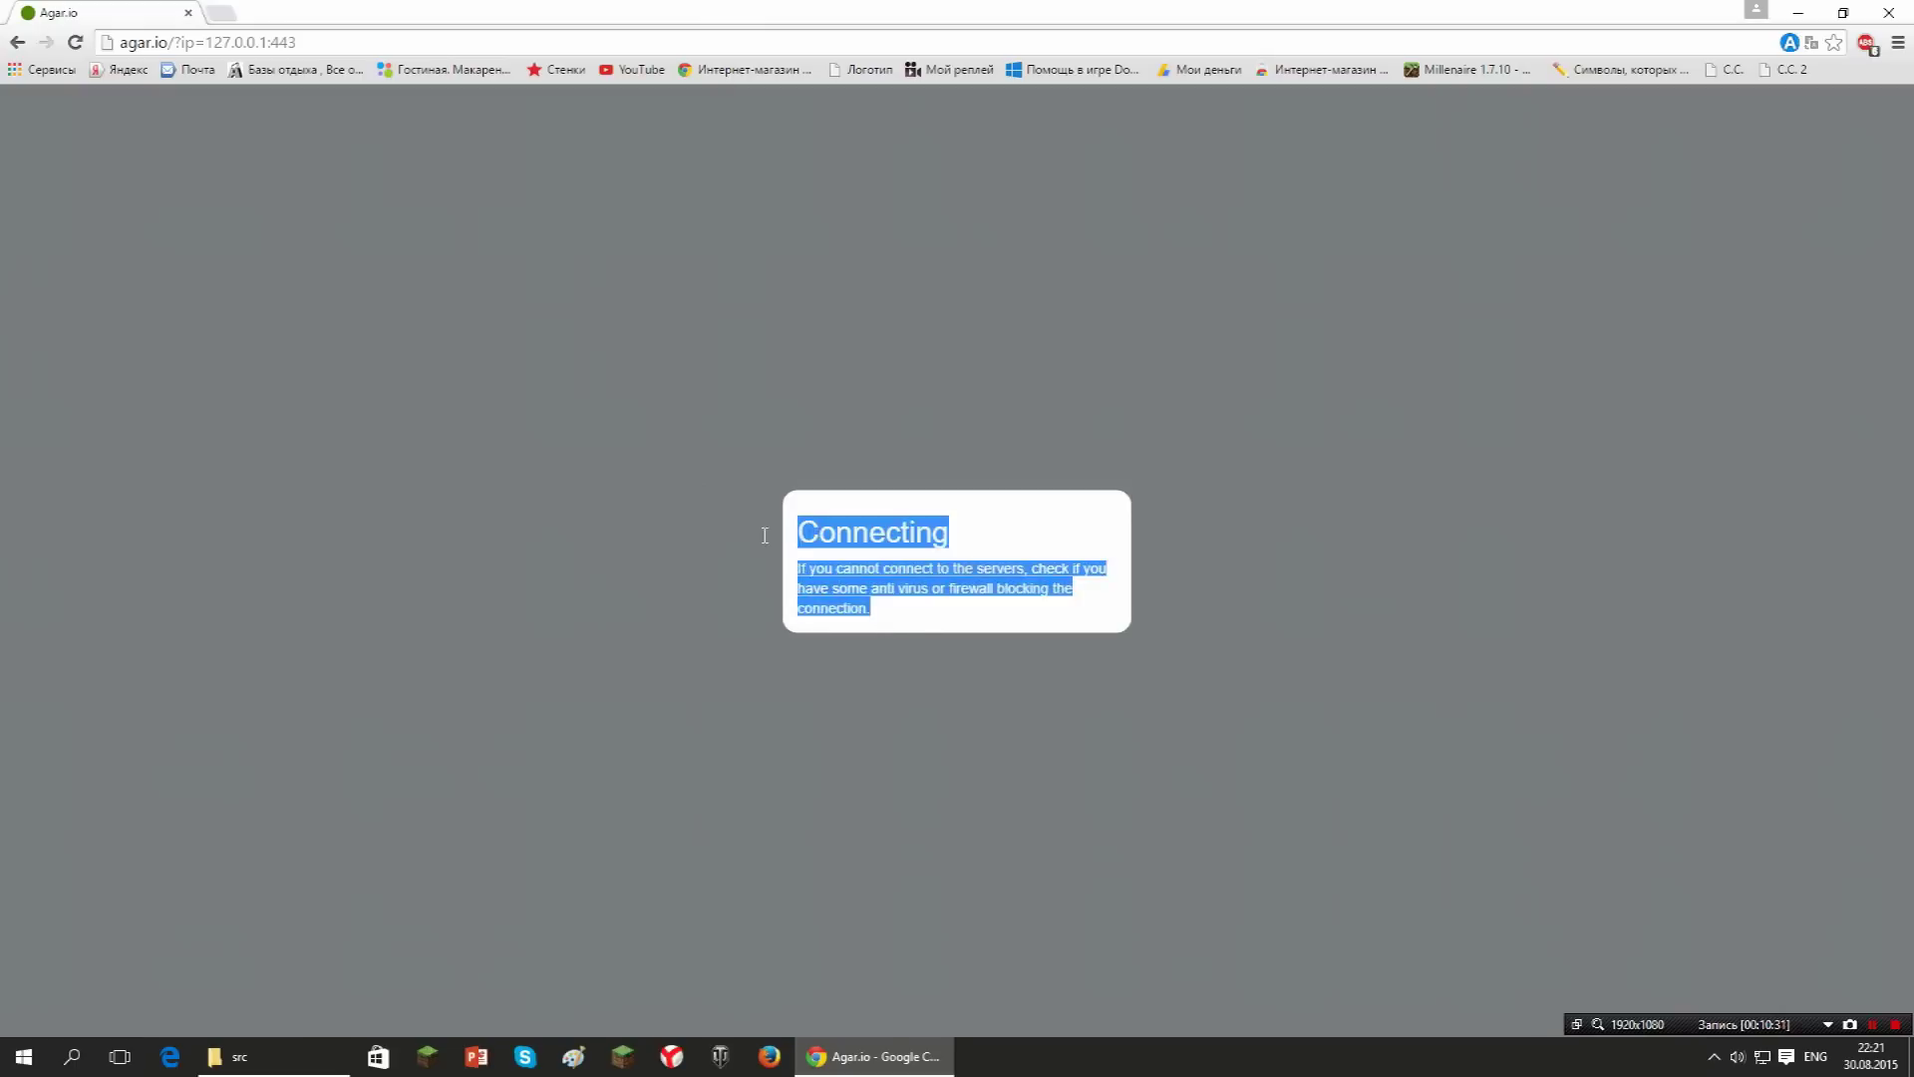
{"action": "left_click", "coordinate": [945, 634]}
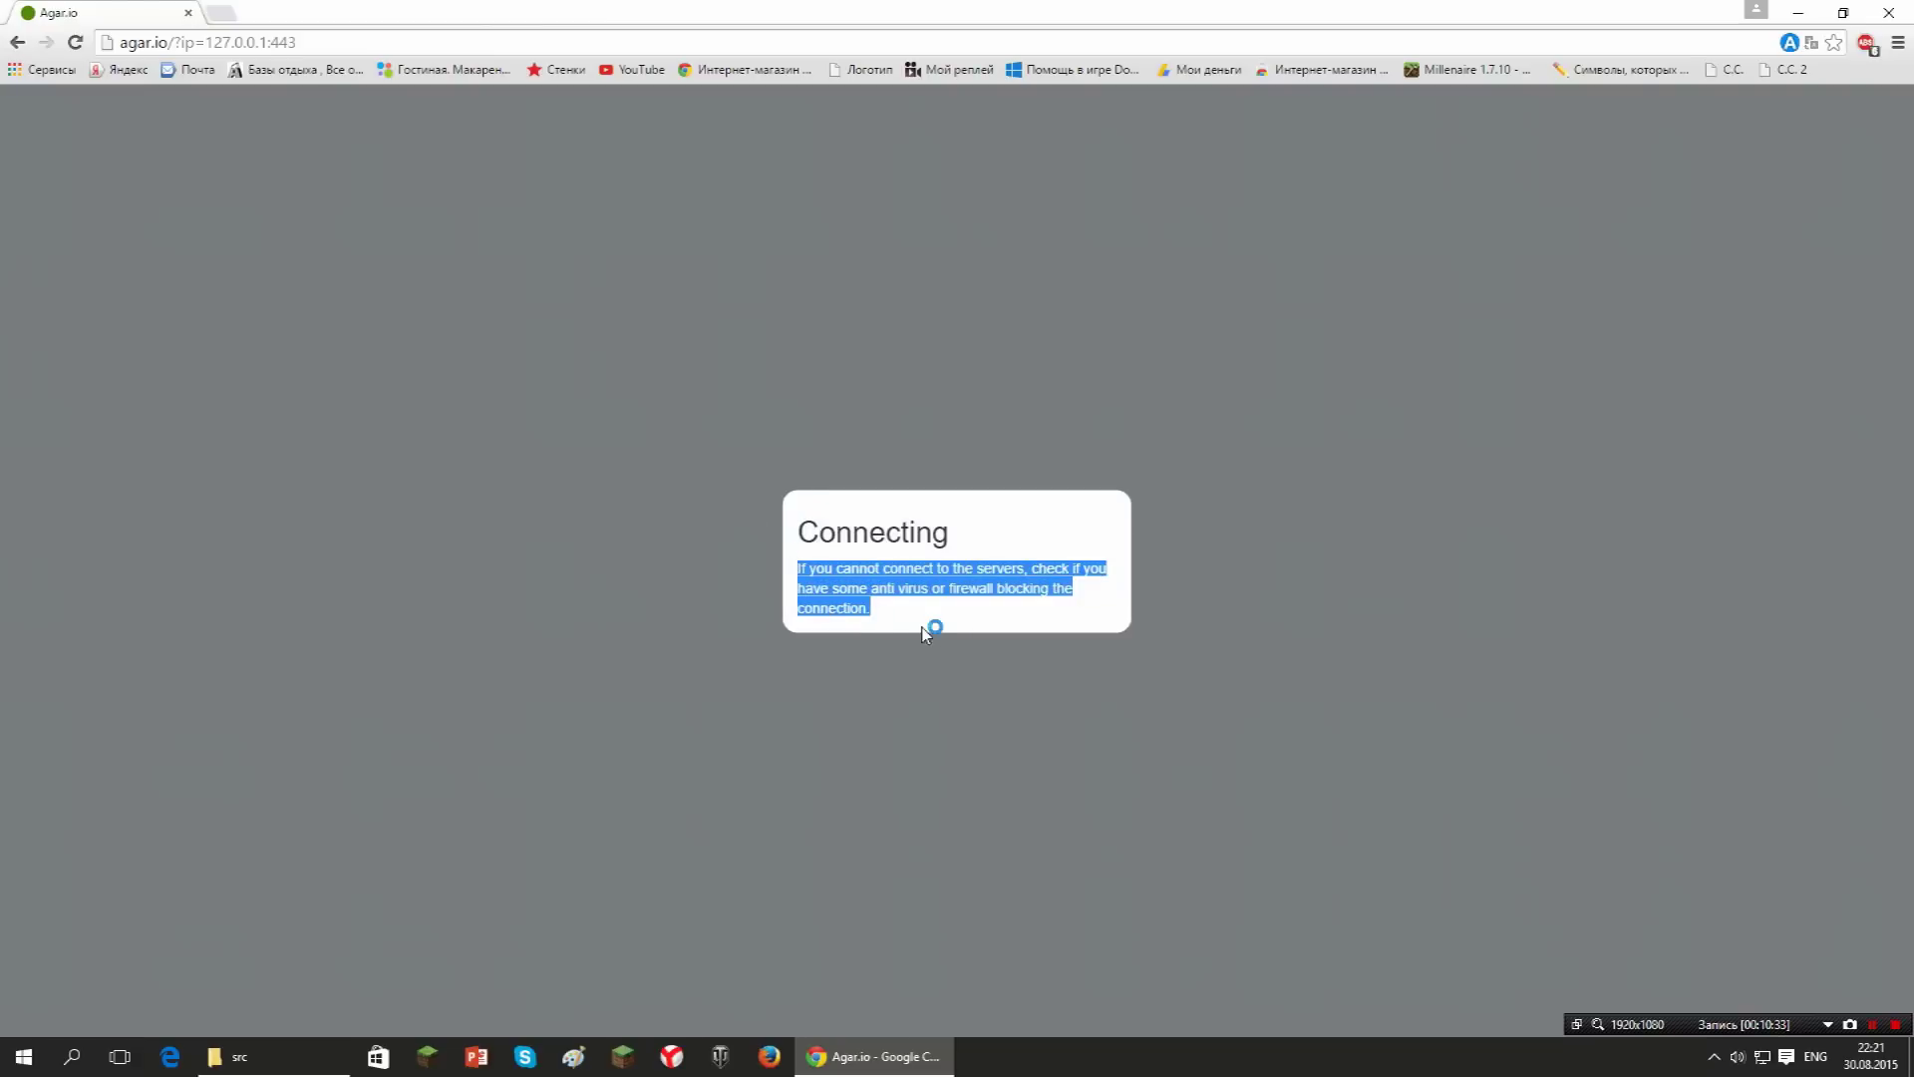
{"action": "left_click", "coordinate": [908, 632]}
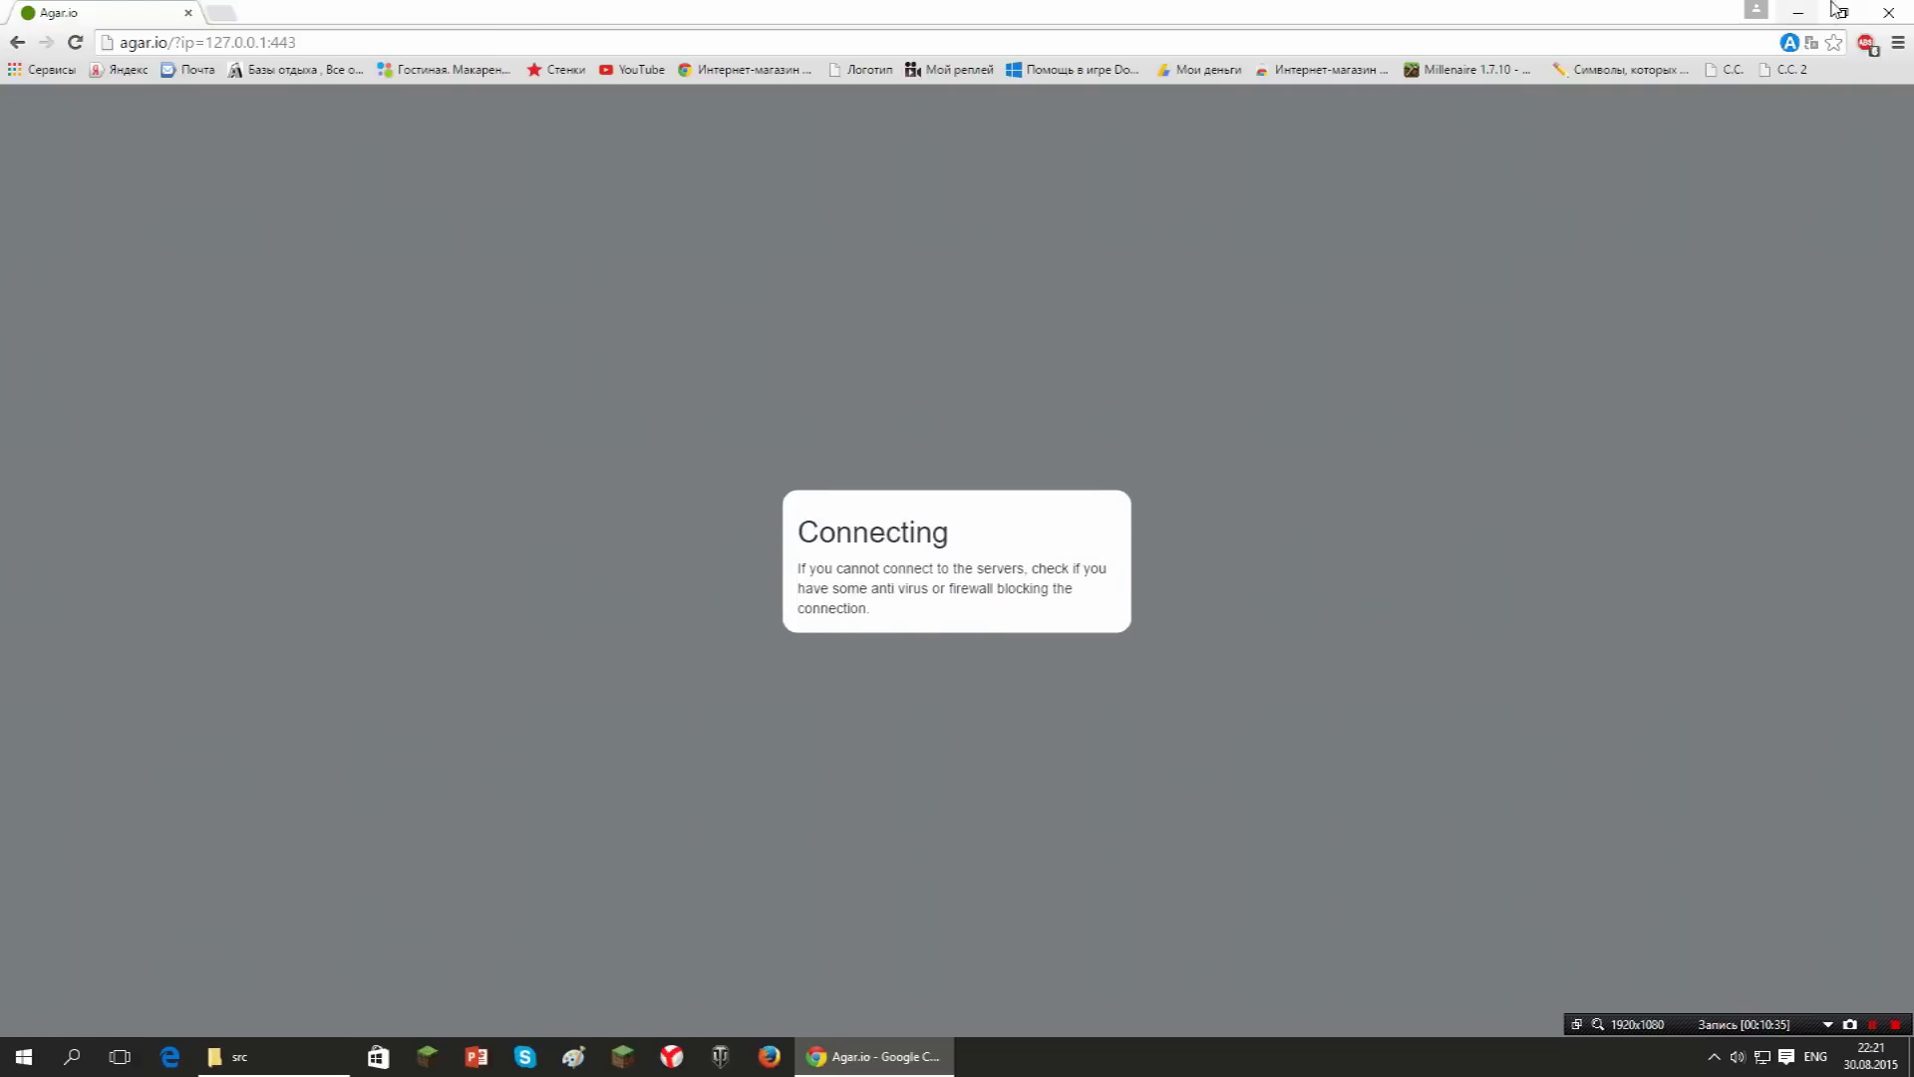
{"action": "left_click_drag", "start_coordinate": [1336, 9], "coordinate": [1110, 8]}
{"action": "left_click_drag", "start_coordinate": [819, 539], "coordinate": [941, 602]}
{"action": "left_click", "coordinate": [941, 602]}
{"action": "left_click_drag", "start_coordinate": [799, 532], "coordinate": [1030, 636]}
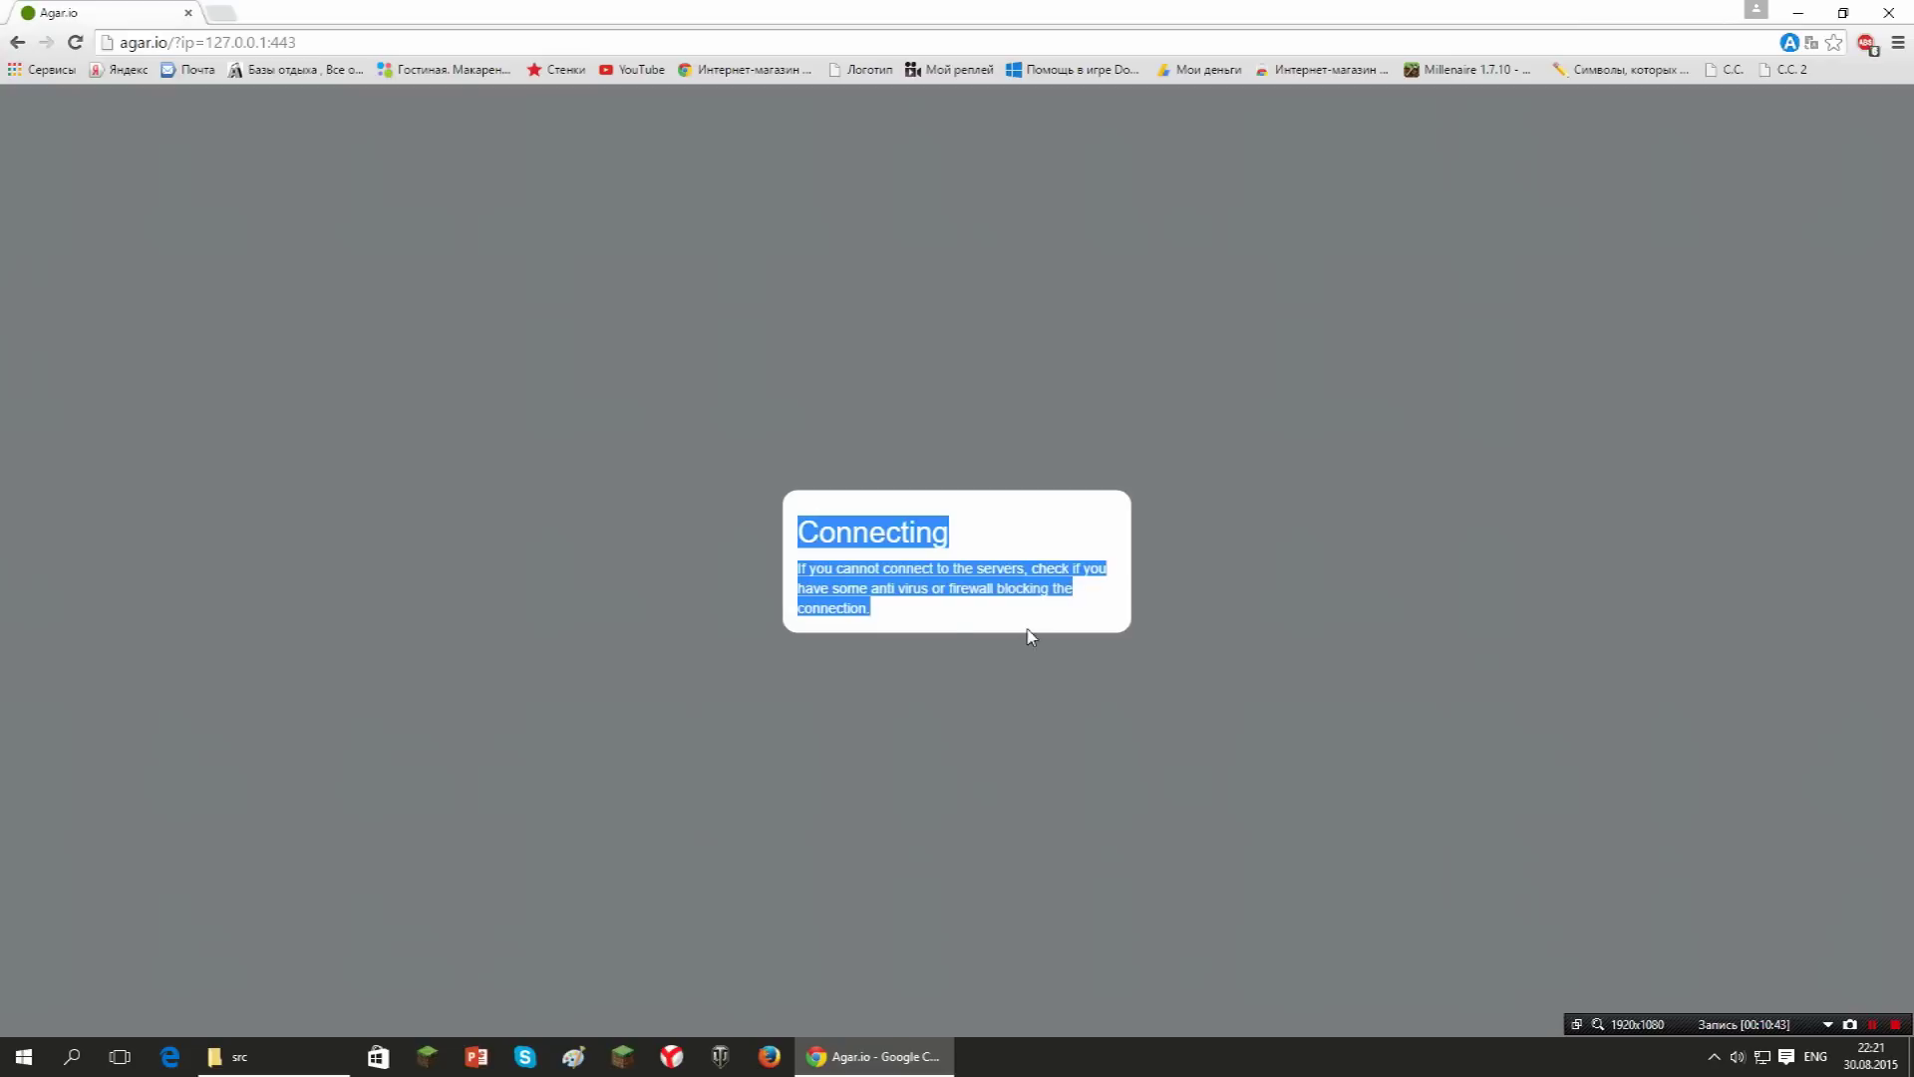
{"action": "left_click", "coordinate": [818, 539]}
{"action": "left_click_drag", "start_coordinate": [800, 532], "coordinate": [1030, 636]}
{"action": "left_click", "coordinate": [938, 636]}
{"action": "left_click_drag", "start_coordinate": [800, 532], "coordinate": [903, 634]}
{"action": "left_click", "coordinate": [982, 523]}
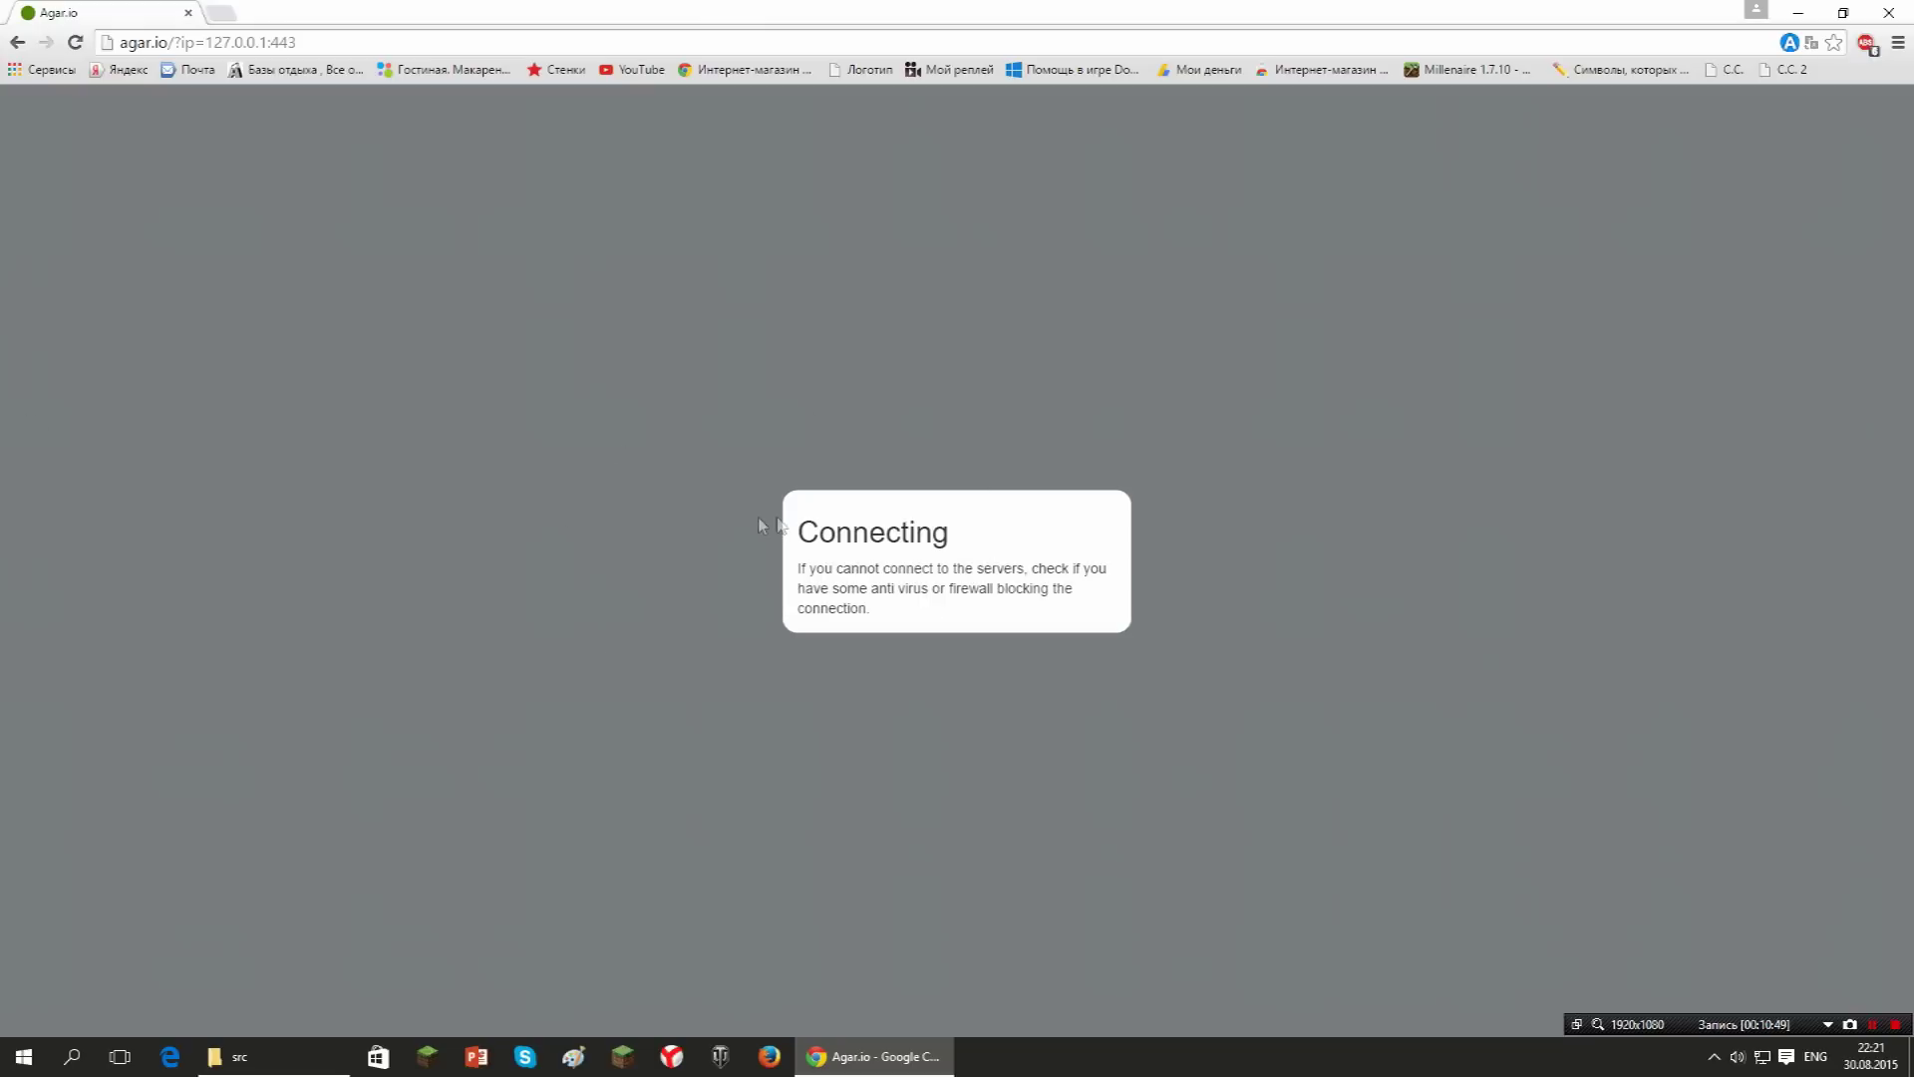
{"action": "left_click_drag", "start_coordinate": [799, 531], "coordinate": [974, 648]}
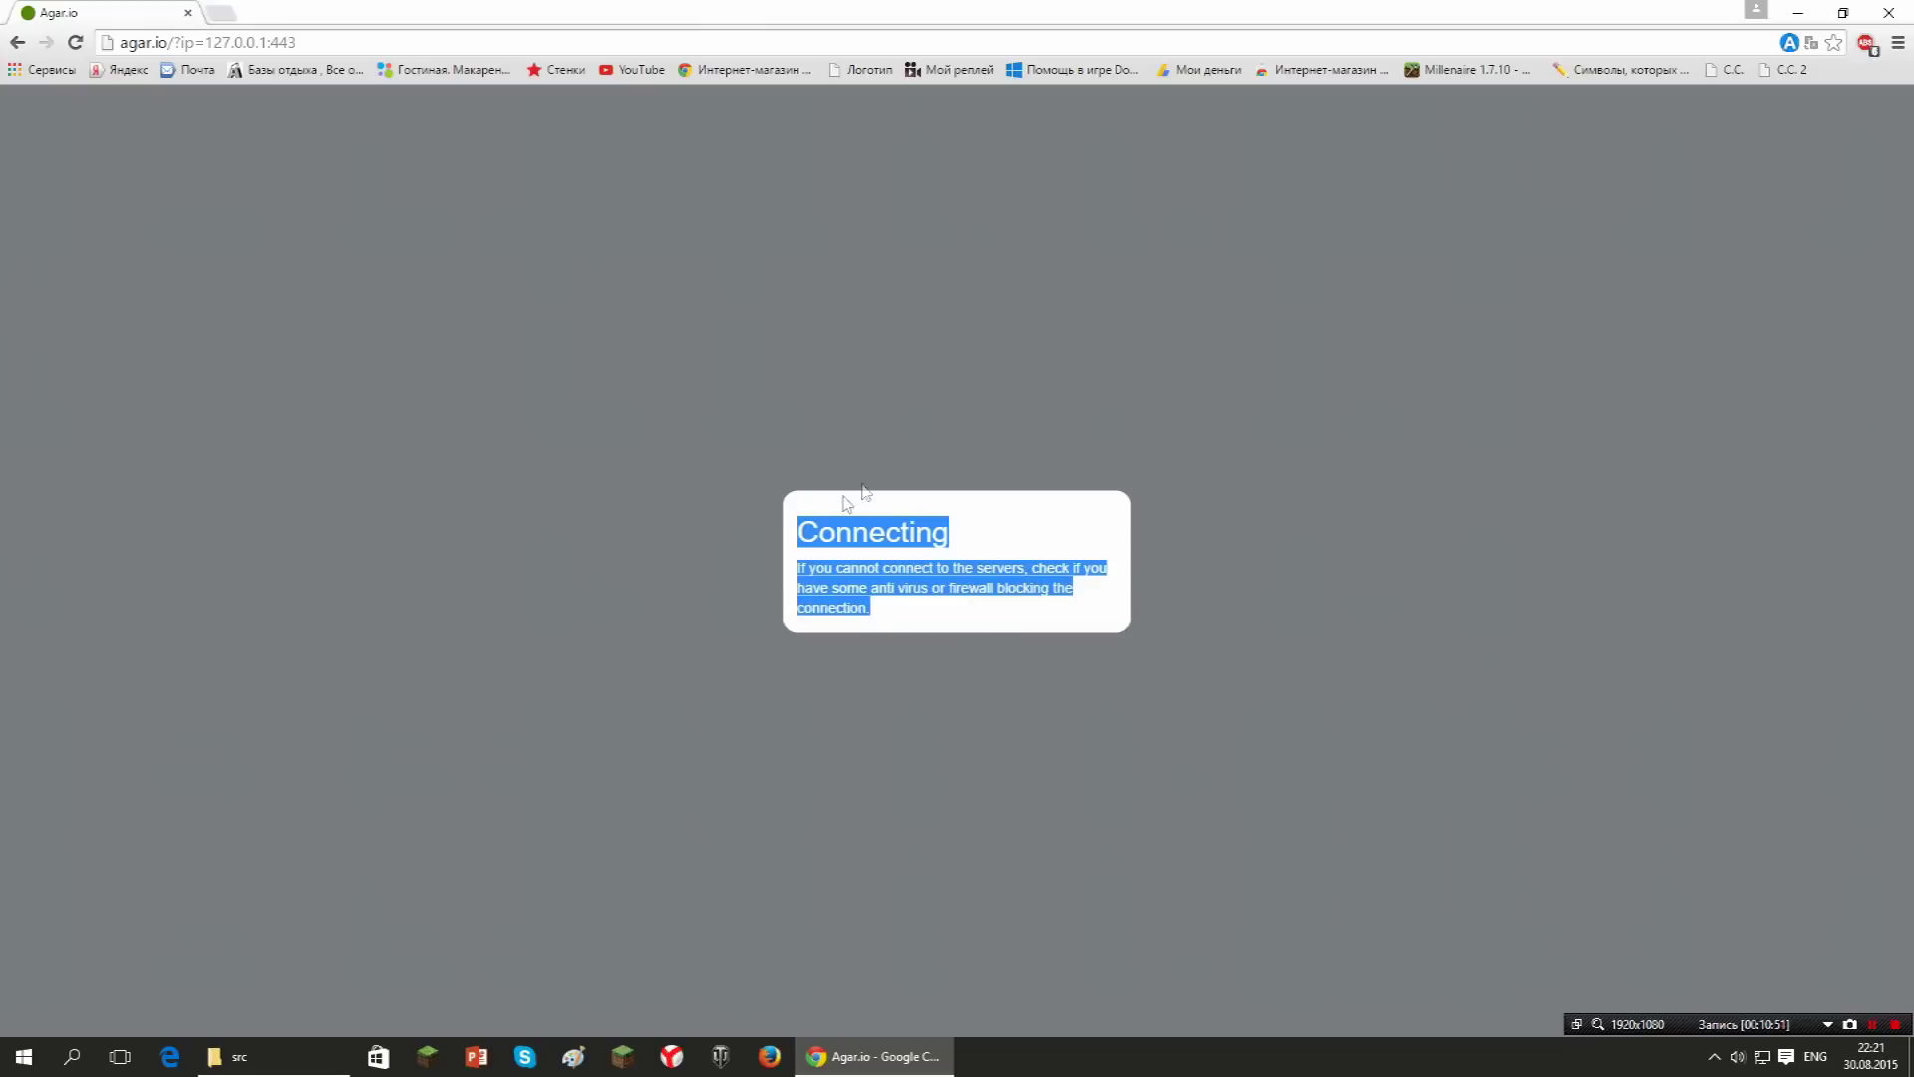
{"action": "left_click", "coordinate": [1500, 137]}
Minimize the browser and close the src folder window to clear the desktop.
{"action": "left_click", "coordinate": [1810, 11]}
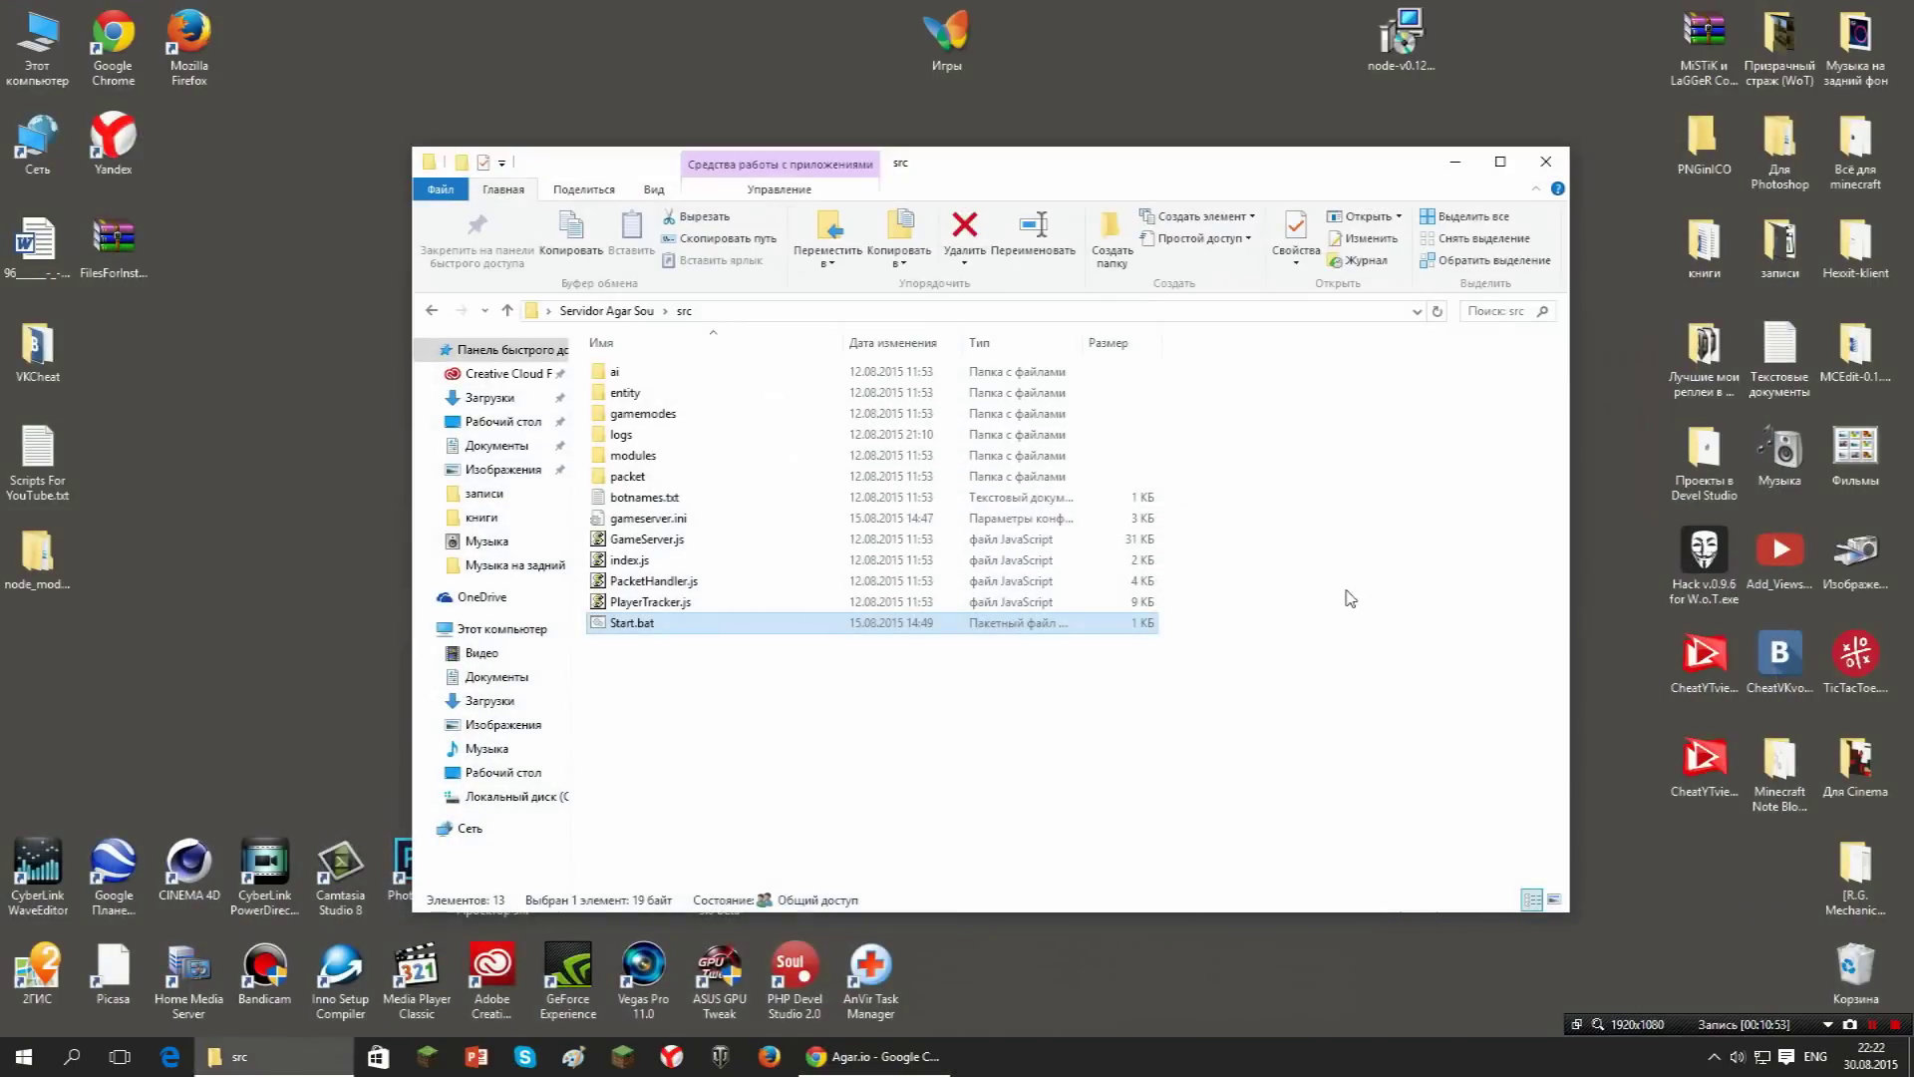
{"action": "left_click", "coordinate": [1546, 163]}
Delete the node_modules folder from the desktop.
{"action": "right_click", "coordinate": [4, 555]}
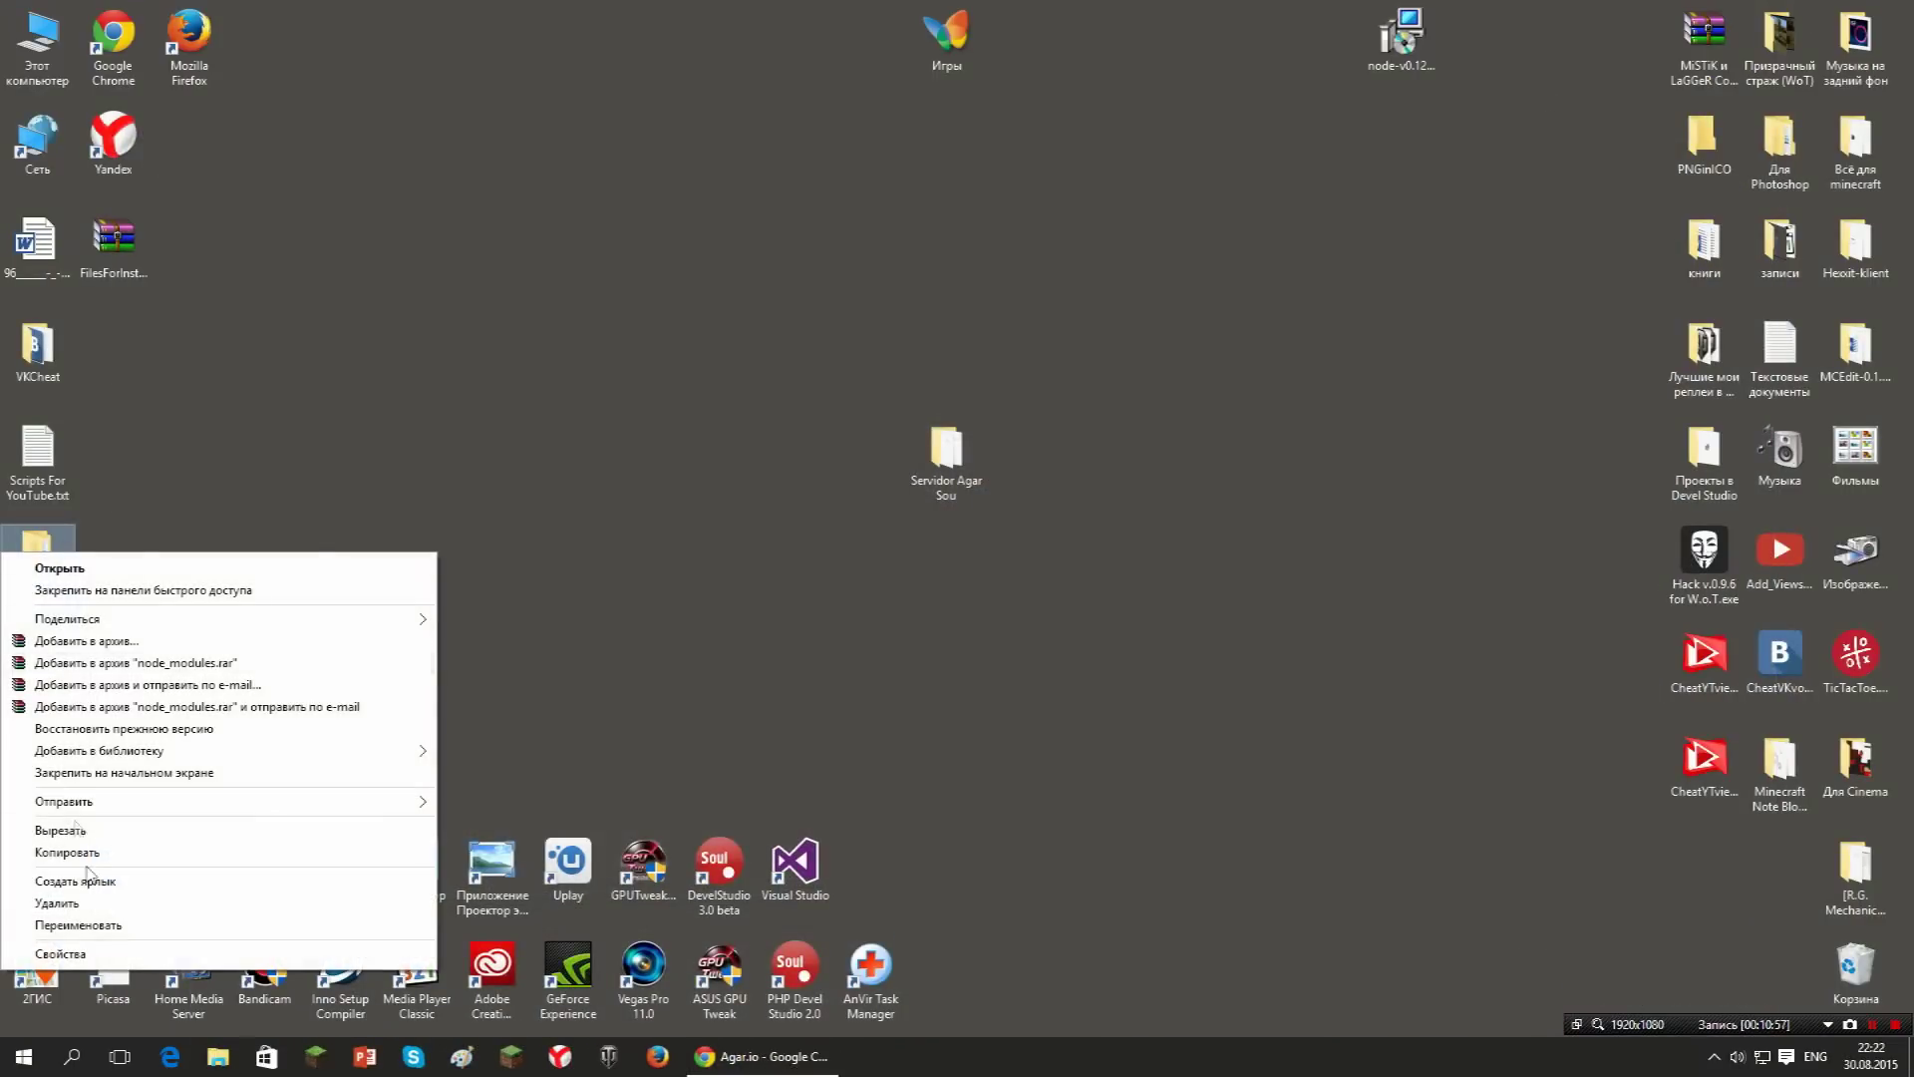
{"action": "left_click", "coordinate": [56, 902]}
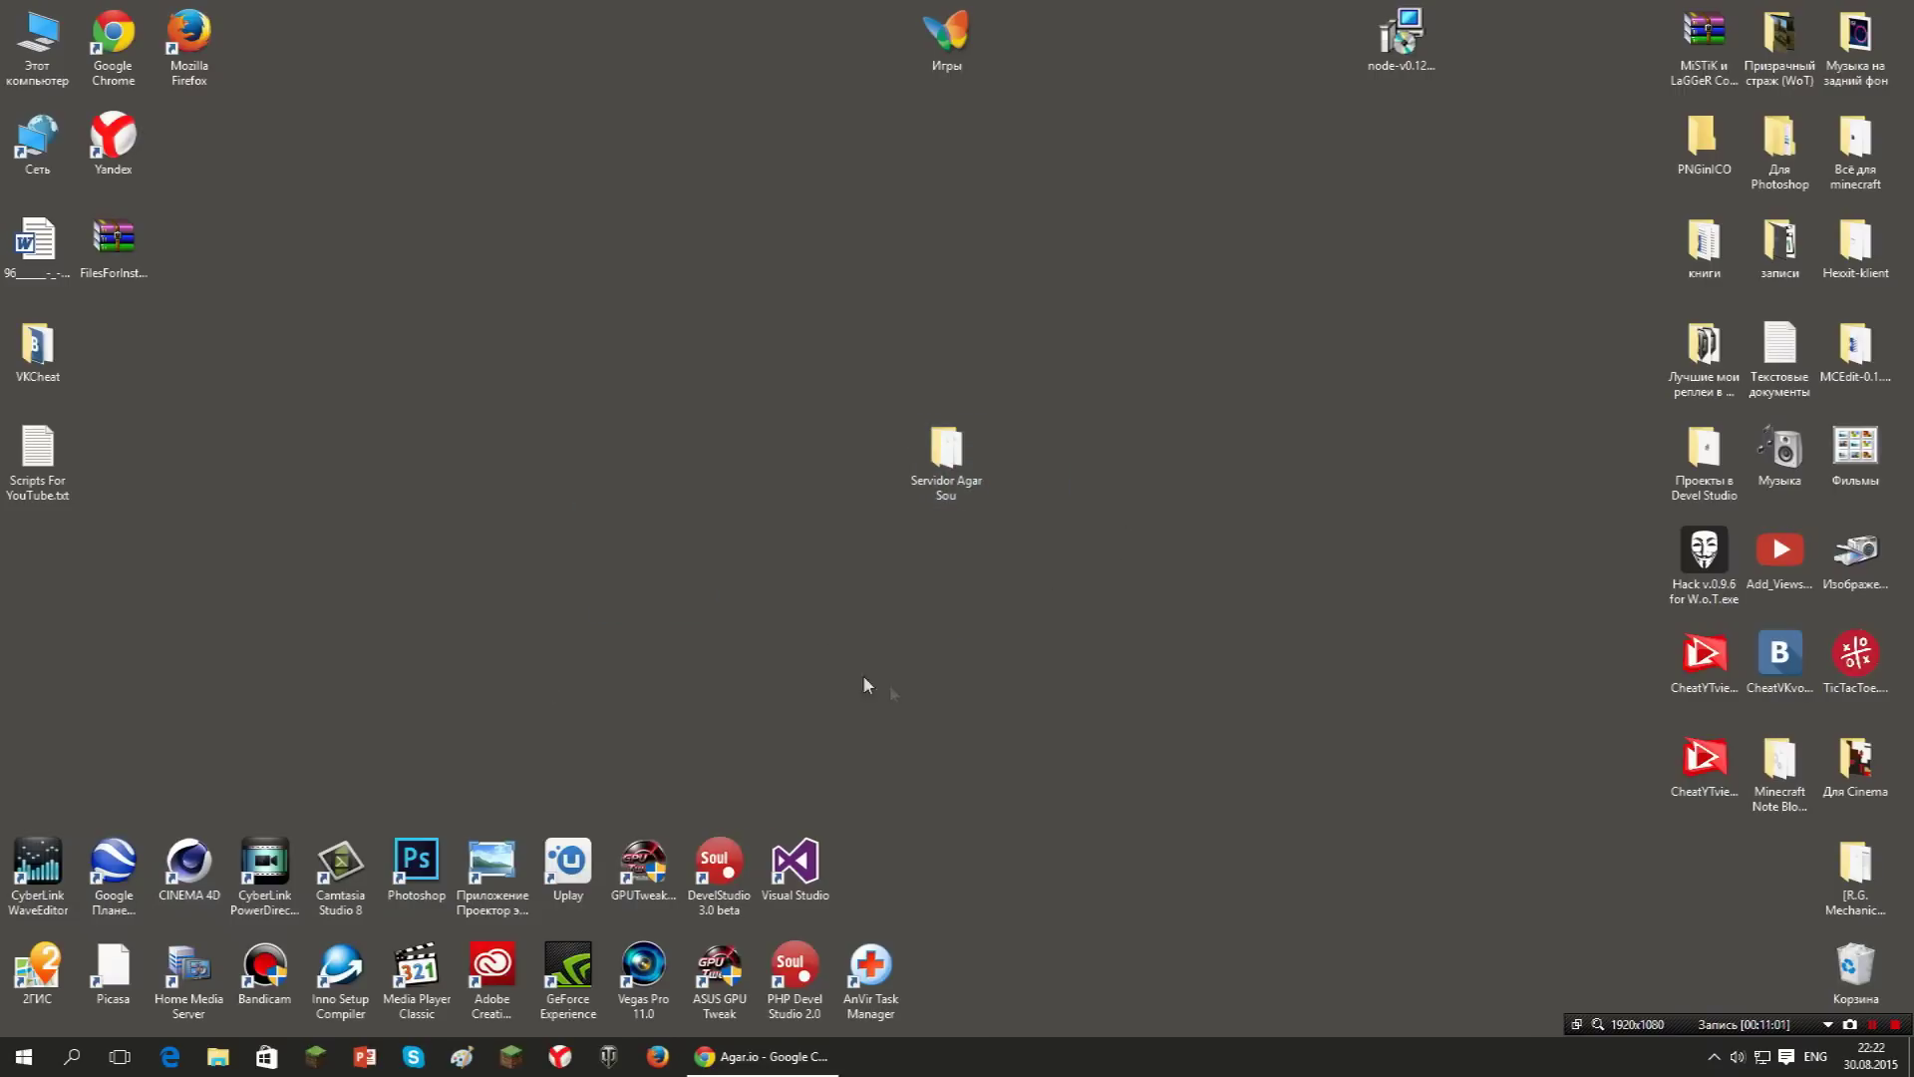
{"action": "right_click", "coordinate": [963, 468]}
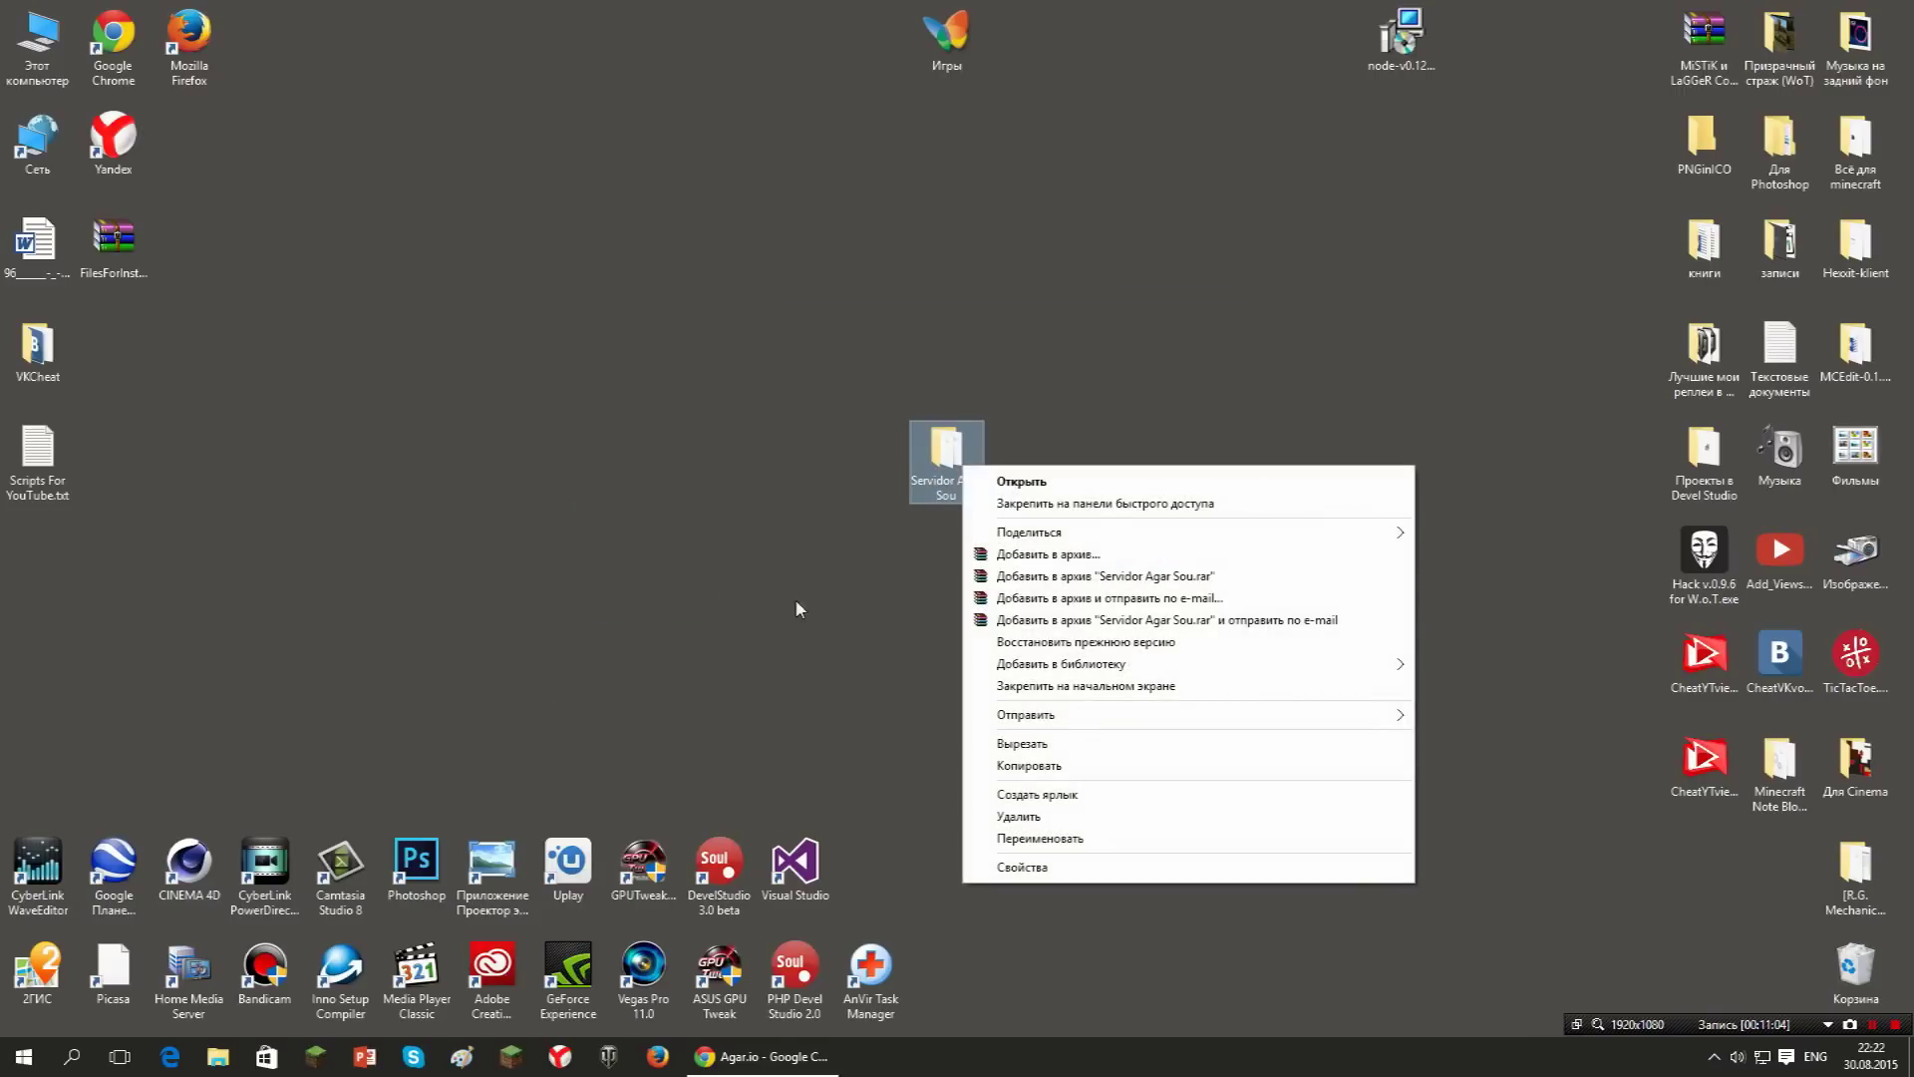
{"action": "left_click", "coordinate": [1114, 350]}
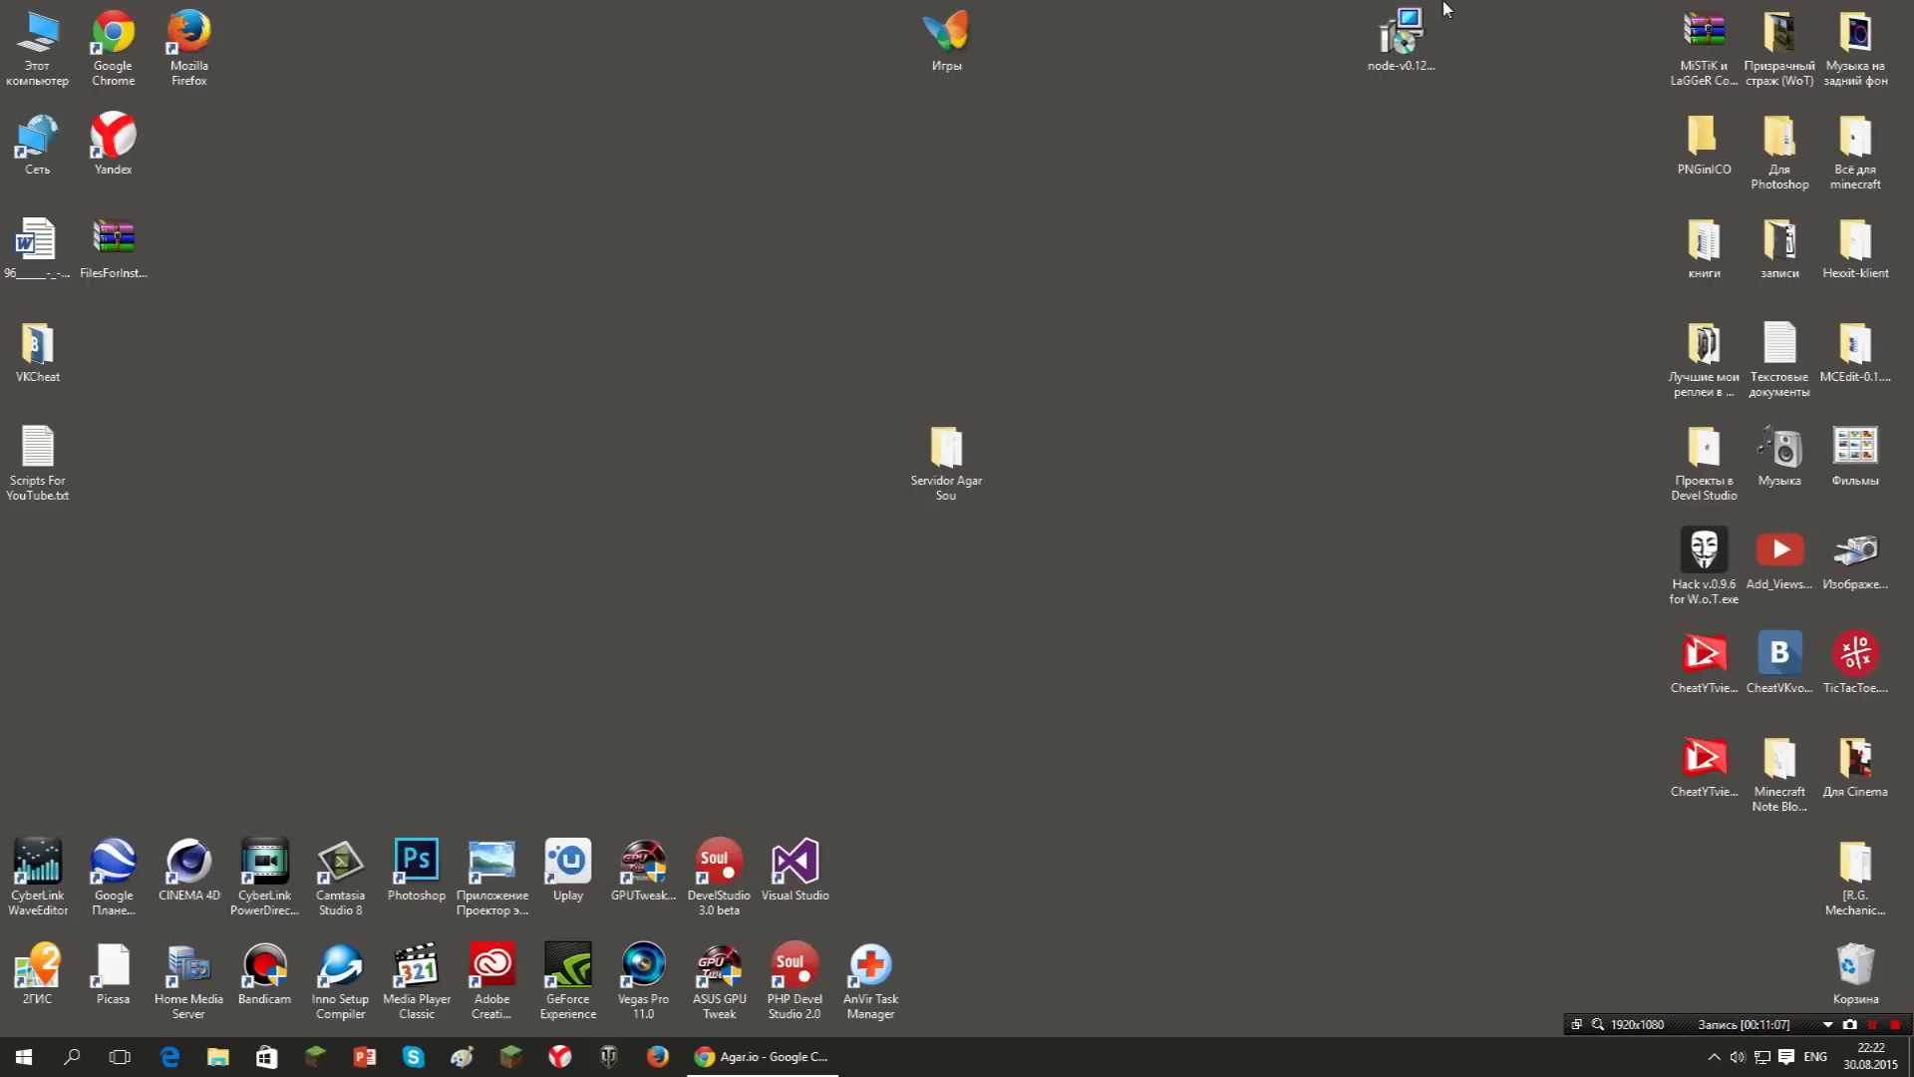
Move the node-v0.12.7-x86.msi installer beside the Servidor Agar Sou folder on the desktop and select both.
{"action": "left_click_drag", "start_coordinate": [788, 477], "coordinate": [857, 469]}
{"action": "left_click_drag", "start_coordinate": [661, 817], "coordinate": [1098, 381]}
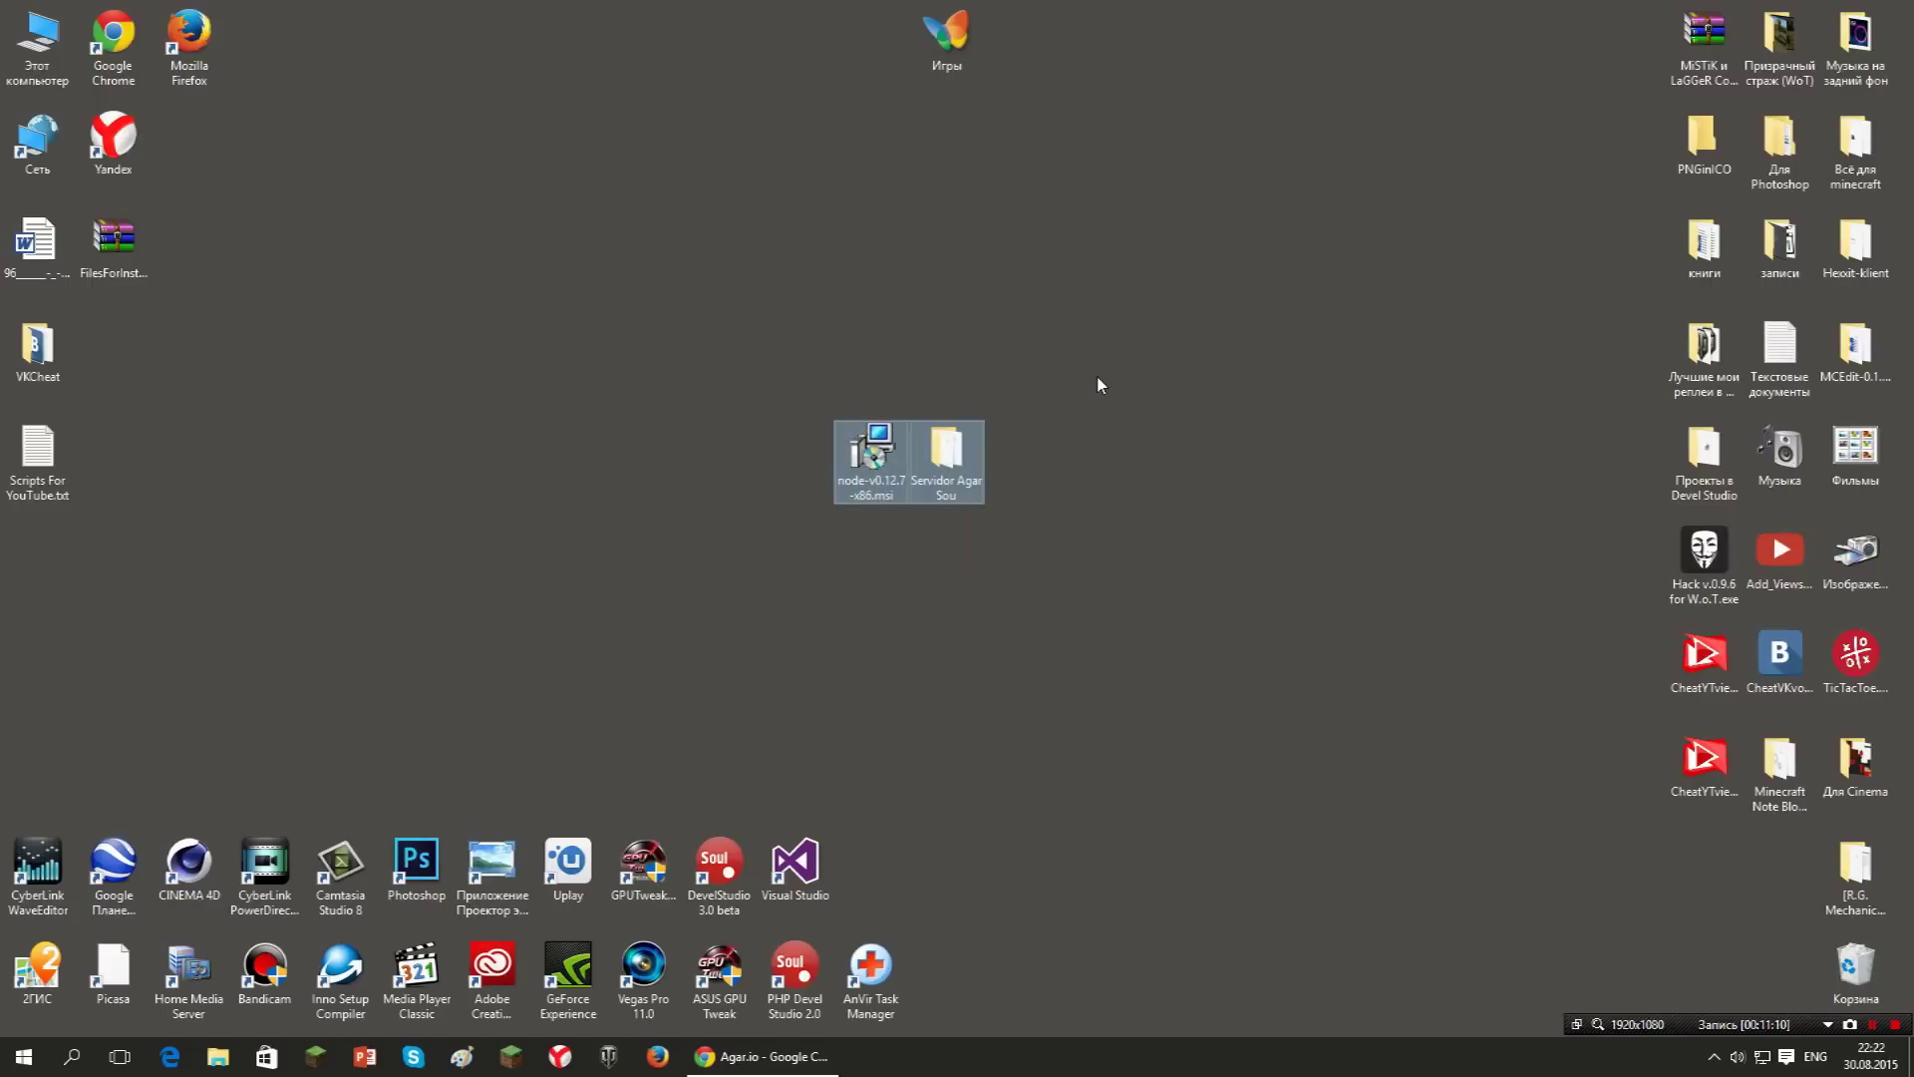
{"action": "left_click_drag", "start_coordinate": [812, 564], "coordinate": [781, 572]}
{"action": "left_click_drag", "start_coordinate": [742, 568], "coordinate": [1023, 389]}
{"action": "left_click_drag", "start_coordinate": [689, 571], "coordinate": [693, 575]}
{"action": "left_click_drag", "start_coordinate": [1037, 376], "coordinate": [1053, 347]}
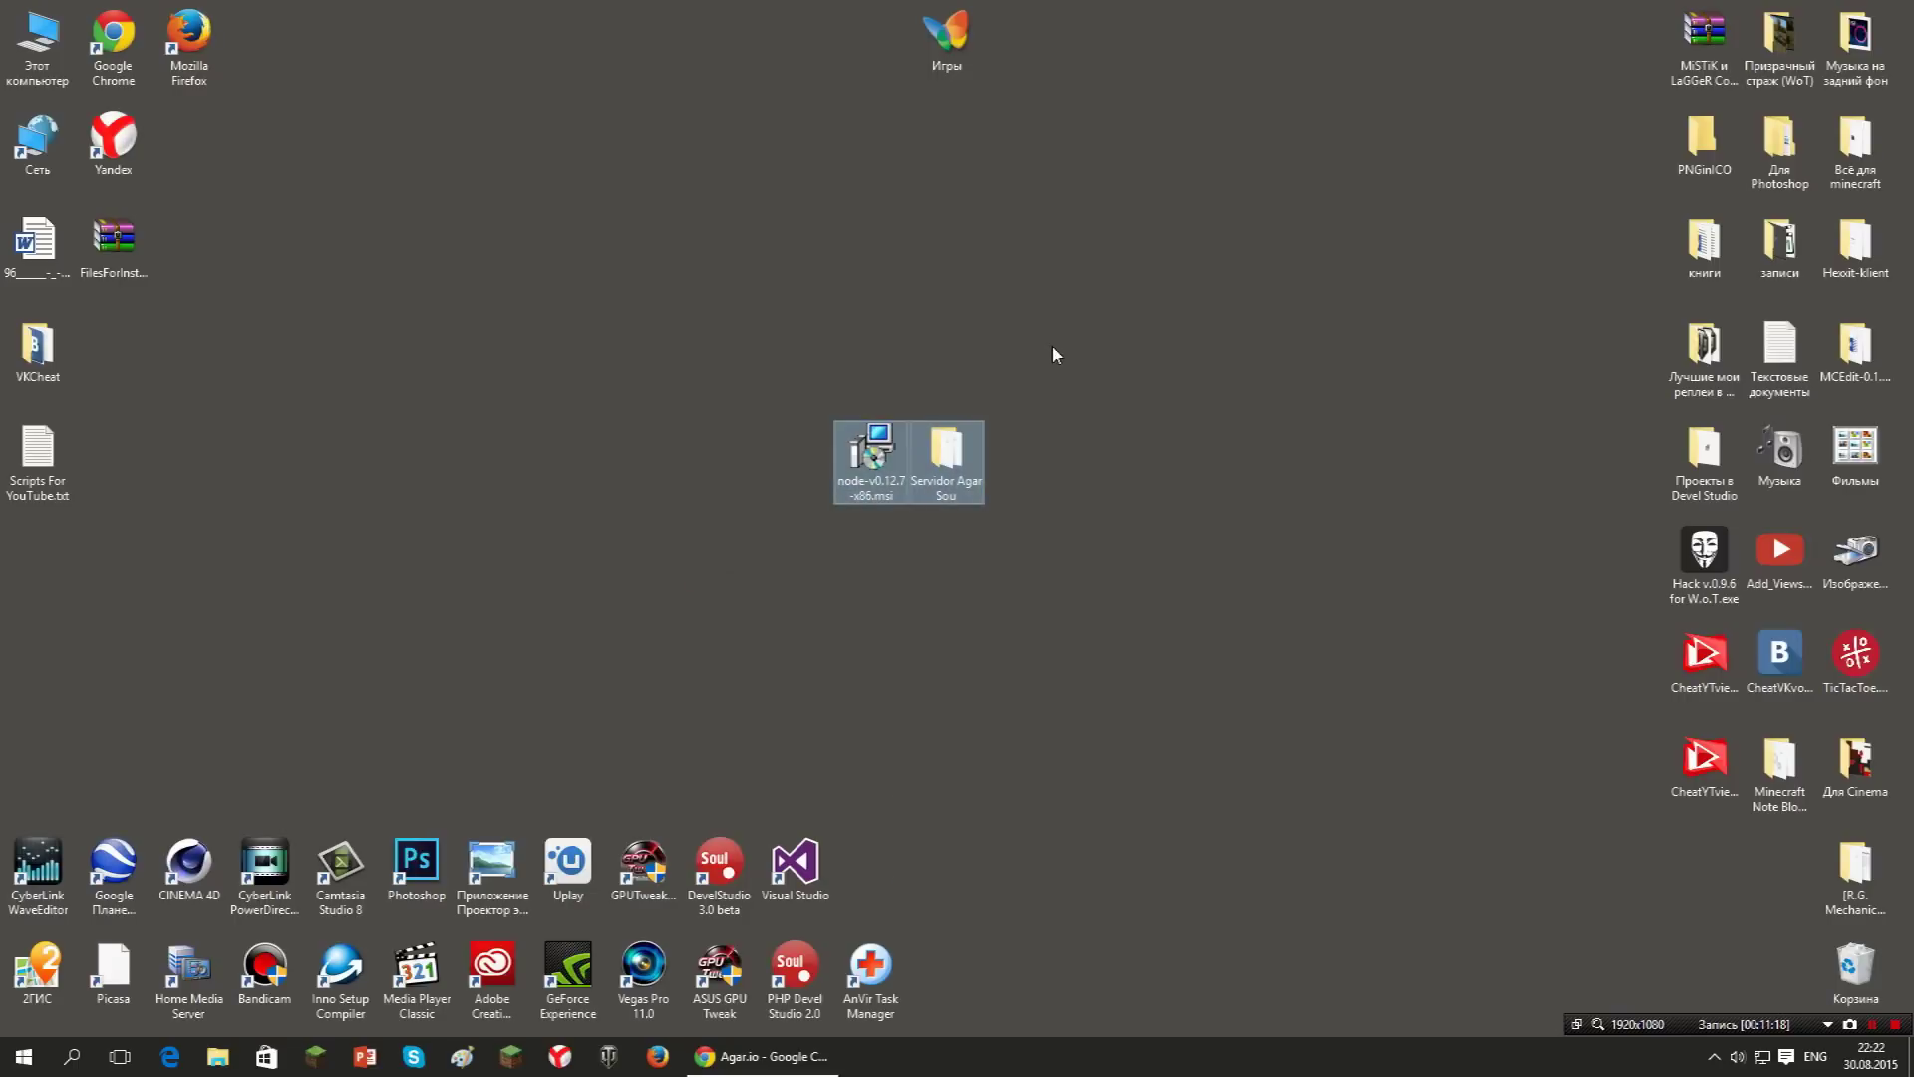